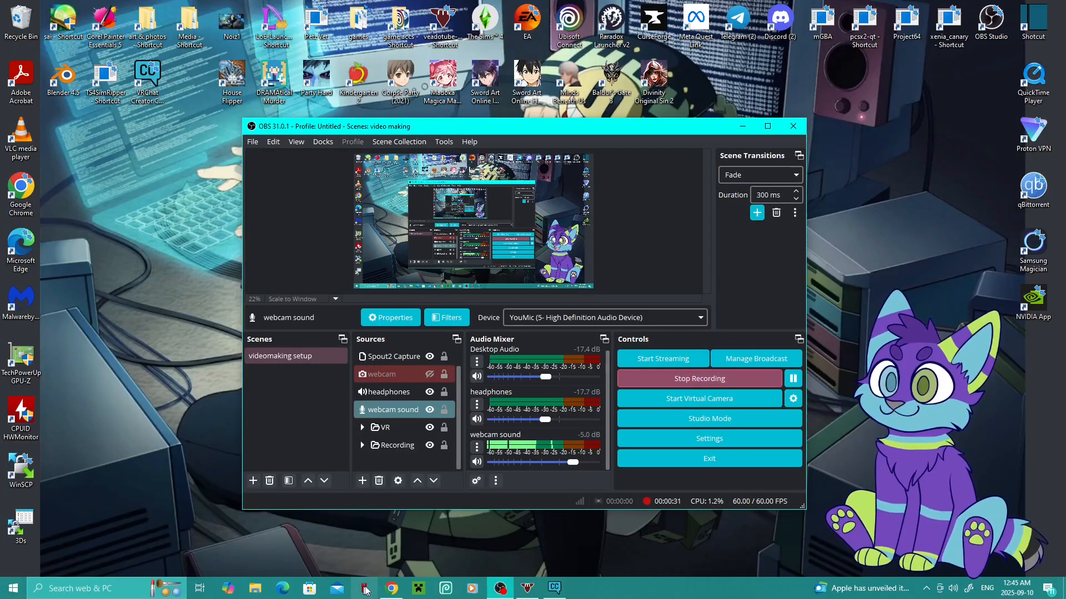
- Switch to Chrome to view the TS4SimRipper and Cats Blender Plugin release pages on GitHub, then clear the open windows from the desktop
left_click(392, 589)
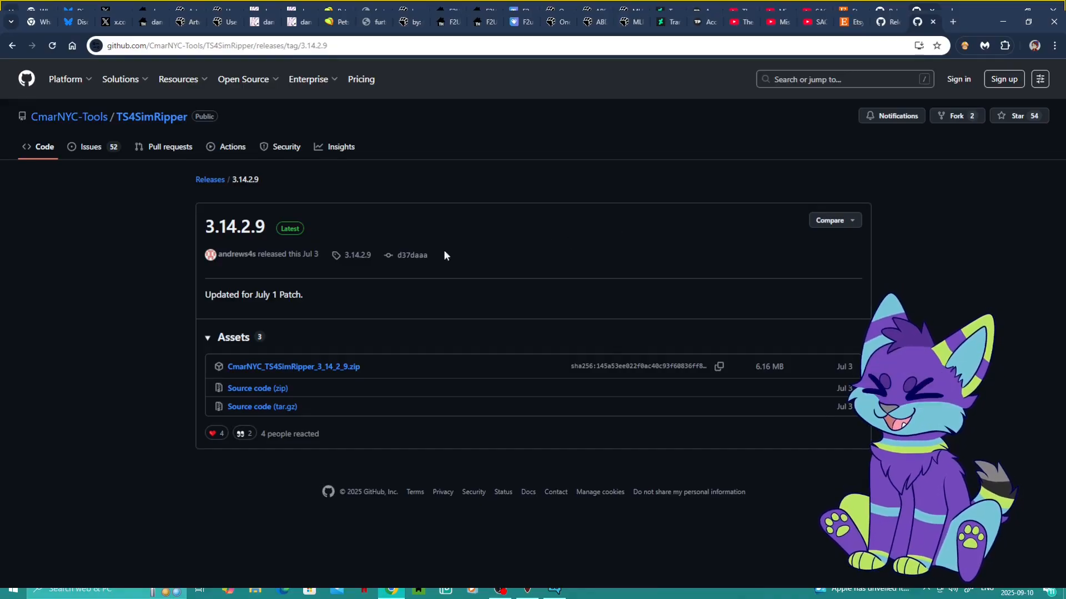
left_click(894, 22)
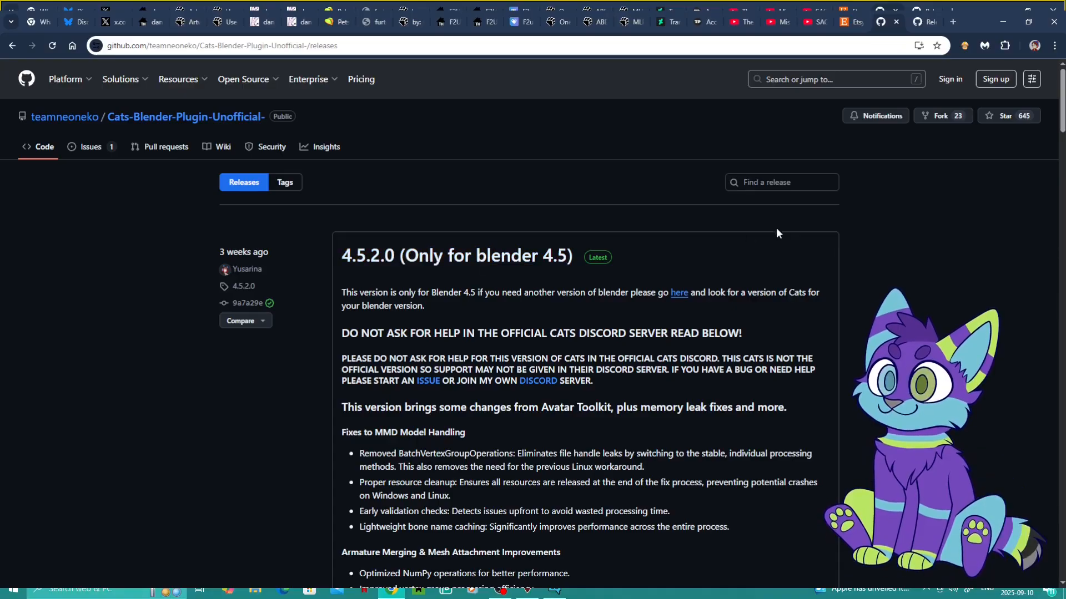
left_click(1006, 25)
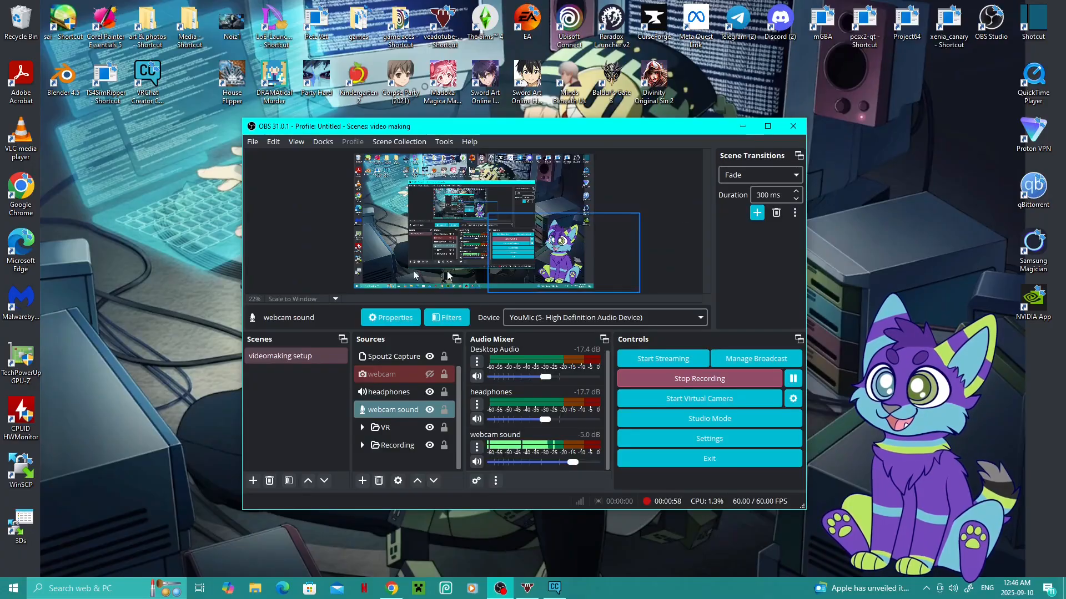
left_click(742, 127)
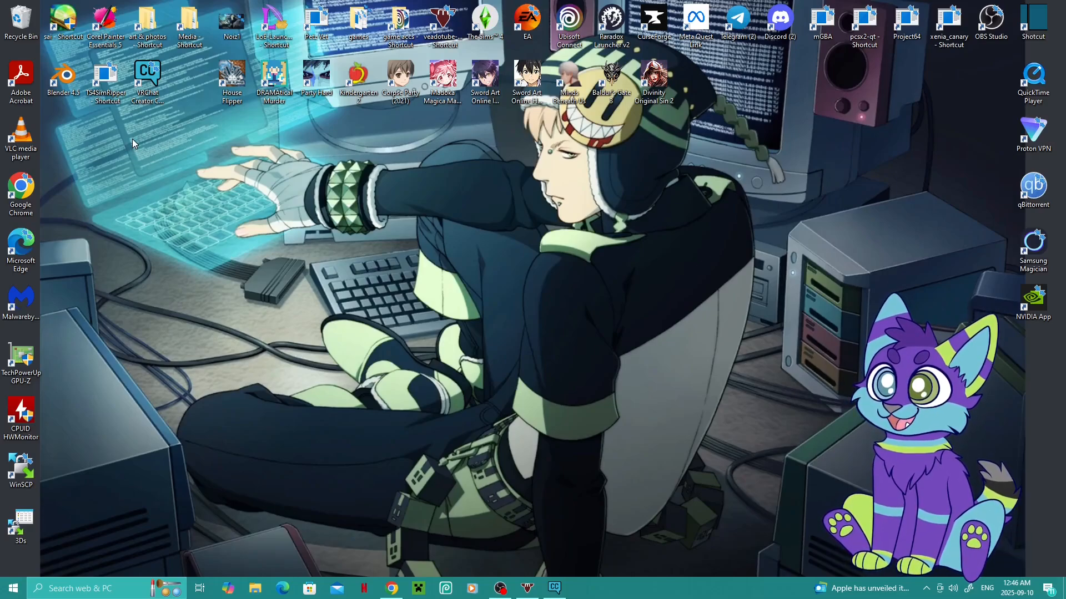
- Launch TS4 SimRipper from the desktop and load the game save Slot_0000000d.save
double_click(113, 79)
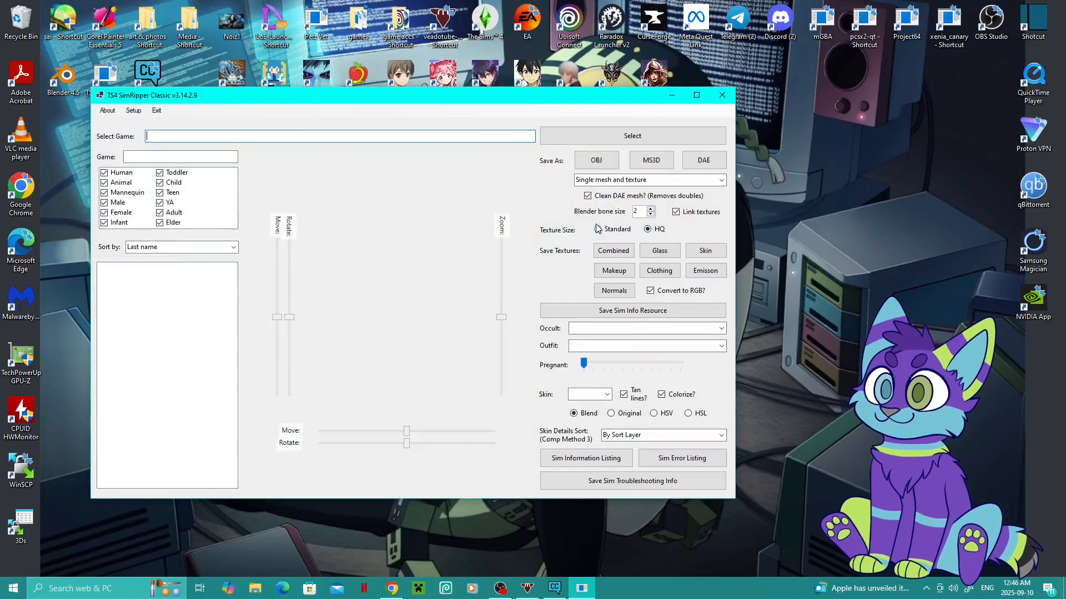
left_click(639, 137)
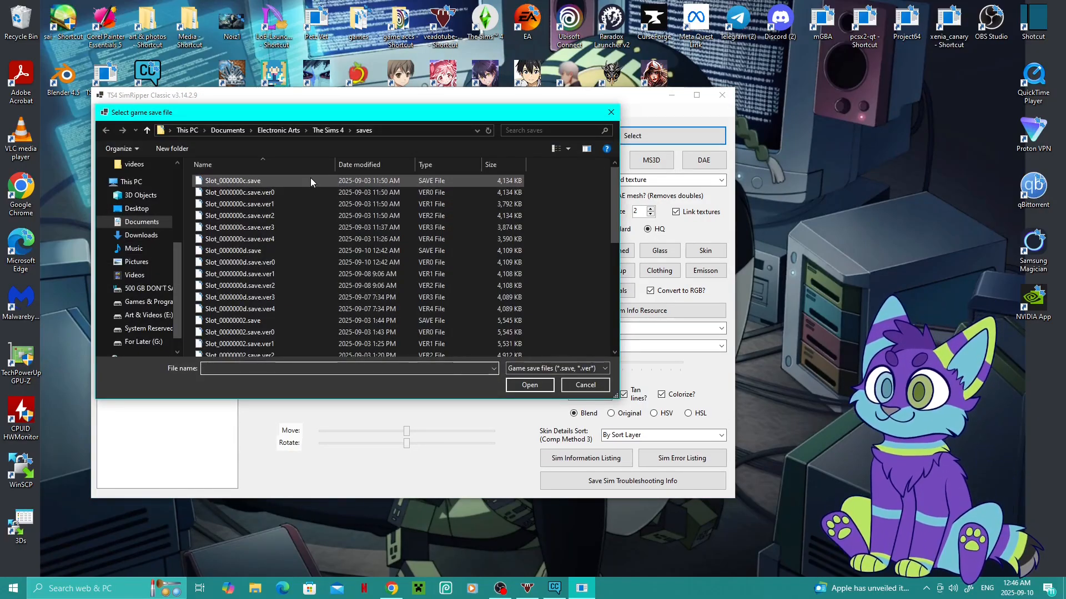
left_click(310, 250)
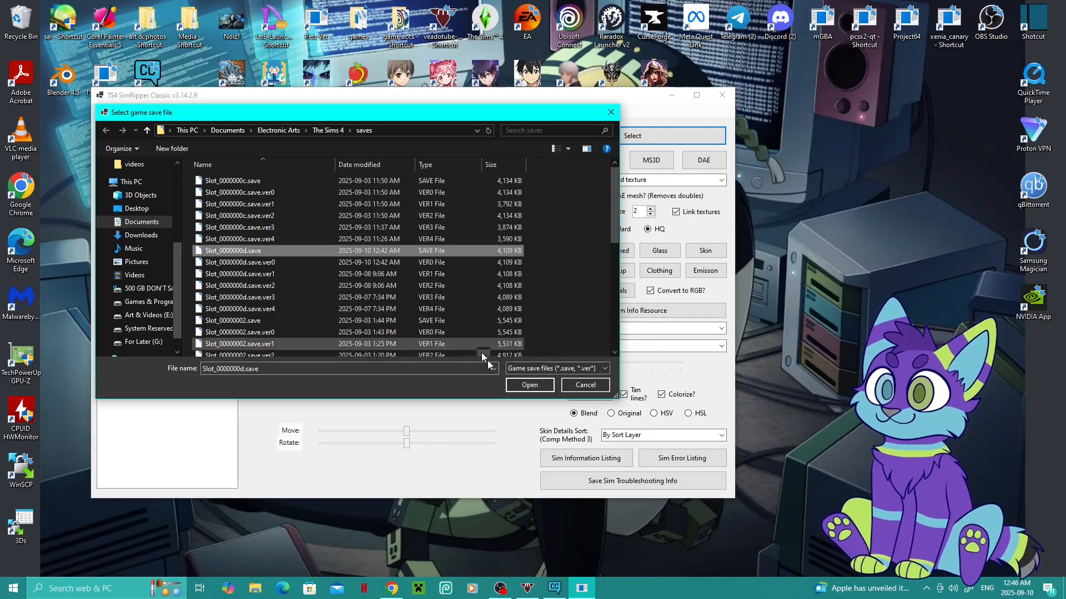
left_click(520, 385)
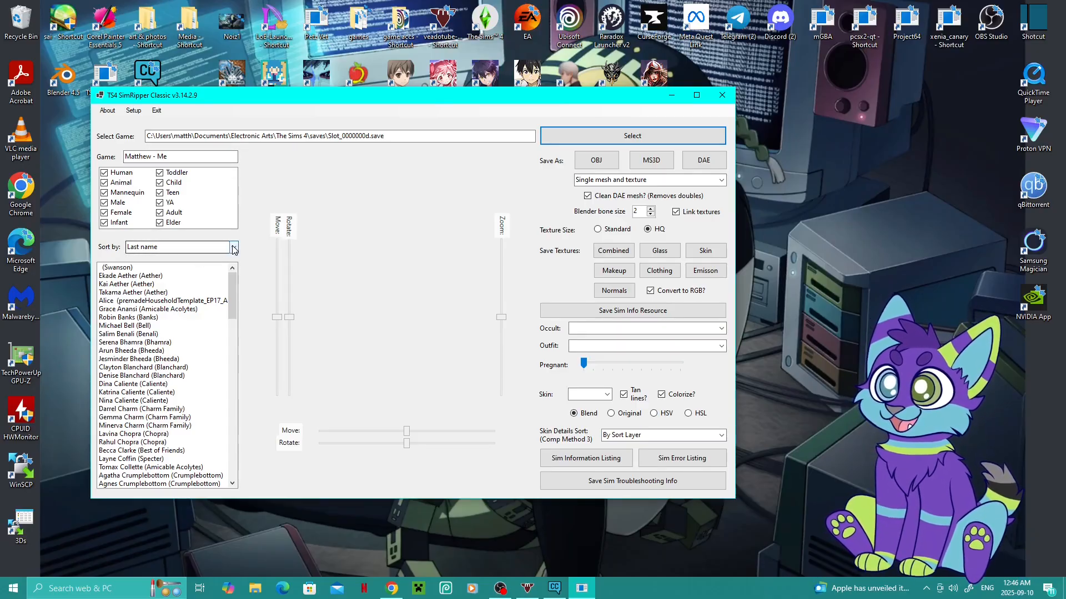
- Sort the sim list by first name and select the player's own sim to load its model
left_click(191, 247)
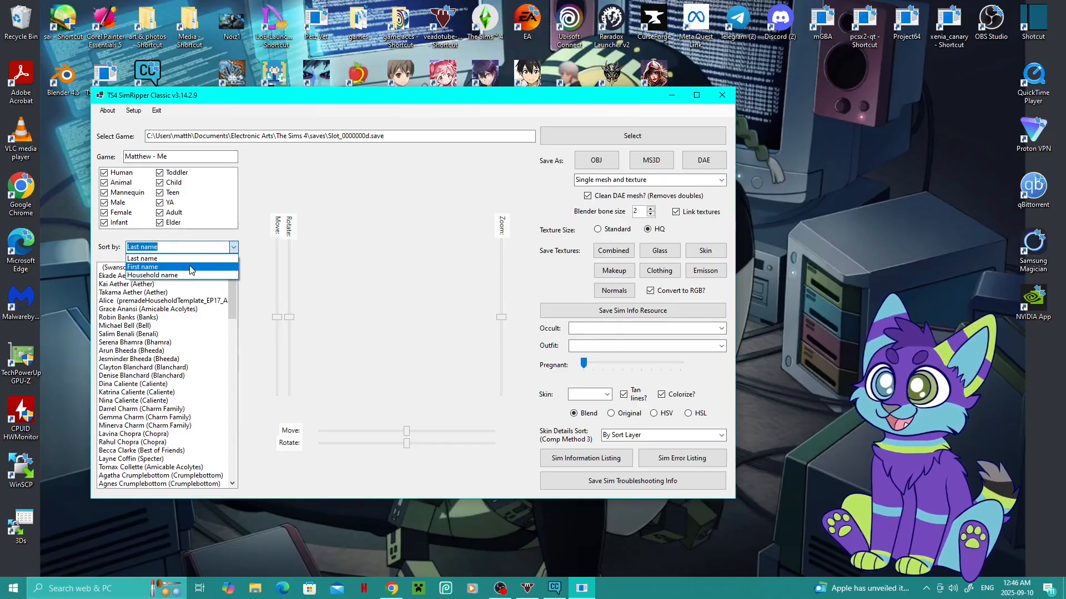
left_click(190, 268)
scroll(151, 346, "down", 3)
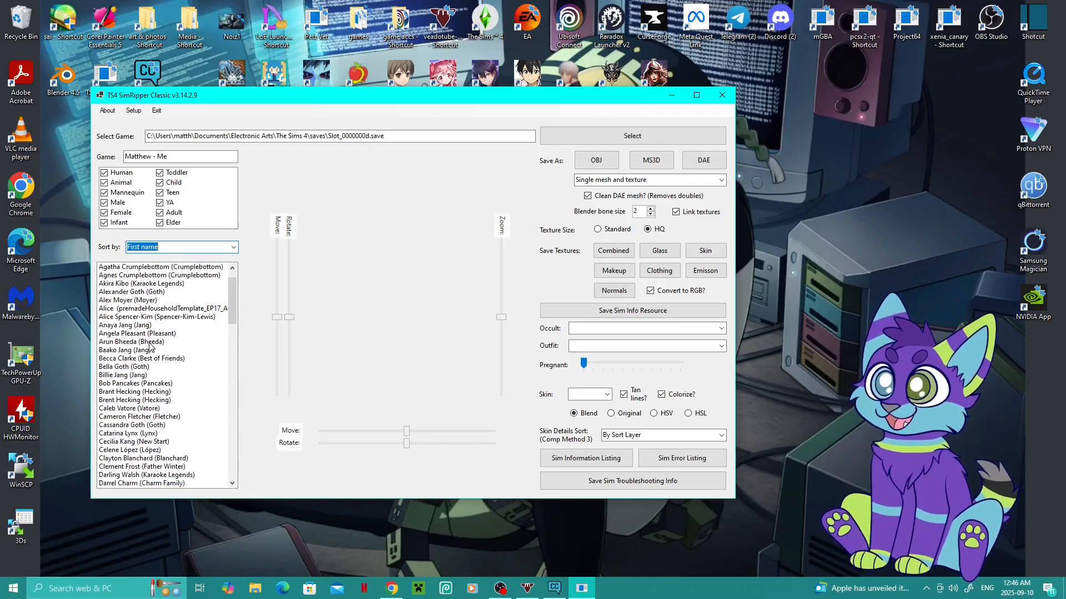
scroll(149, 345, "down", 5)
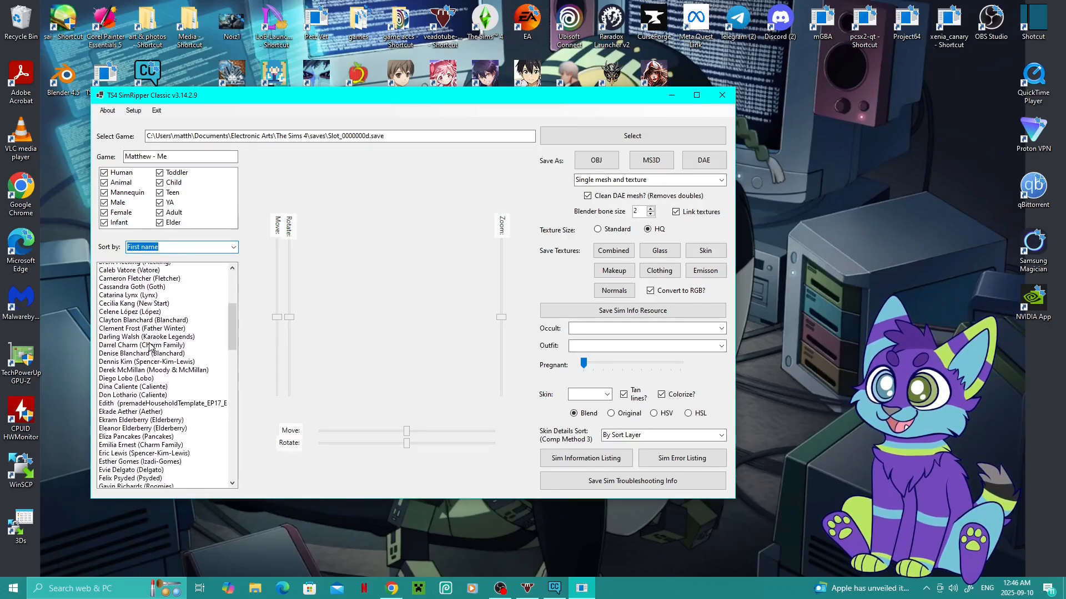
scroll(148, 345, "down", 5)
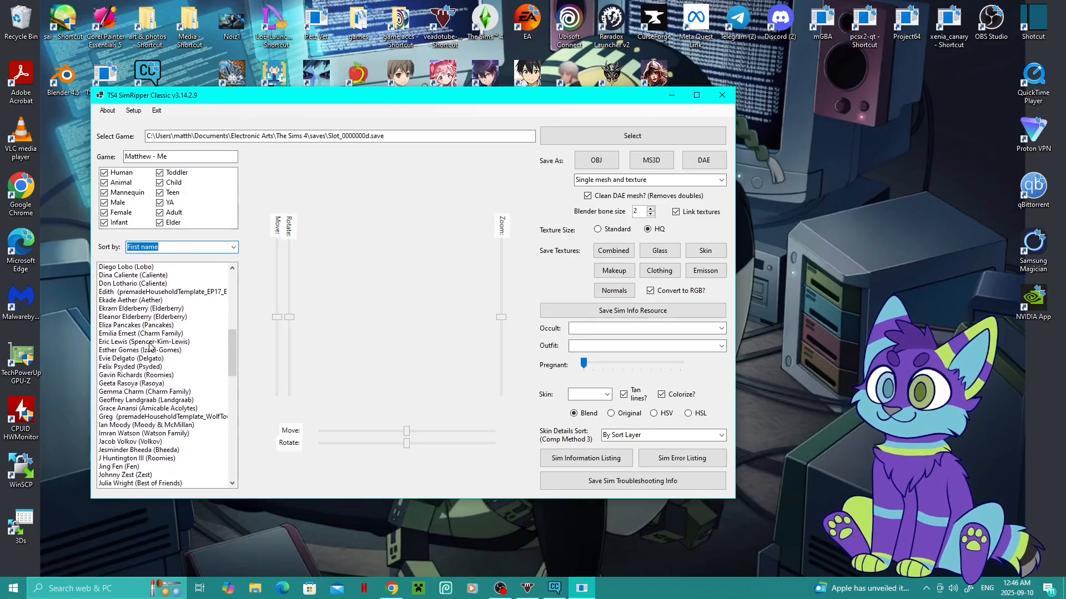
scroll(149, 346, "down", 6)
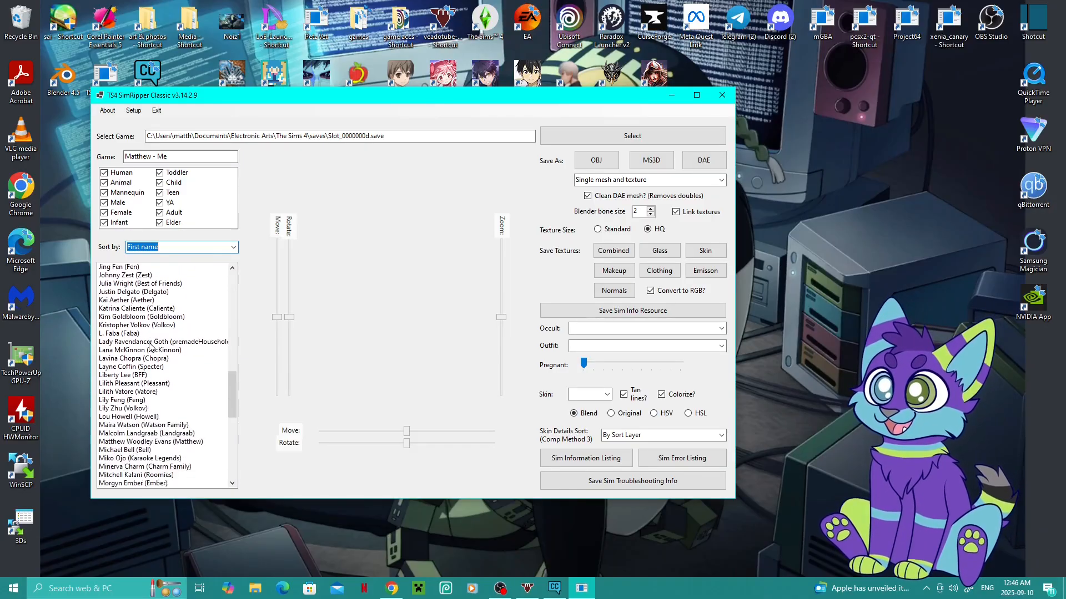
scroll(149, 345, "down", 2)
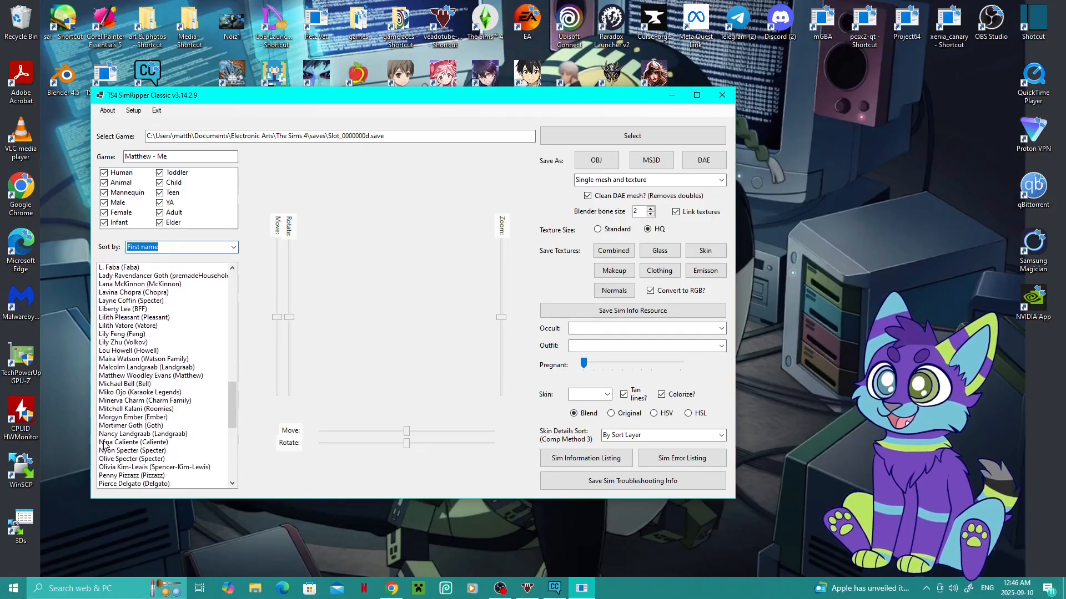
left_click(131, 377)
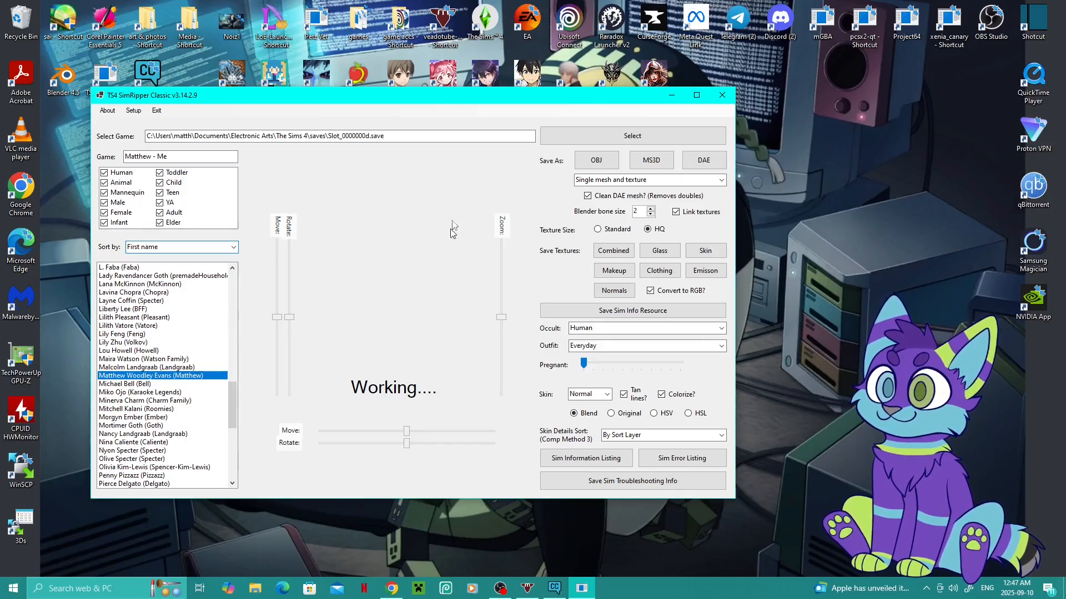
- Change the loaded sim's outfit to Party
left_click_drag(489, 97, 627, 94)
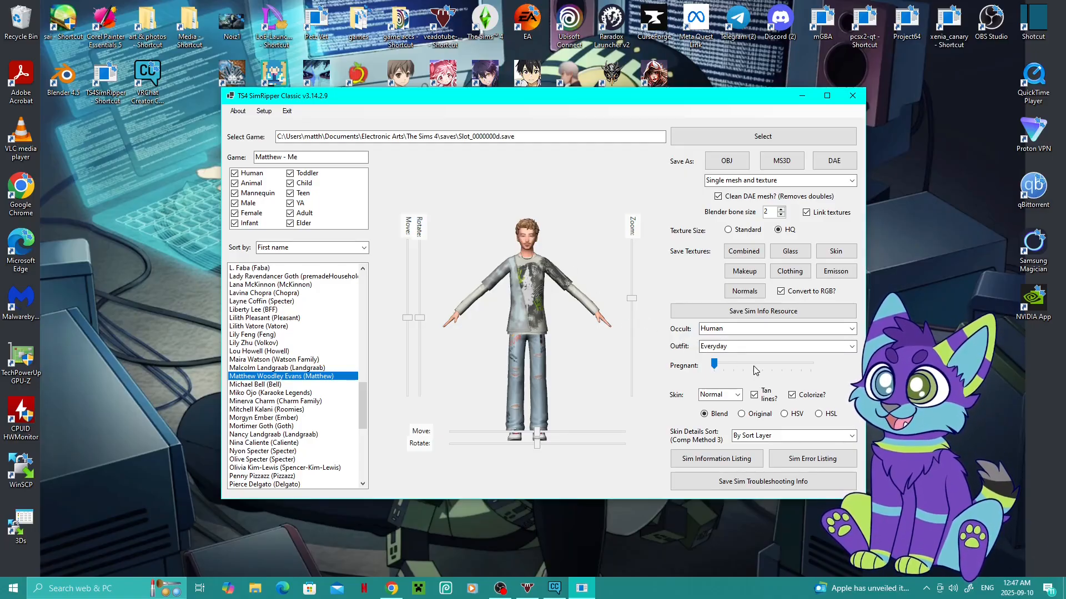
left_click(851, 347)
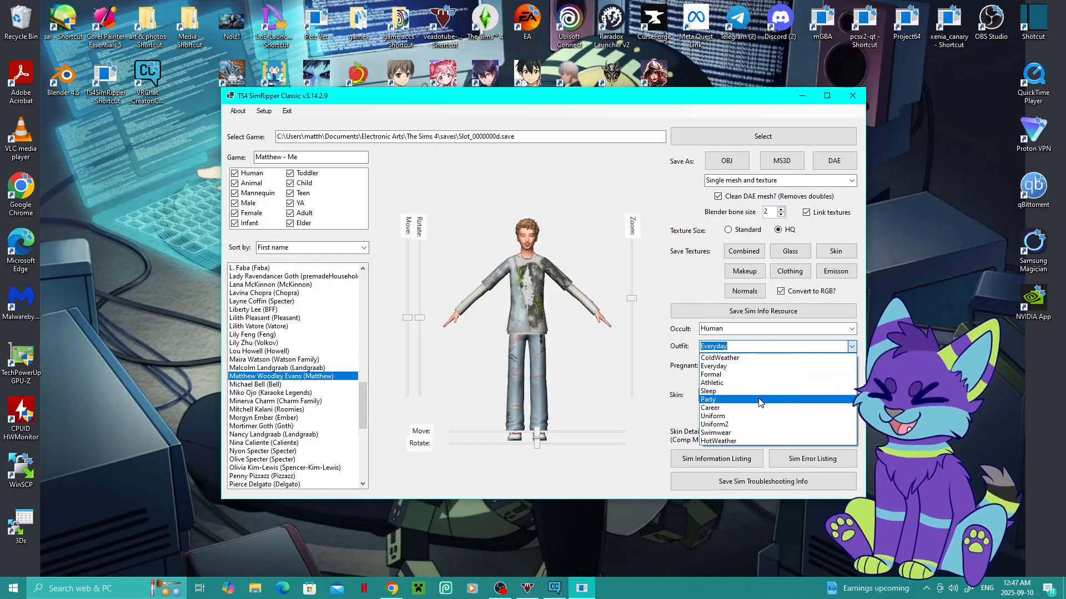
left_click(759, 401)
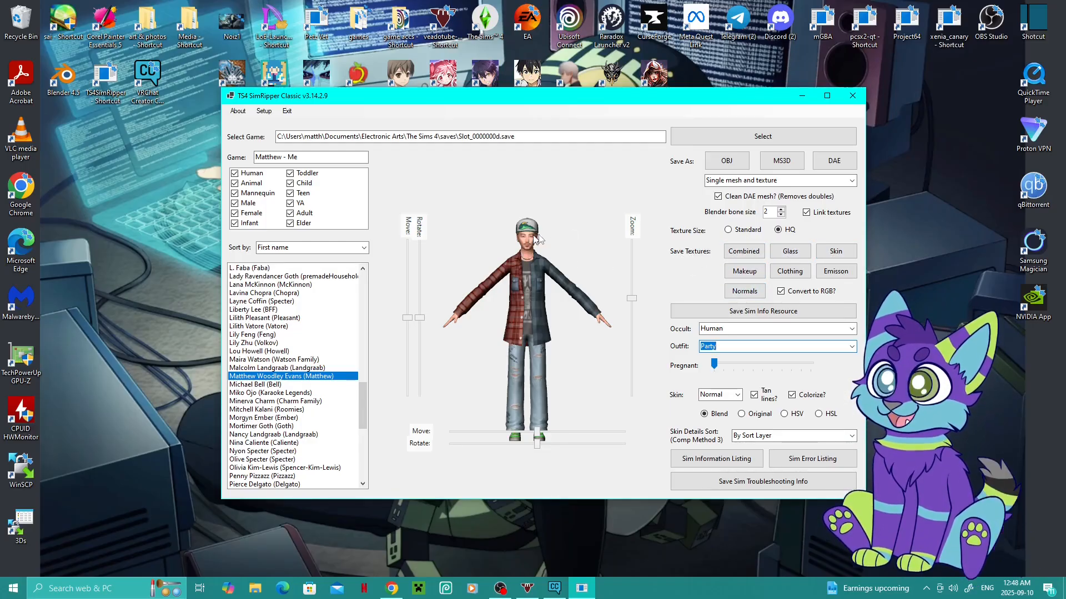
- Export the sim as a DAE file into the SIMS 4 MODEL folder, named with the sim's first name followed by "model party"
left_click(841, 162)
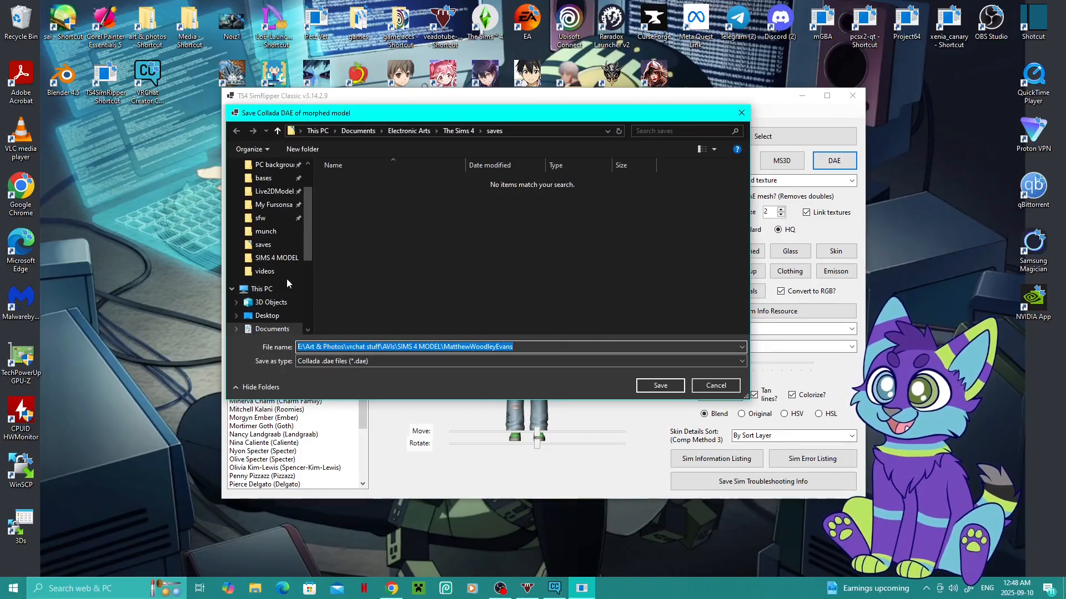
left_click(297, 258)
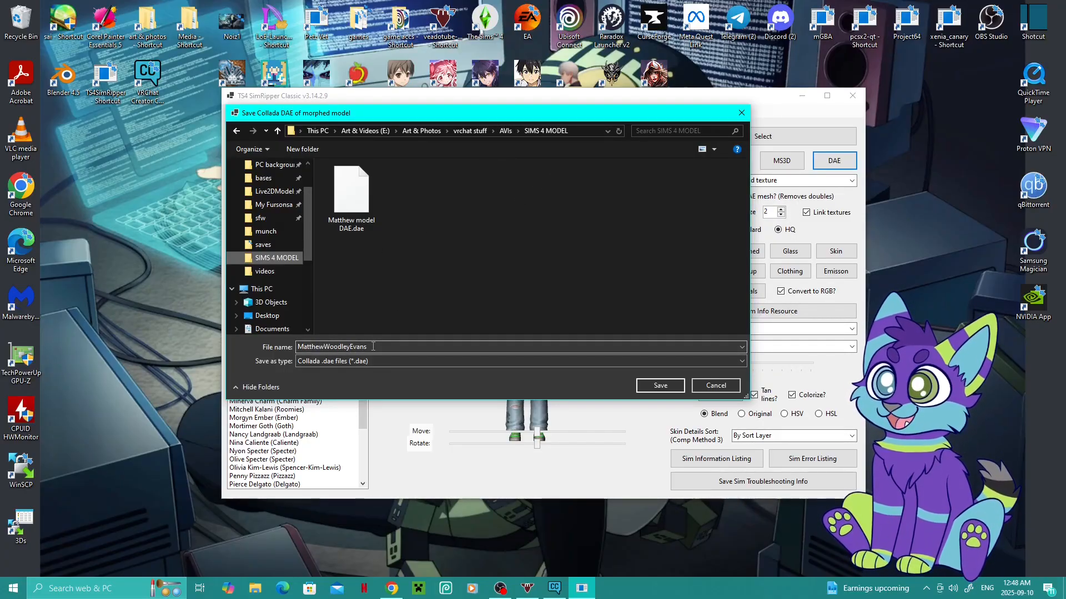
double_click(327, 346)
left_click(371, 346)
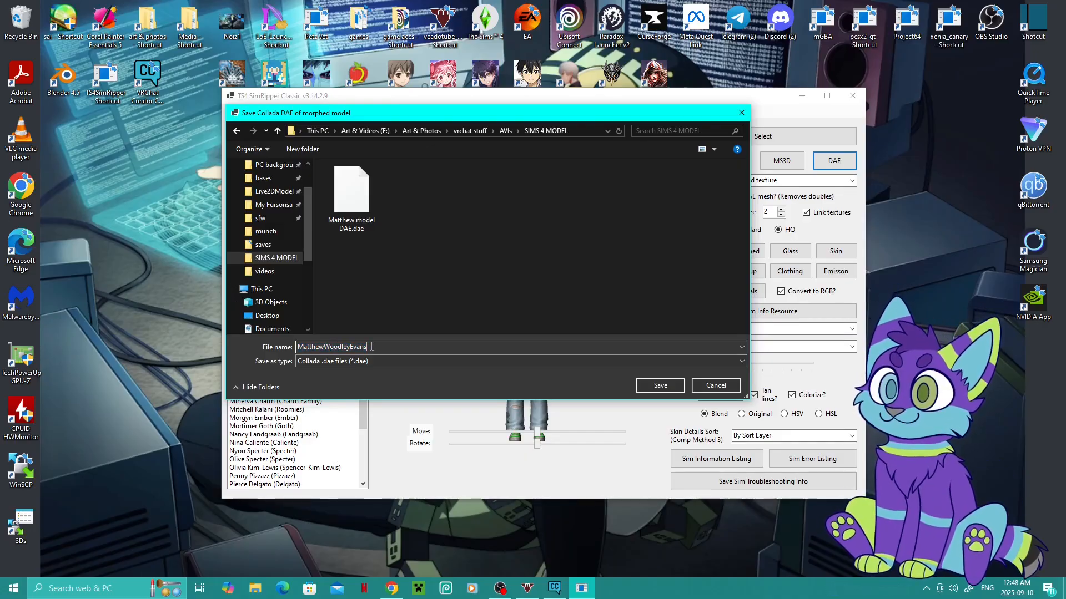
key("BackSpace")
key("BackSpace")
key("BackSpace")
key("BackSpace")
key("BackSpace")
key("BackSpace")
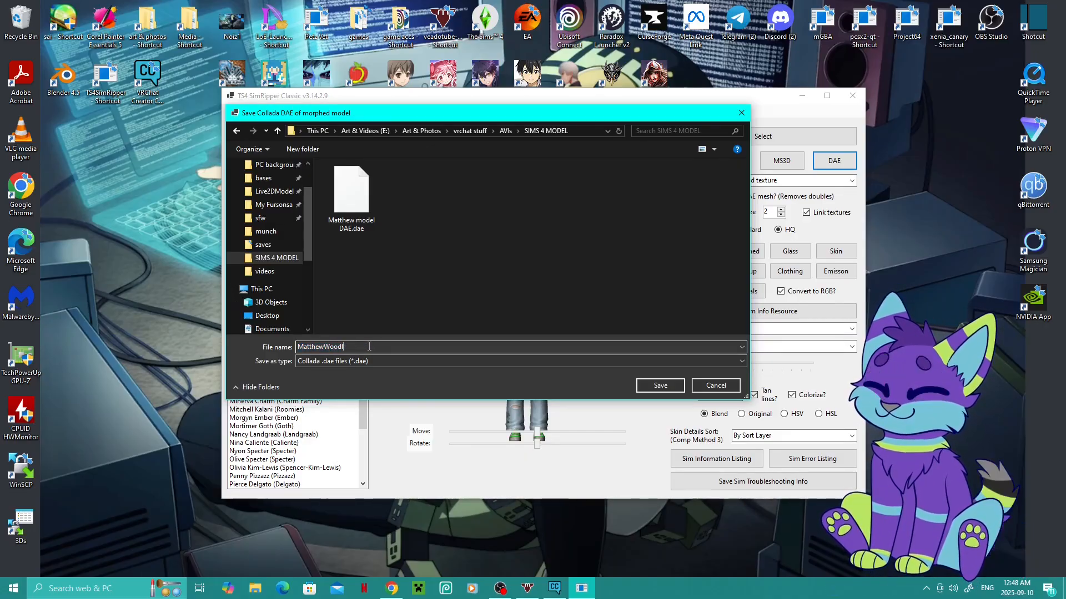
key("BackSpace")
key("BackSpace")
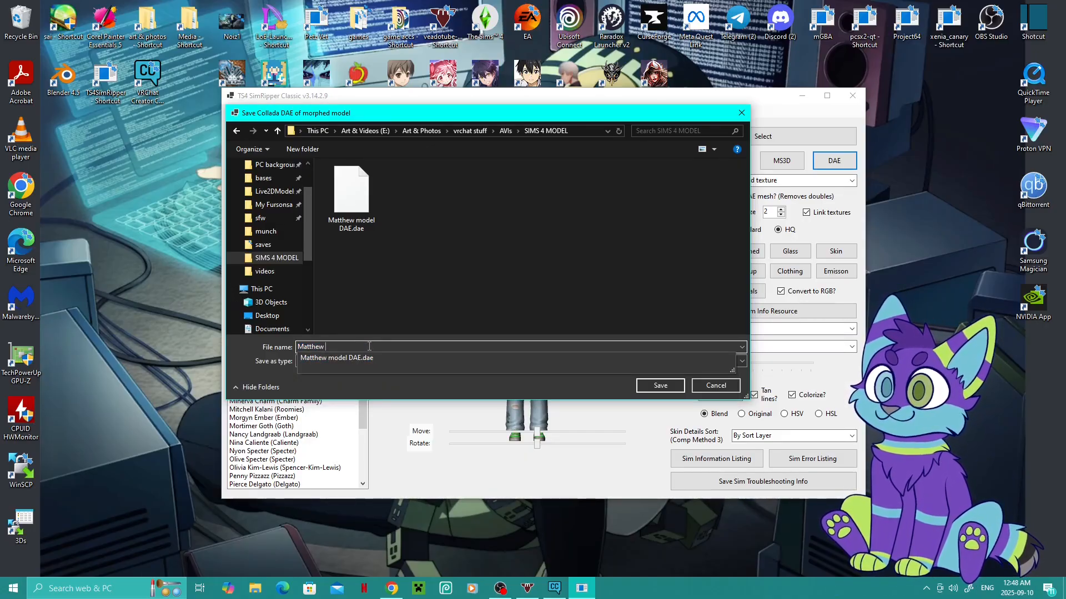
type("model")
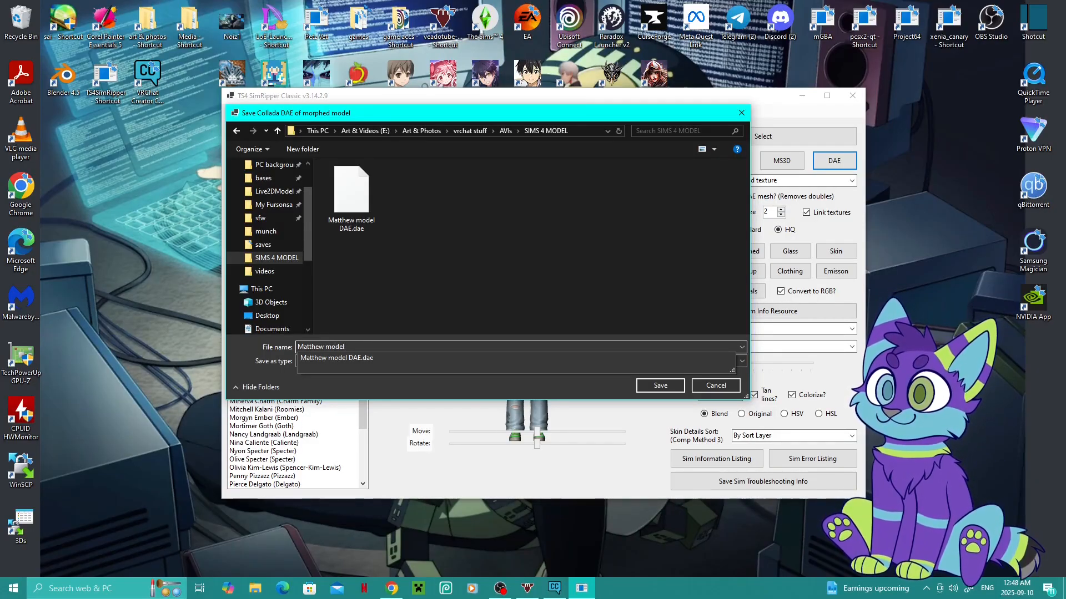
type(" pard")
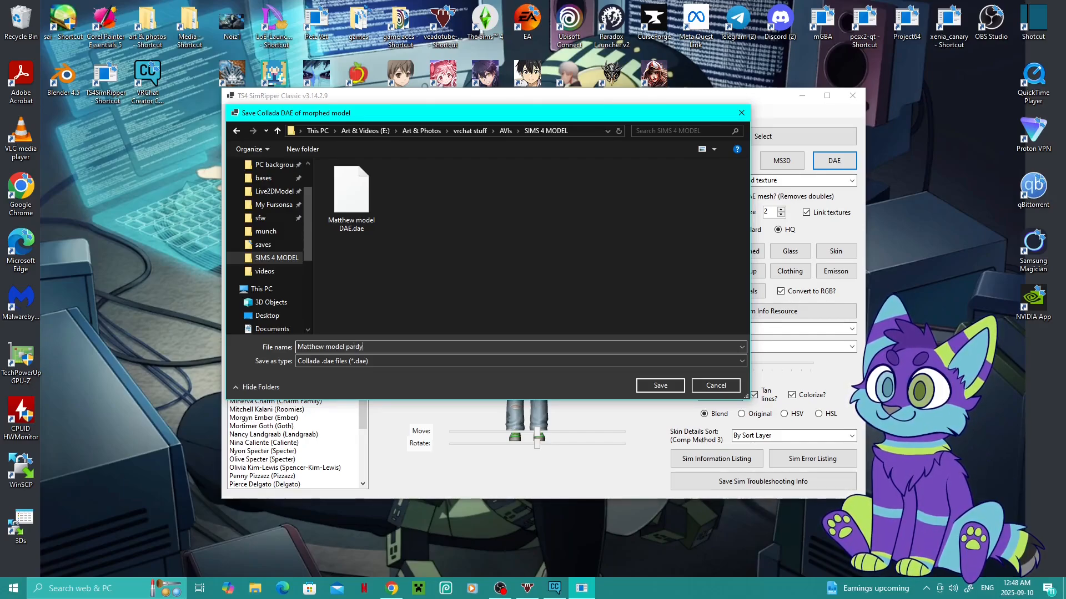
key("BackSpace")
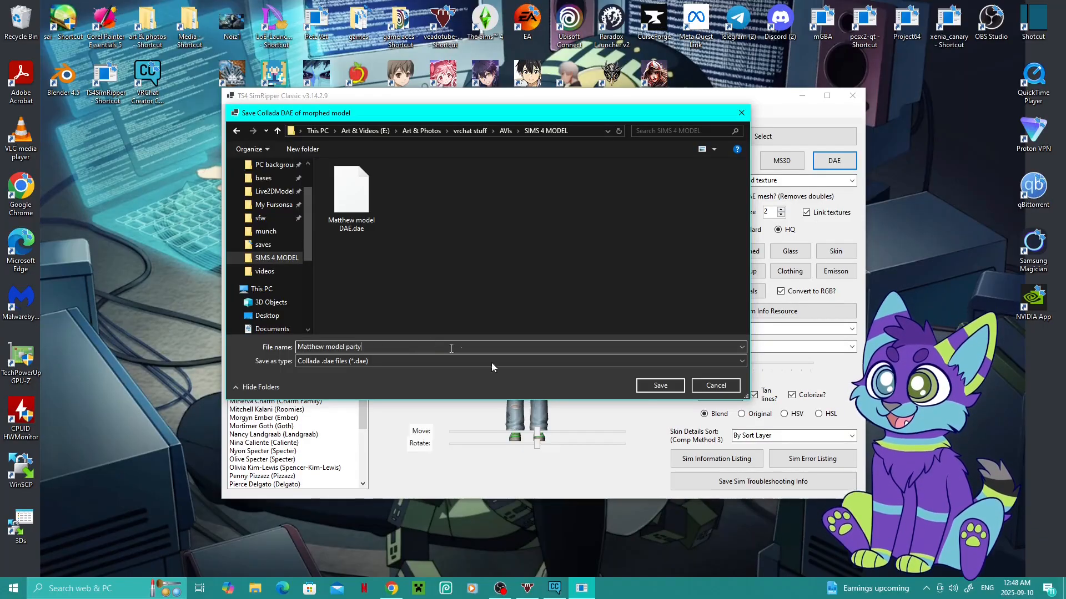
left_click(674, 390)
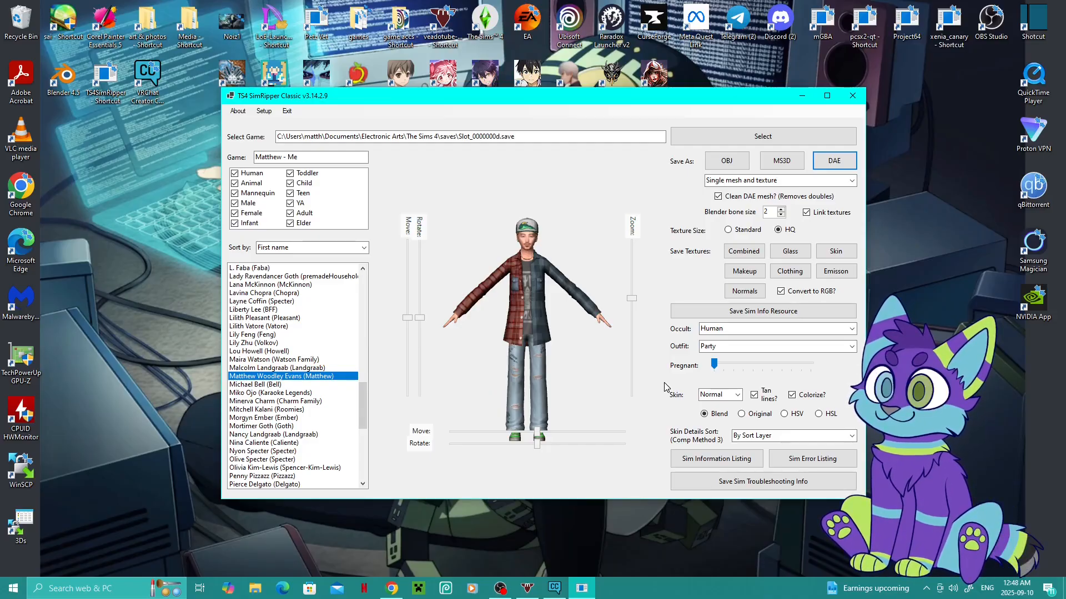
- Check the exported model and texture files in the SIMS 4 MODEL folder in File Explorer, then close TS4 SimRipper
left_click(254, 590)
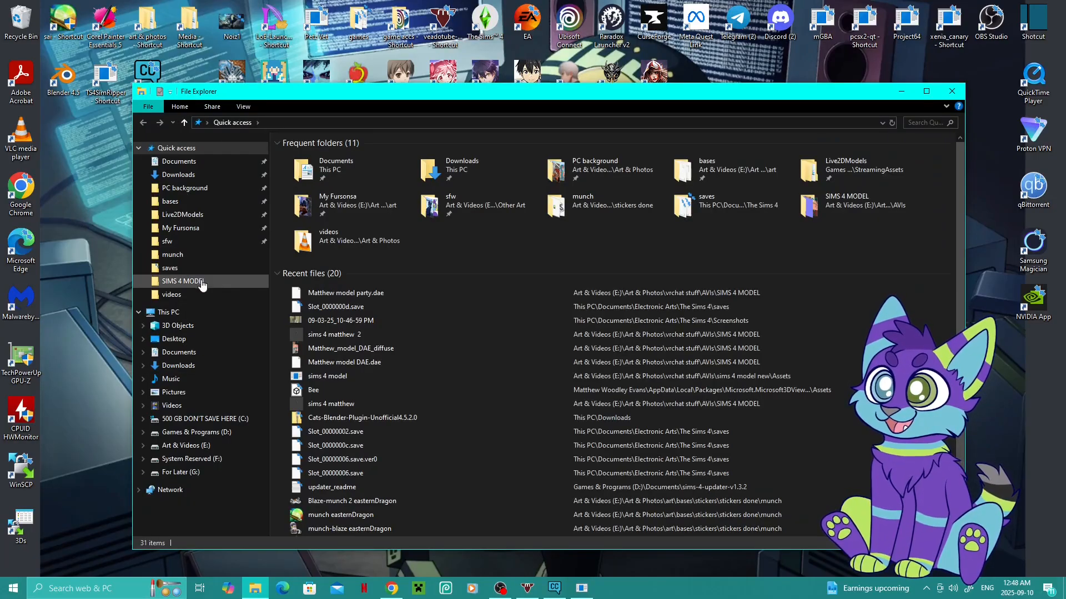
left_click(183, 282)
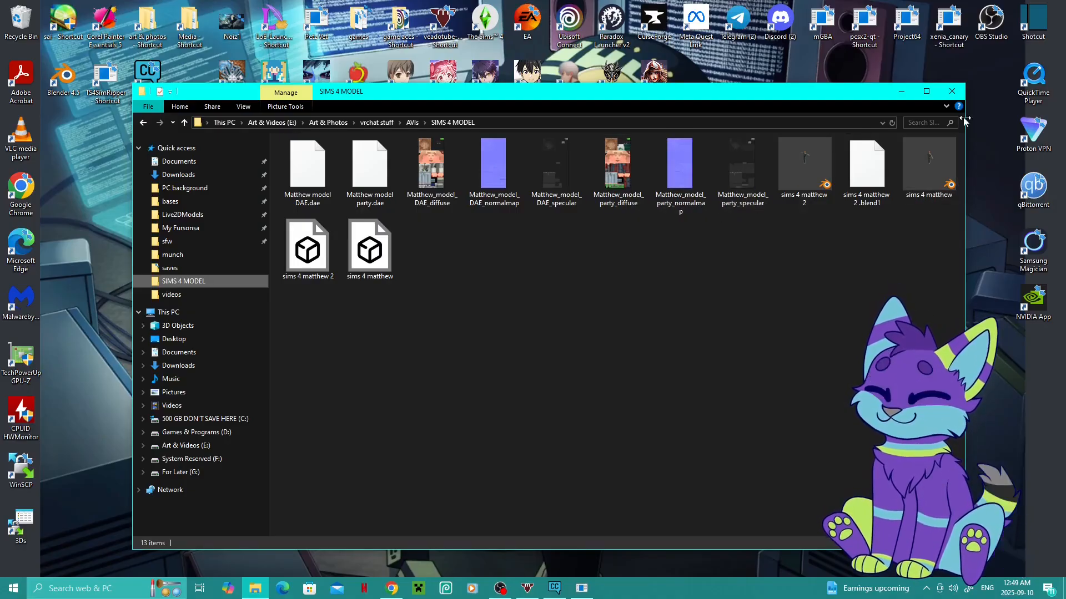
left_click(901, 92)
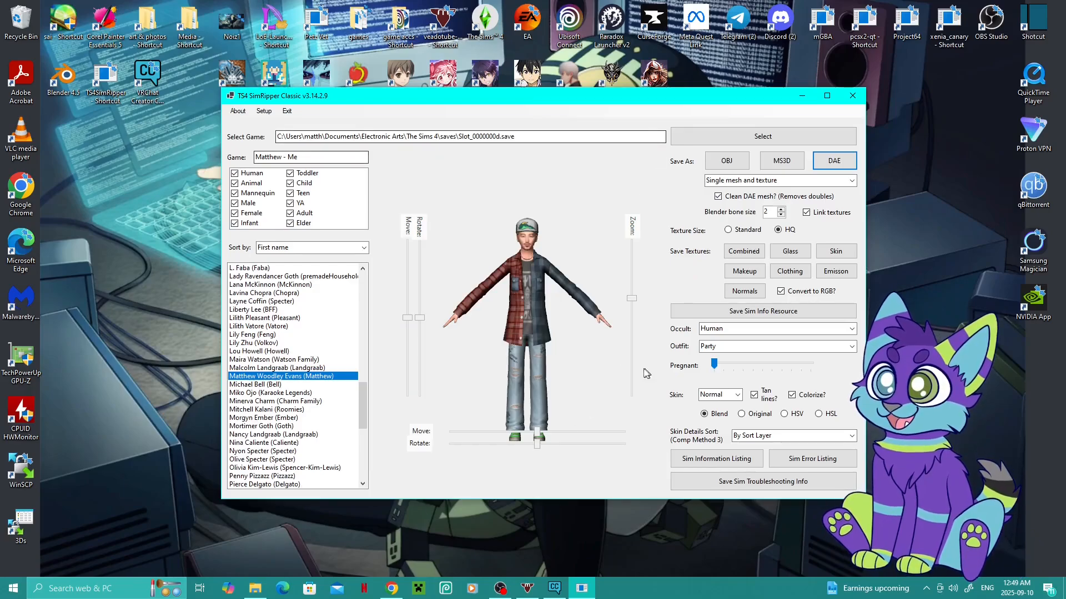
left_click(852, 96)
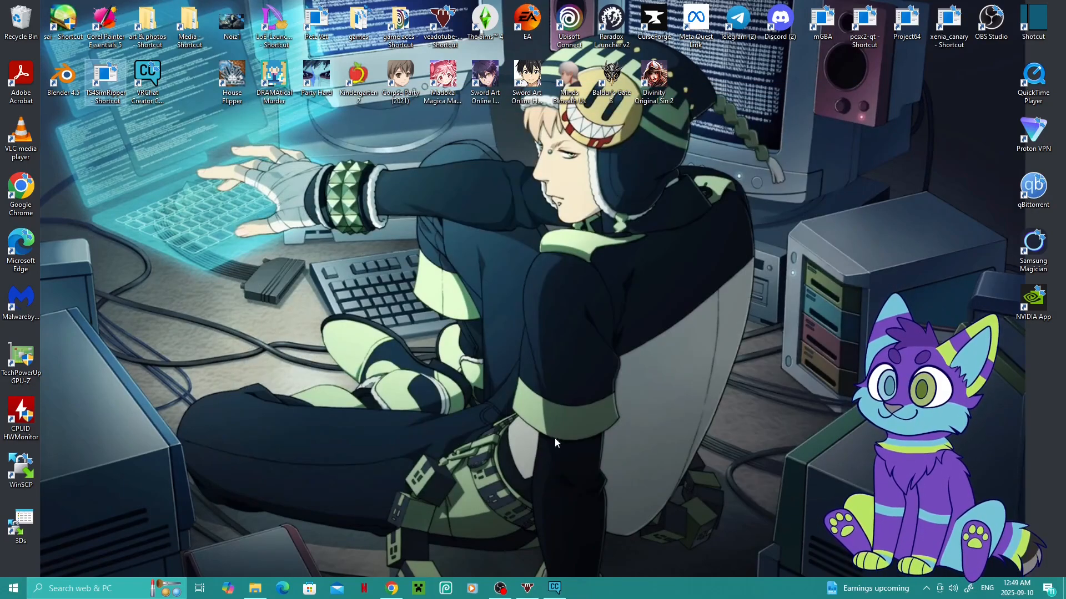
- Start Blender 4.5 with a new General file and delete the default cube
double_click(64, 77)
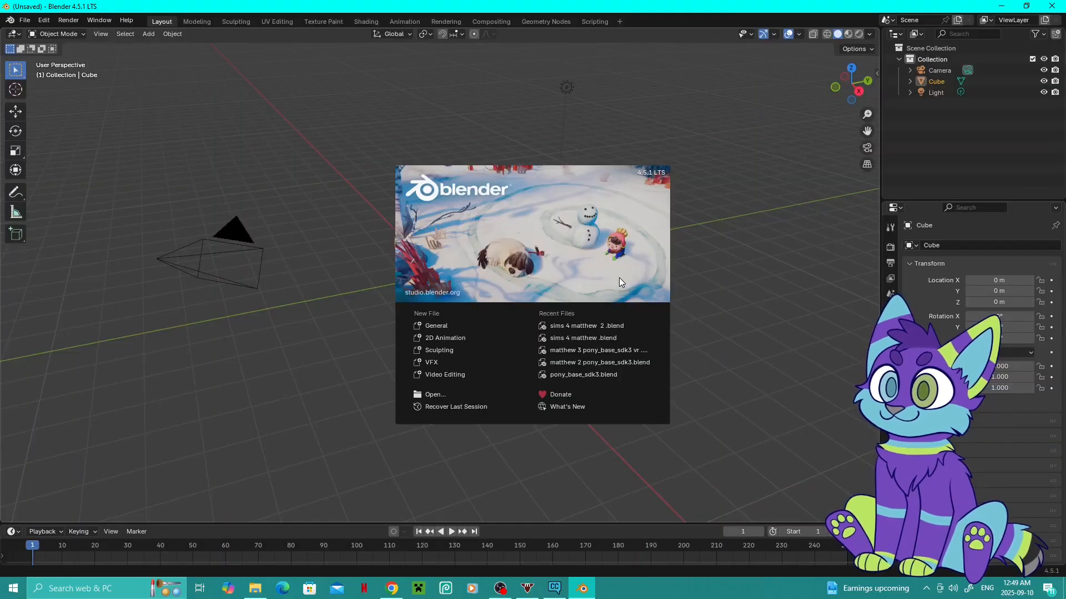
left_click(441, 326)
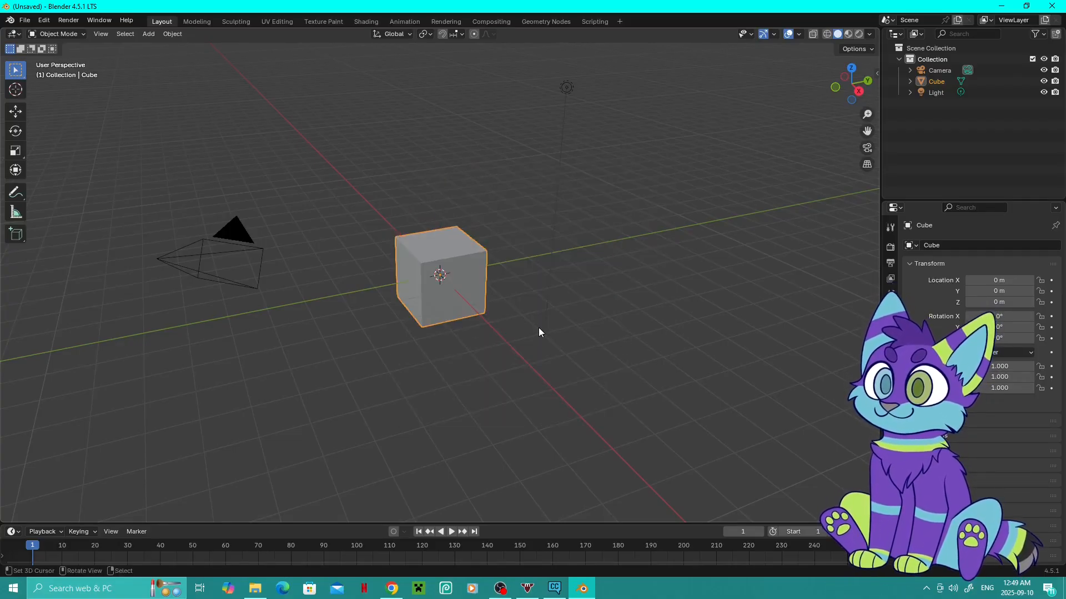
key("Delete")
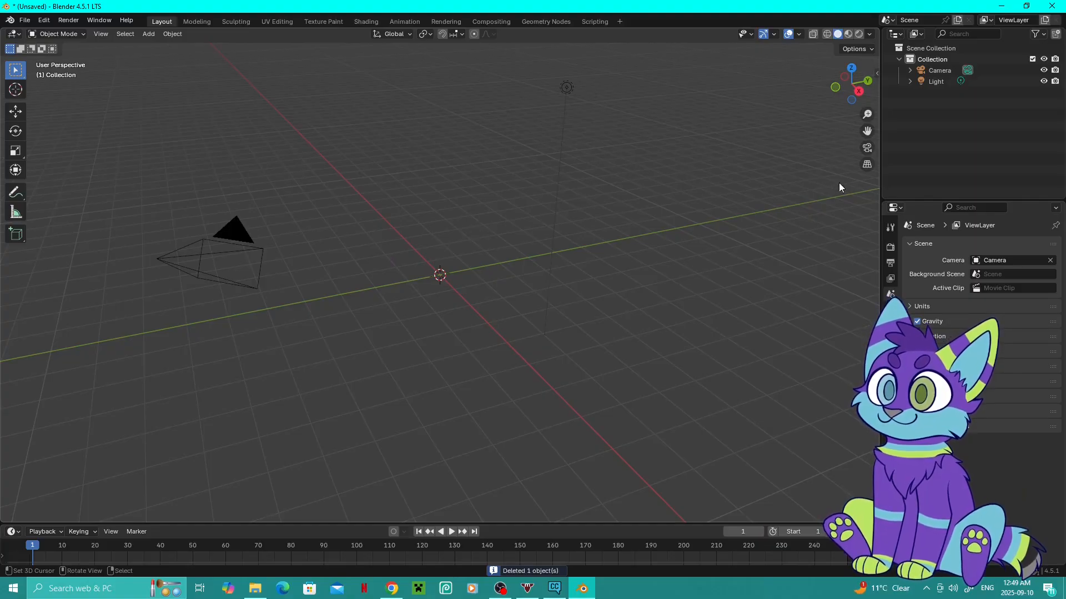
- Check in the add-on preferences that the Unofficial Cats Blender Plugin and MMD Tools are enabled, then close the preferences
left_click(43, 21)
left_click(94, 162)
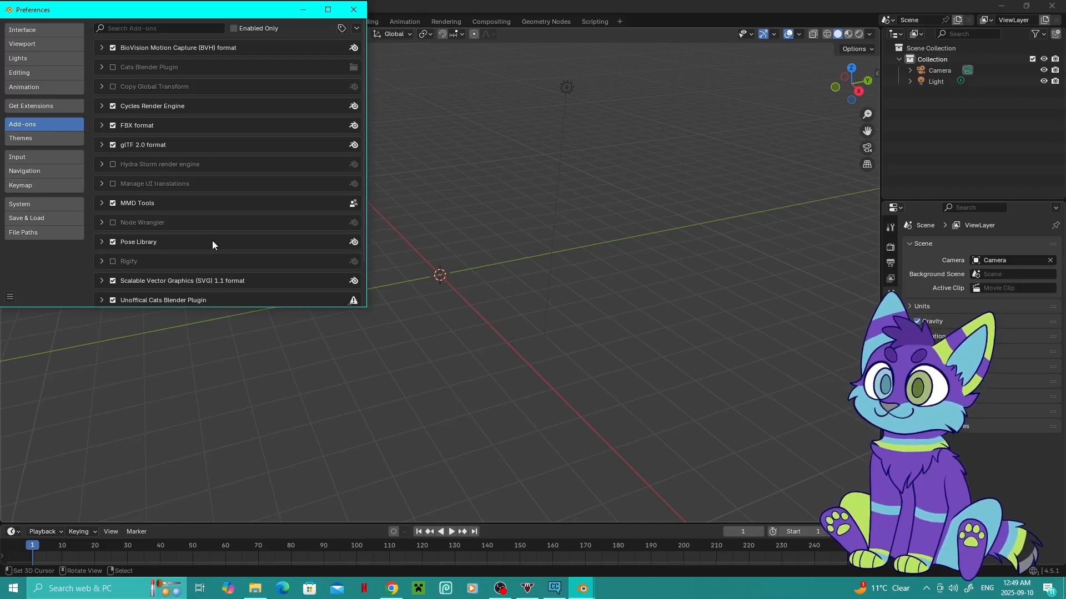
scroll(212, 244, "down", 2)
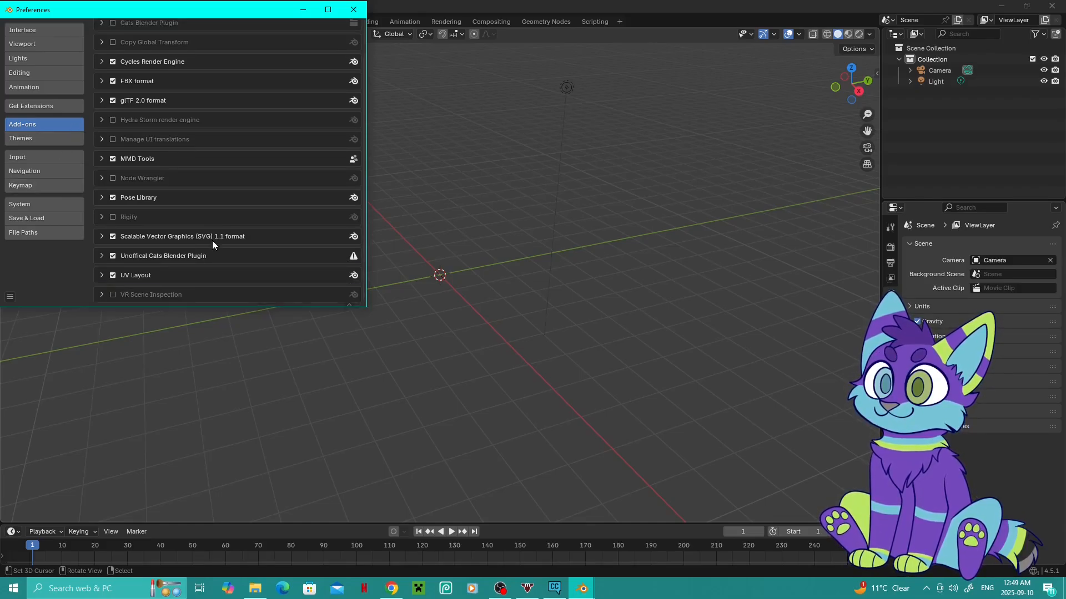
left_click(102, 255)
scroll(201, 248, "down", 1)
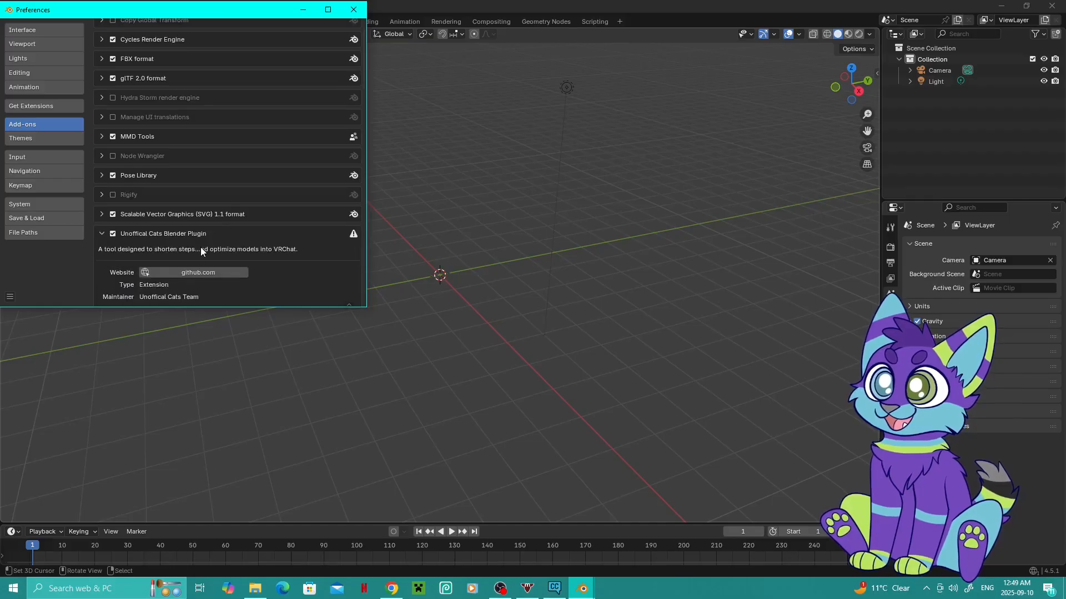
left_click(101, 235)
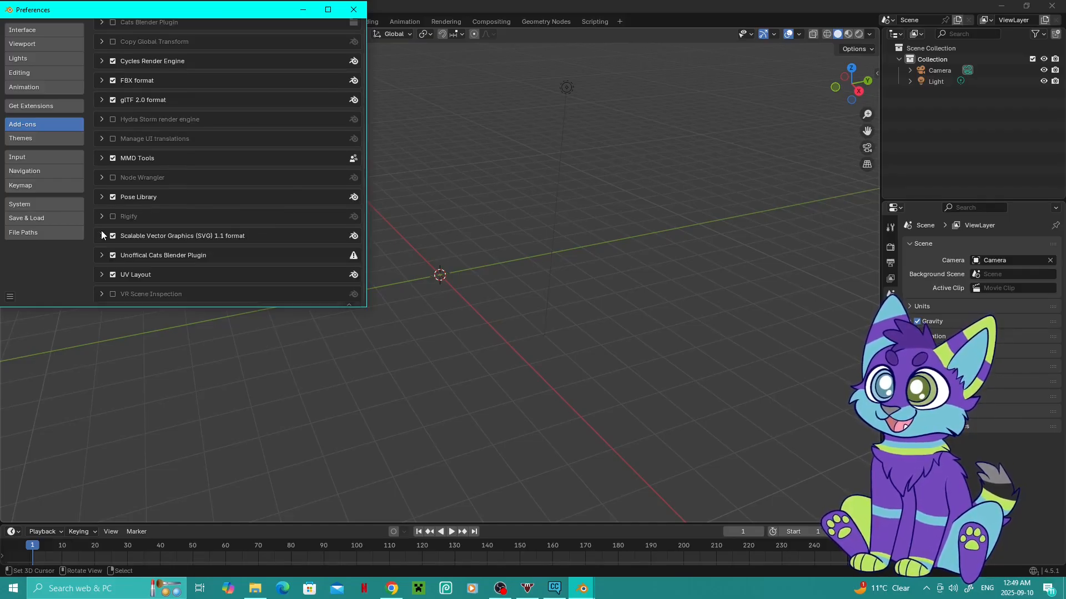
left_click(102, 158)
left_click(102, 158)
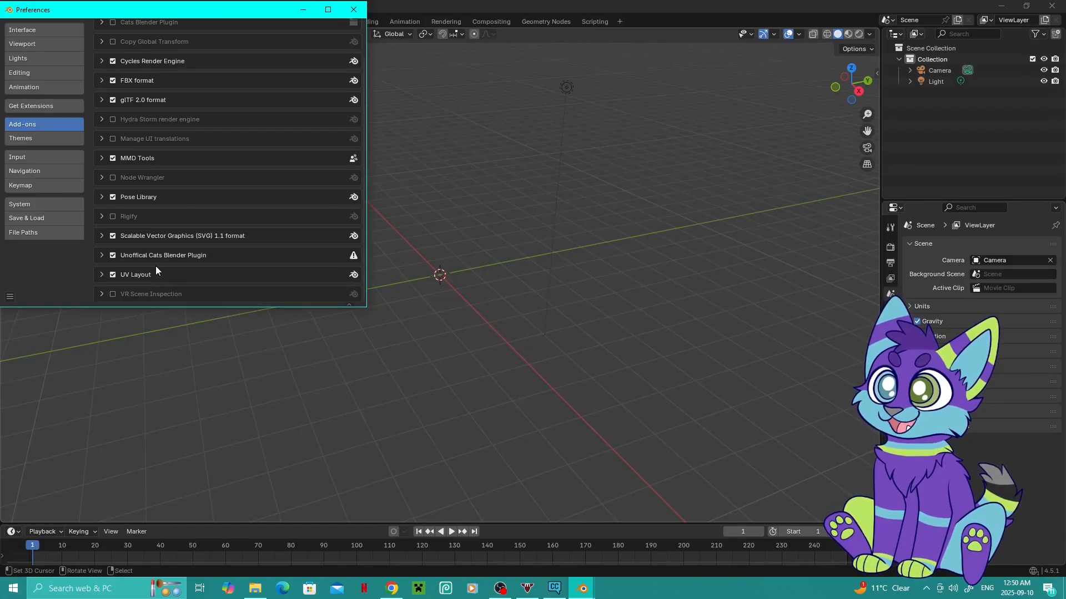
left_click(354, 9)
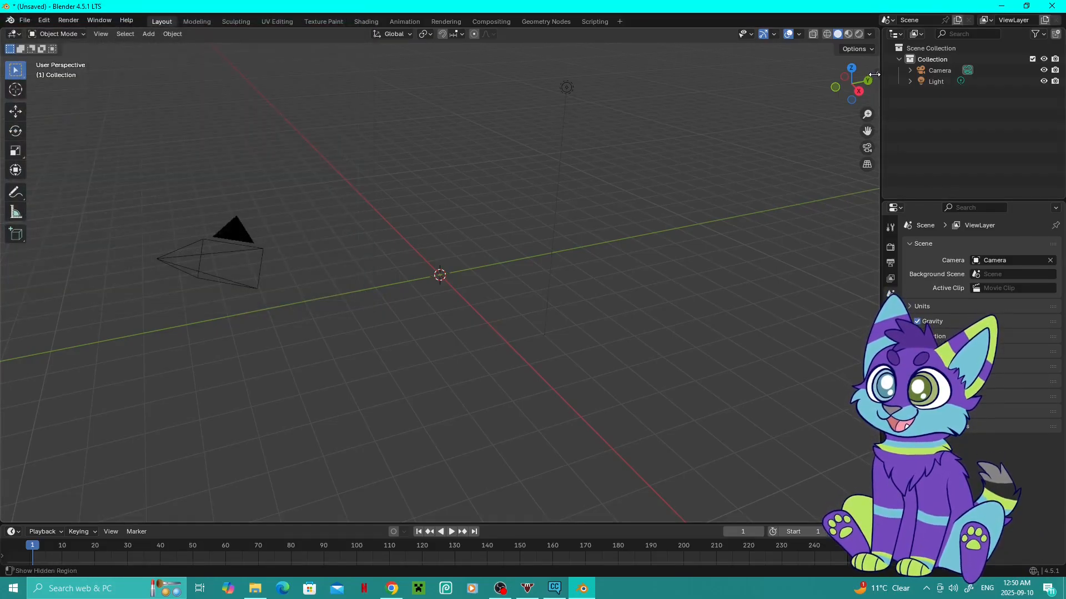
- Import the sim's "model party" DAE file from E:\Art & Photos\vrchat stuff\AVIs\SIMS 4 MODEL using the Cats plugin's model import
left_click_drag(881, 102, 758, 74)
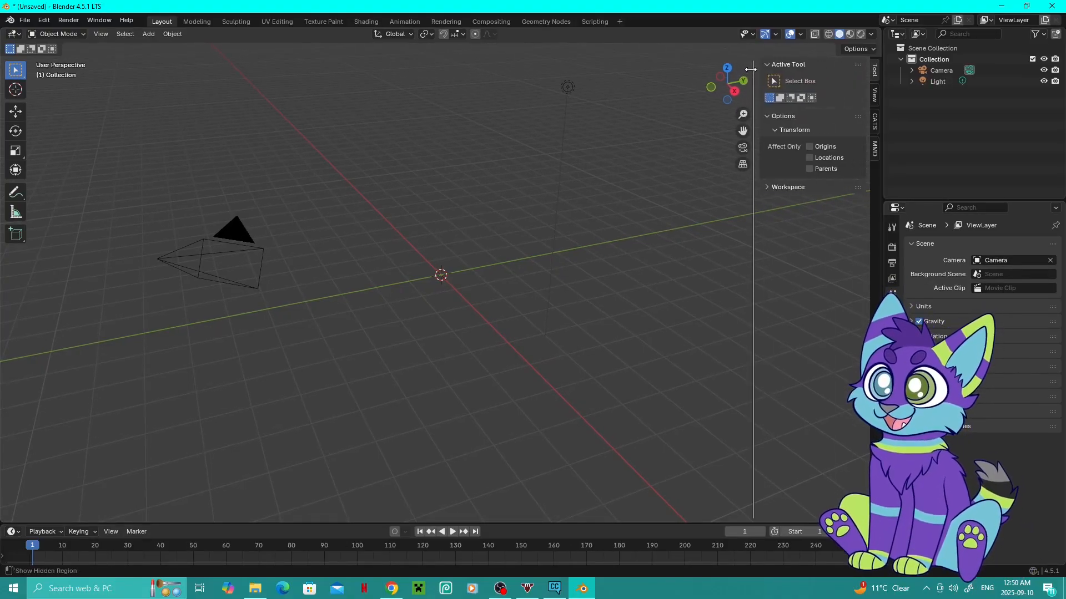
left_click(874, 121)
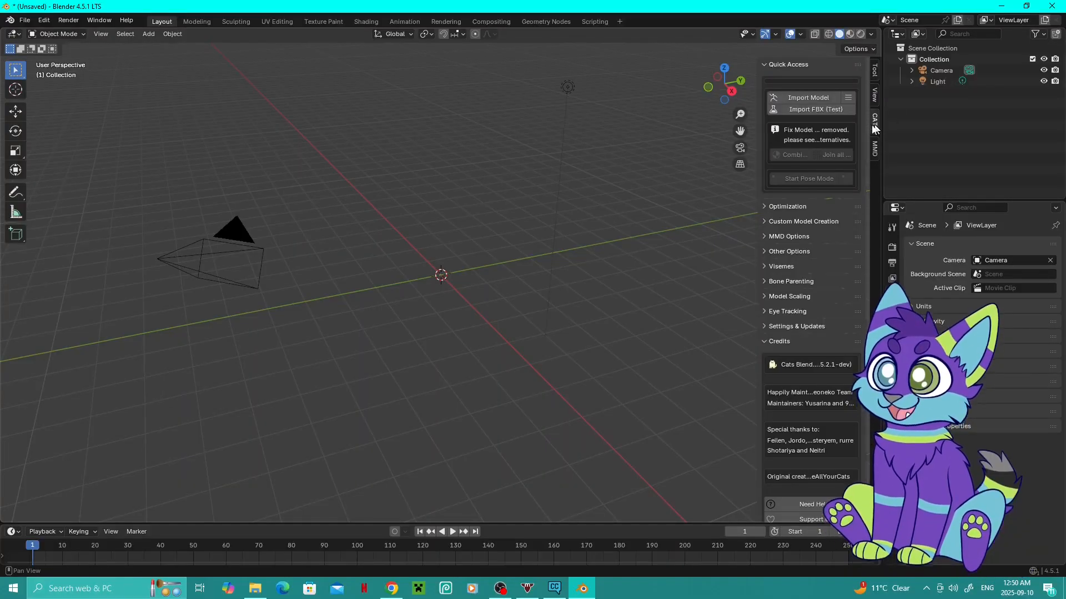
left_click(827, 99)
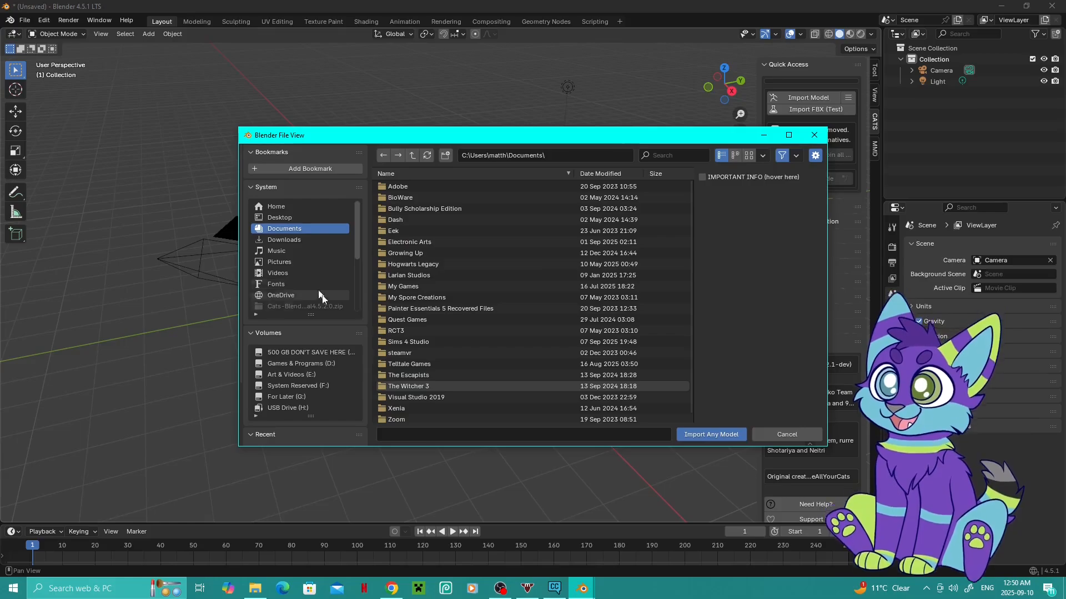
scroll(309, 383, "down", 1)
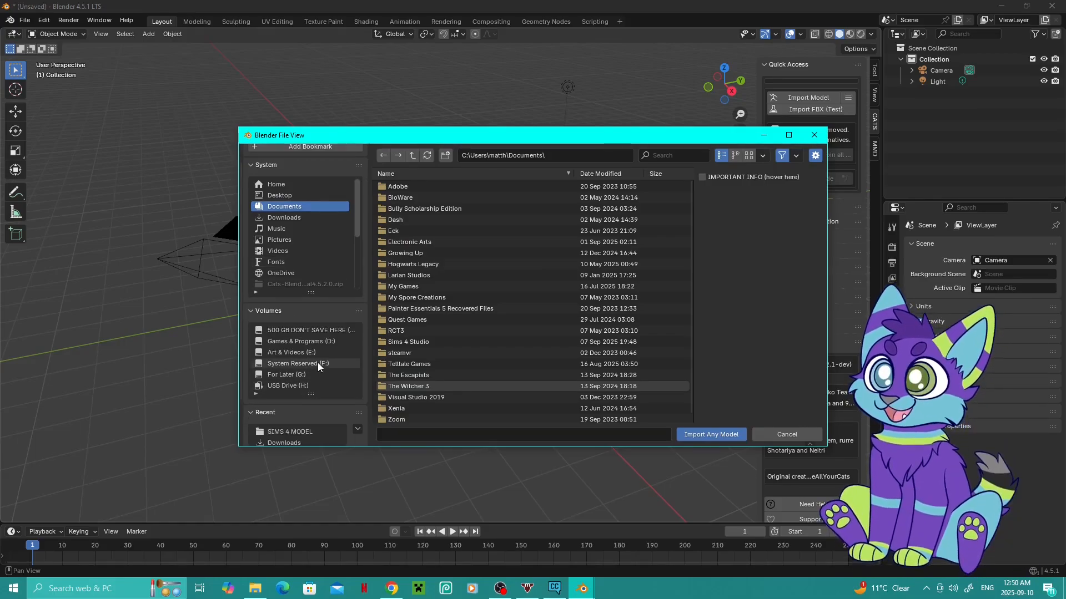
left_click(310, 352)
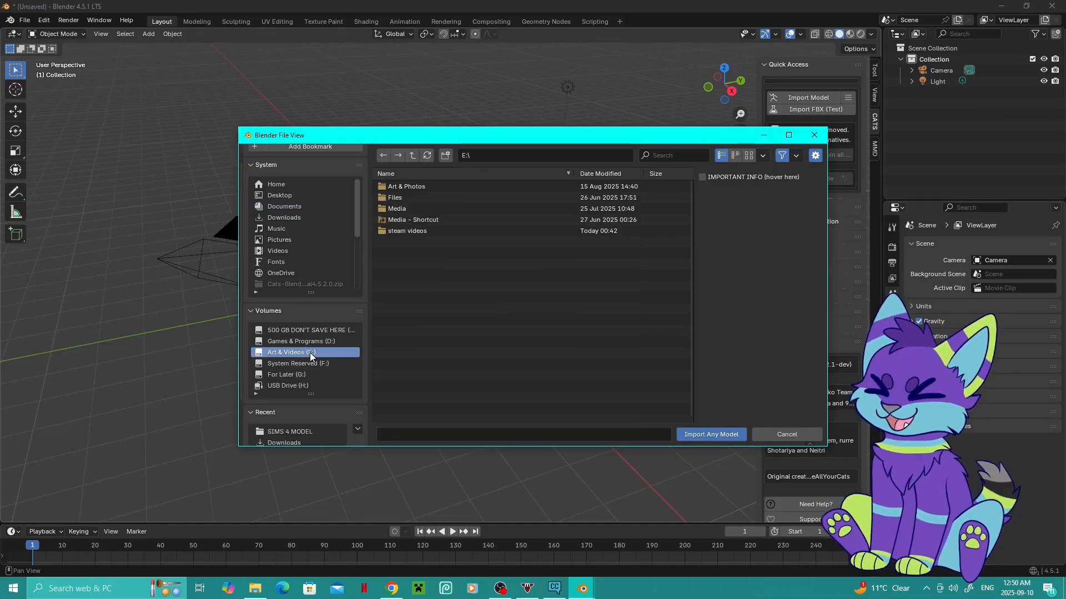
double_click(434, 187)
double_click(420, 253)
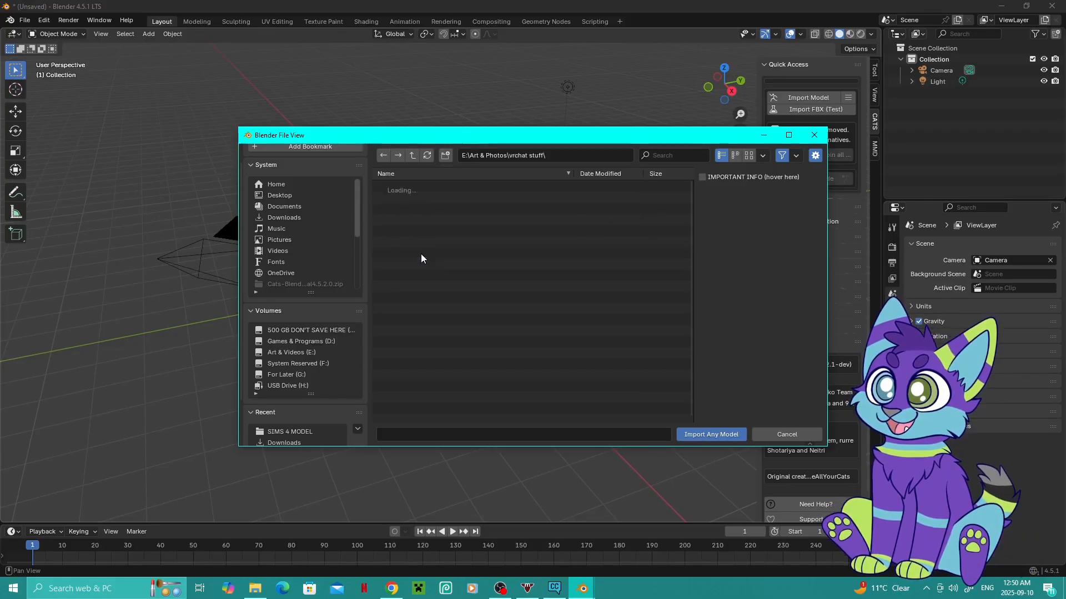
double_click(424, 199)
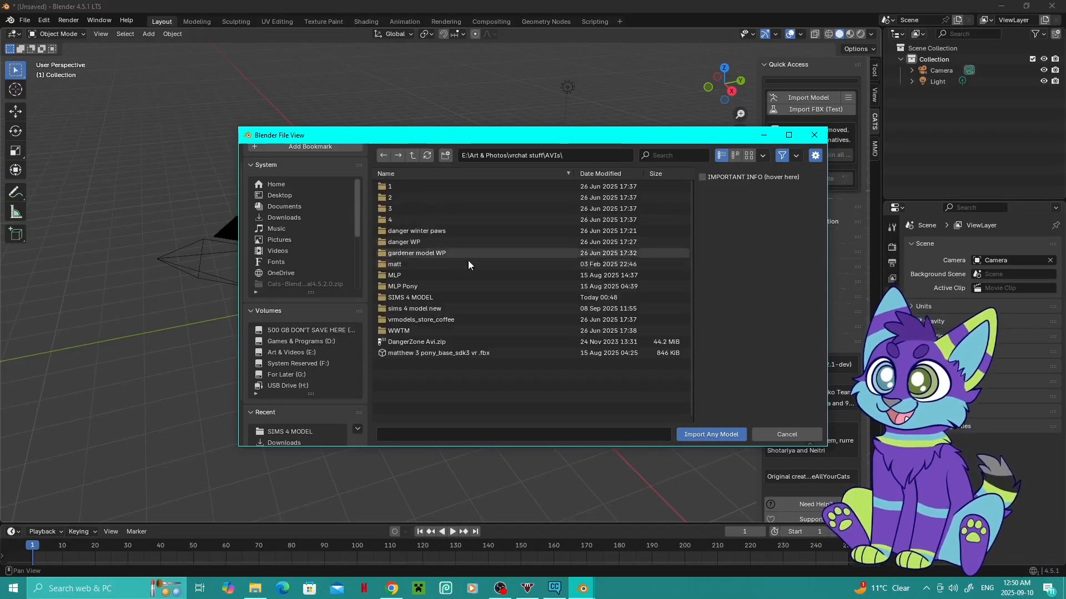
left_click(448, 298)
double_click(448, 296)
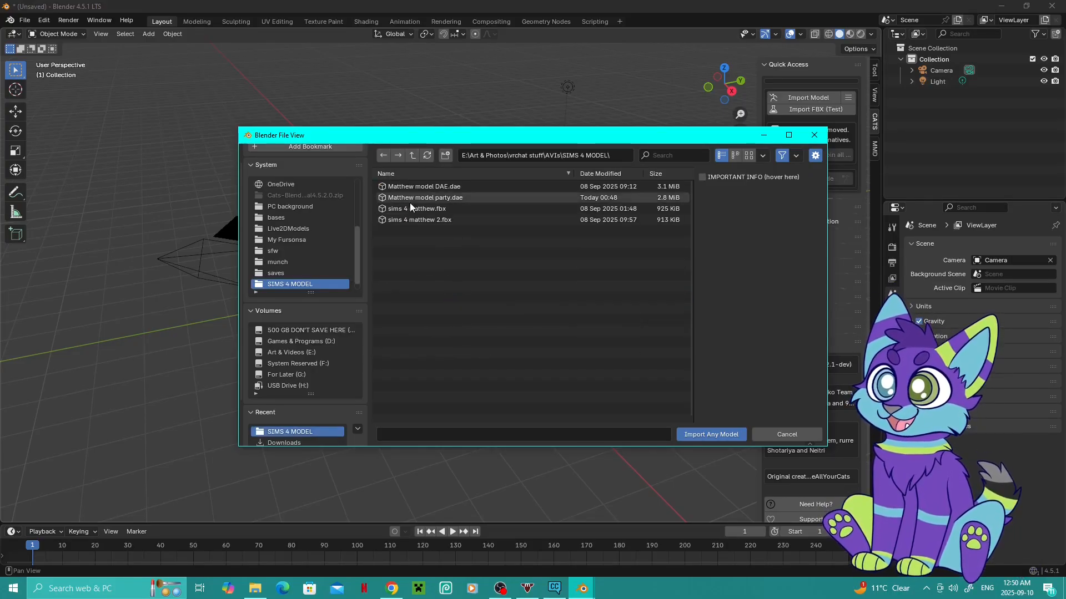
left_click(450, 199)
left_click(713, 434)
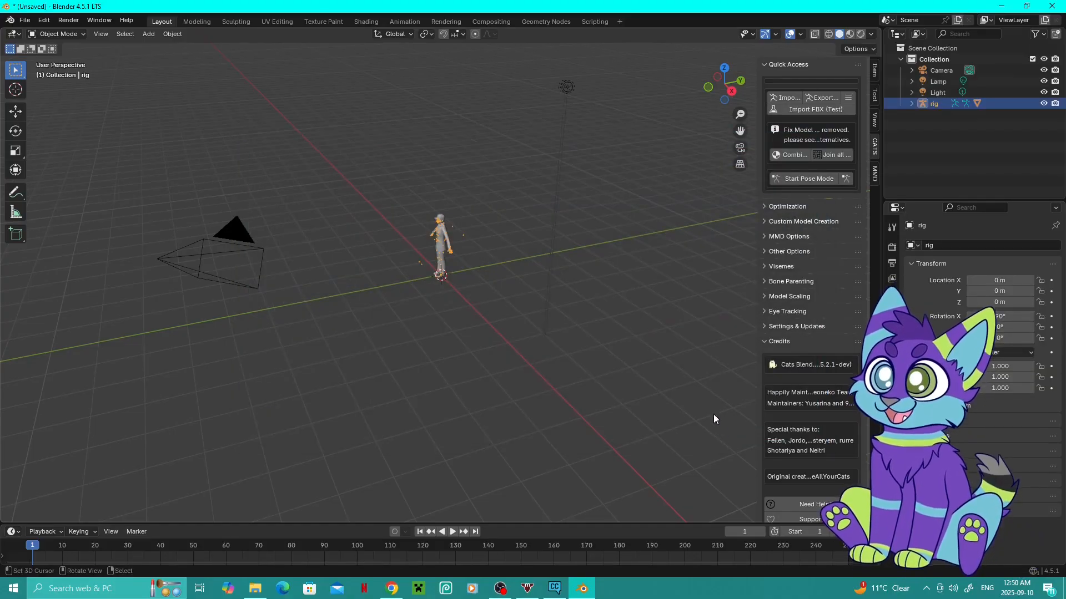
- View the imported character from the front and display it with Material Preview shading
scroll(391, 201, "up", 6)
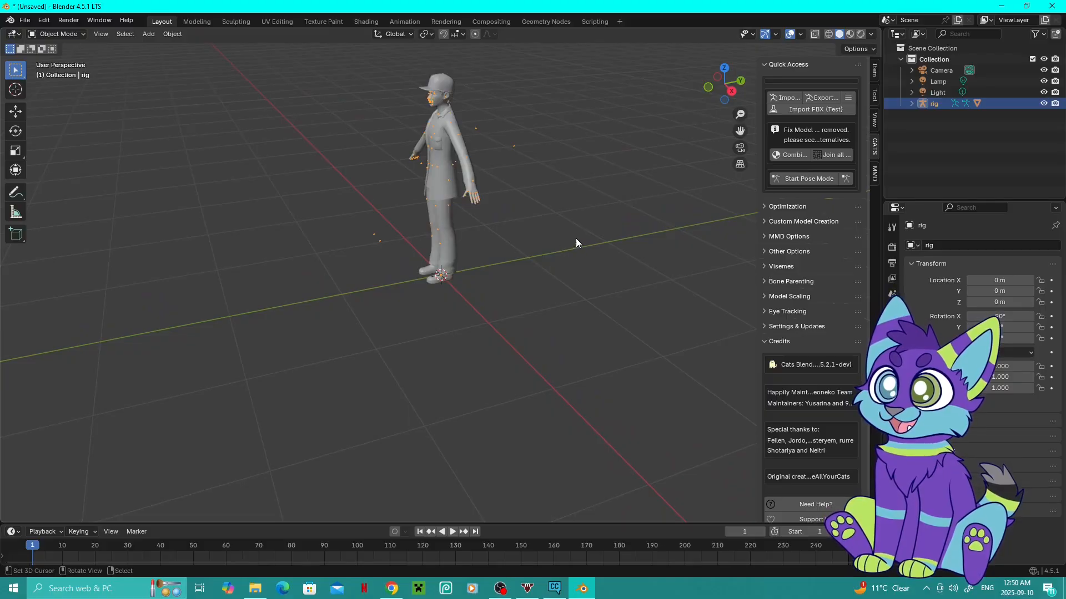
scroll(380, 164, "down", 1)
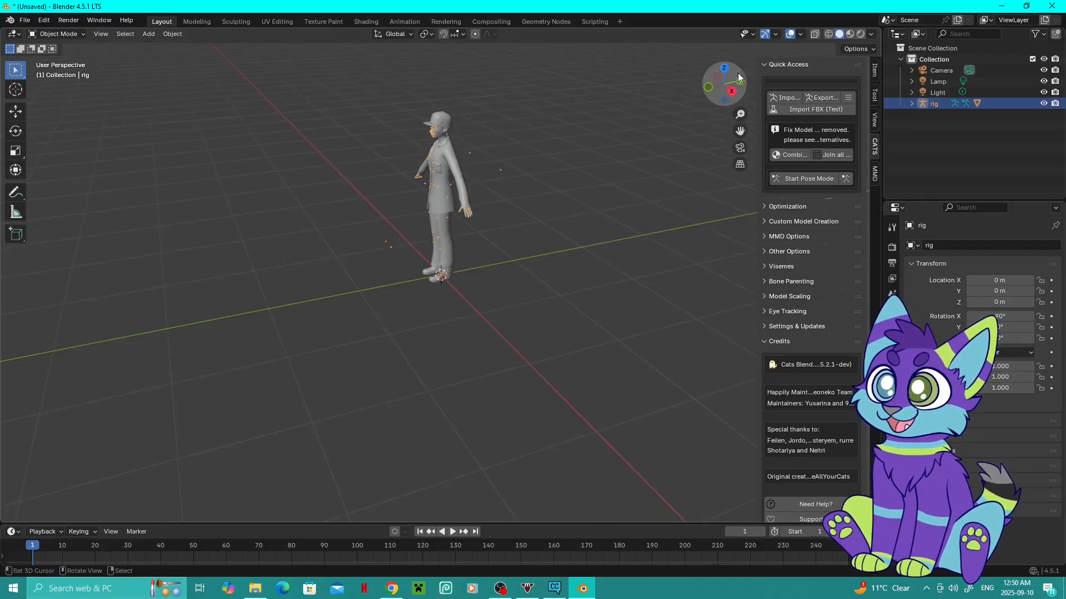
left_click_drag(717, 91, 690, 105)
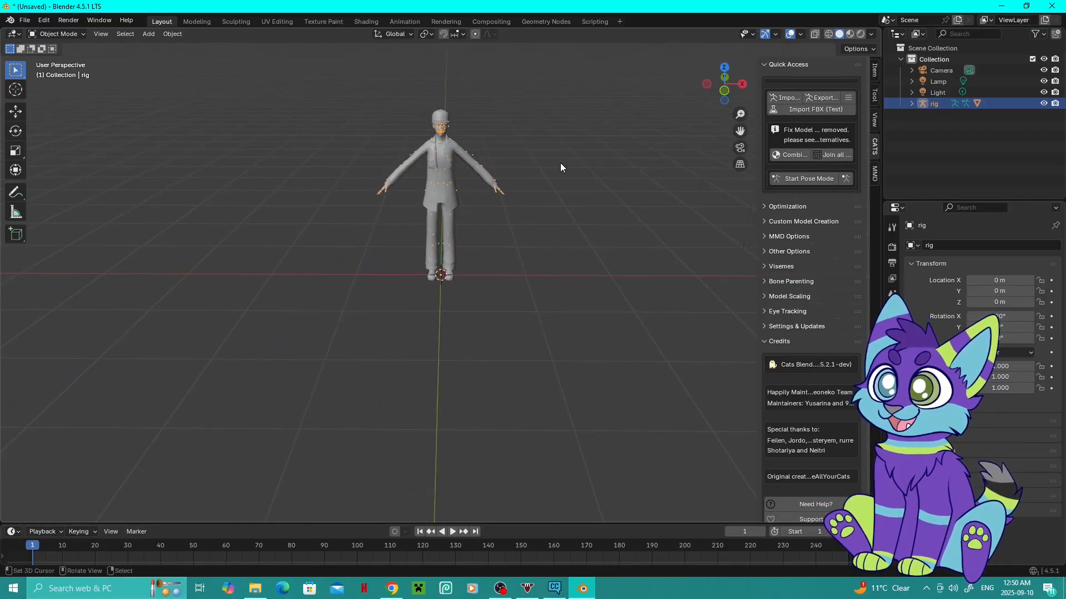
key("z")
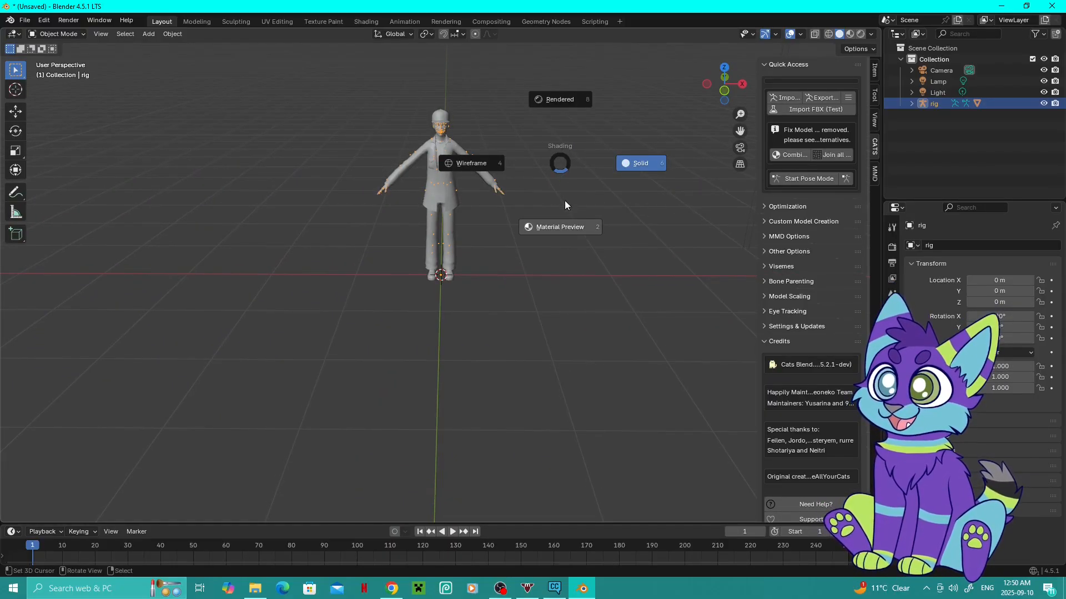
left_click(571, 228)
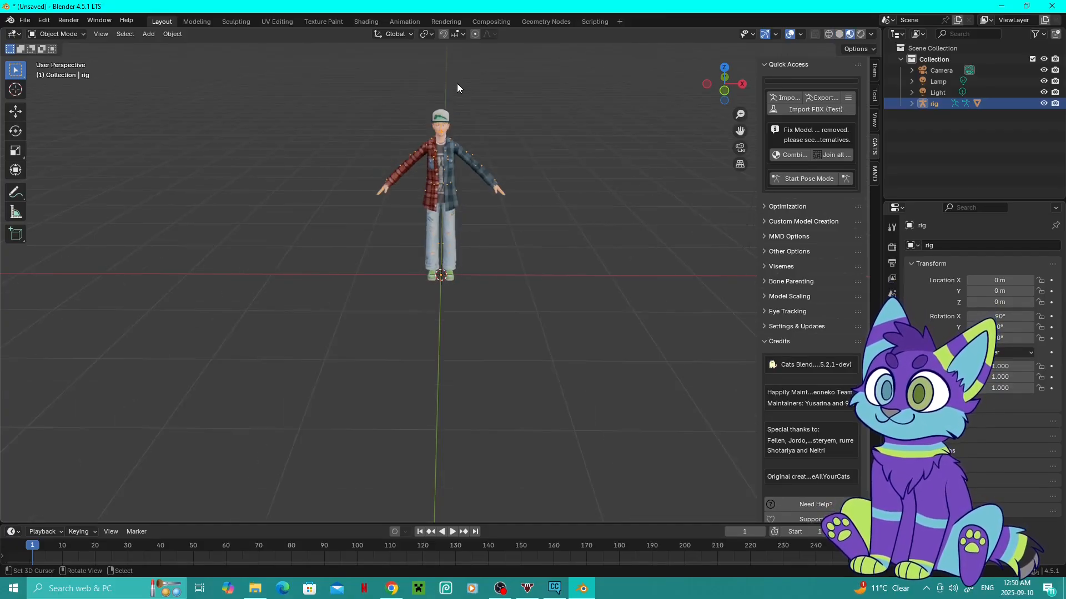
- Select the character's body mesh under the rig and switch it to Edit Mode
left_click(911, 103)
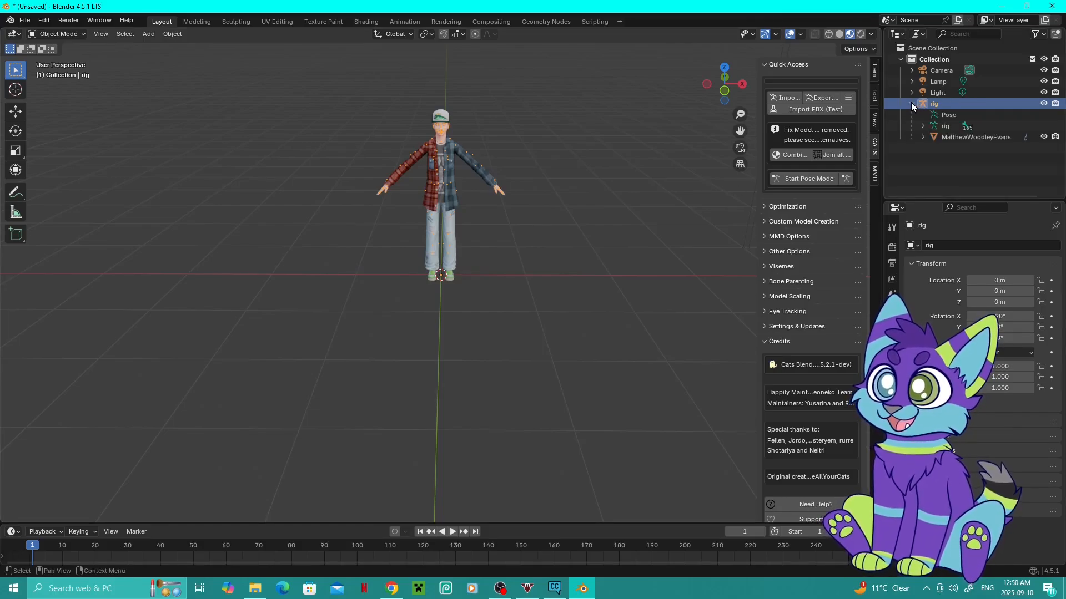
left_click(960, 139)
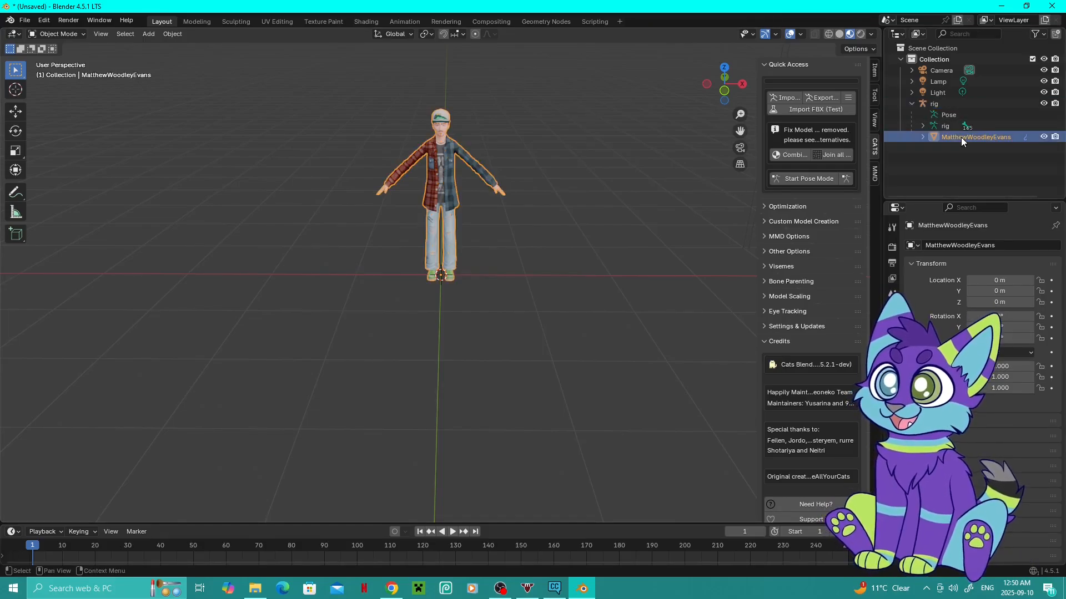
left_click(60, 34)
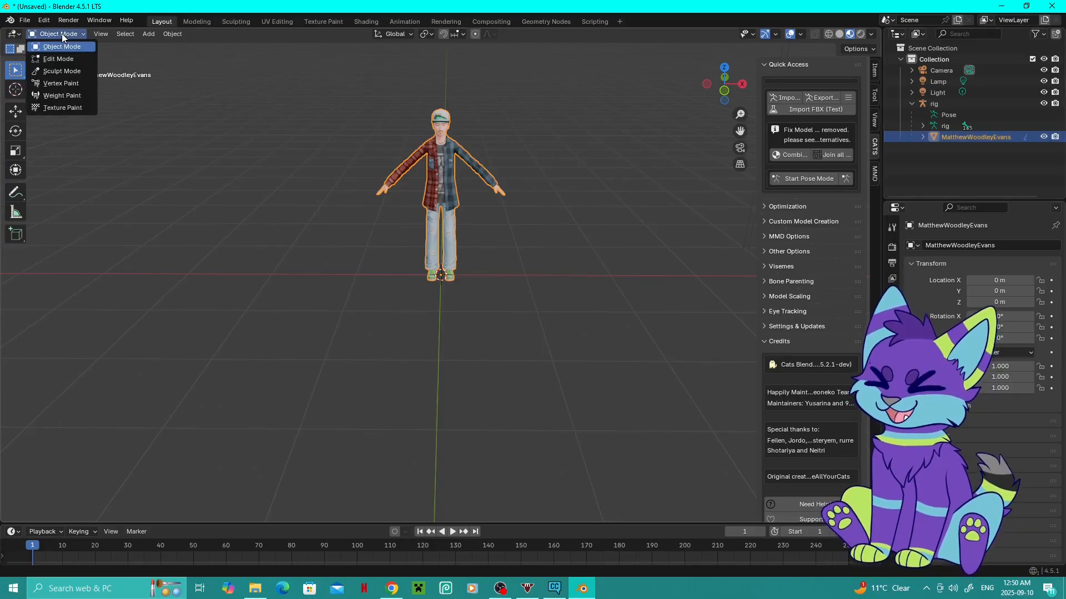
left_click(71, 57)
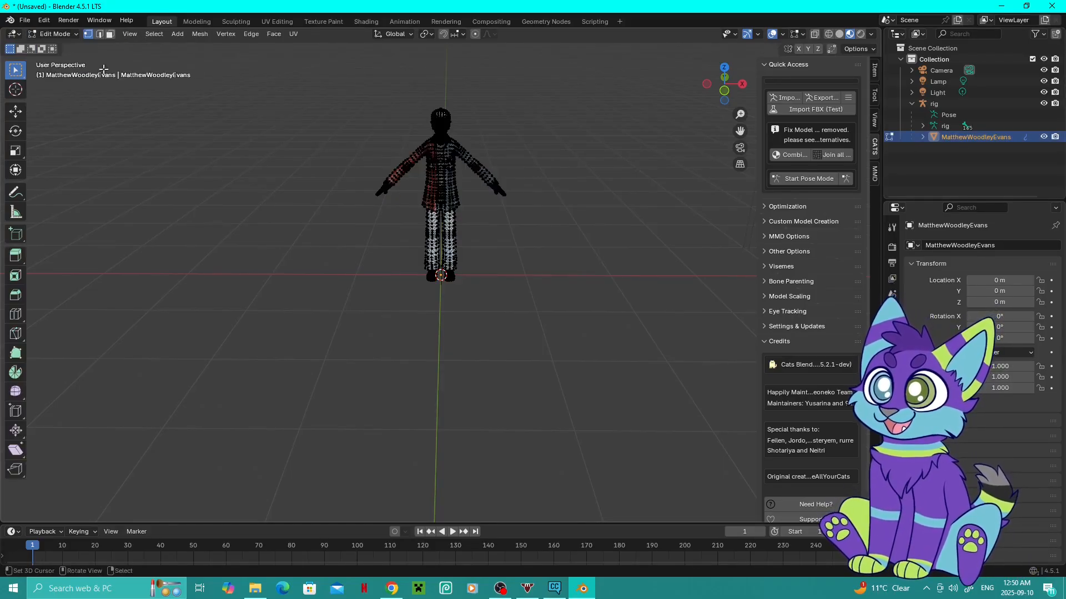
scroll(448, 117, "up", 2)
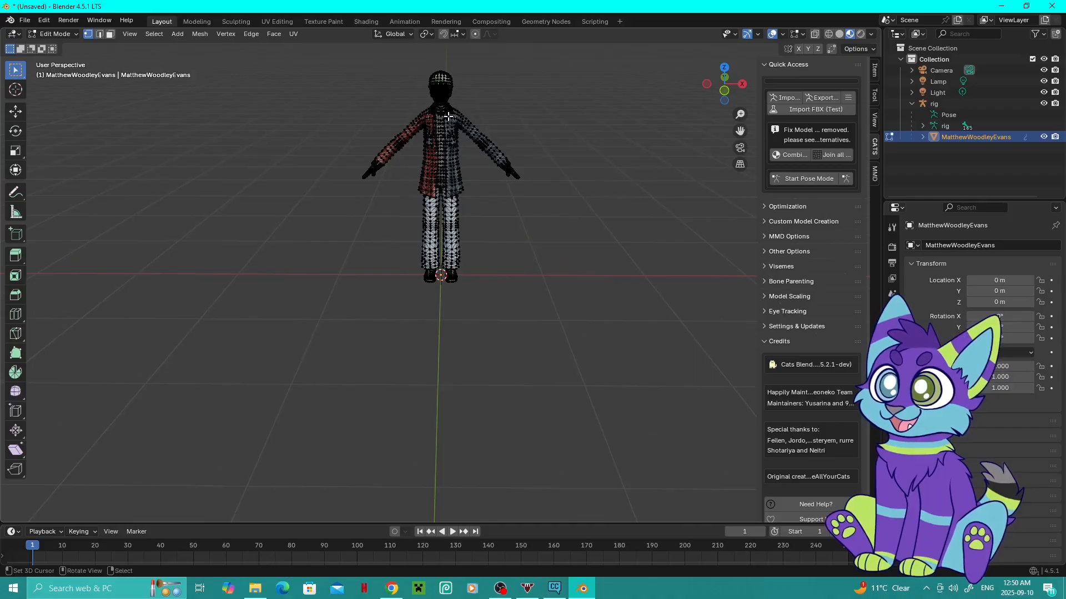
scroll(448, 116, "down", 2)
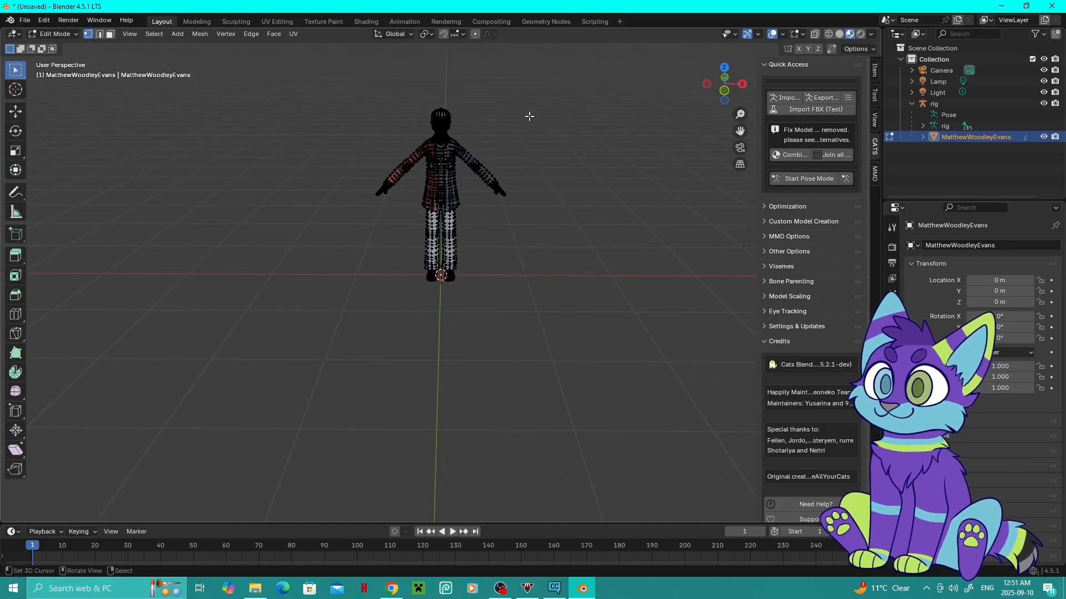
key("alt+m")
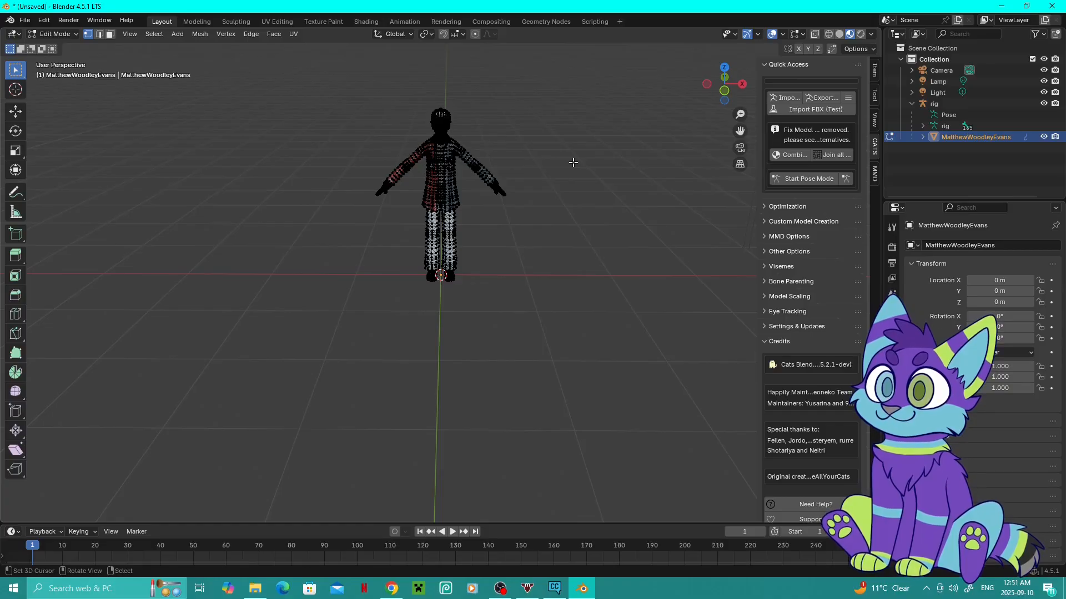
key("alt+m")
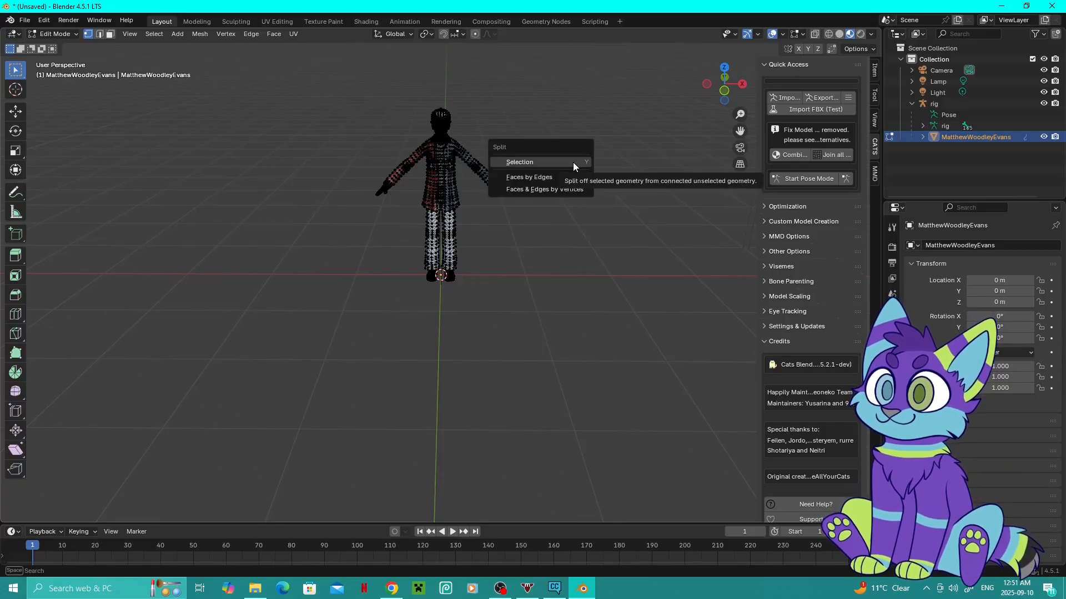
left_click(576, 162)
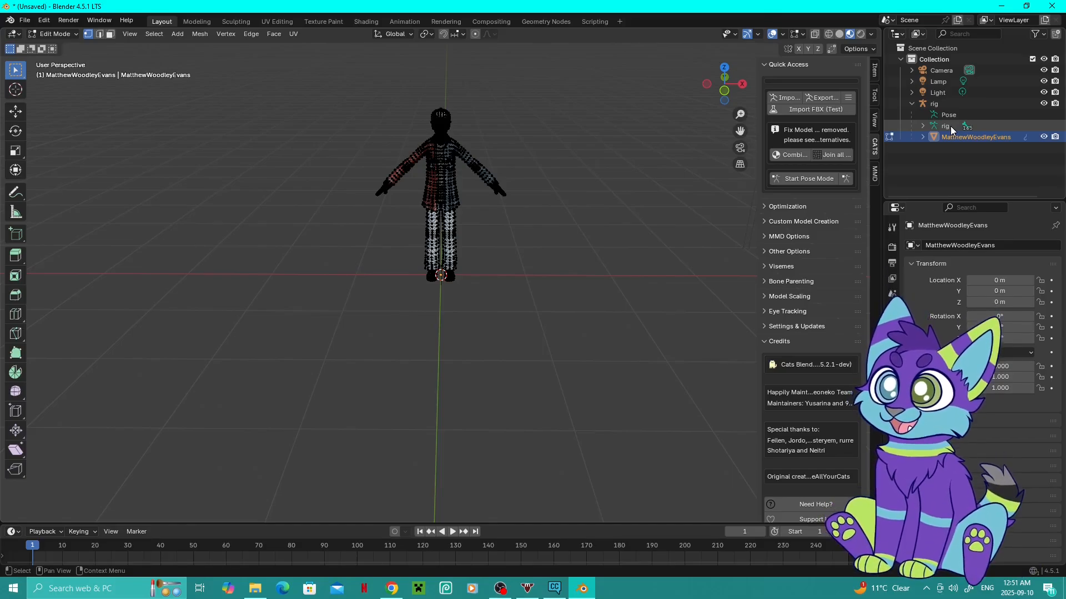
scroll(426, 105, "up", 1)
left_click(426, 105)
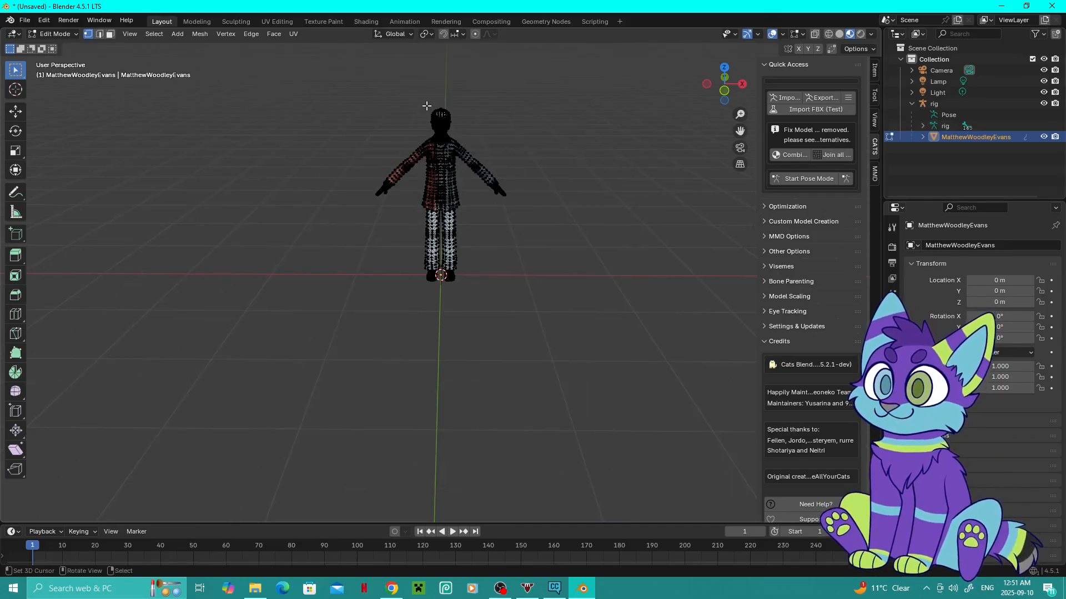
left_click(500, 589)
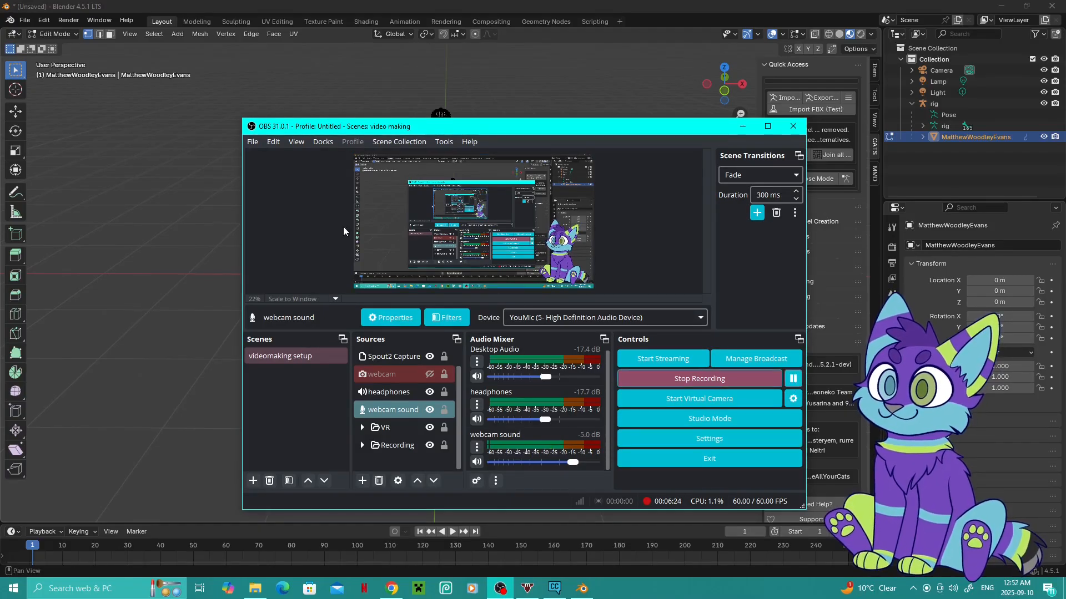
left_click(742, 127)
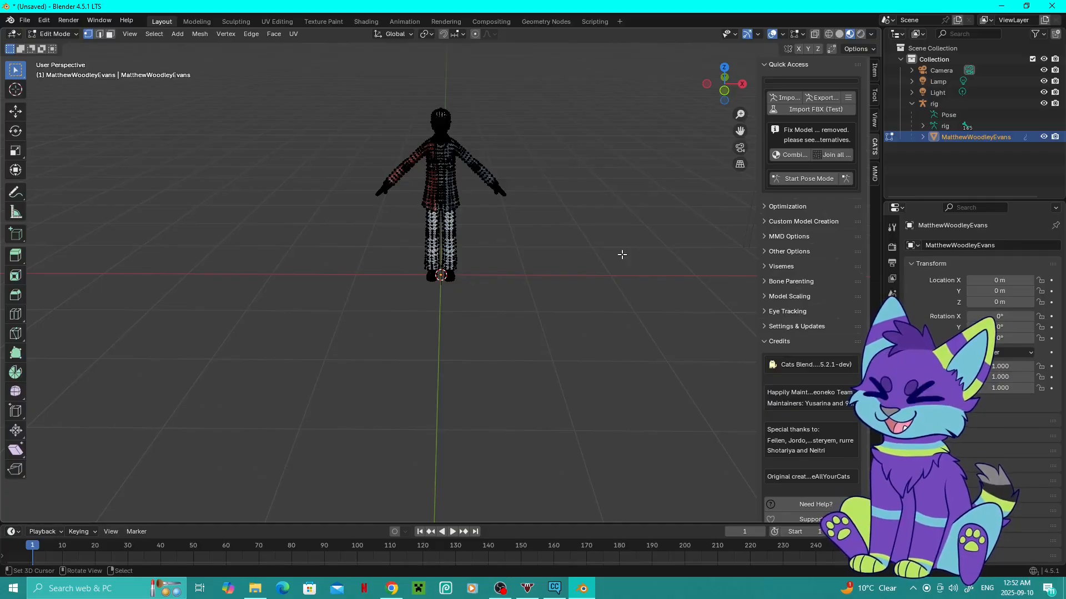
- Merge the body mesh's vertices by distance with the merge distance set to 0.001 m
key("m")
left_click(578, 294)
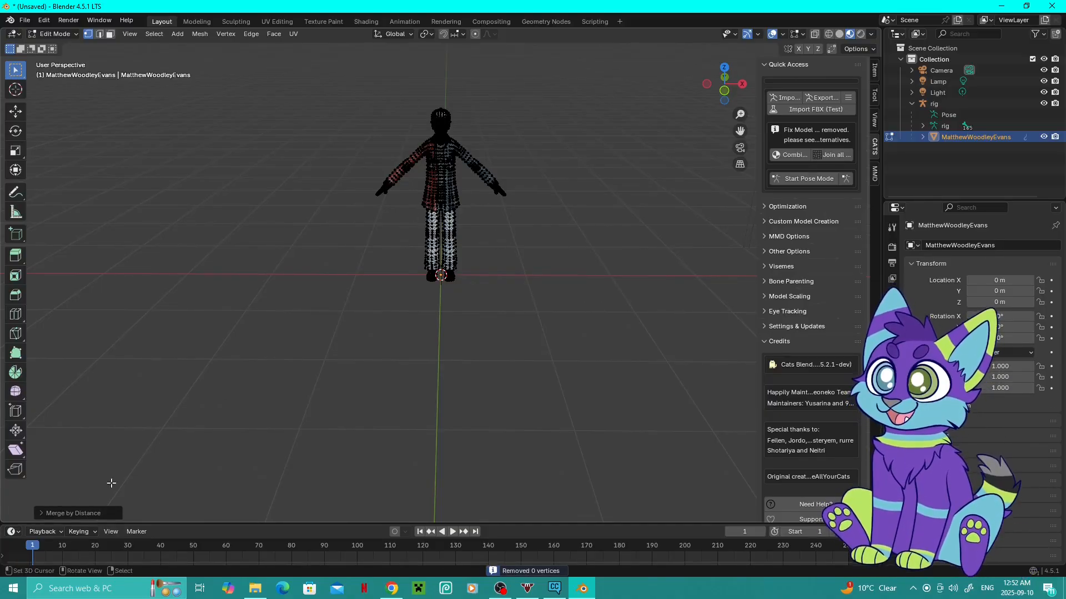
left_click(42, 514)
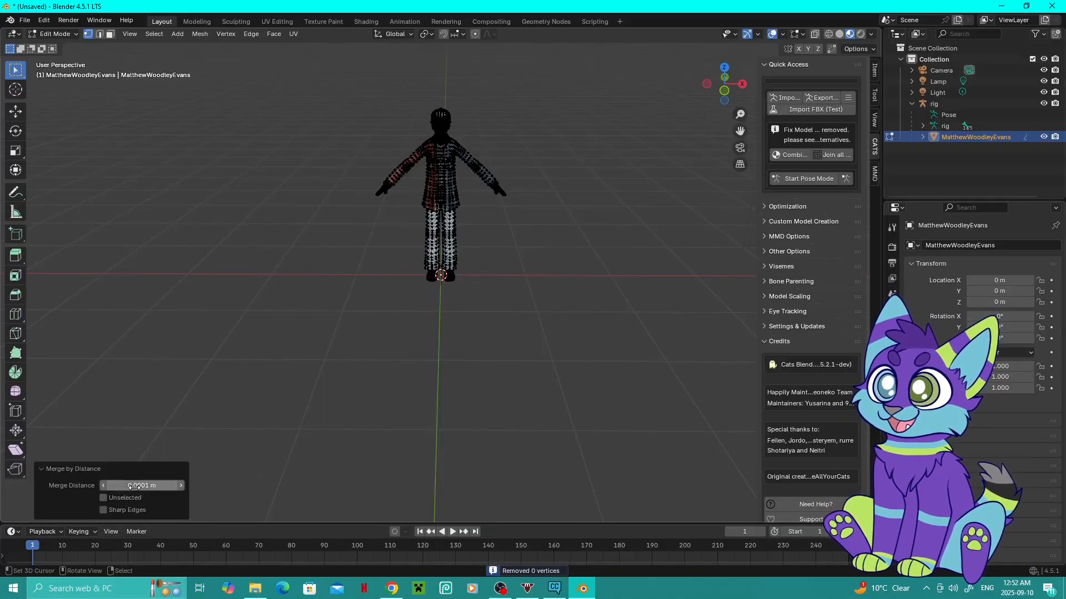
left_click(121, 486)
left_click(122, 486)
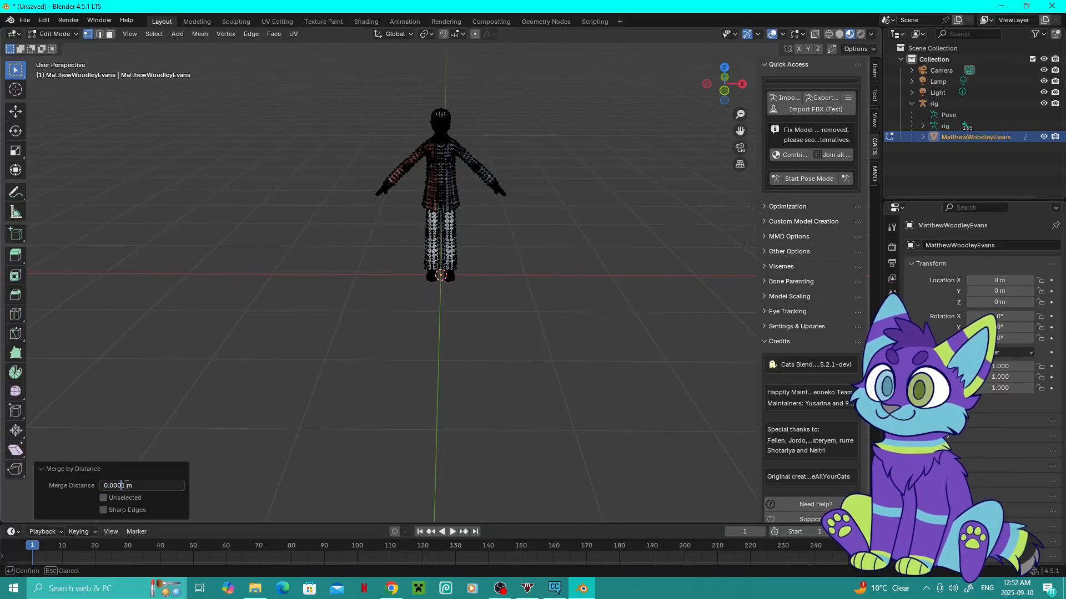
key("BackSpace")
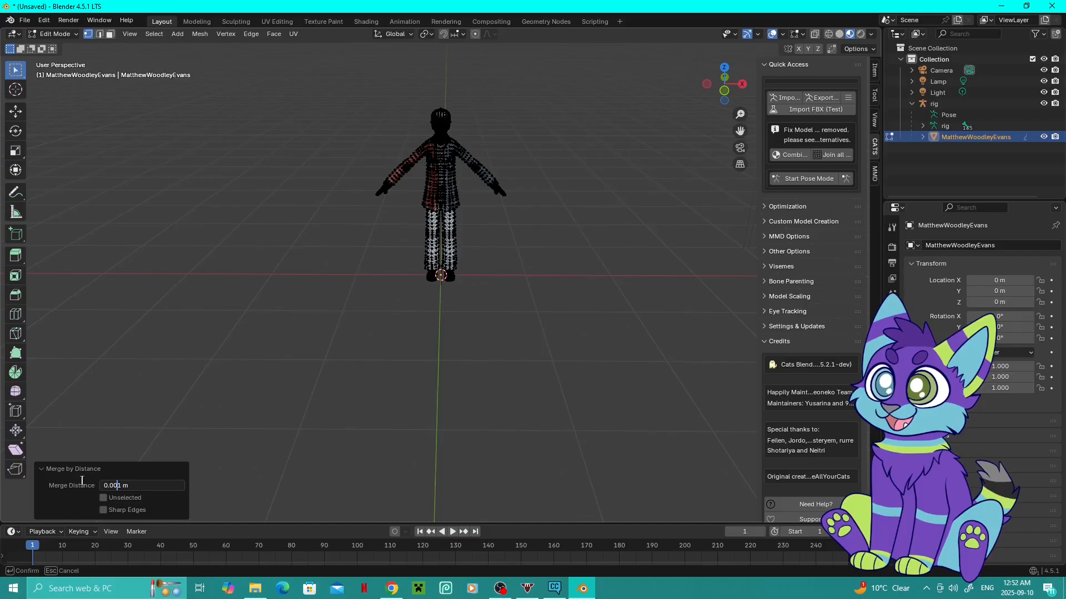
key("Return")
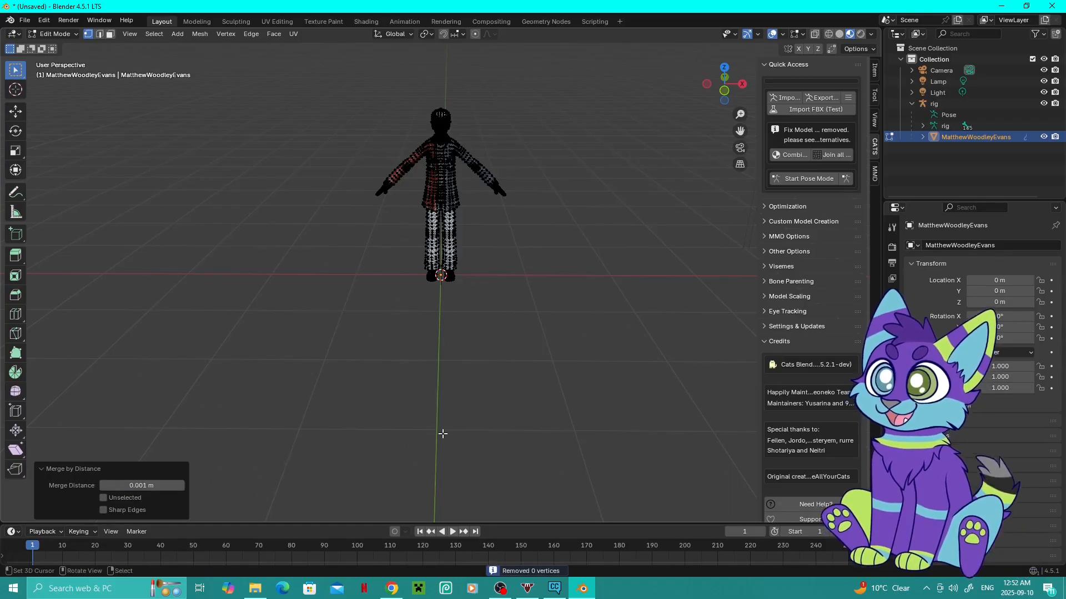
- Repeat Merge by Distance twice on the body mesh, keeping the 0.001 m distance
key("m")
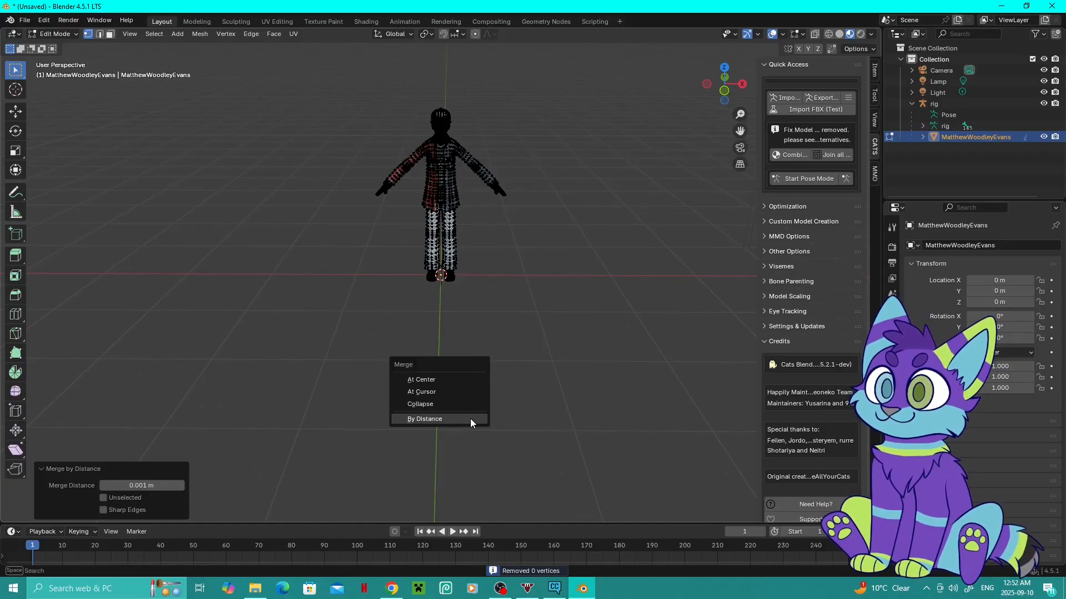
left_click(470, 419)
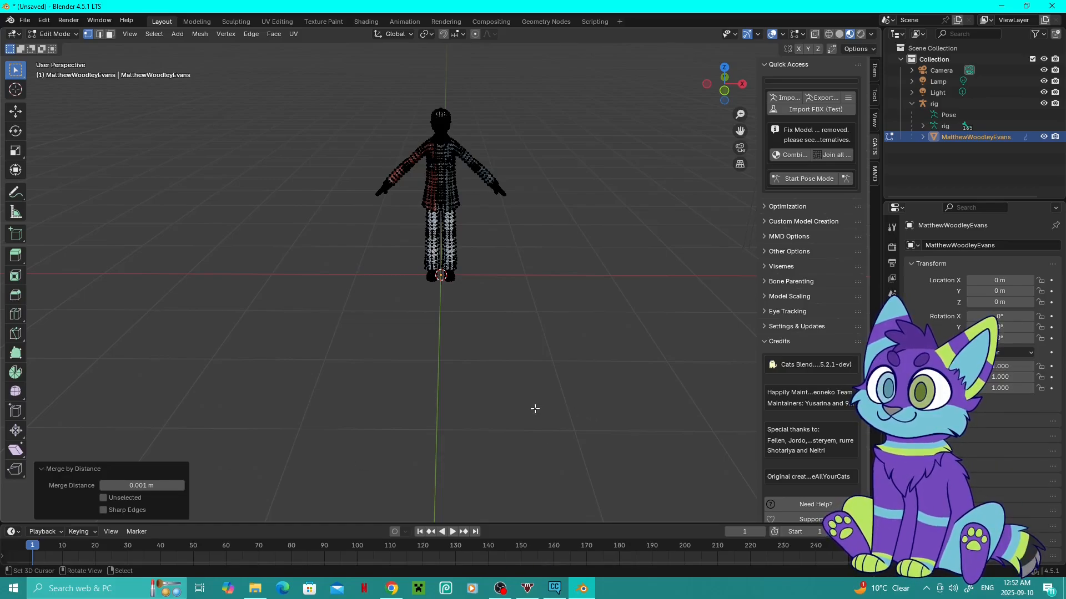
left_click(42, 469)
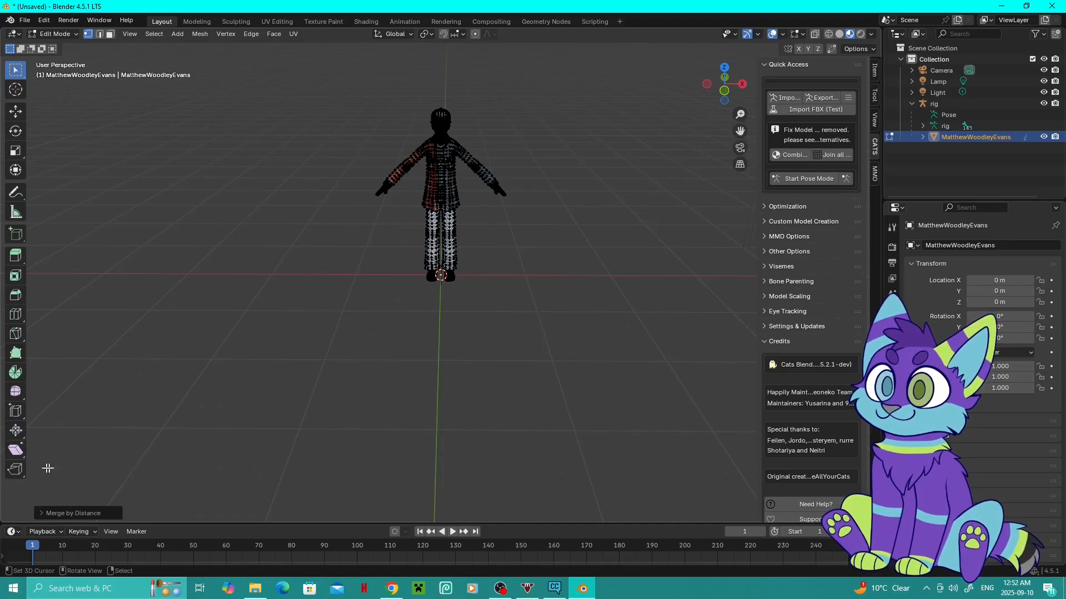
key("m")
left_click(525, 398)
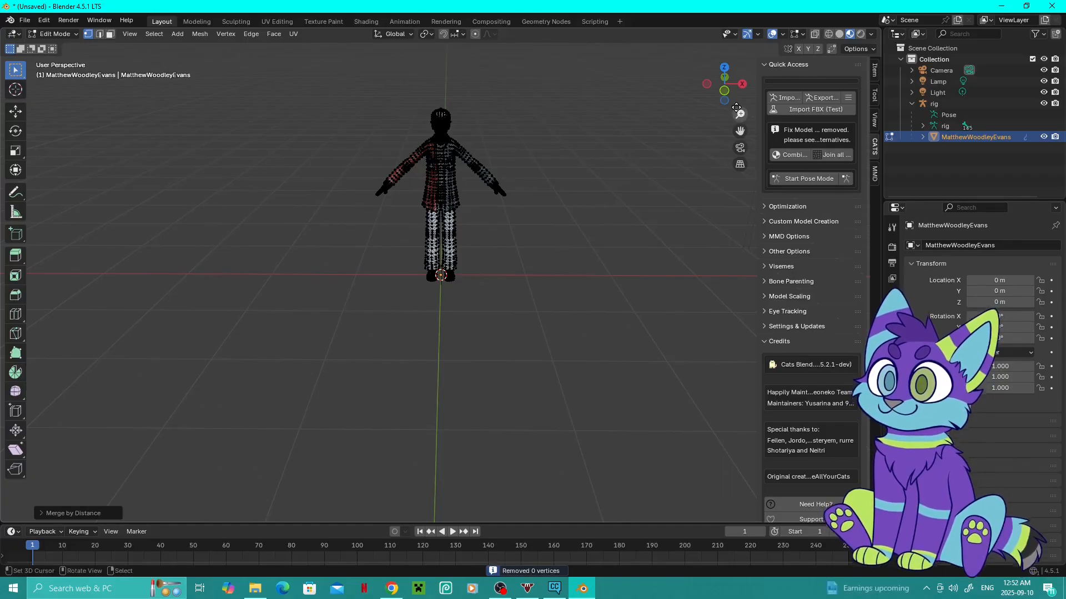
- Switch the character's body mesh from Edit Mode back to Object Mode
left_click(768, 343)
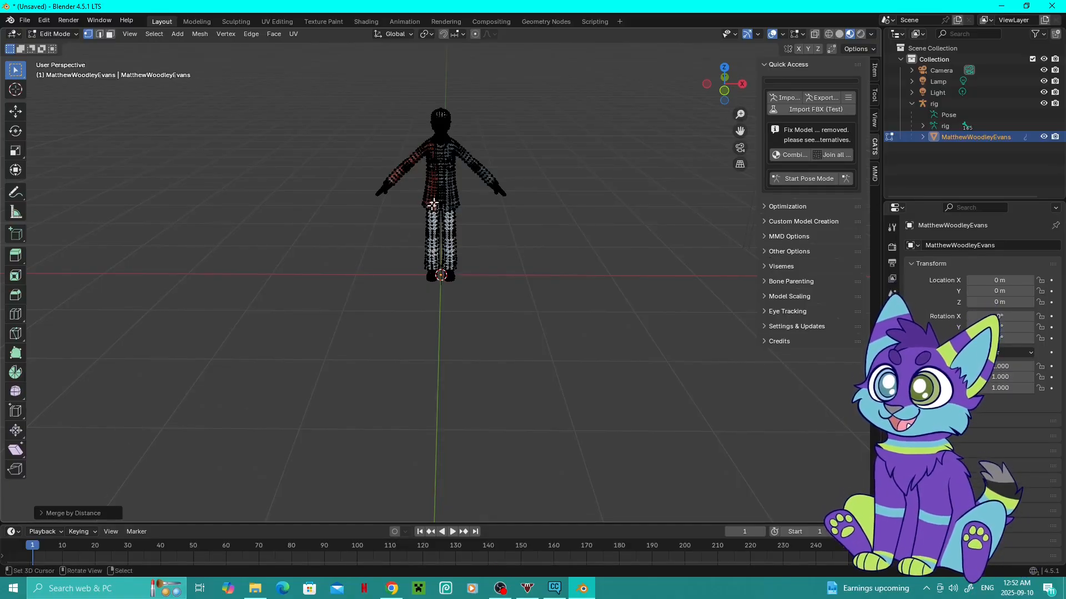
scroll(443, 177, "up", 3)
scroll(444, 177, "down", 2)
scroll(444, 176, "down", 2)
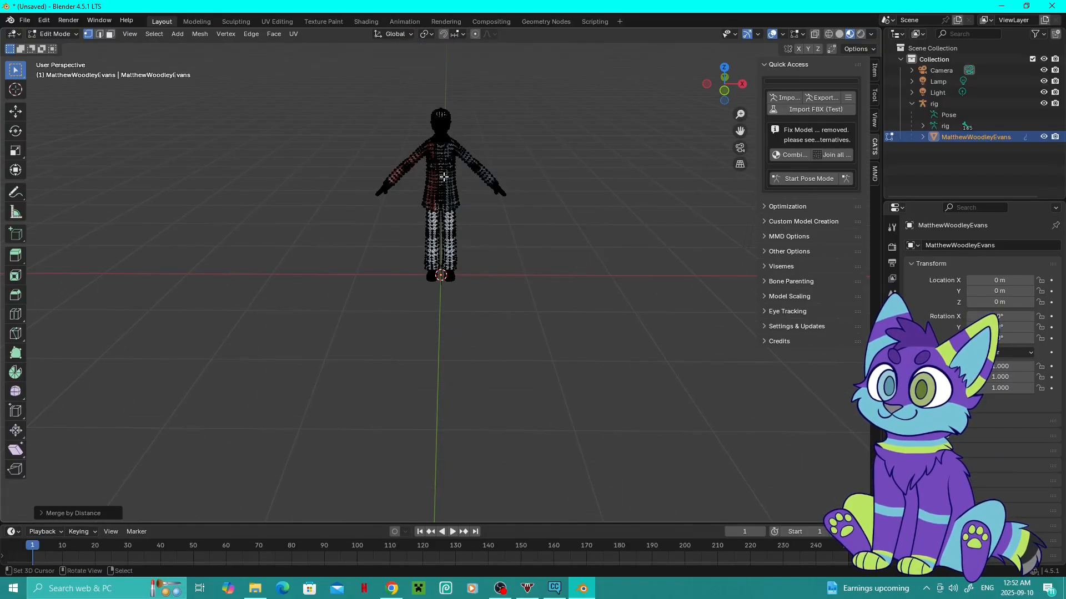
left_click(67, 34)
left_click(68, 47)
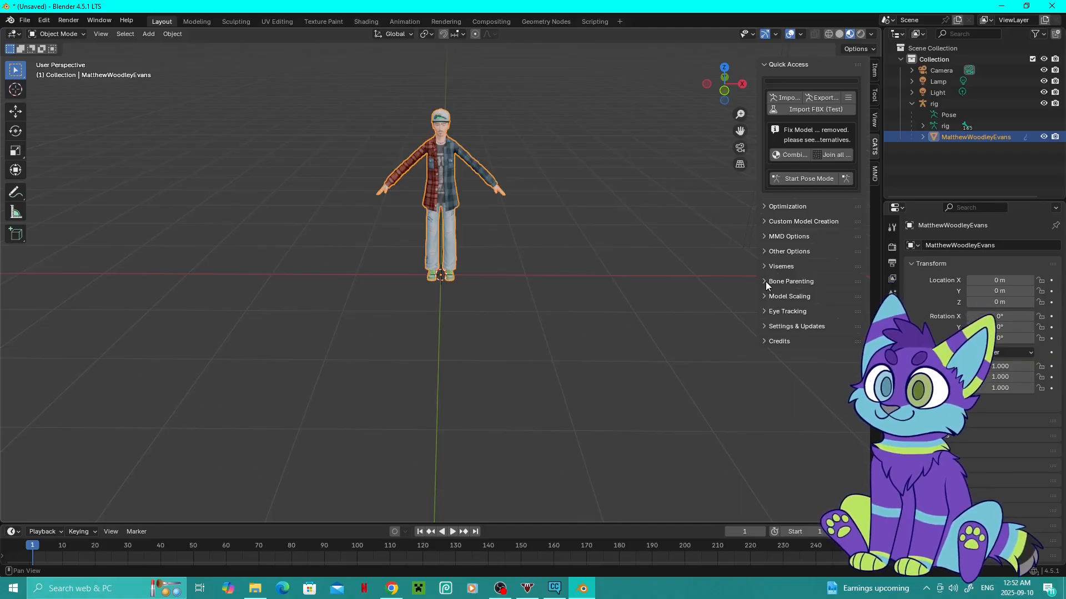
- Run Fix MMD Model on the imported character, remove its rigidbodies and joints, and accept the default fix settings
left_click(765, 238)
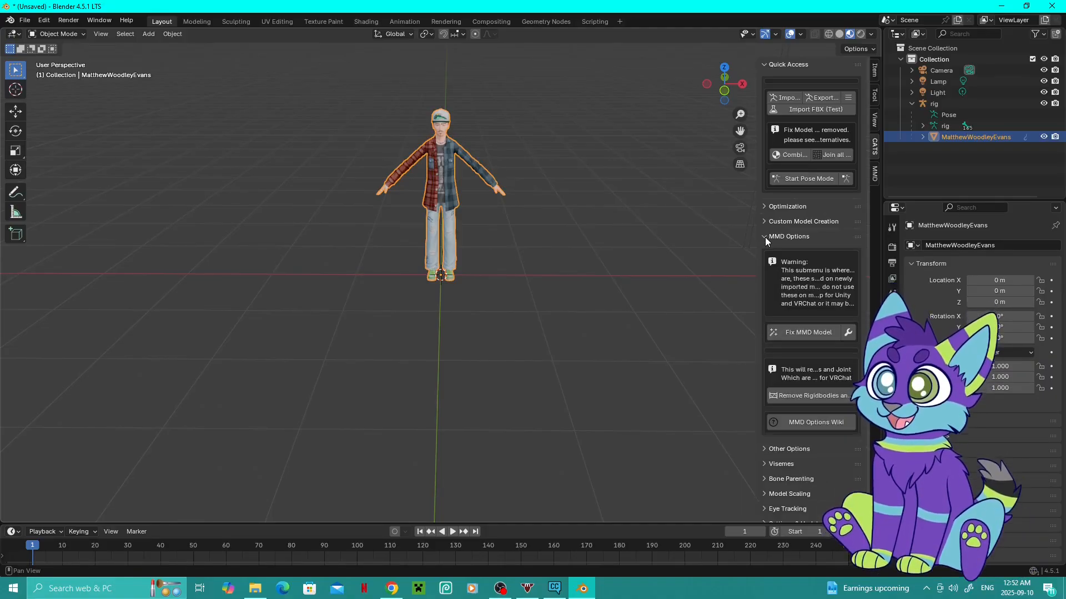
left_click(816, 333)
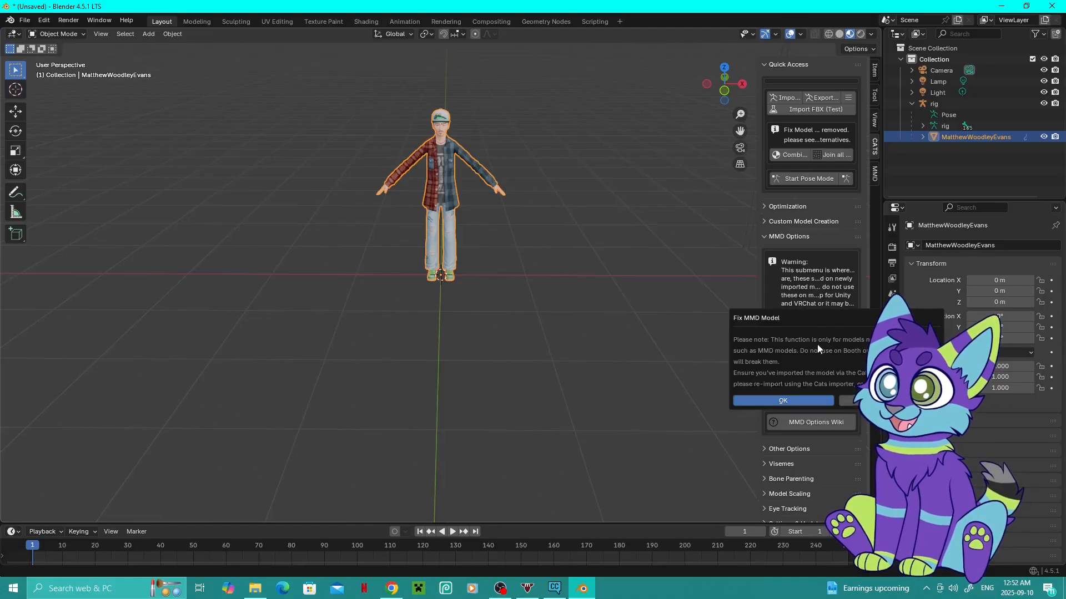
left_click(809, 401)
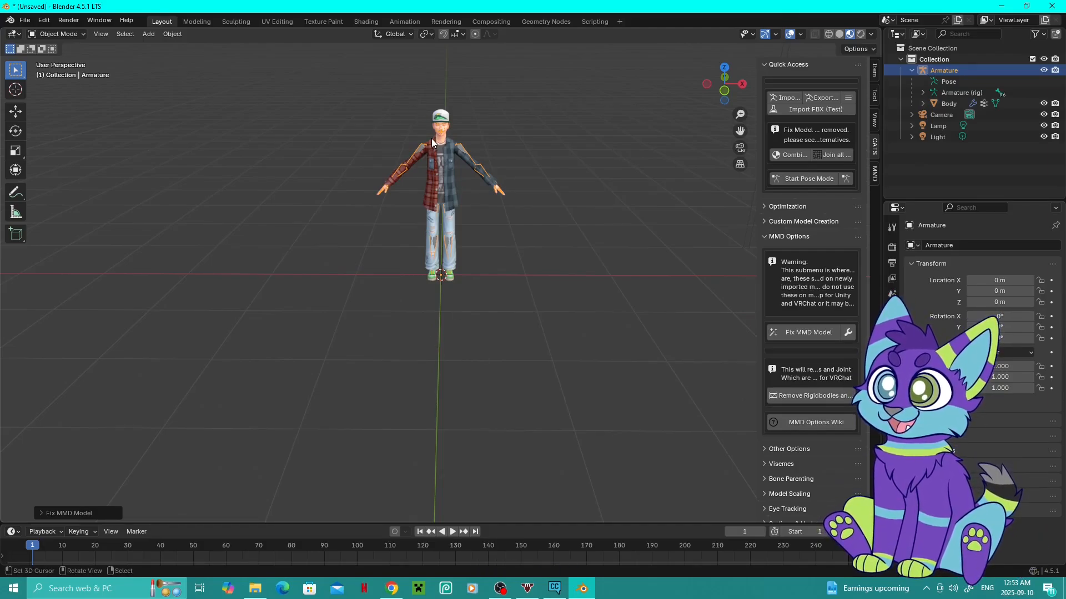
left_click(829, 398)
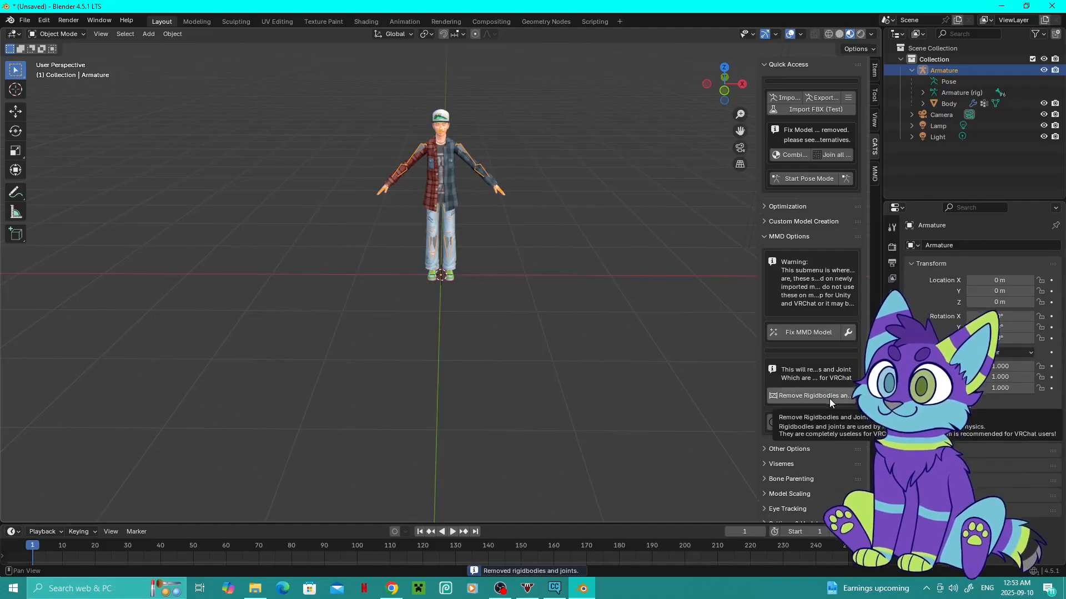
left_click(847, 333)
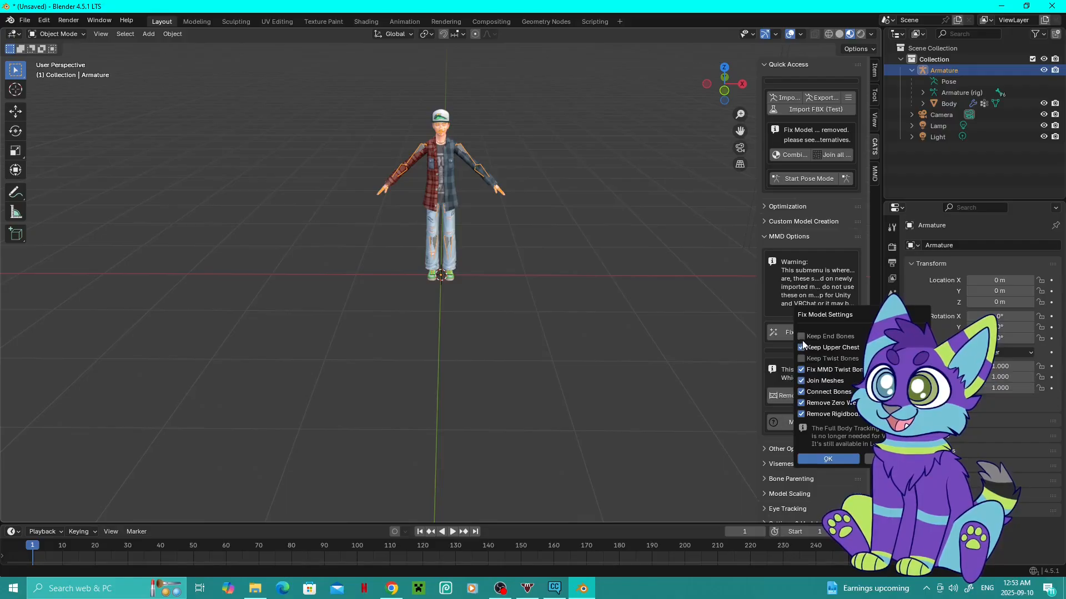
left_click(834, 458)
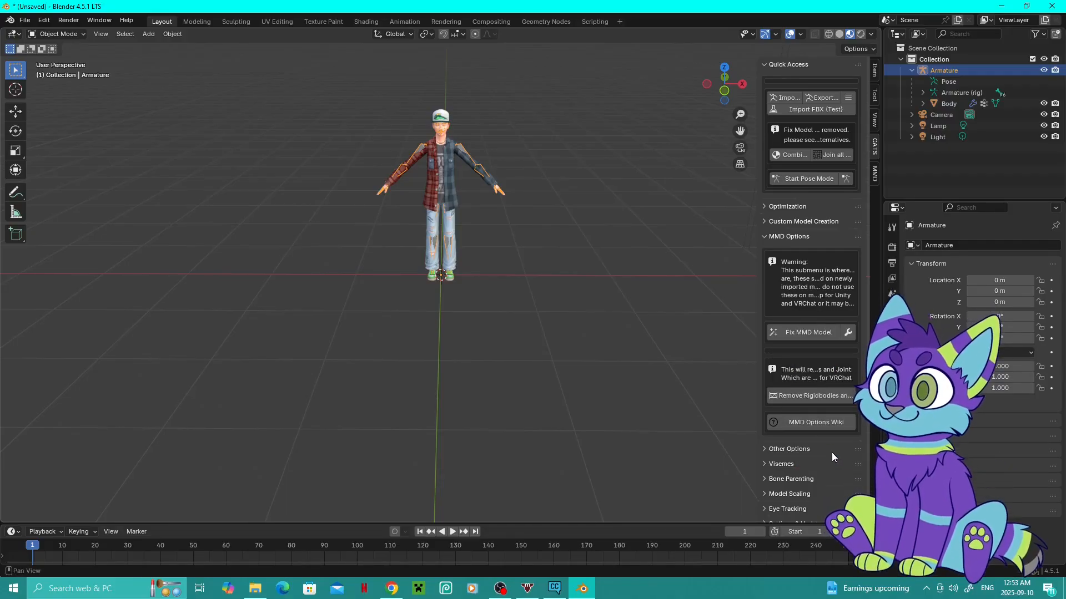
- Join all of the character's meshes using the Cats material optimization options
left_click(766, 236)
left_click(766, 222)
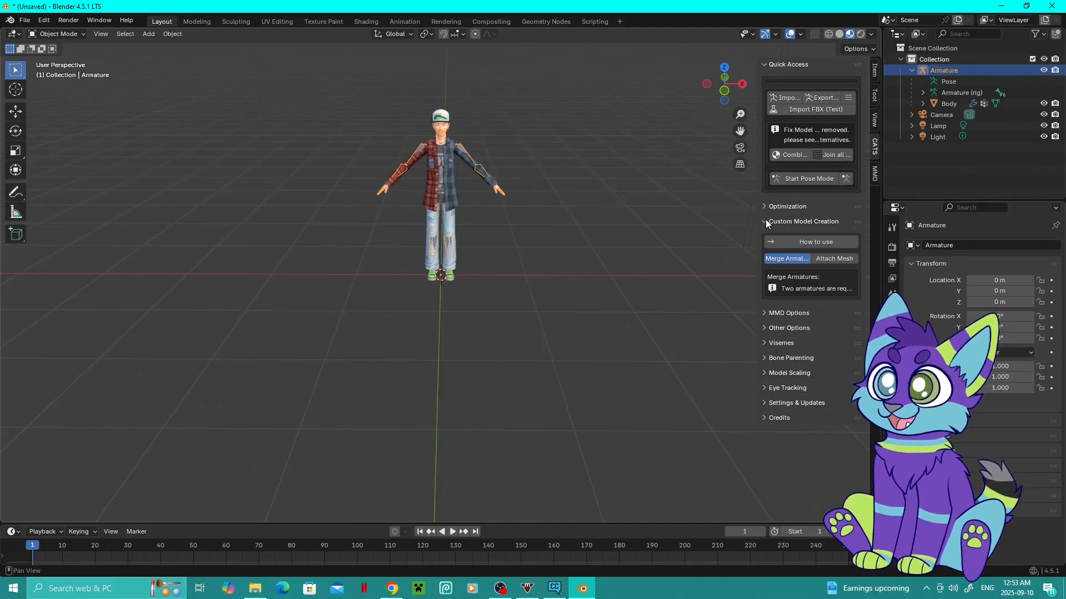
left_click(766, 222)
left_click(766, 206)
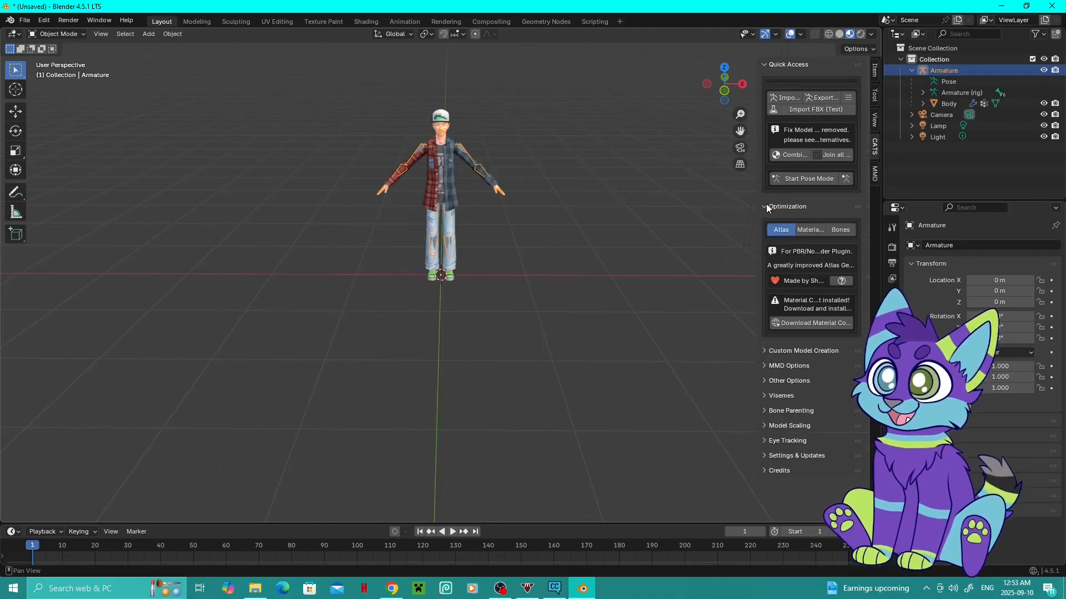
left_click(807, 228)
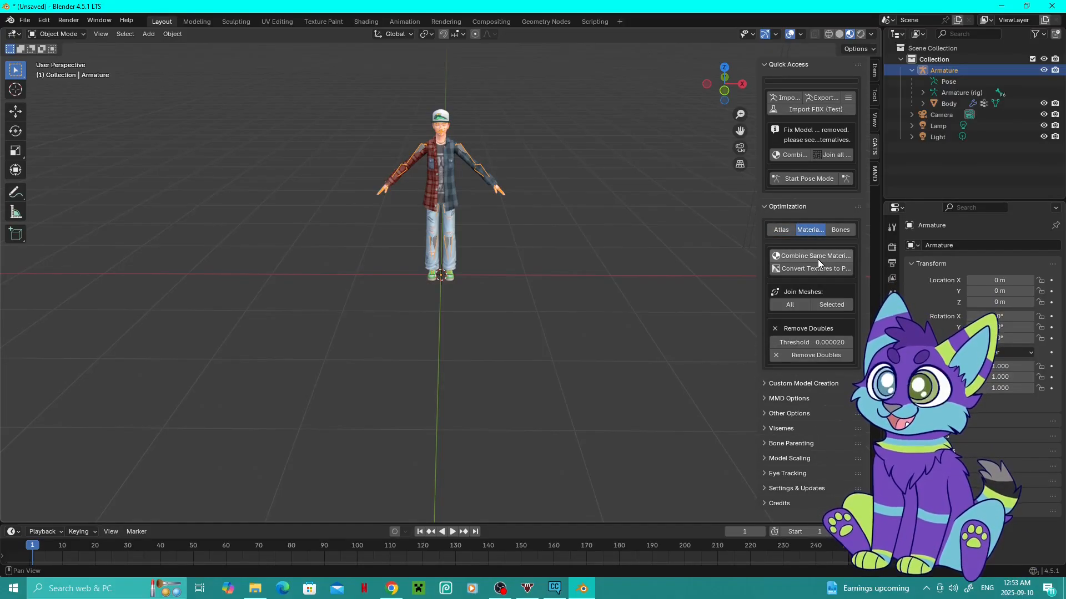
left_click(791, 305)
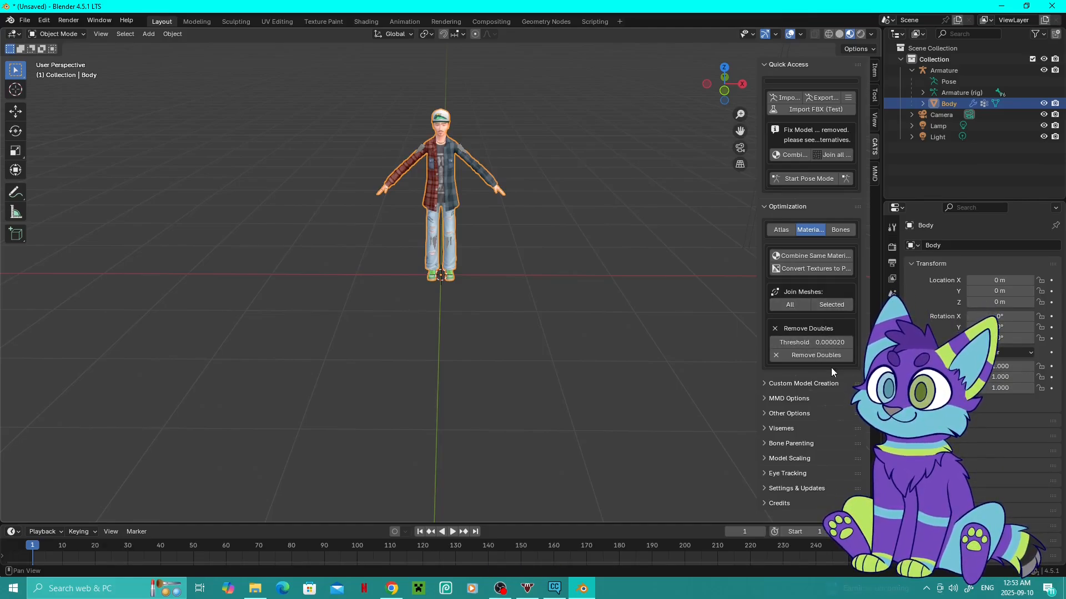
- Merge the L_Cheek bones at a 50% merge ratio, and start Pose Mode on the armature
left_click(838, 229)
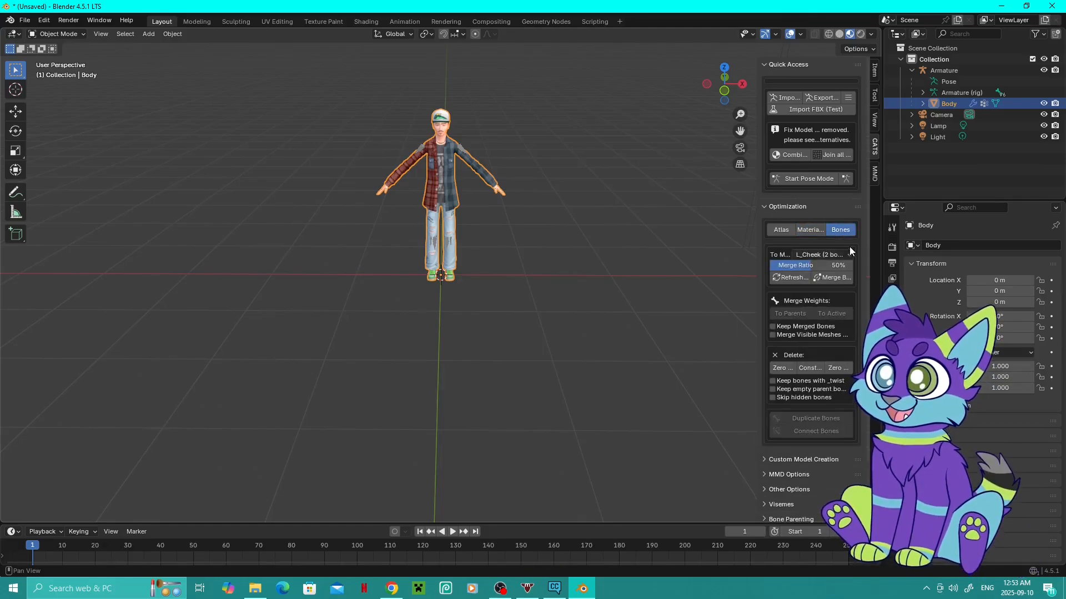
left_click(832, 277)
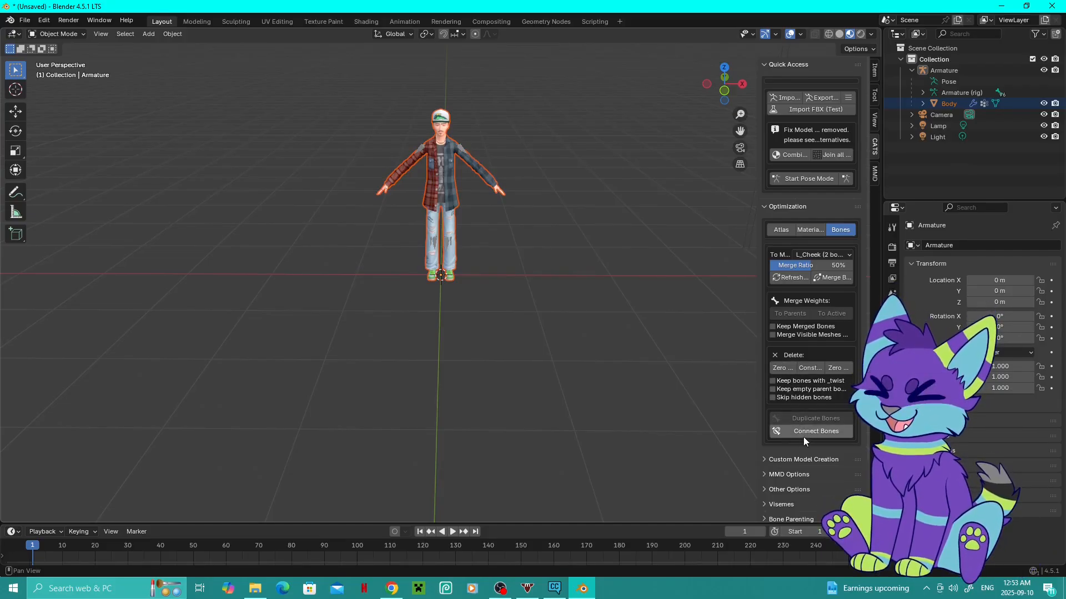
left_click(769, 206)
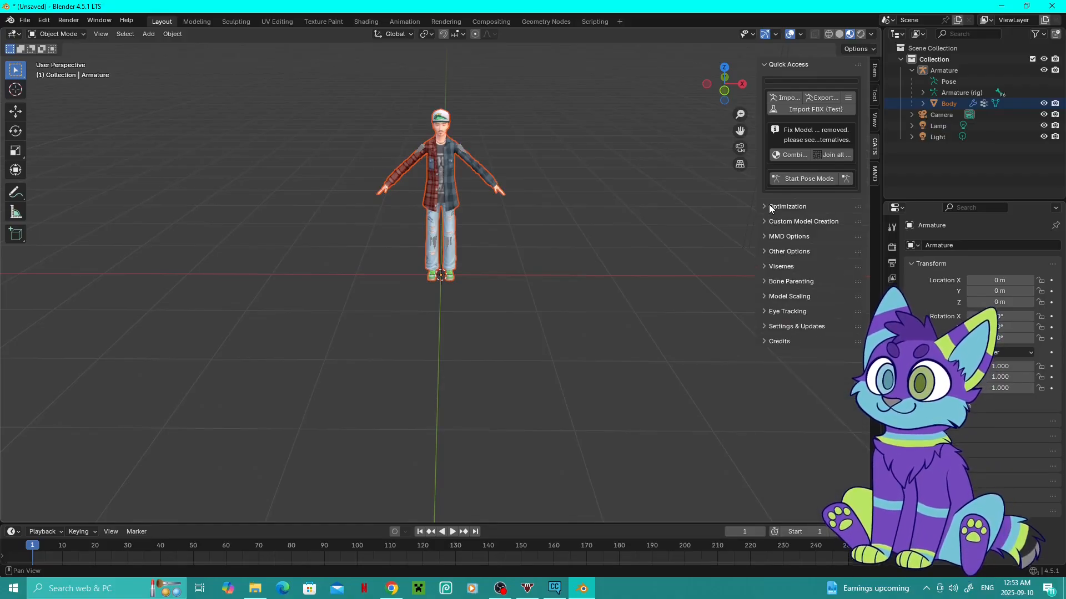
left_click(811, 178)
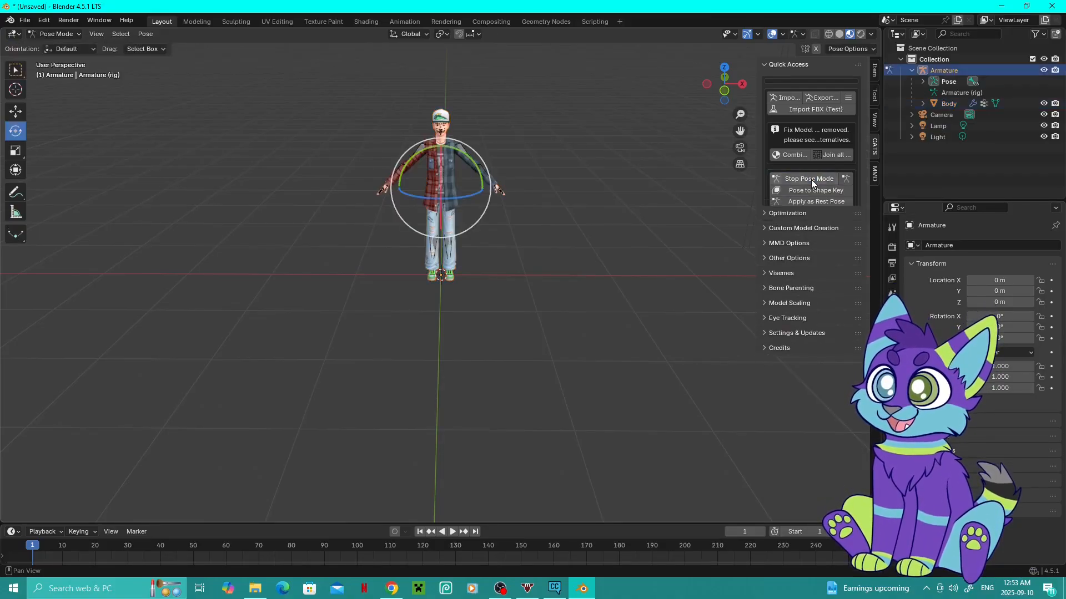
- Try rotating the R_ShoulderTwist bone about the global Y axis, and undo the rotation
left_click(425, 143)
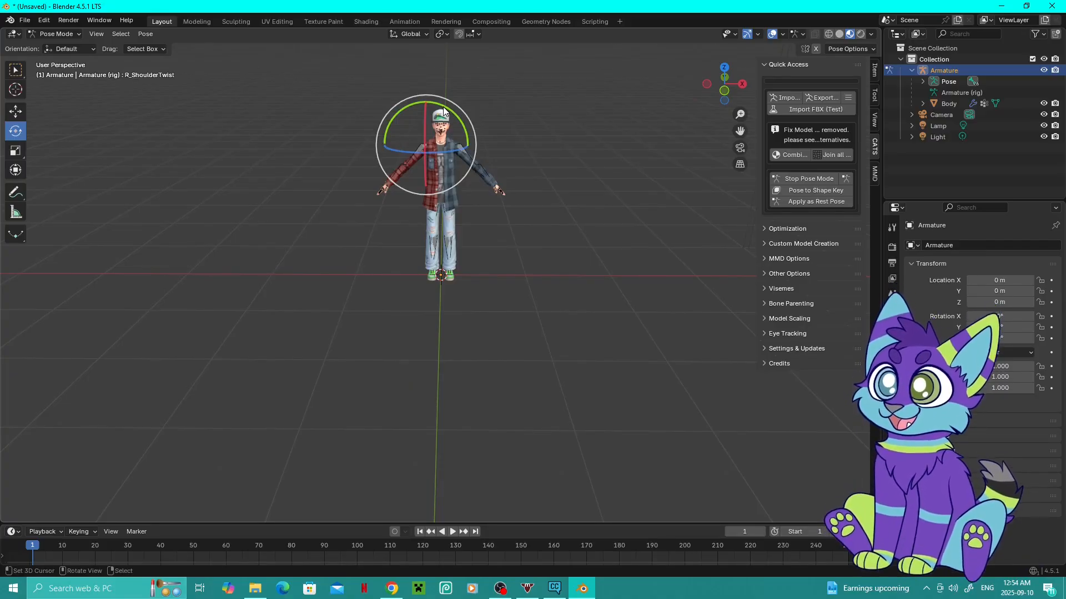
left_click_drag(445, 106, 450, 108)
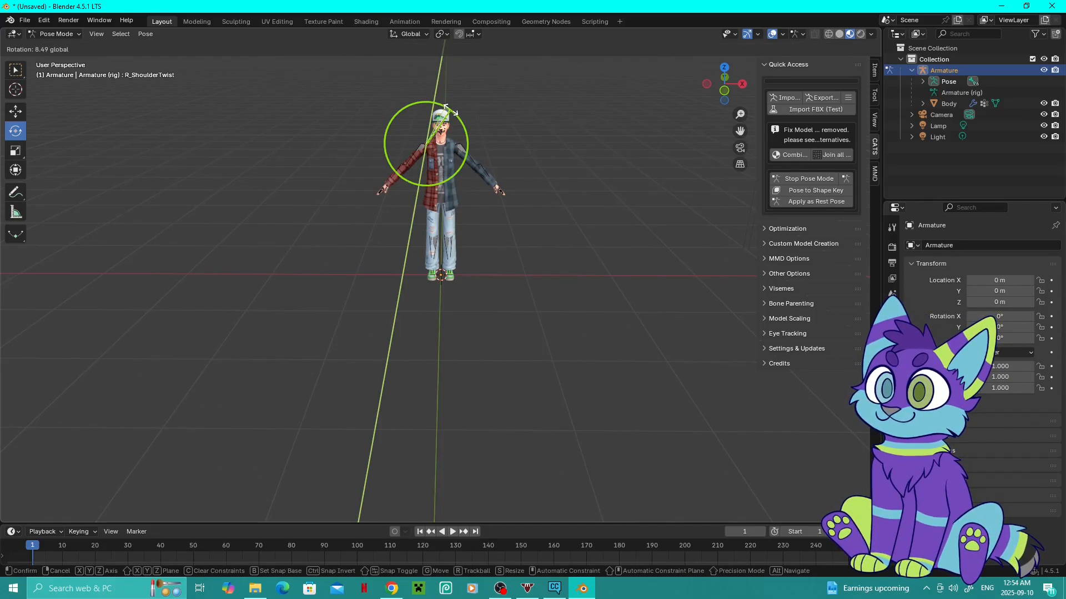
left_click_drag(449, 111, 450, 110)
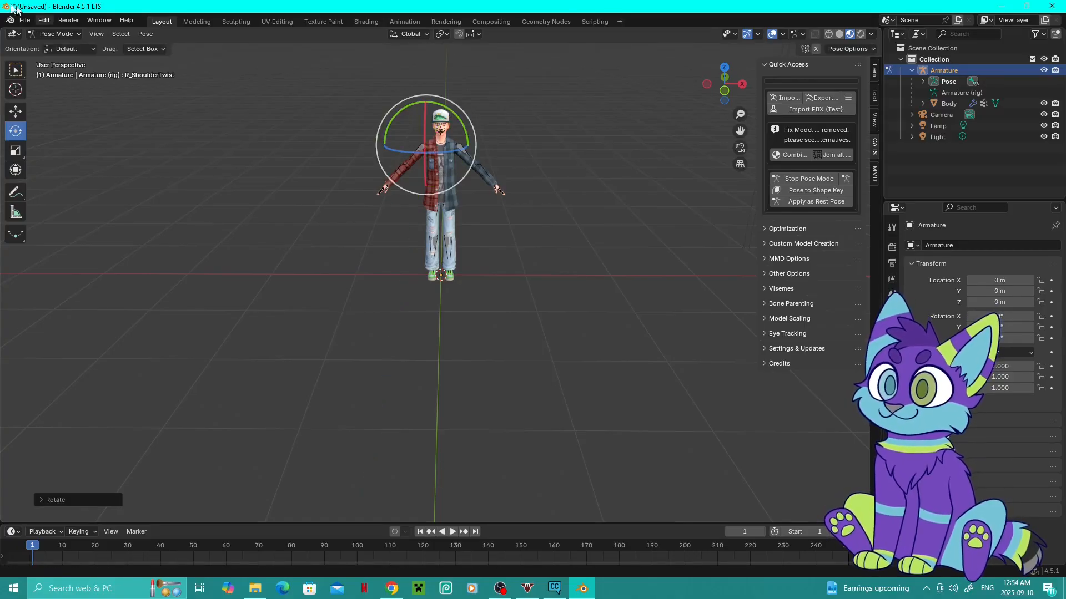
left_click(45, 22)
left_click(64, 34)
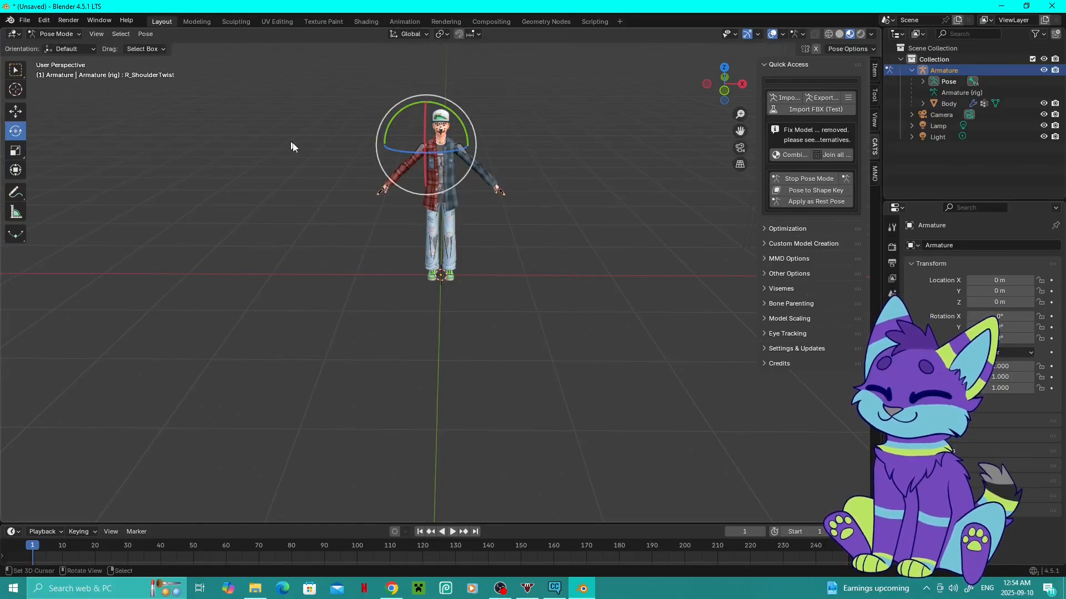
- Rotate the Right arm bone about 42° around the global Y axis to raise the arm to a horizontal T-pose
scroll(395, 138, "up", 2)
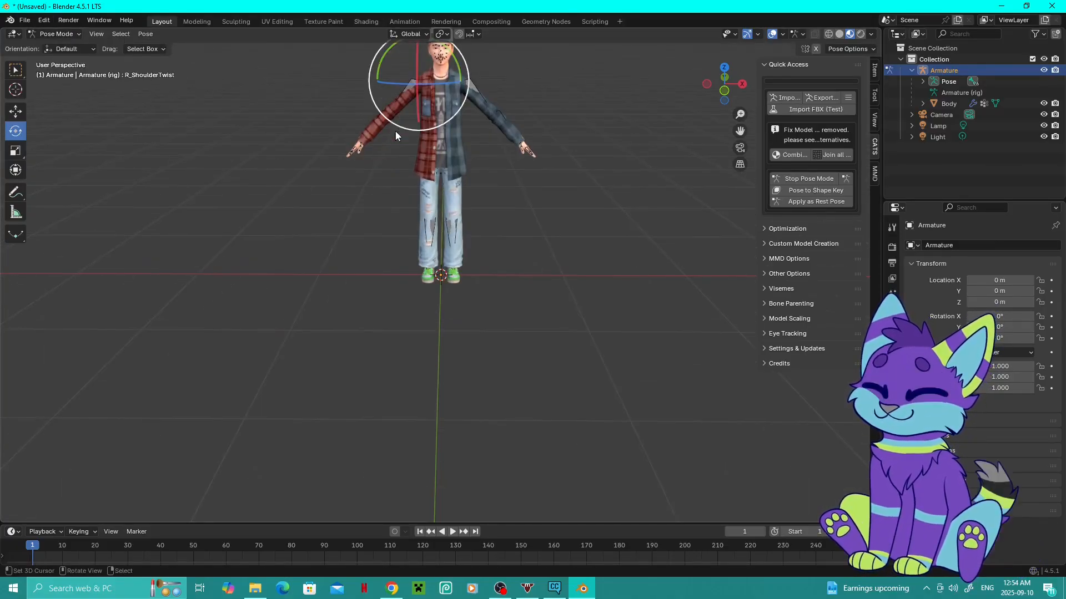
left_click(407, 88)
left_click(406, 88)
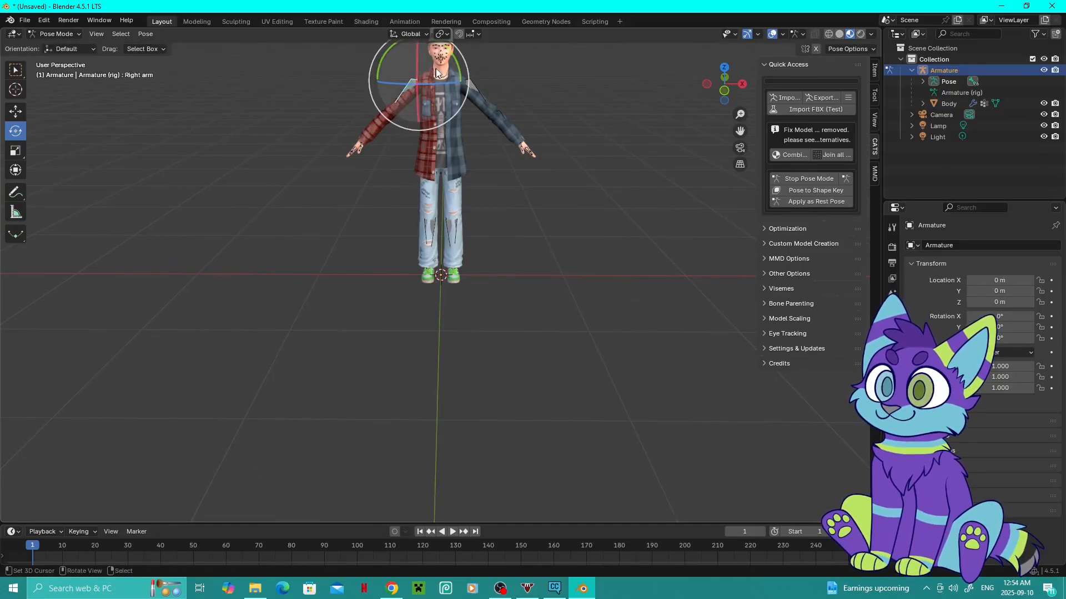
scroll(405, 119, "down", 2)
left_click_drag(445, 107, 455, 112)
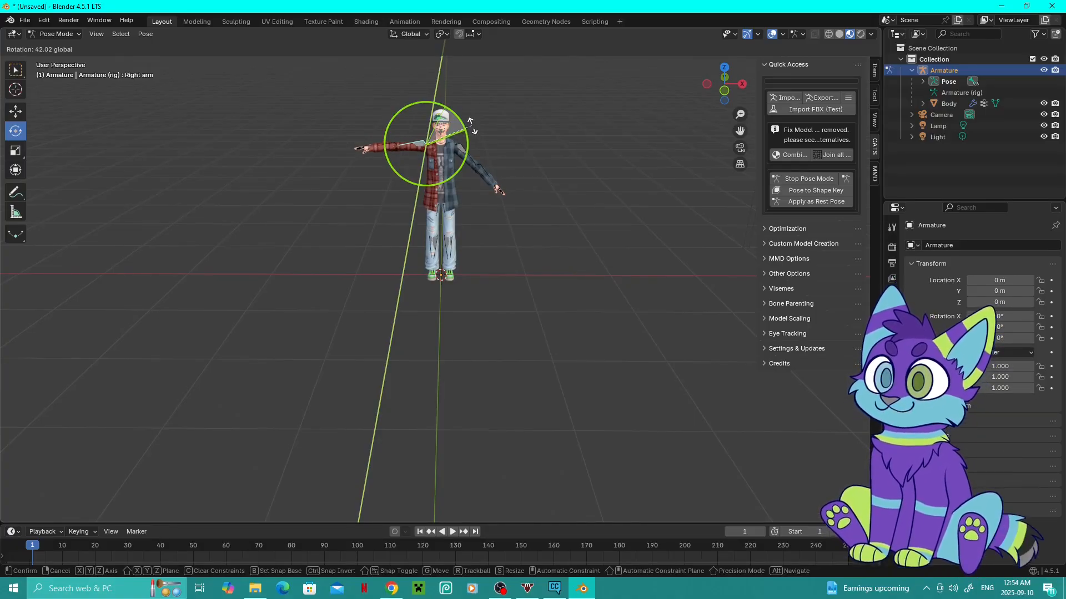
left_click_drag(472, 125, 471, 125)
scroll(422, 122, "up", 4)
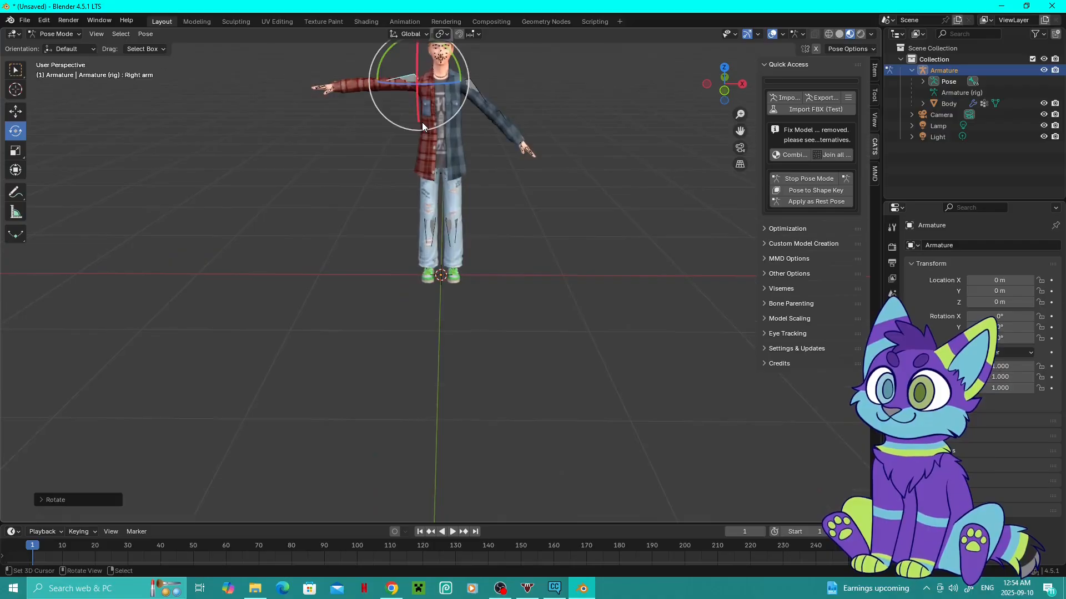
scroll(421, 122, "down", 4)
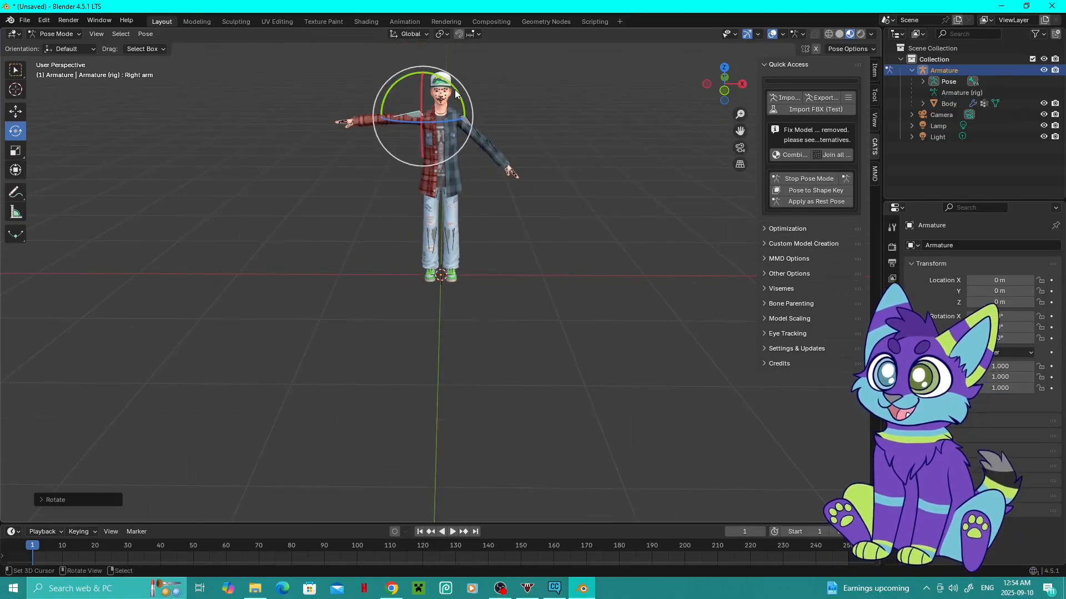
- Rotate the Right arm bone about 4° more around global Y, raise the Left arm bone to horizontal, and apply the T-pose as rest pose
left_click_drag(454, 89, 458, 93)
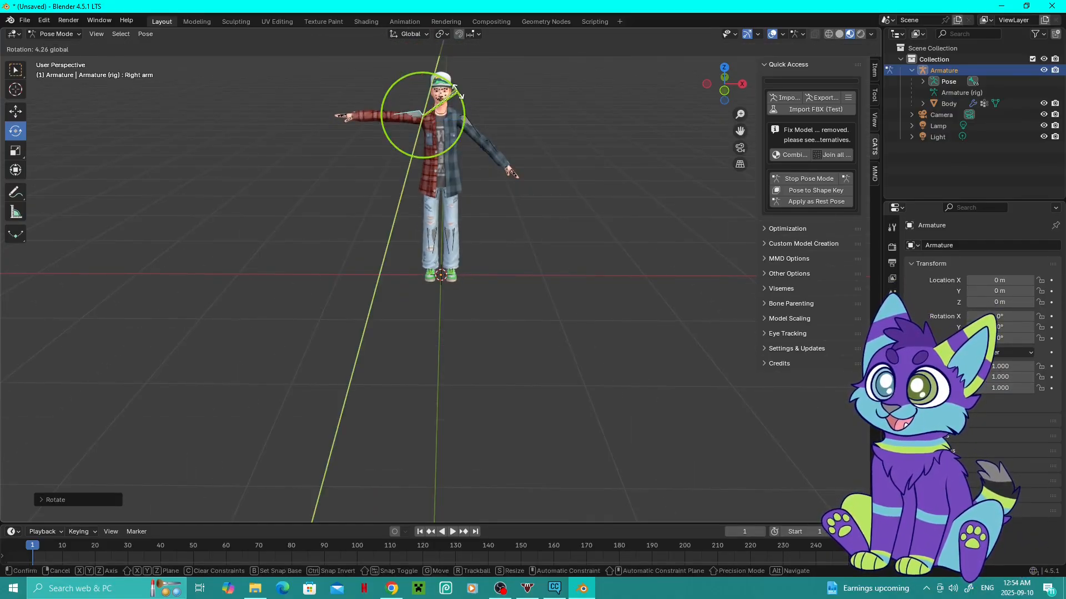
left_click_drag(459, 93, 426, 90)
left_click(466, 123)
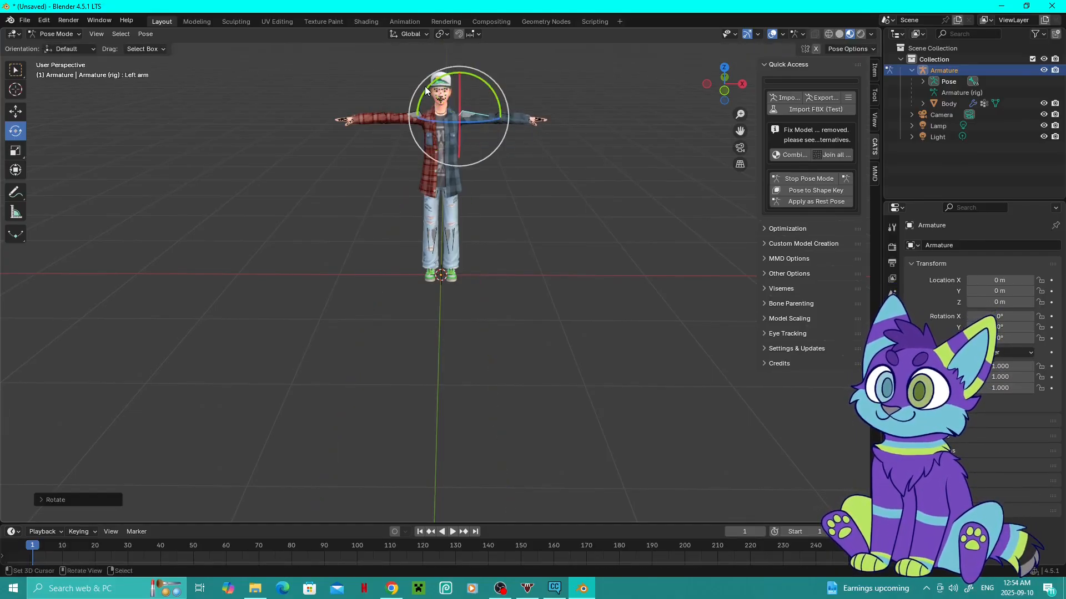
left_click(824, 203)
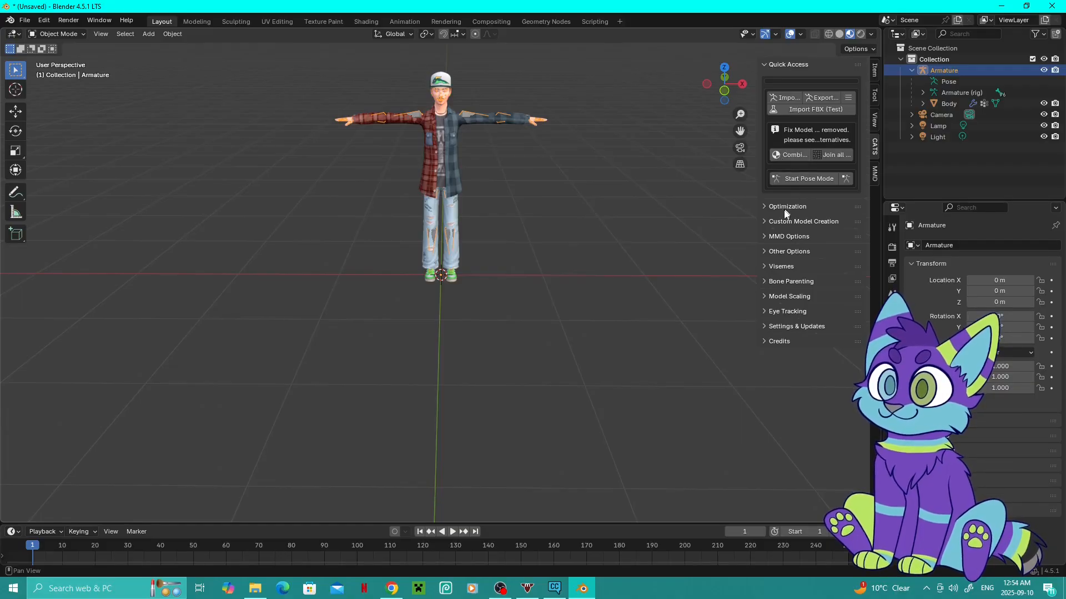
- Run Fix MMD Model on the armature, and remove its rigidbodies and joints
left_click(766, 237)
left_click(798, 332)
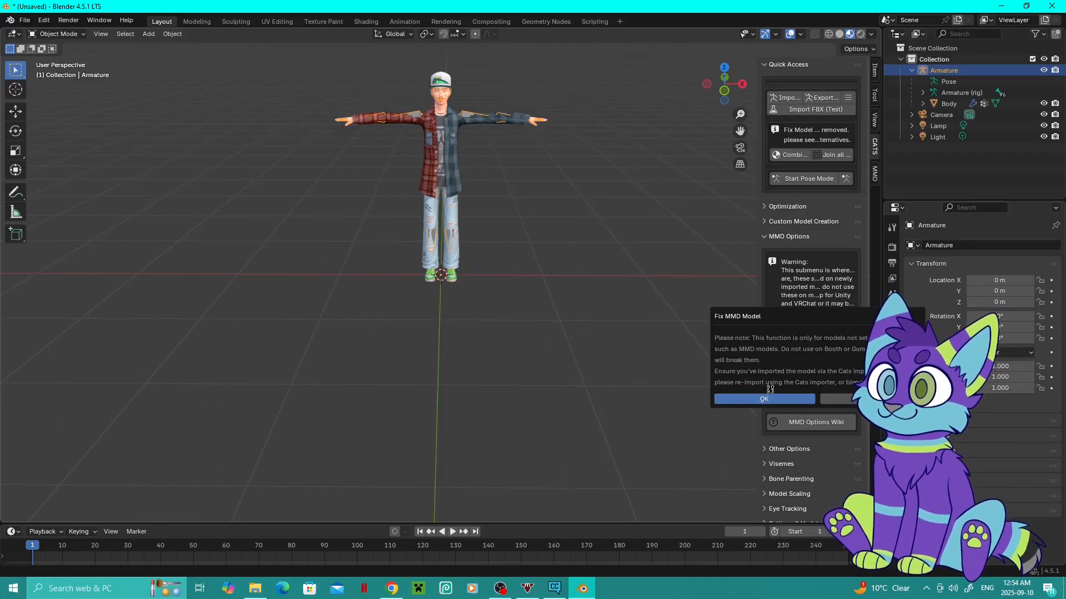
left_click(785, 399)
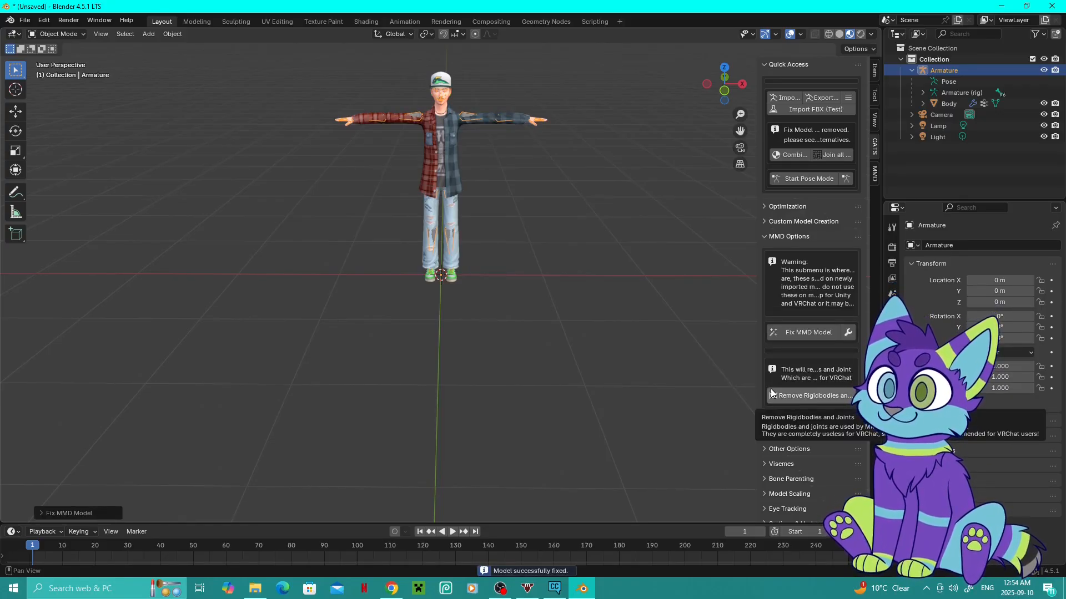
left_click(796, 396)
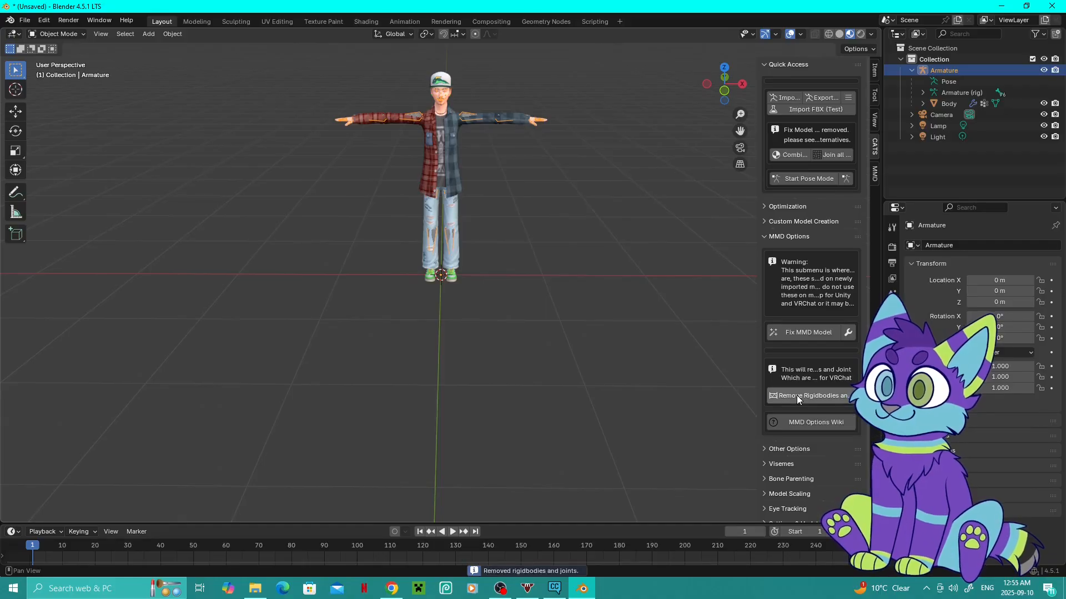
left_click(768, 236)
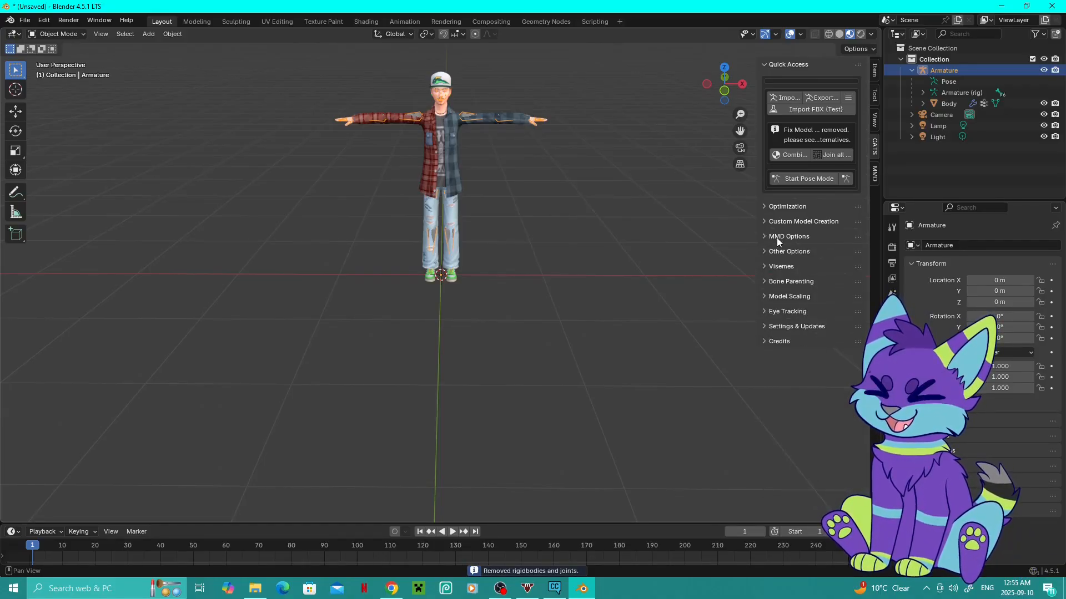
- Assign Eye_L as the left eye and Eye_R as the right eye for VRChat SDK3 eye tracking, and rotate the eye bones
left_click(767, 311)
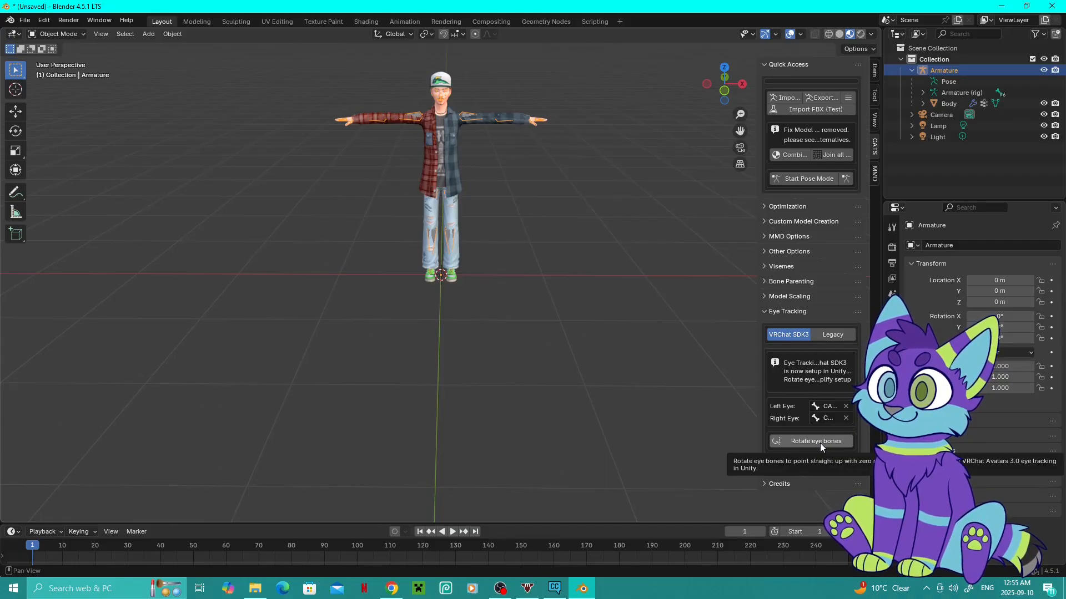
left_click(831, 408)
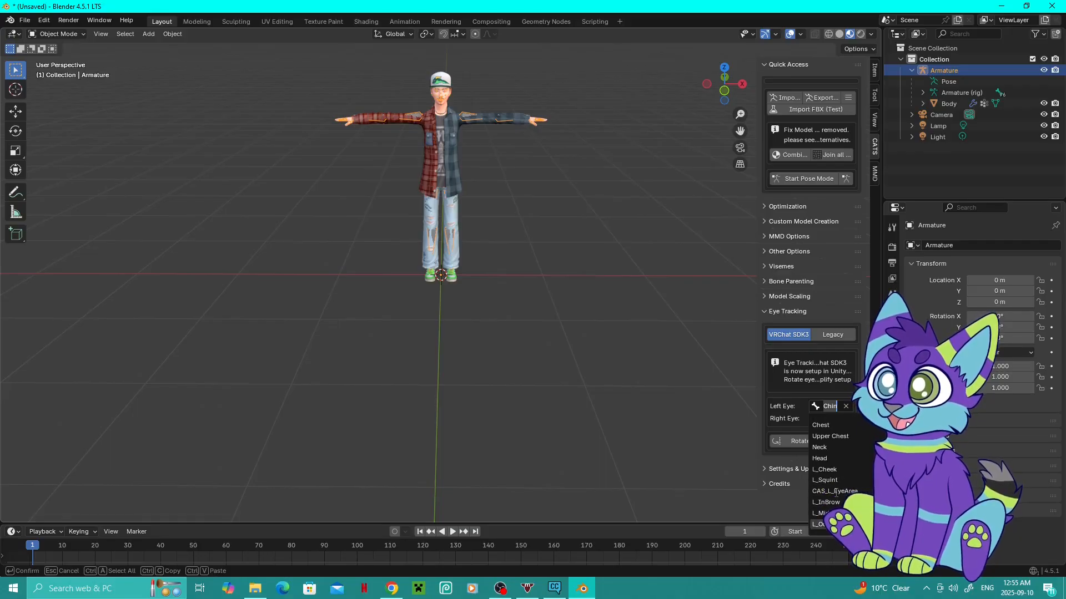
scroll(835, 493, "down", 6)
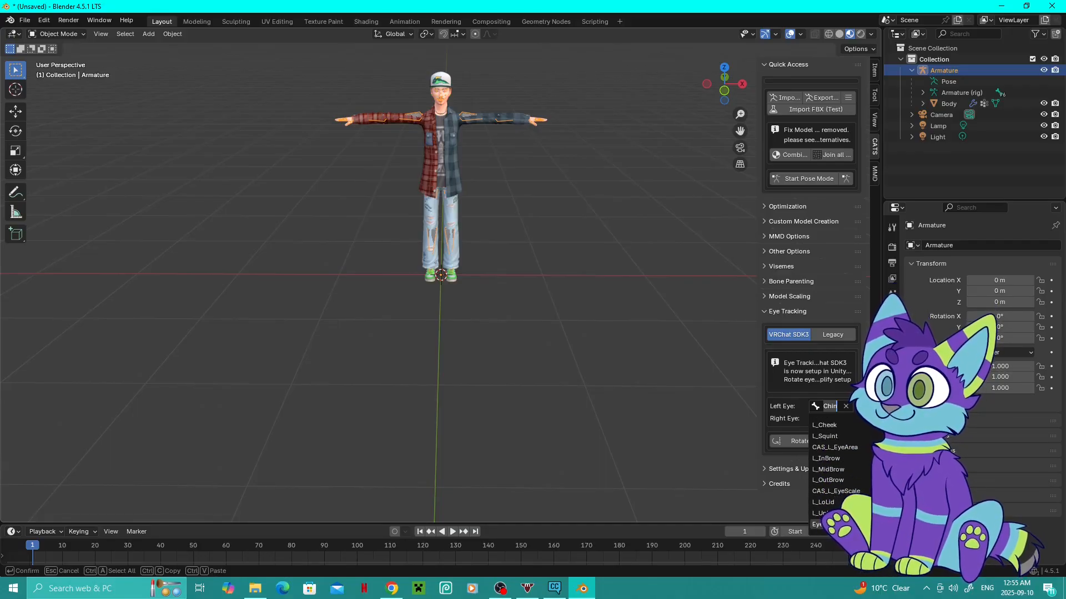
left_click(835, 523)
left_click(830, 418)
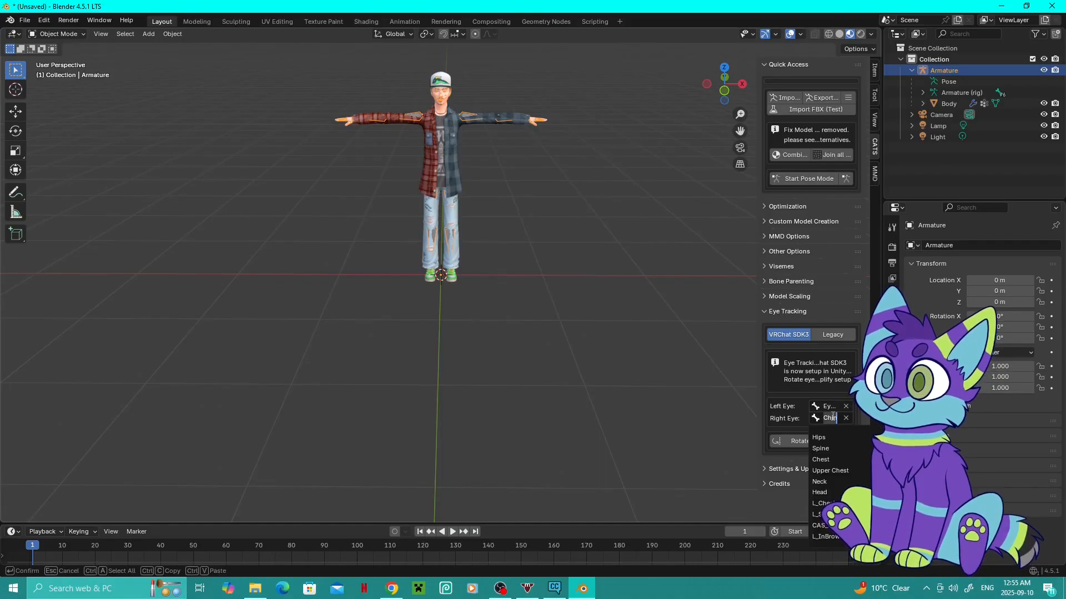
scroll(830, 510, "down", 7)
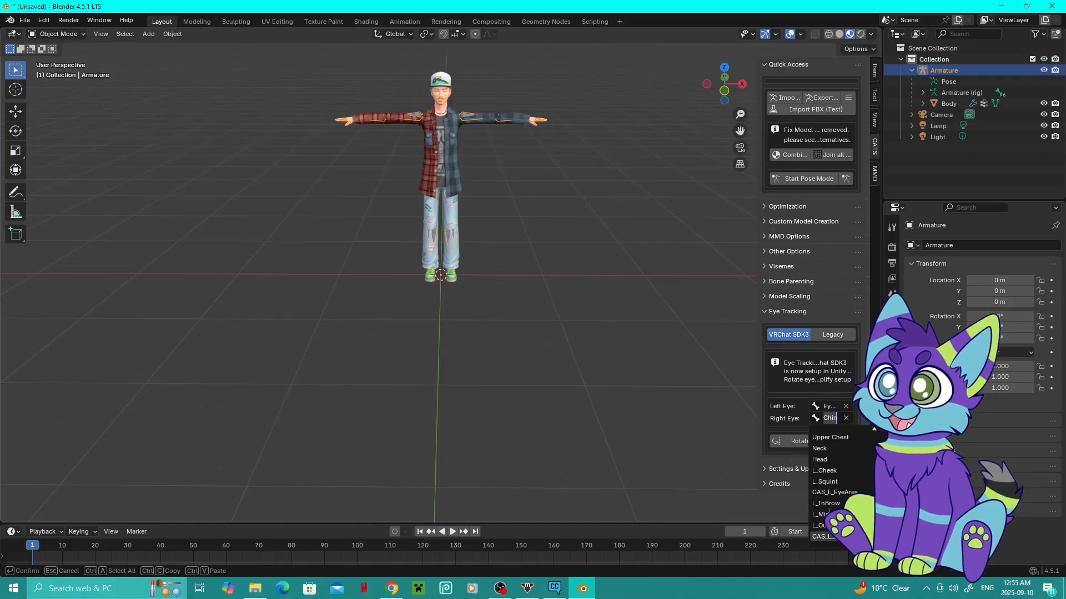
scroll(829, 511, "down", 4)
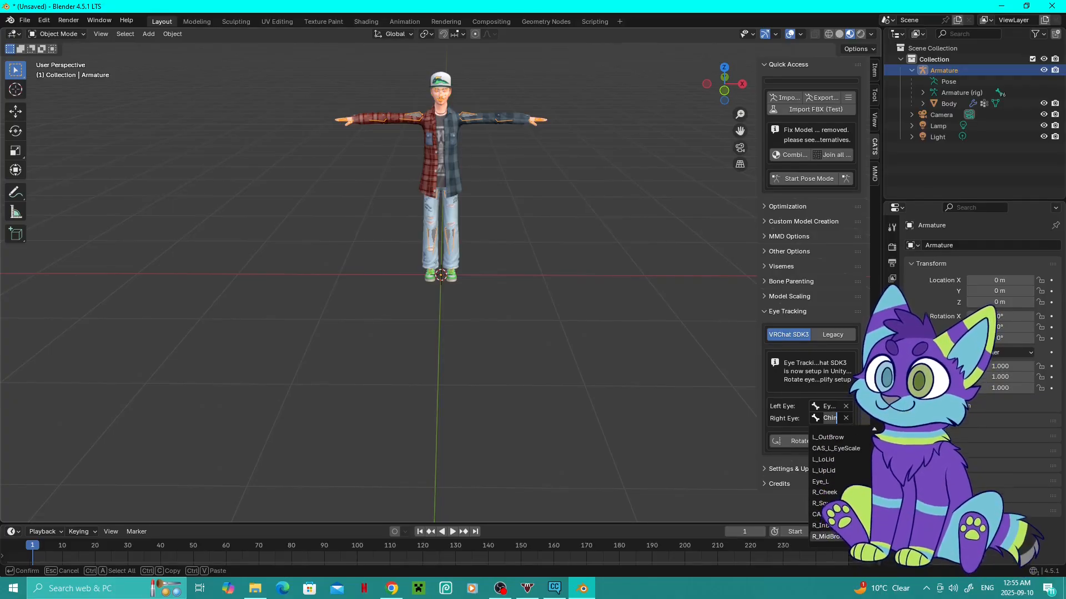
scroll(830, 511, "down", 5)
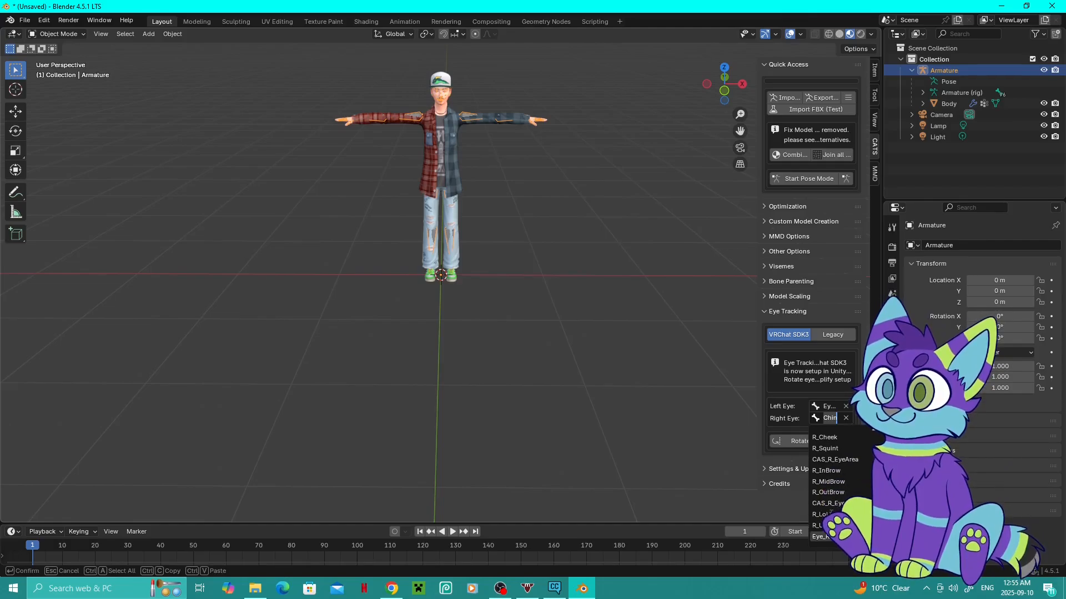
left_click(828, 534)
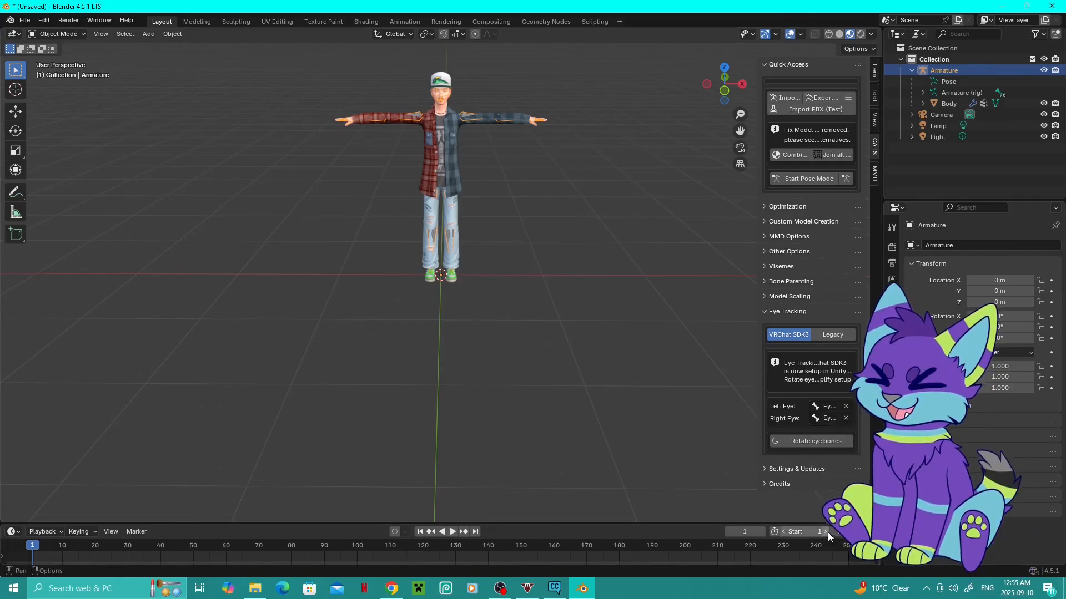
left_click(827, 441)
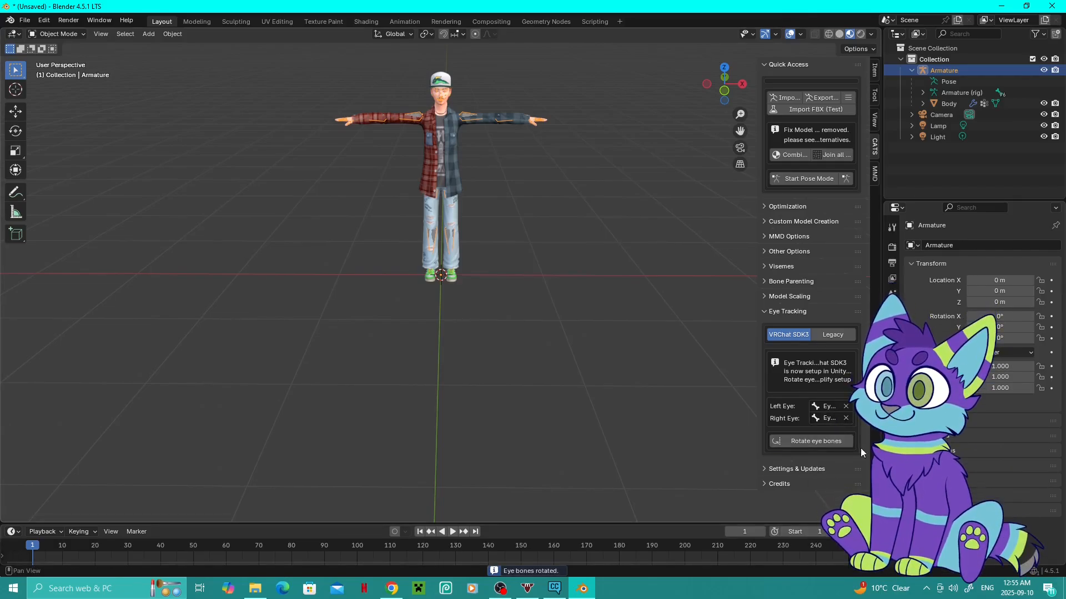
left_click(769, 312)
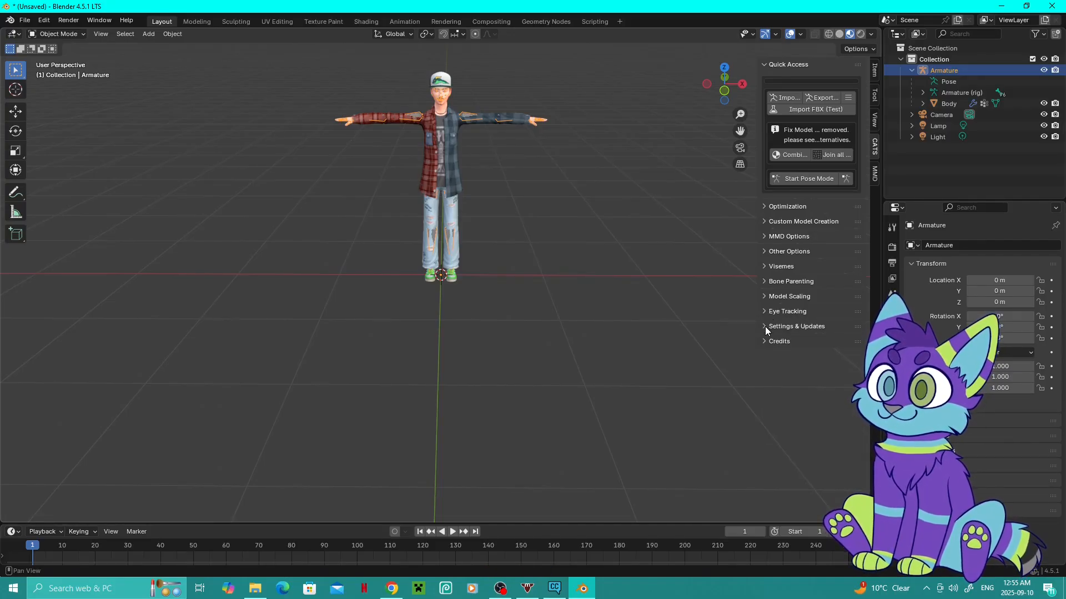
- Try to create visemes for the character without assigning any AA, OH or CH shape keys
left_click(764, 265)
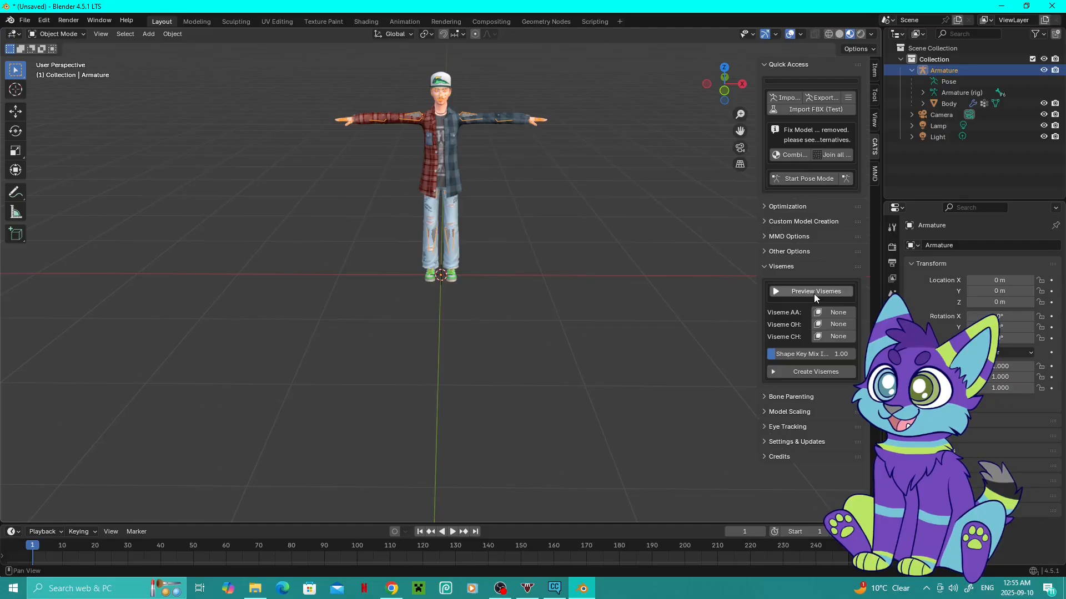
left_click(821, 374)
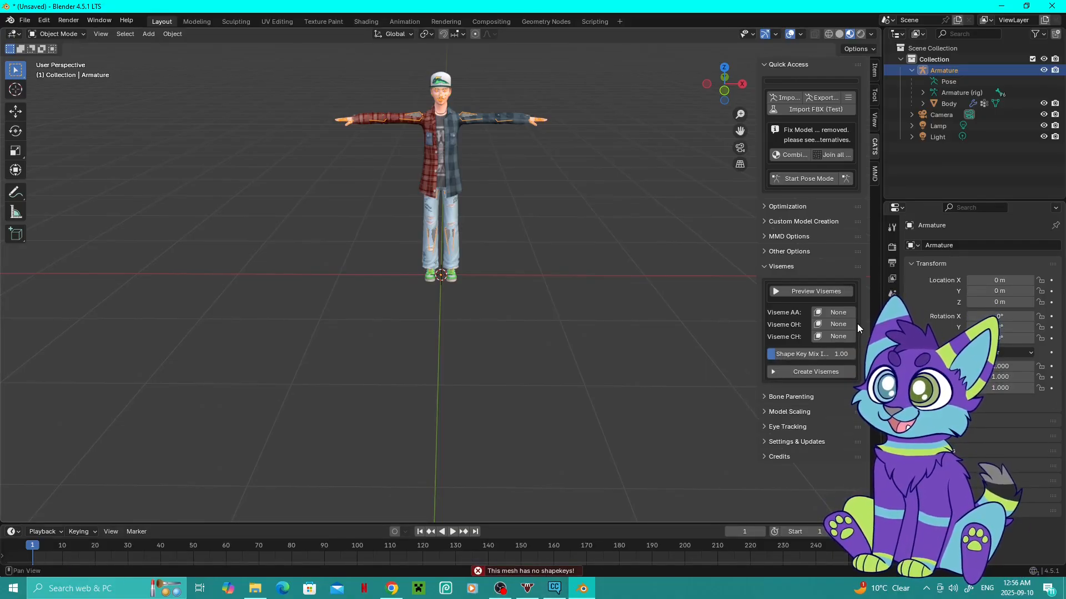
left_click(770, 265)
left_click(770, 251)
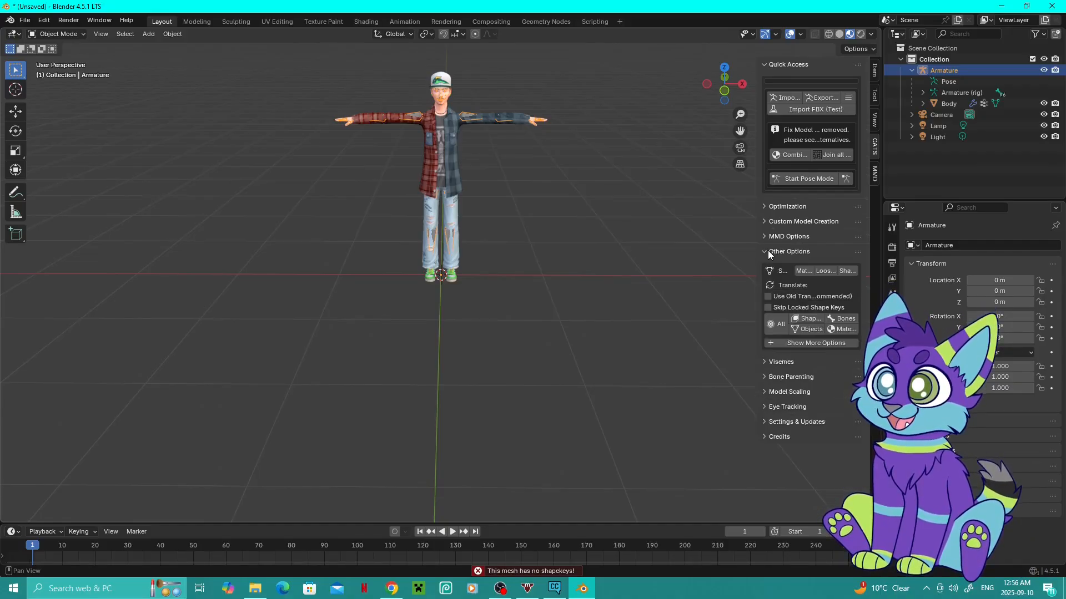
left_click(771, 252)
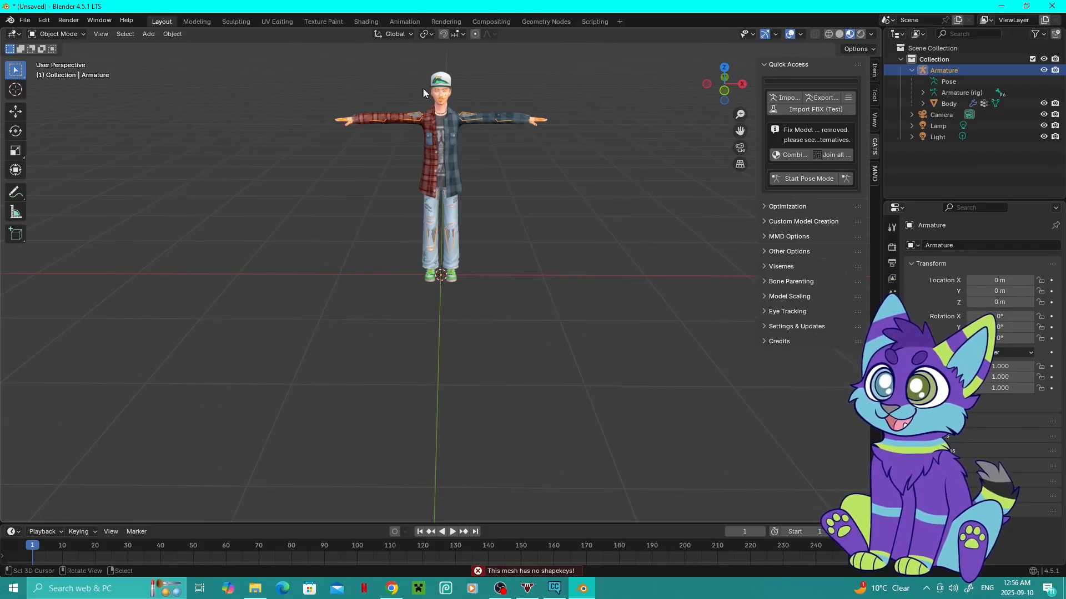
- Export the model as an FBX into the SIMS 4 MODEL folder, using the character's name as the file name
scroll(449, 107, "down", 1)
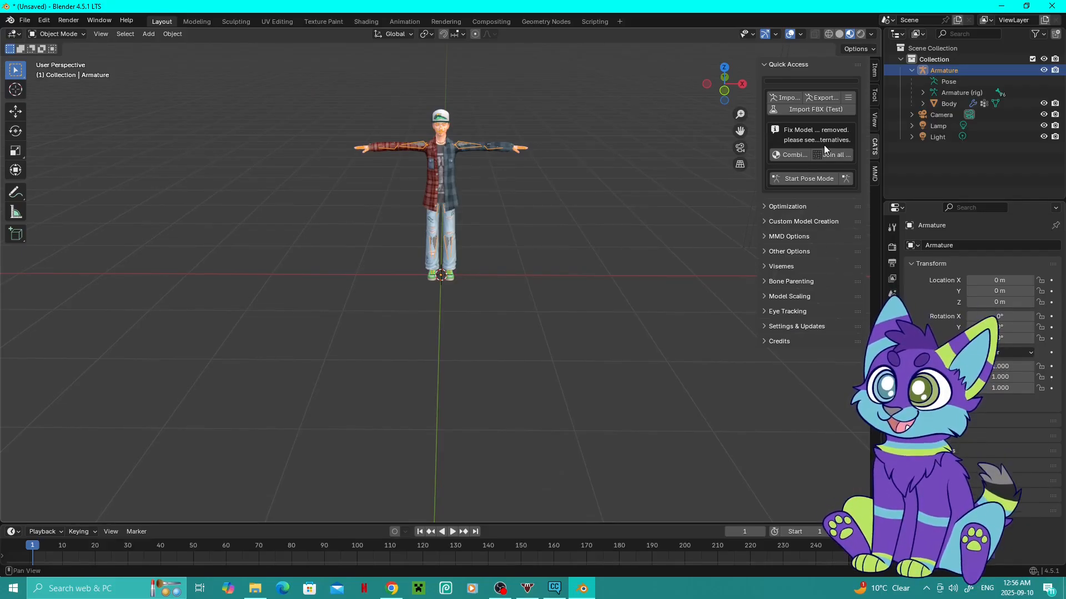
left_click(827, 97)
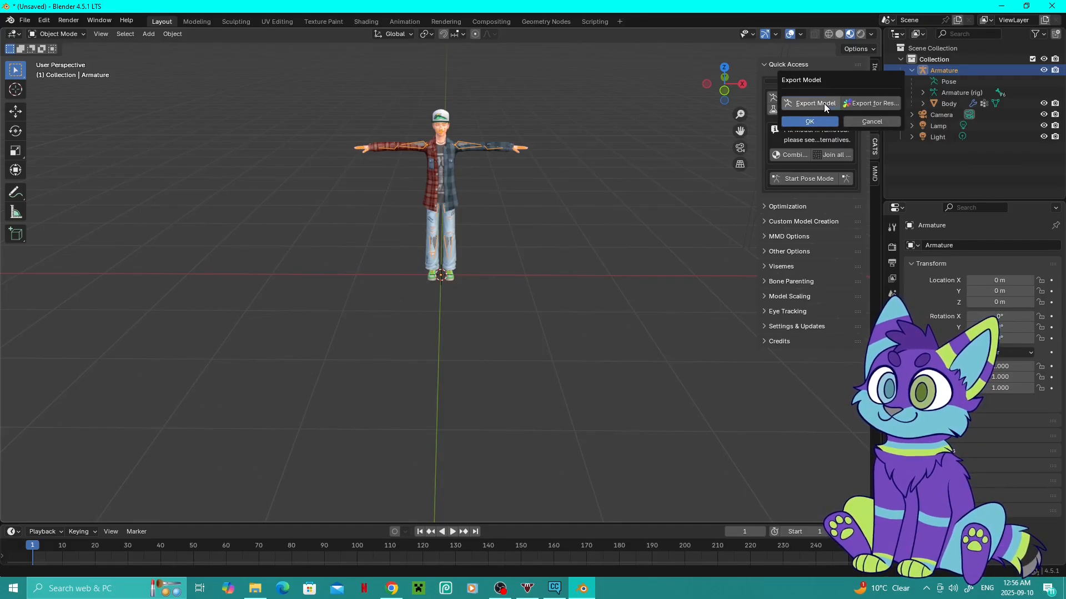
left_click(823, 103)
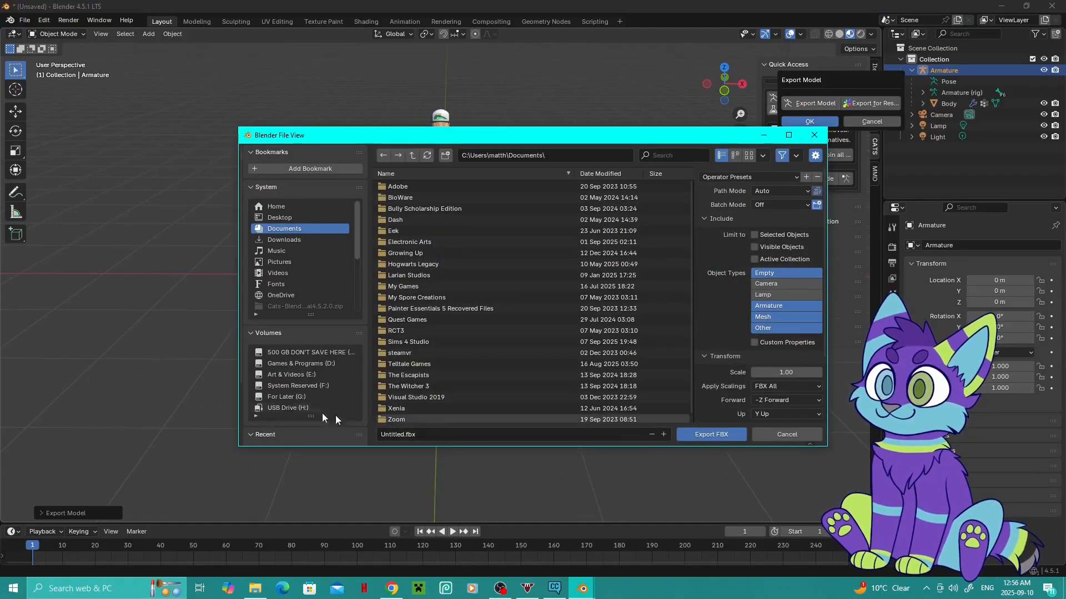
scroll(295, 359, "down", 2)
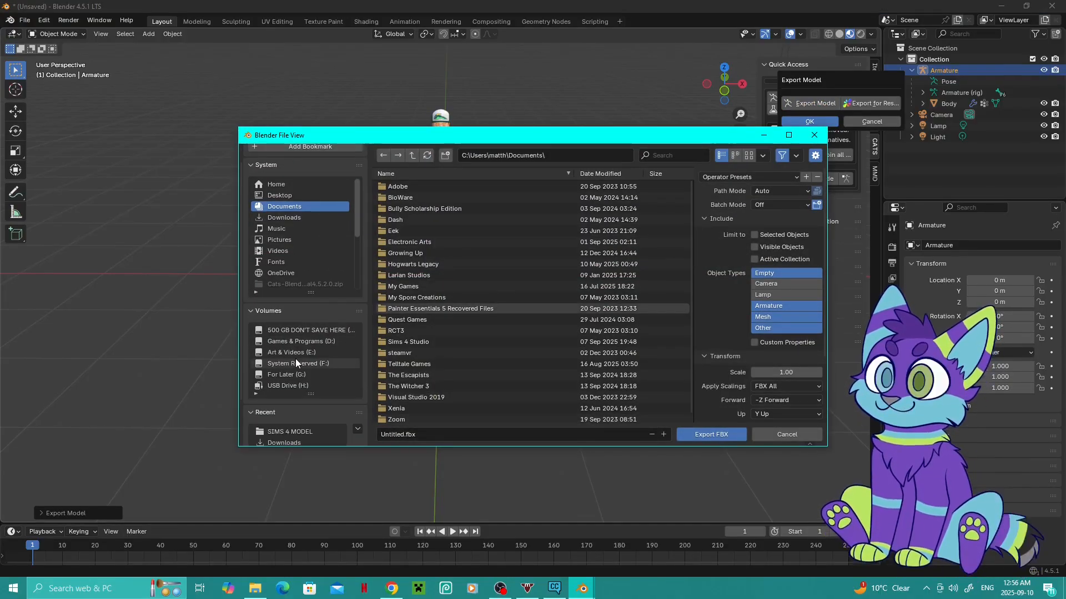
scroll(296, 363, "down", 2)
left_click(300, 410)
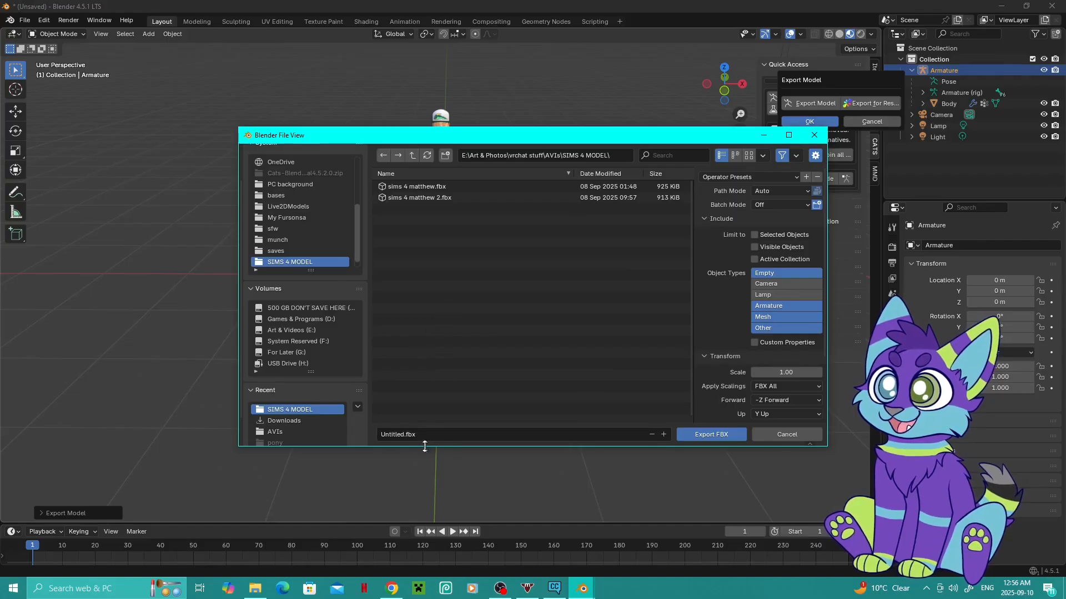
left_click(400, 435)
left_click(403, 434)
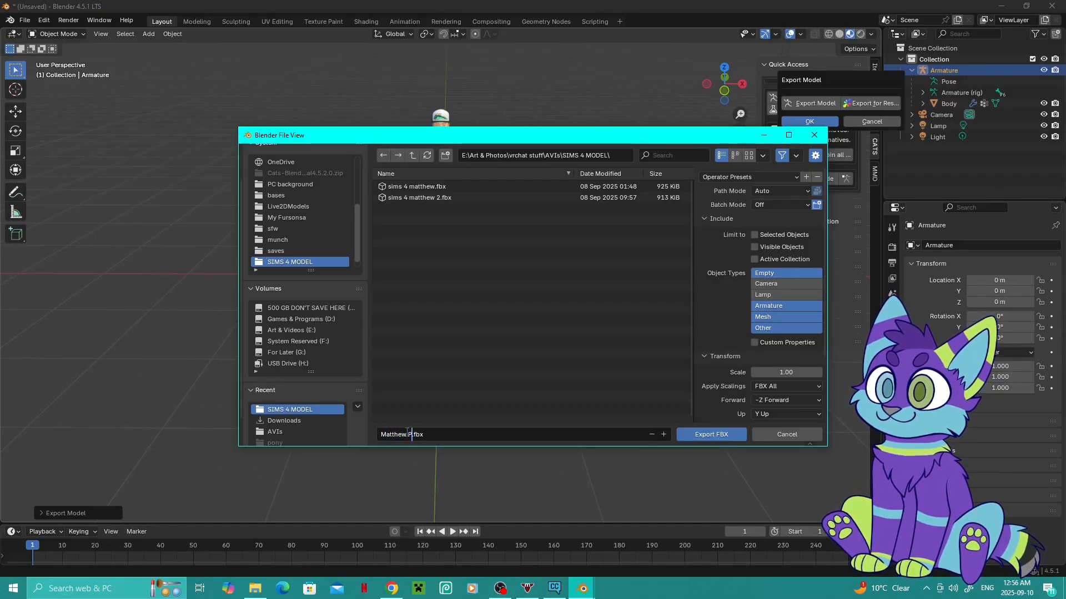
type("Matthew Par")
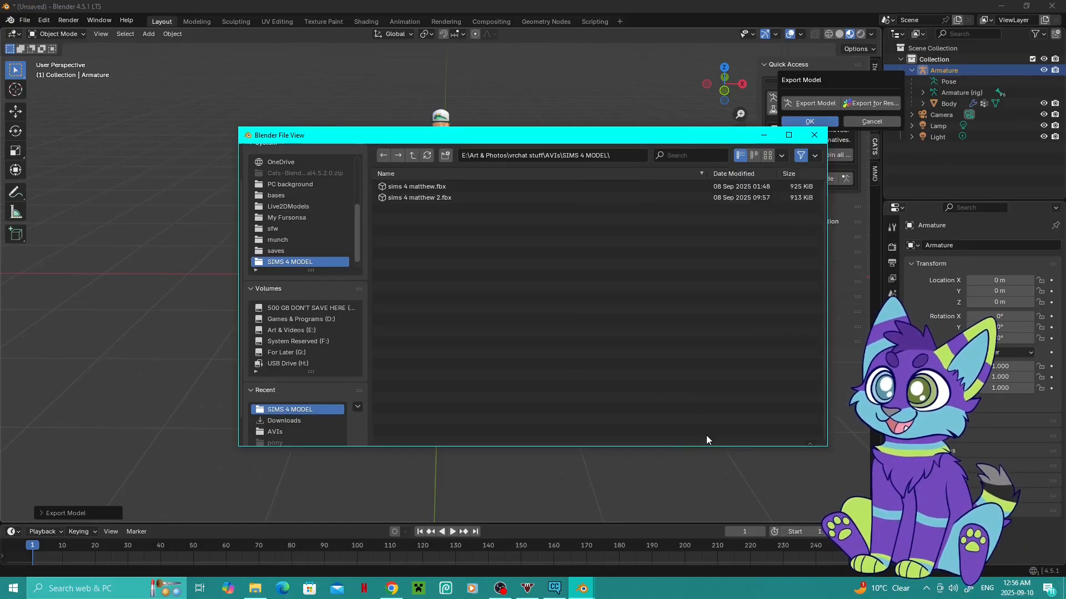
left_click(706, 435)
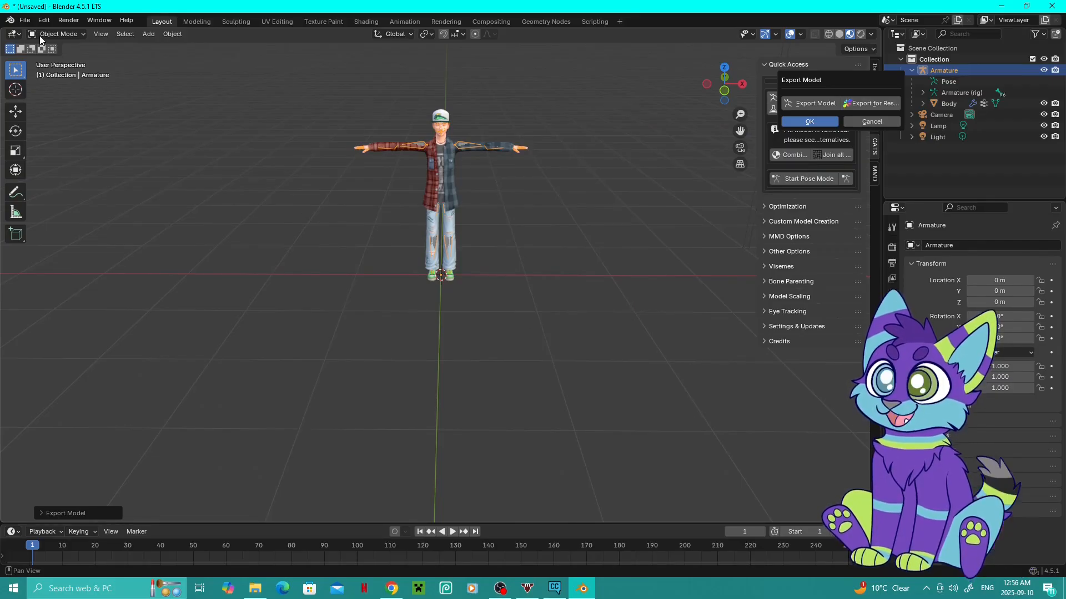
- Save the project in the SIMS 4 MODEL folder under the second version's file name with its number changed to 3, and close the program
left_click(25, 21)
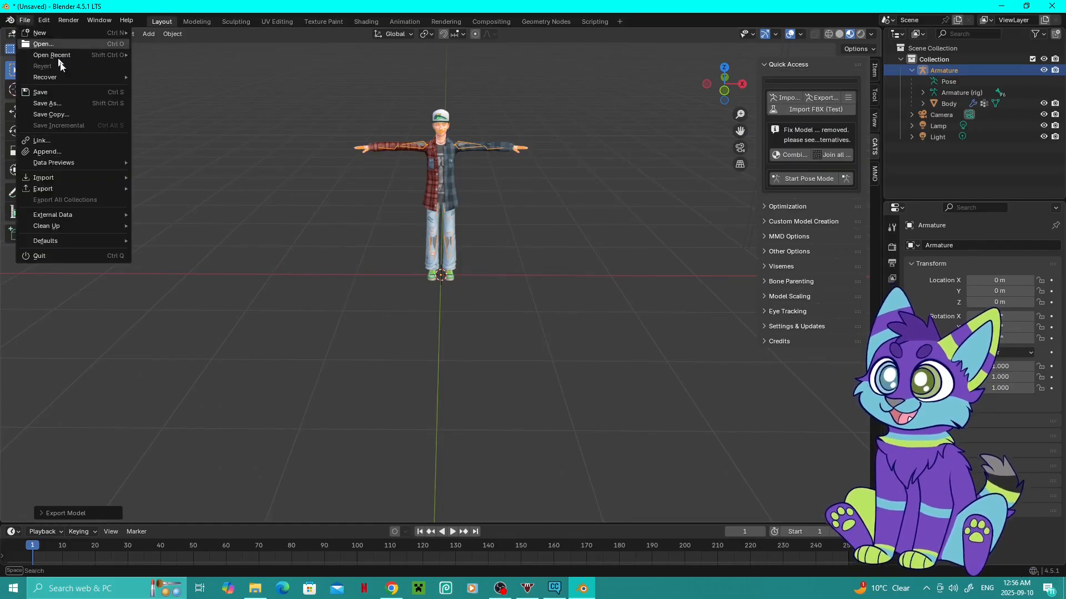
left_click(69, 108)
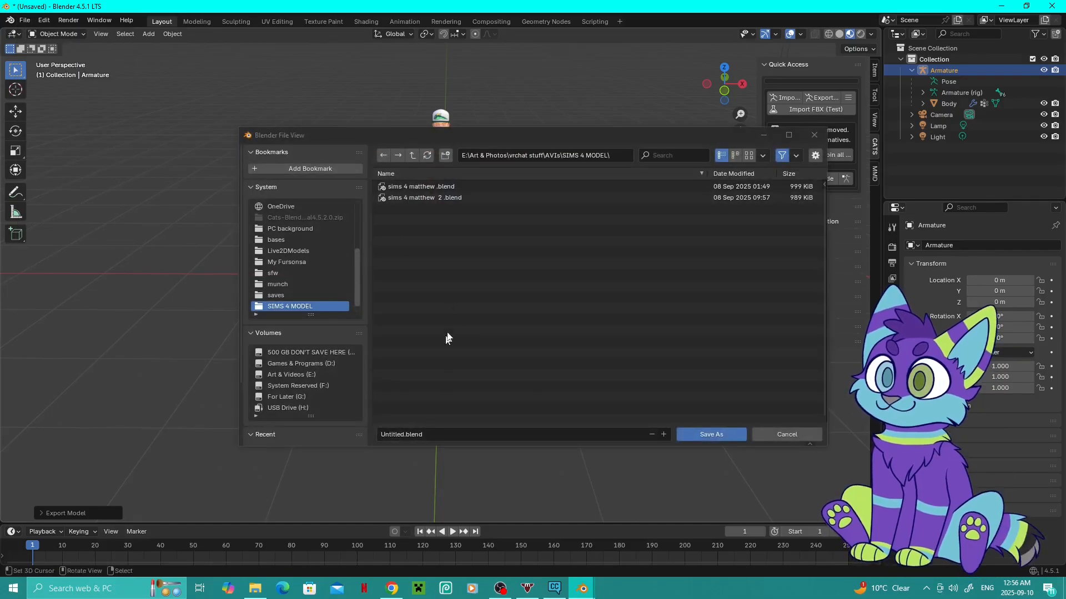
left_click(414, 198)
left_click(431, 436)
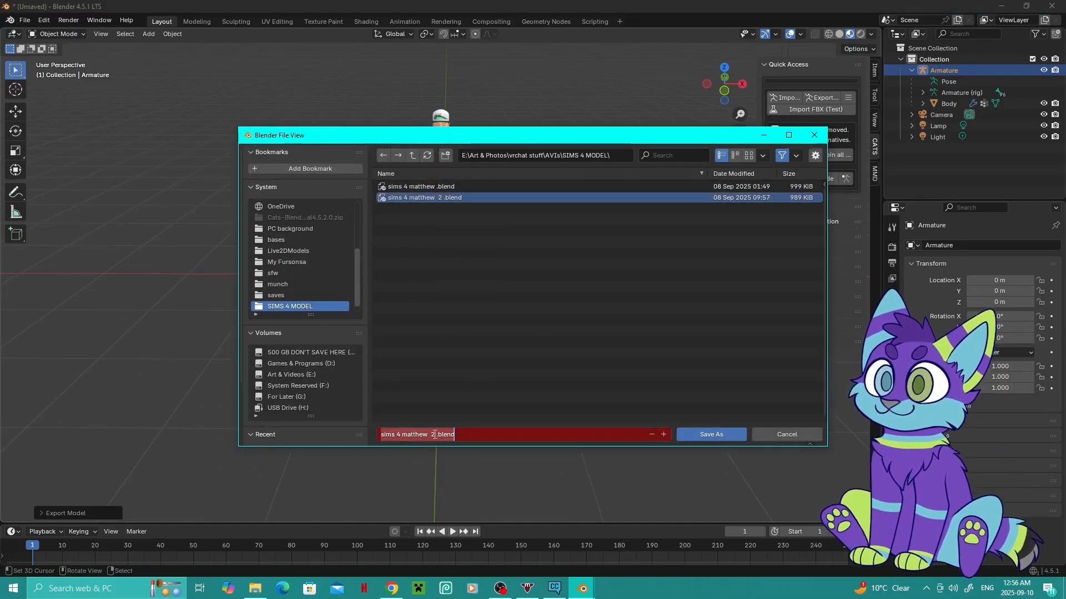
left_click(434, 434)
type("3")
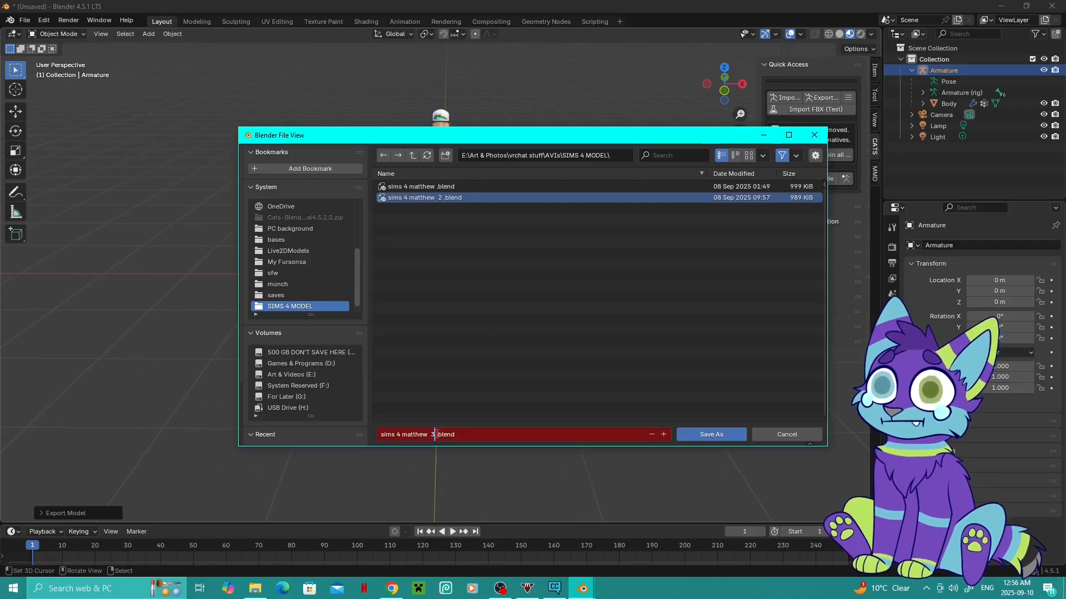
left_click(664, 400)
left_click(709, 435)
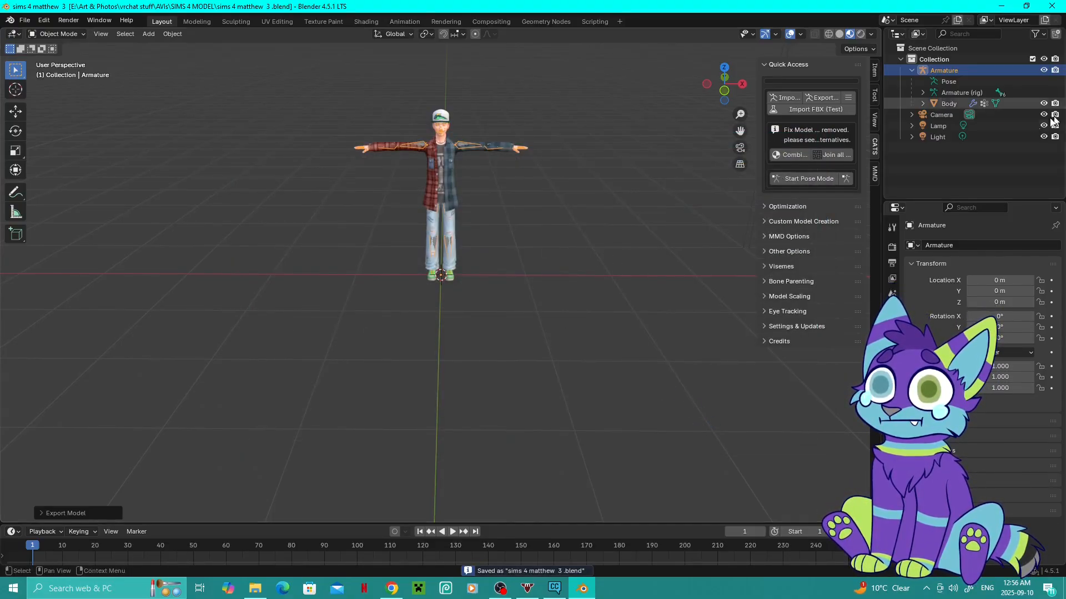
left_click(1052, 6)
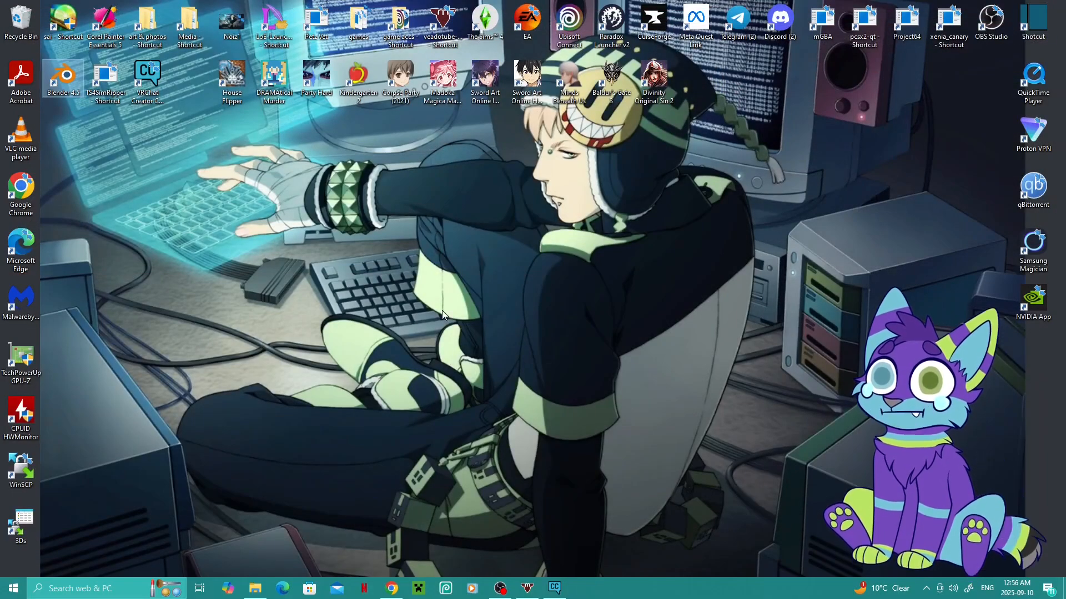
- Open VRChat Creator Companion and create a Unity 2022 Avatar Project in the AVIs folder, named with the character's name followed by SIMS4
double_click(147, 75)
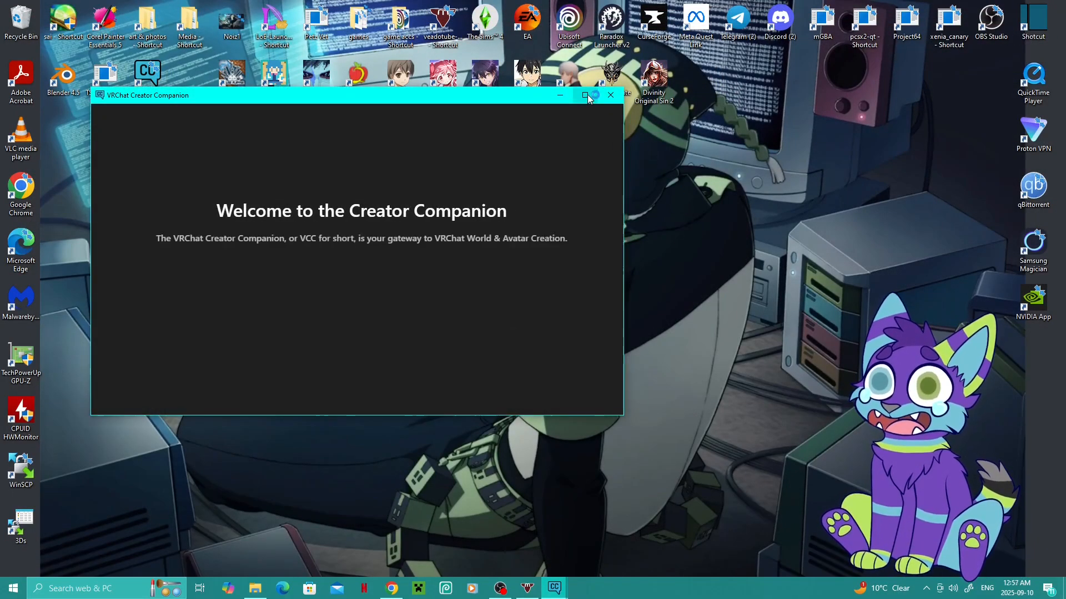
left_click(588, 96)
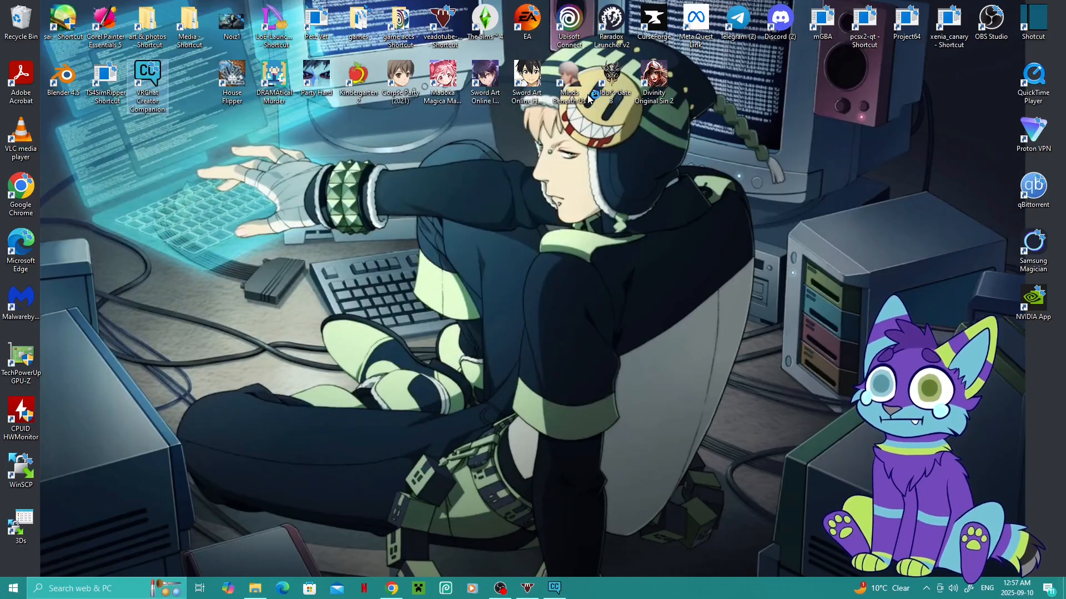
left_click(560, 594)
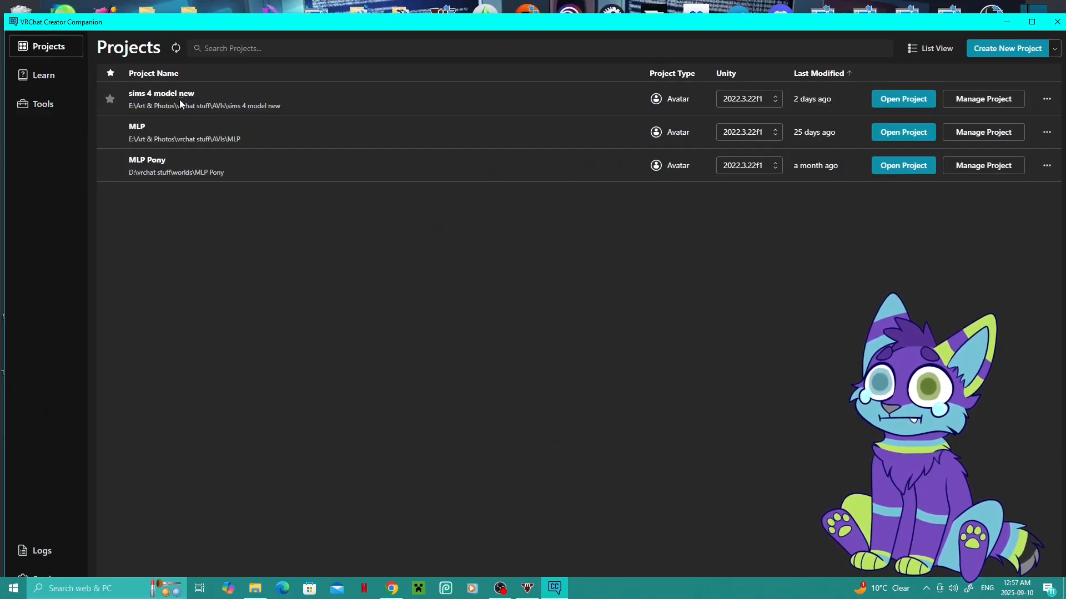
left_click(1016, 48)
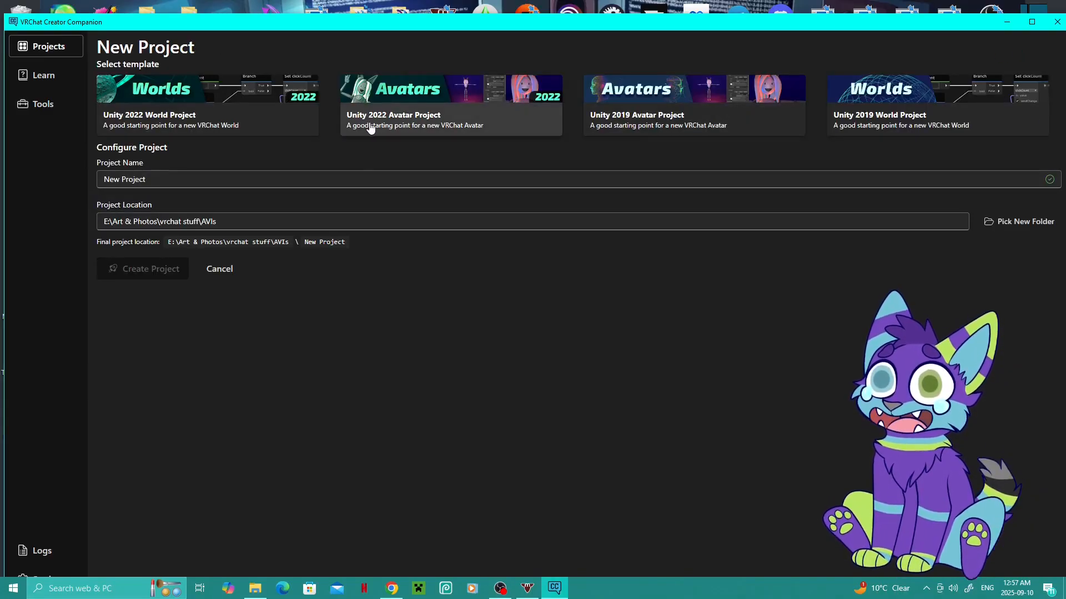
left_click(459, 109)
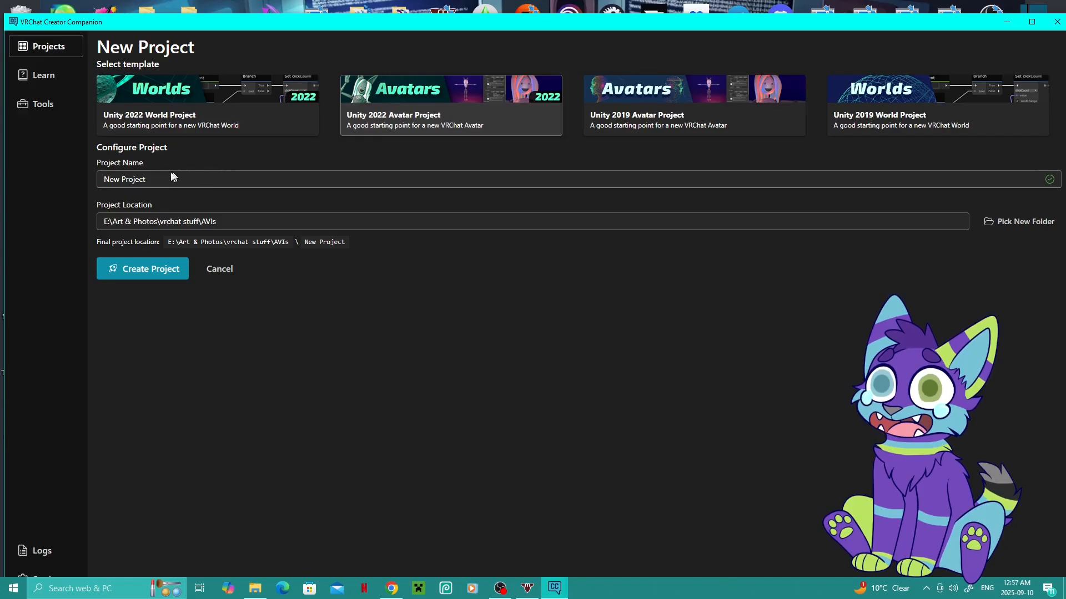
left_click(166, 176)
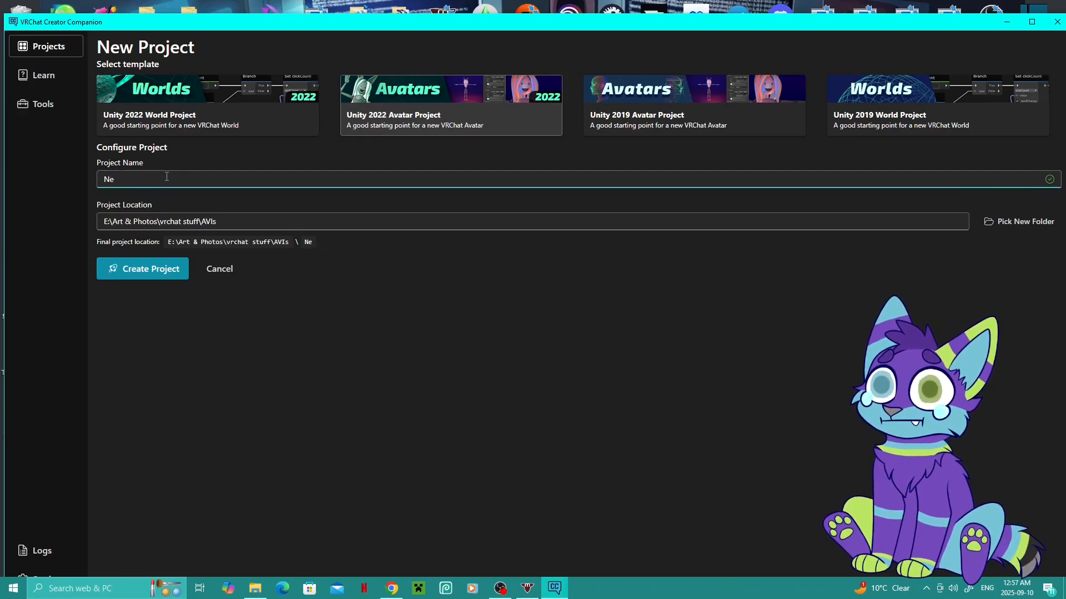
key("BackSpace")
key("BackSpace")
type("Ma")
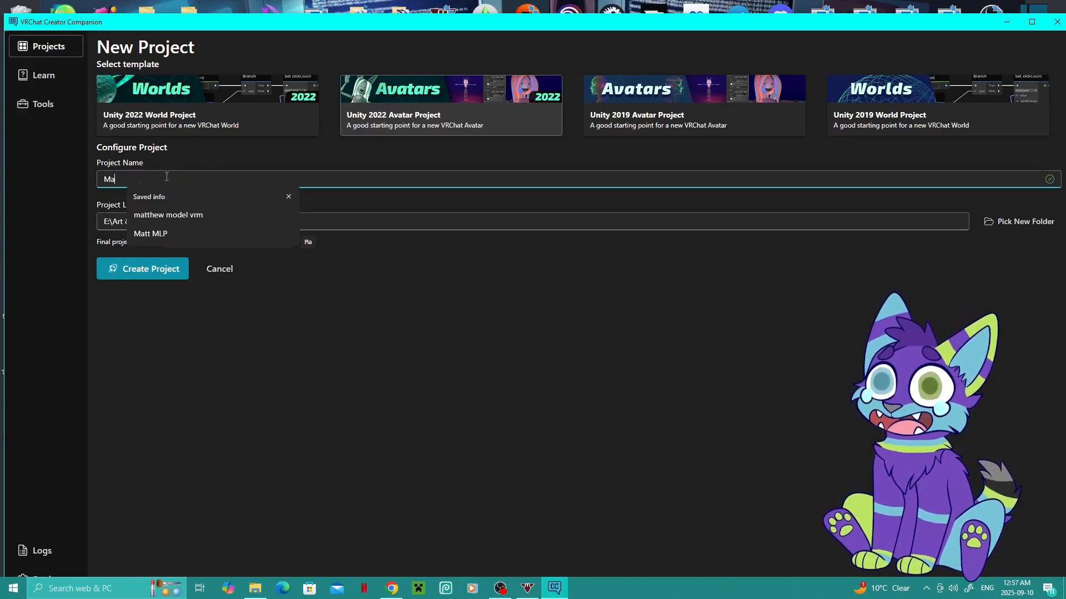
type("tthew Party SIMS4")
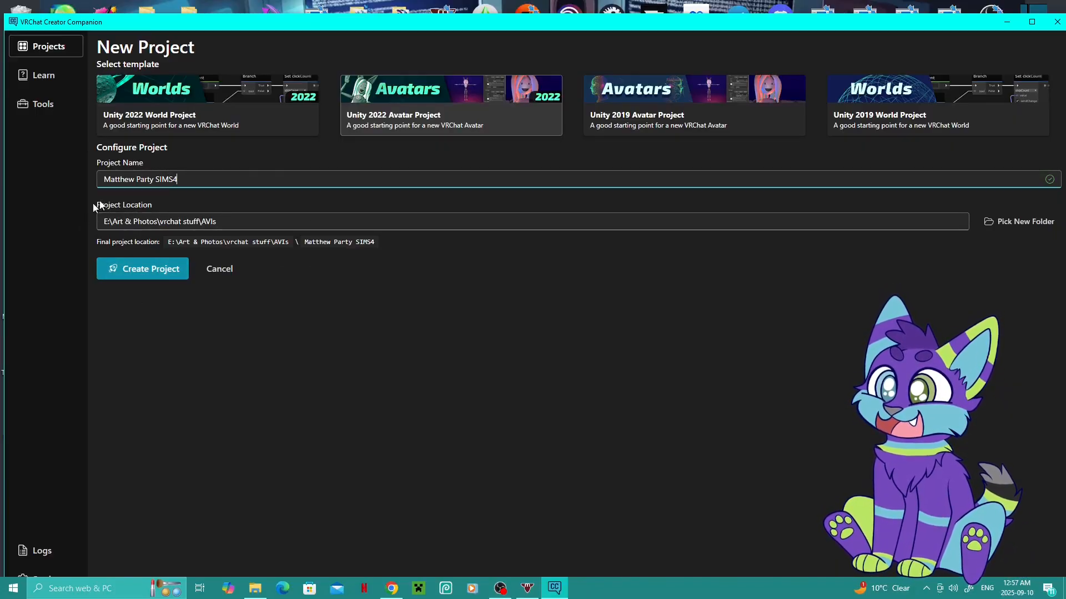
left_click(165, 275)
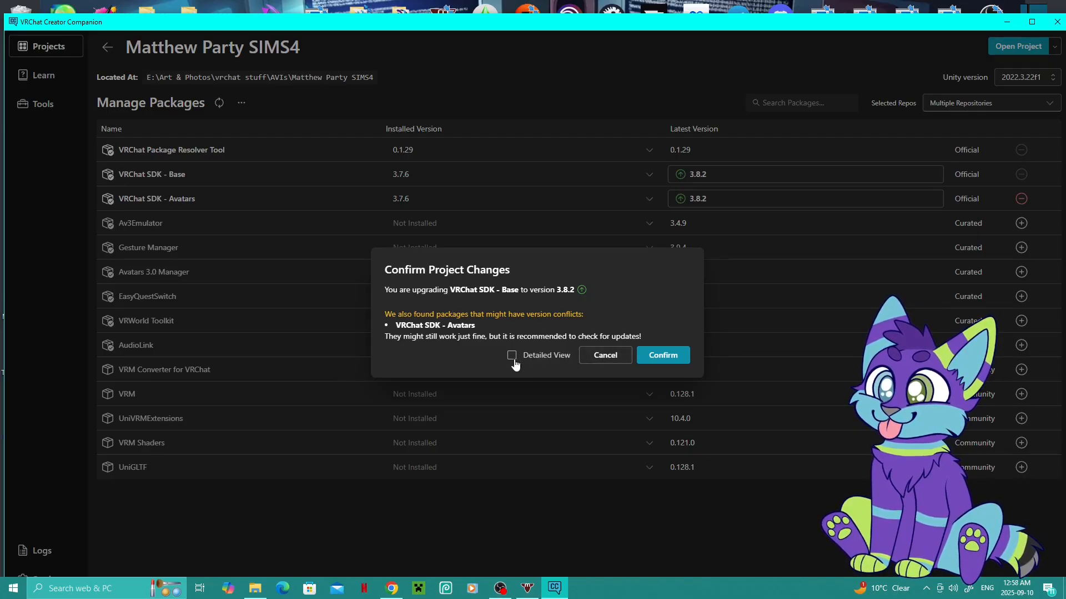
- Upgrade VRChat SDK - Base and VRChat SDK - Avatars to version 3.8.2 and open the project in Unity
left_click(661, 354)
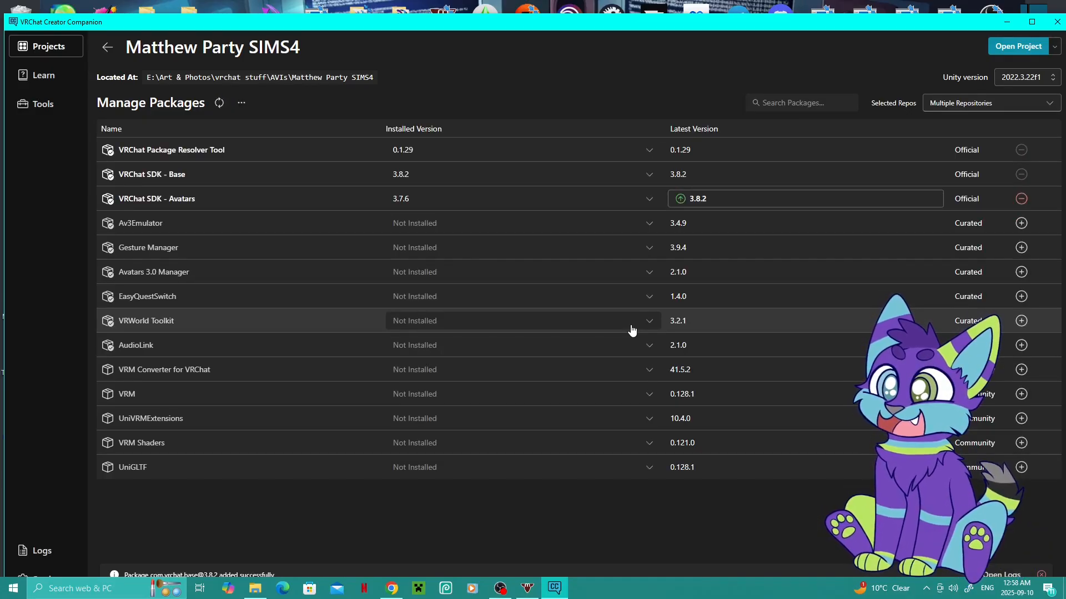
left_click(691, 200)
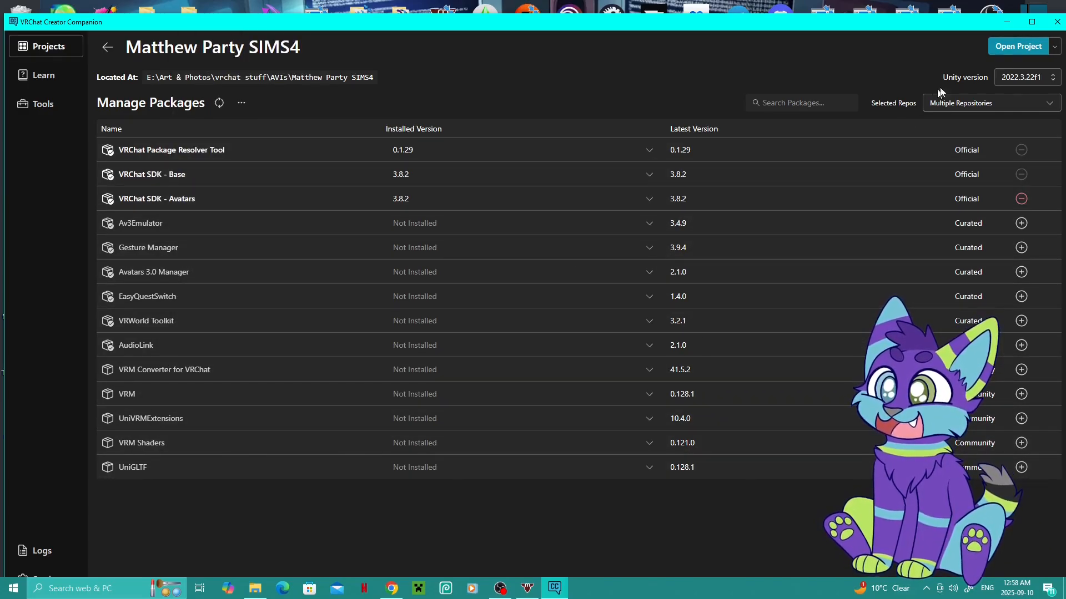
left_click(1018, 48)
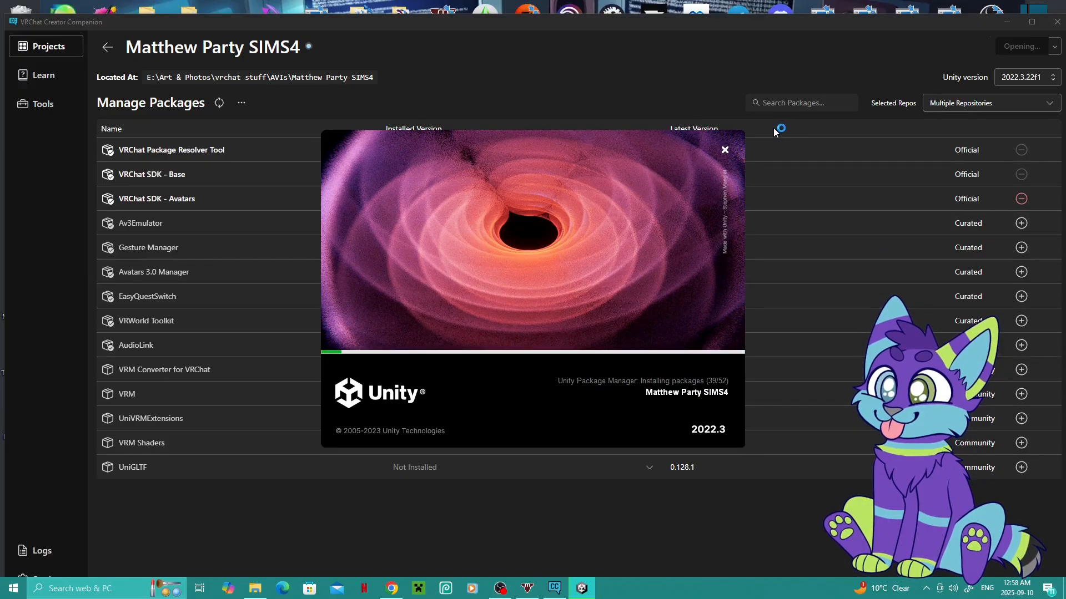
left_click(1007, 21)
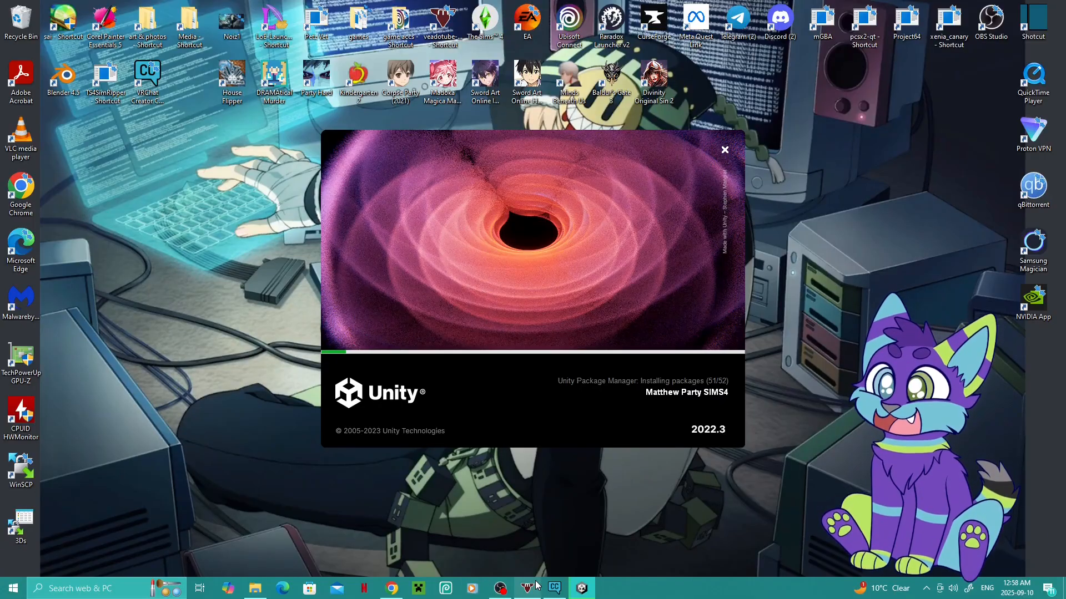
- Switch to veadotube mini and select the Dang-er Happy avatar state
mouse_move(538, 586)
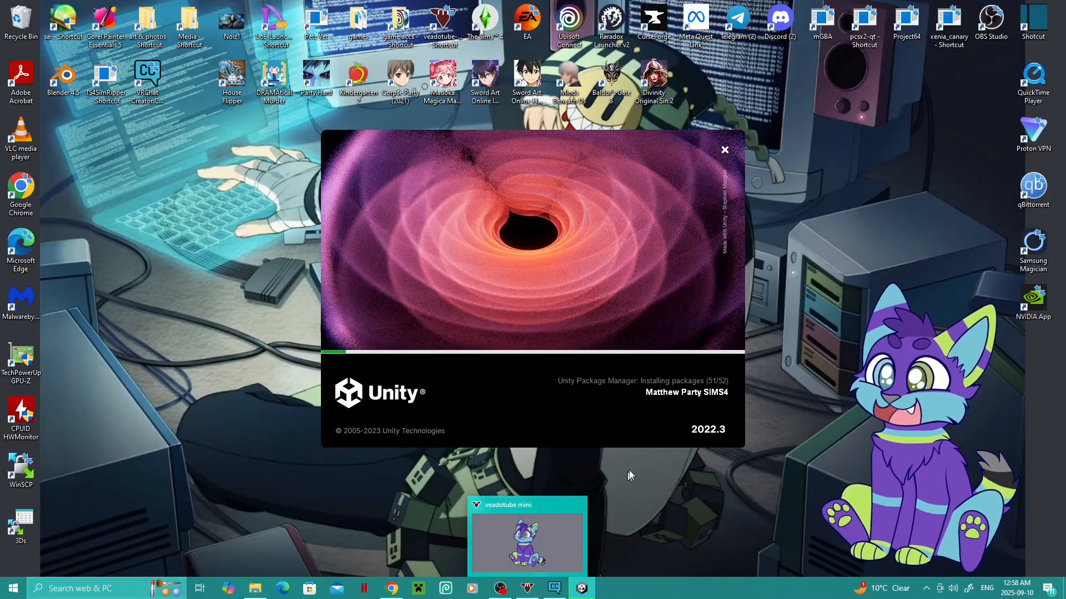
left_click(527, 588)
left_click(769, 201)
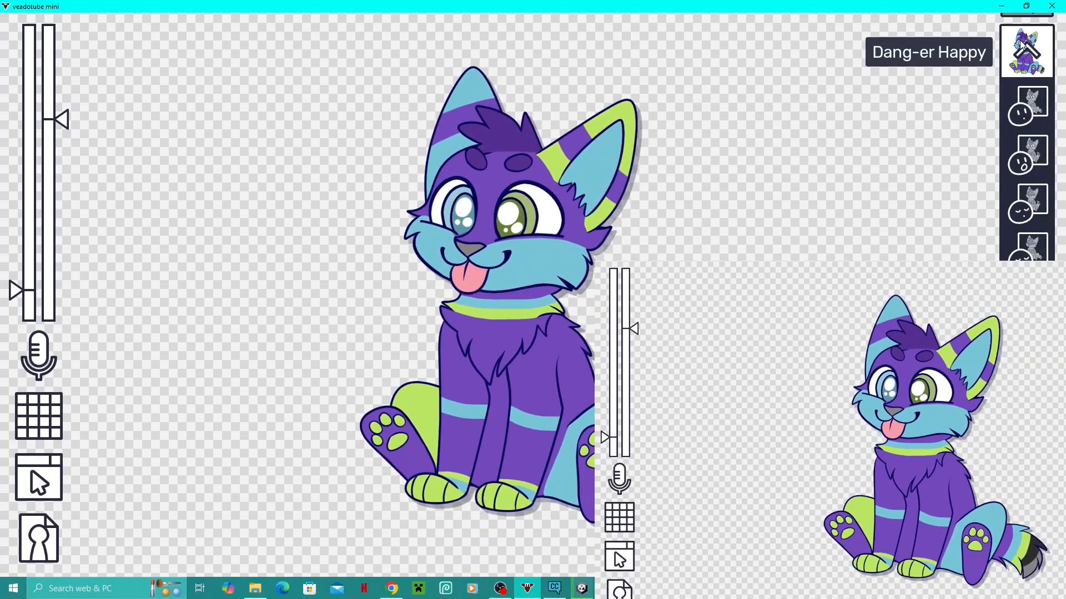
scroll(1035, 88, "up", 3)
left_click(1032, 53)
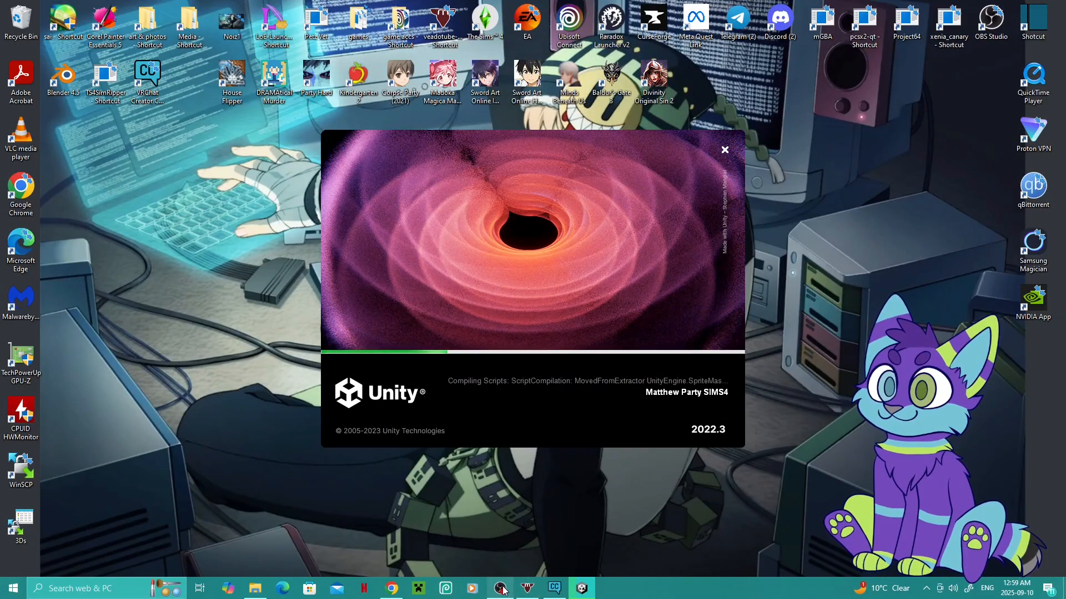
- Try out several avatar states in veadotube mini, including Dang-er Sad, and return to Dang-er Happy
left_click(500, 589)
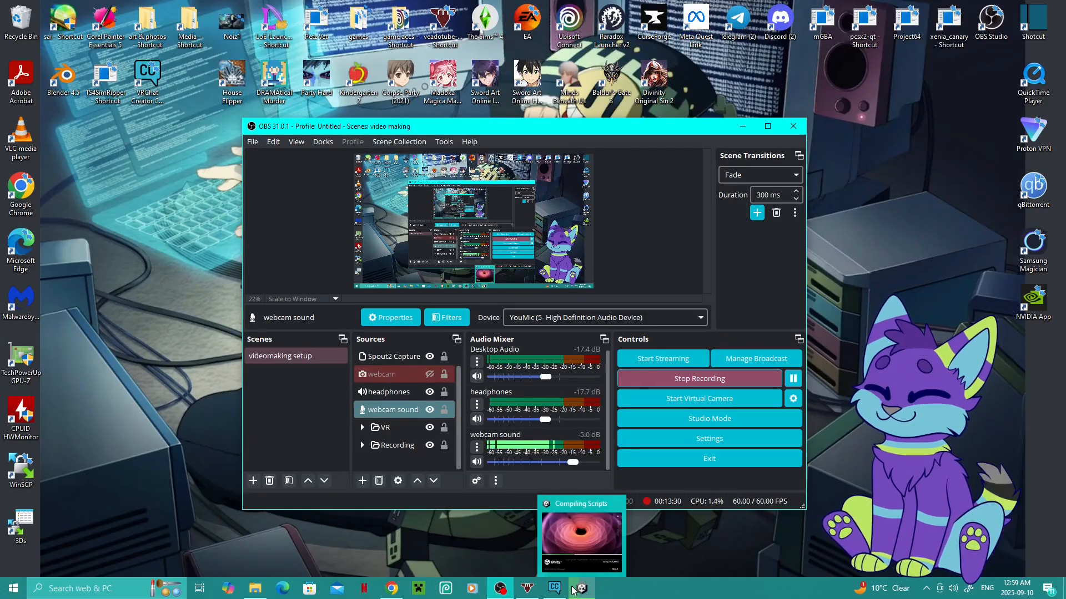
left_click(528, 588)
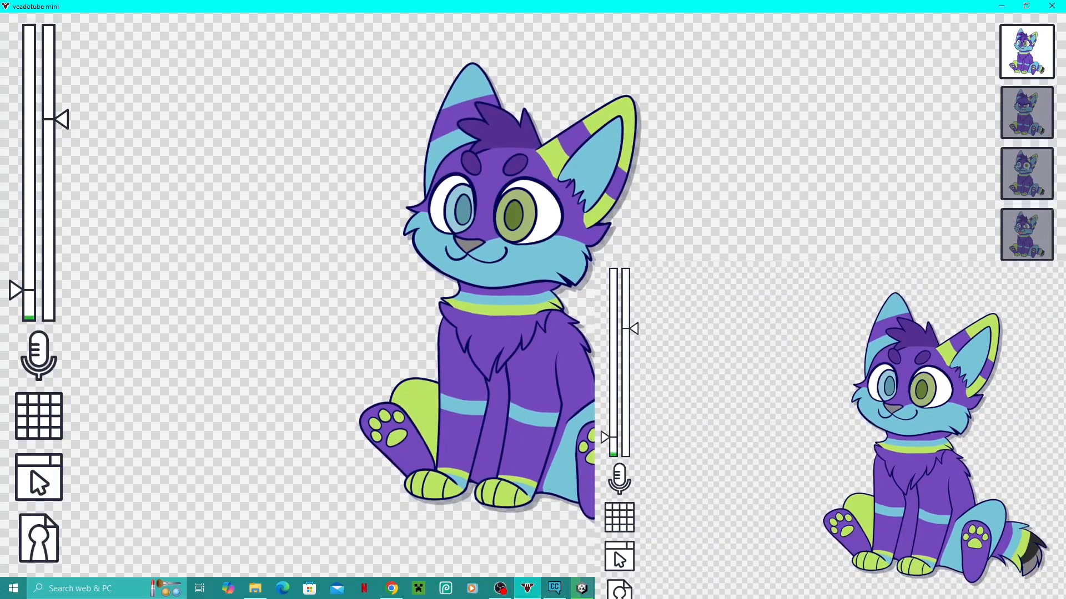
key("5")
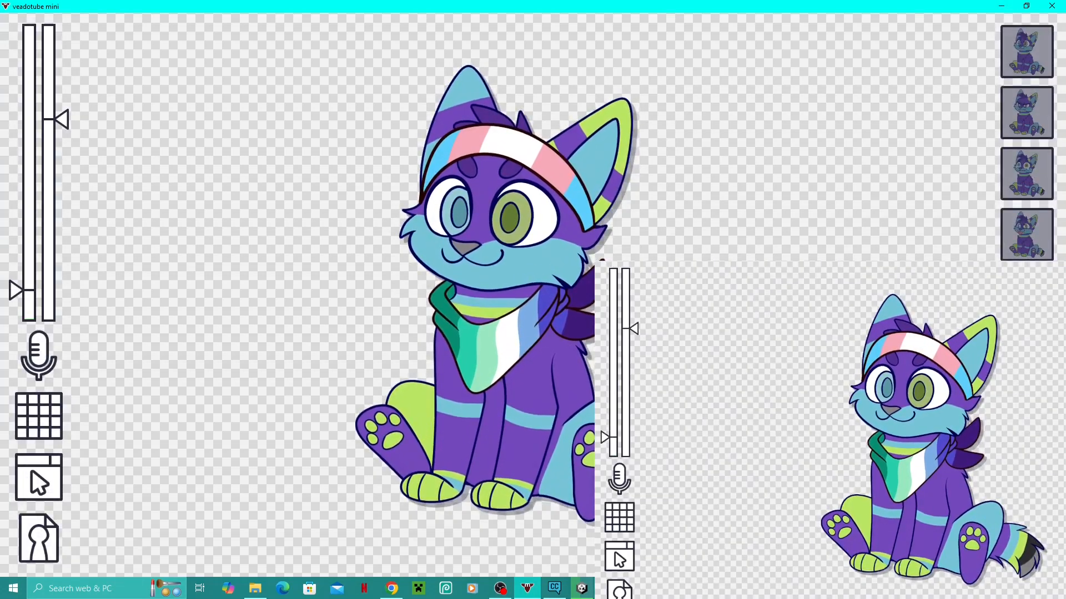
key("6")
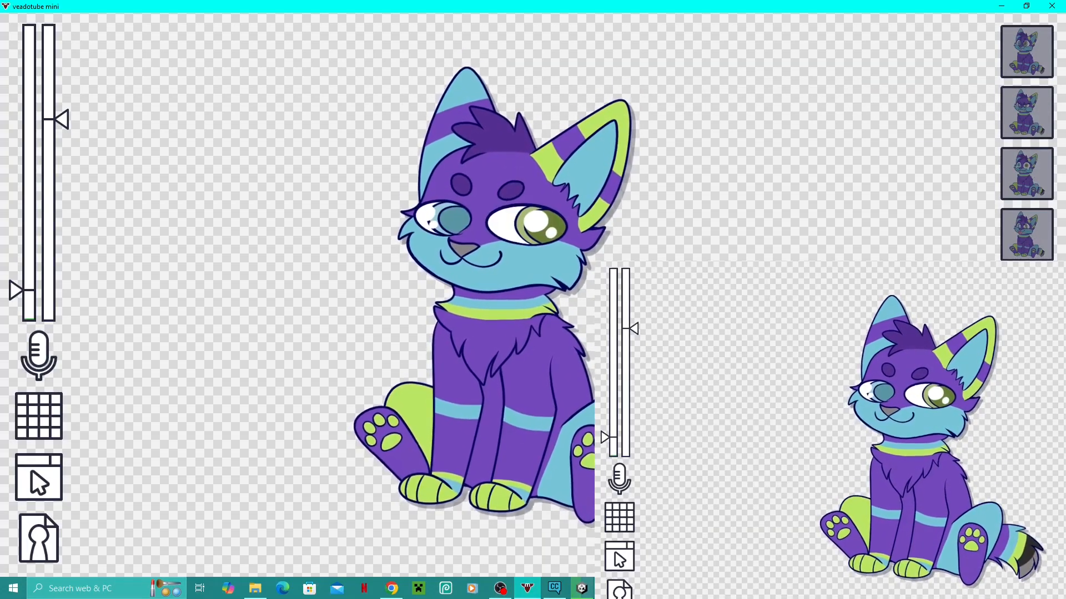
key("7")
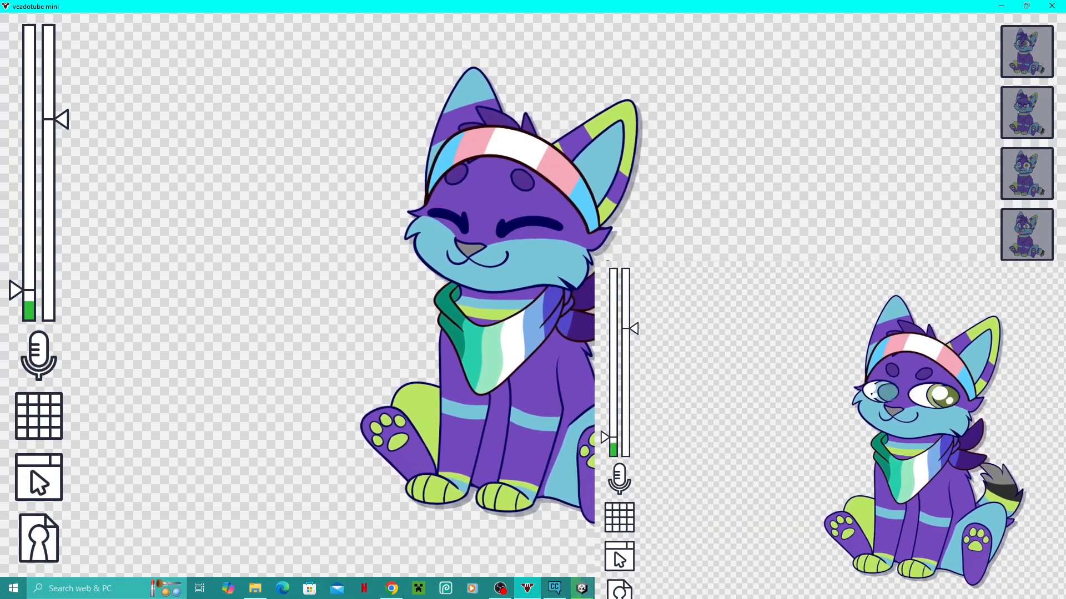
left_click(1035, 168)
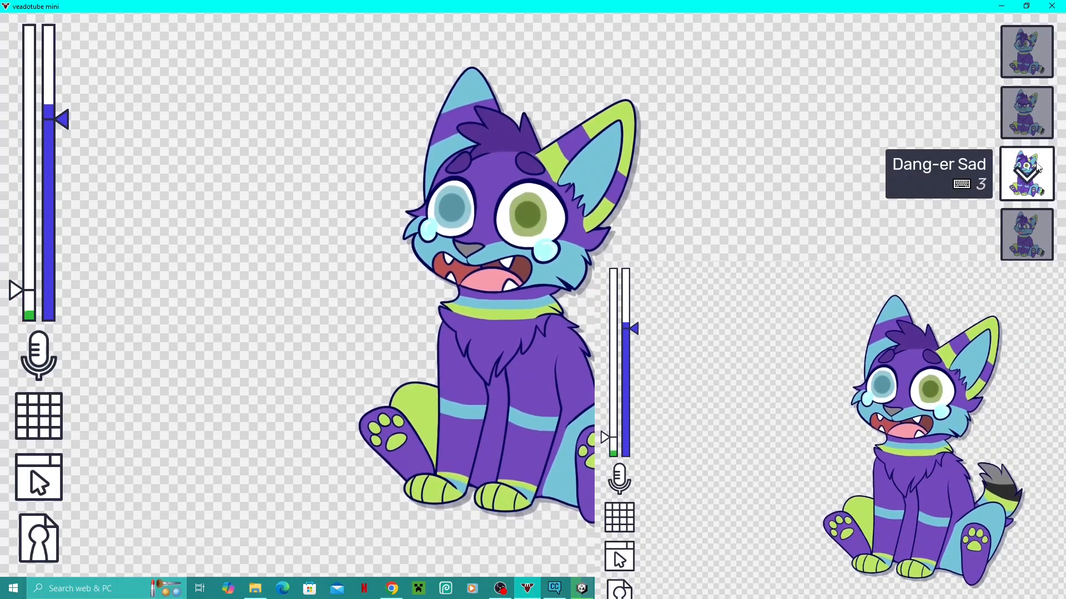
left_click(1027, 51)
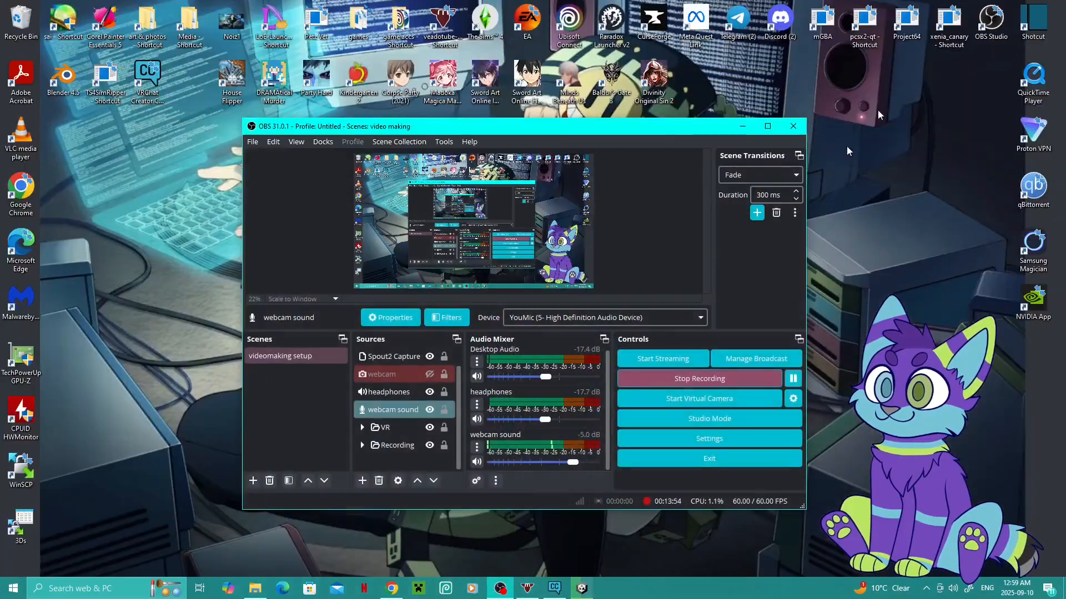
left_click(737, 123)
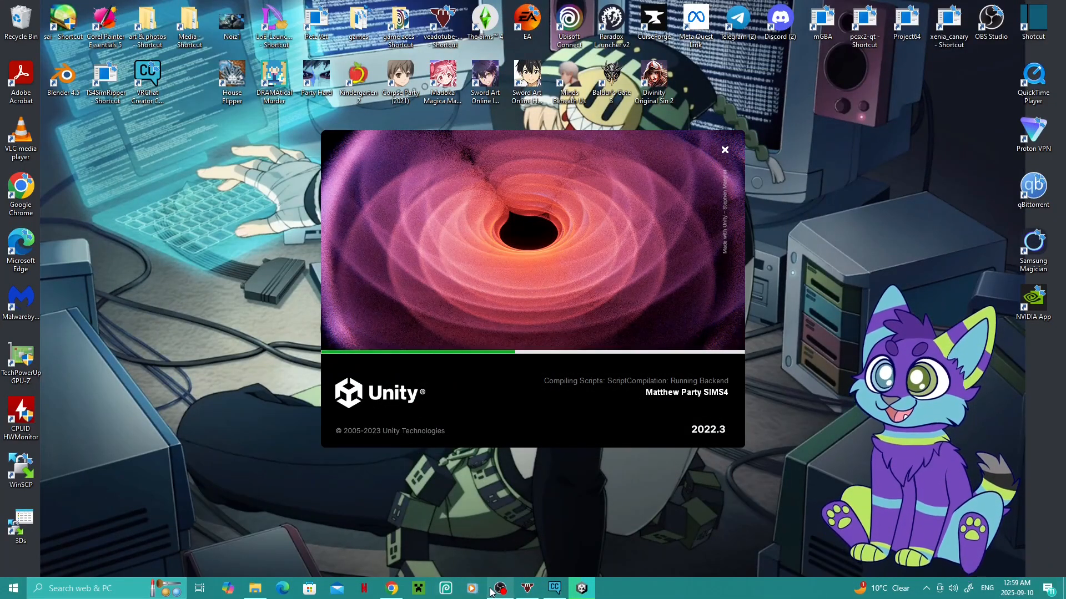
left_click(508, 587)
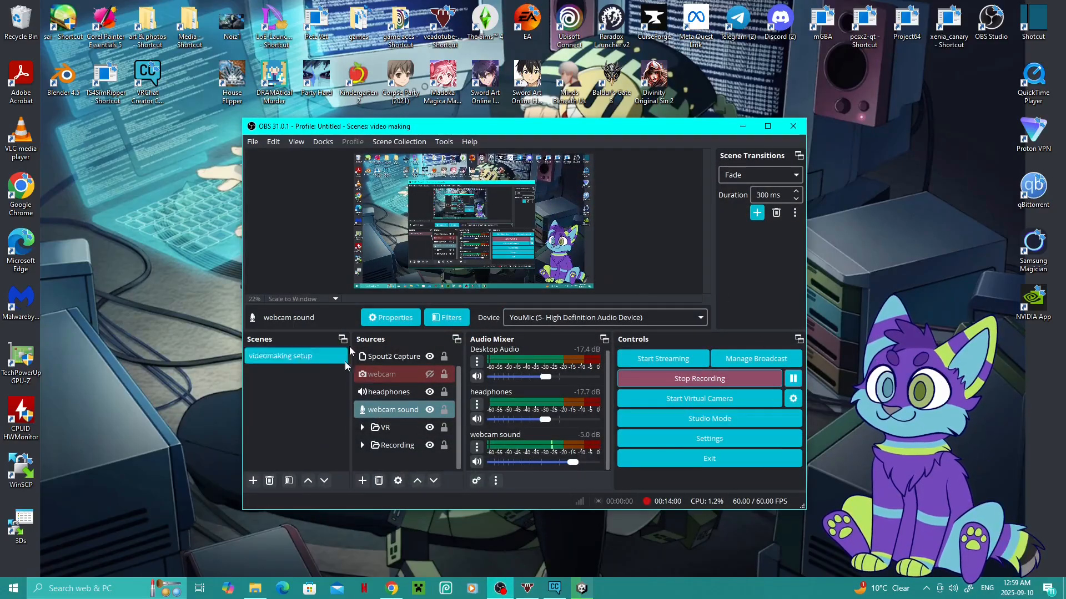
mouse_move(598, 125)
left_mouse_down()
mouse_move(671, 147)
mouse_move(811, 221)
mouse_move(829, 184)
mouse_move(783, 142)
mouse_move(659, 119)
mouse_move(605, 124)
left_mouse_up()
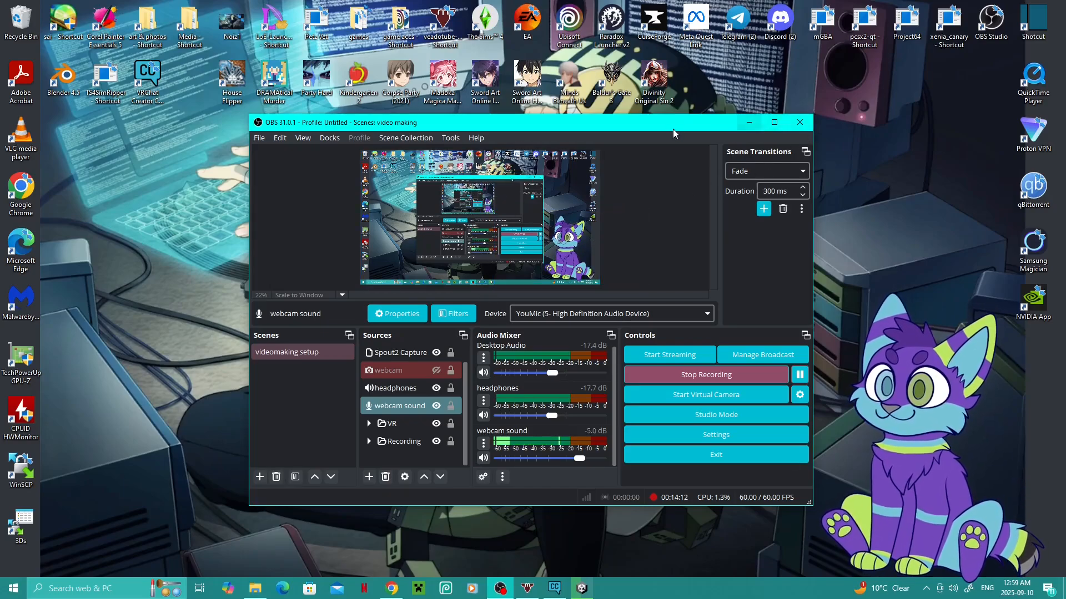
left_click_drag(670, 127, 698, 126)
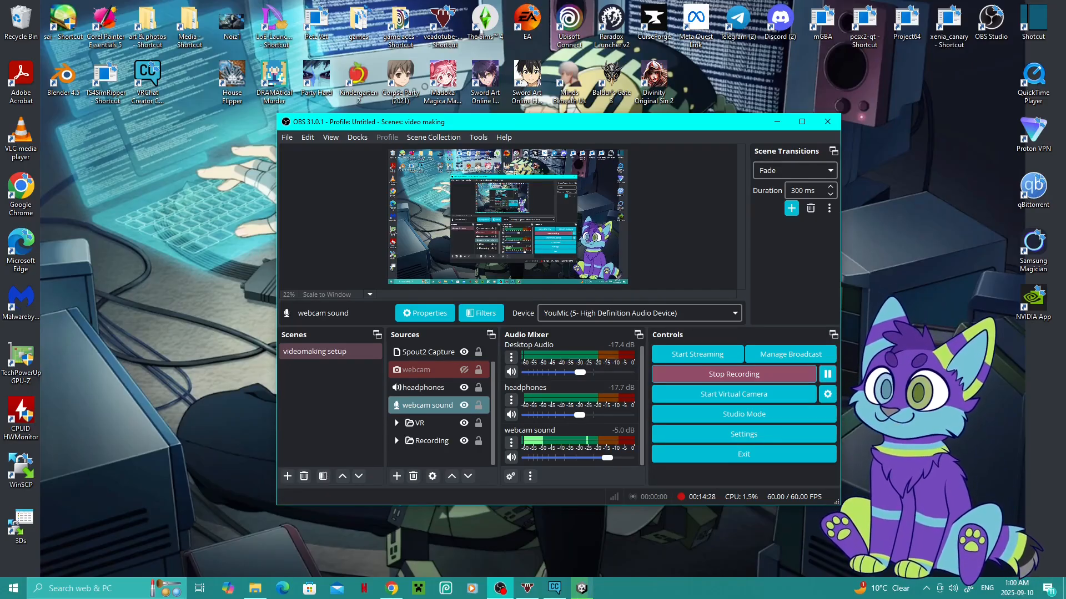
left_click_drag(696, 127, 792, 133)
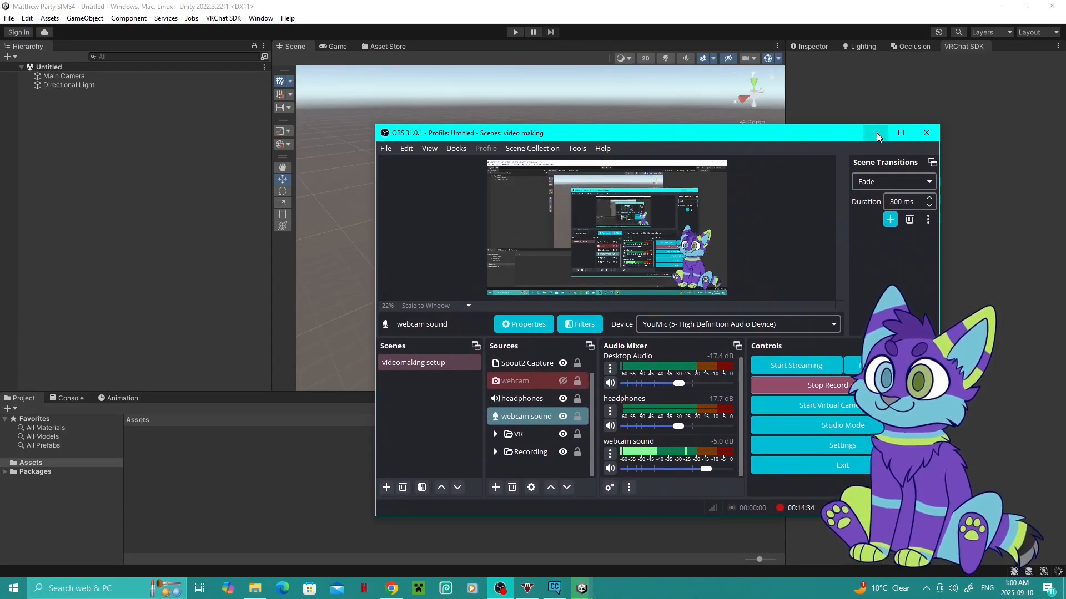
left_click(877, 133)
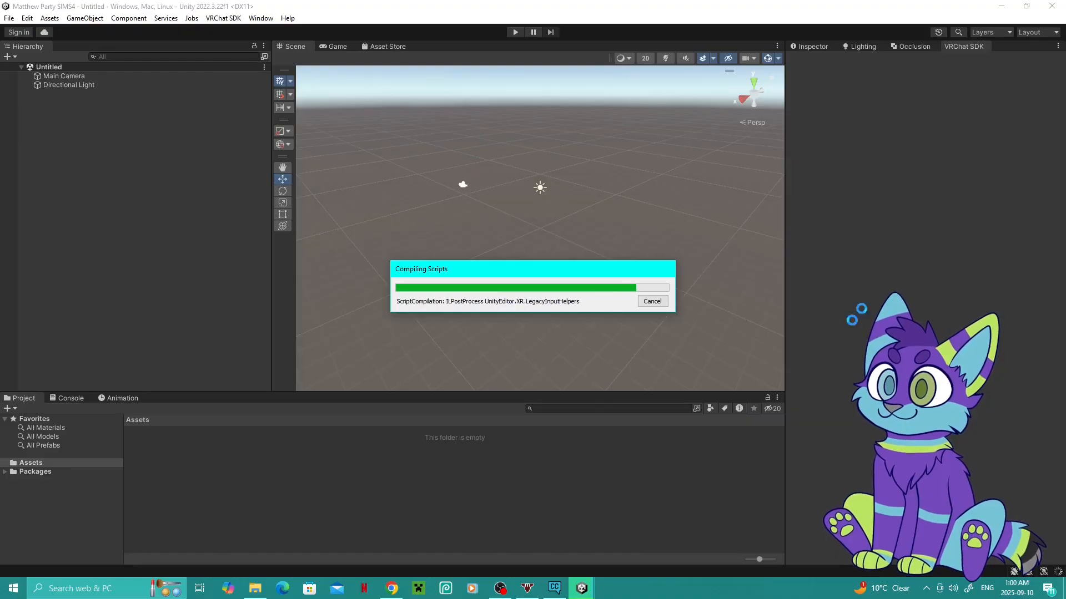
mouse_move(534, 592)
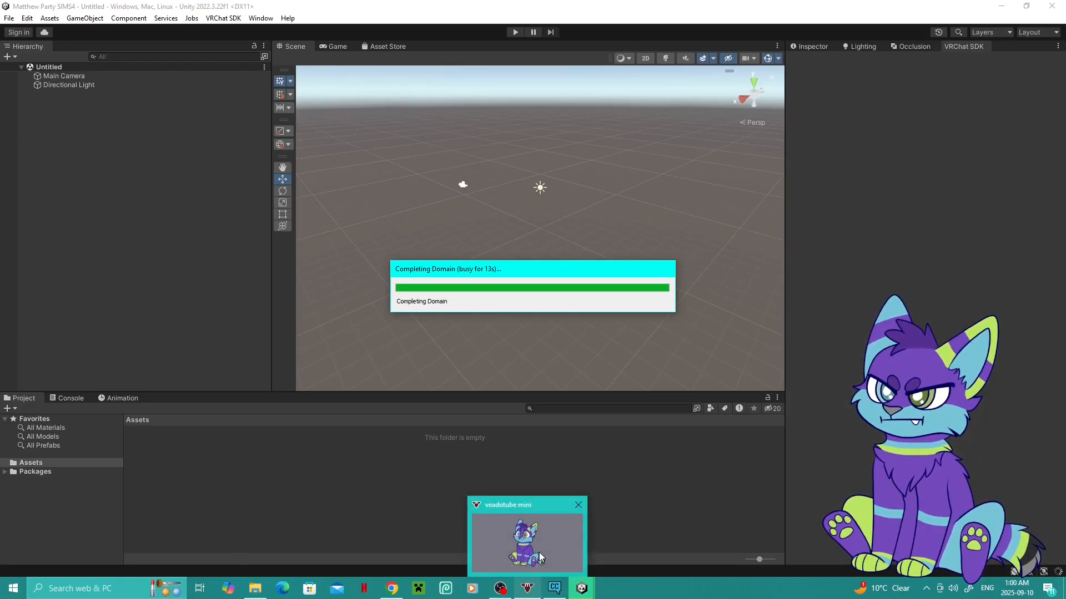
left_click(538, 552)
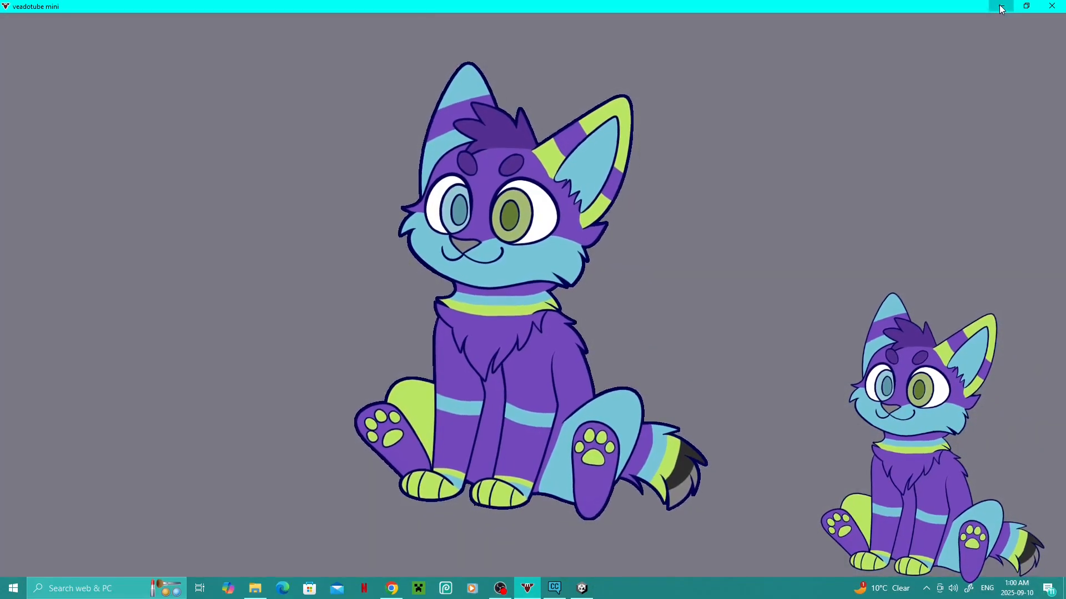
left_click(1001, 6)
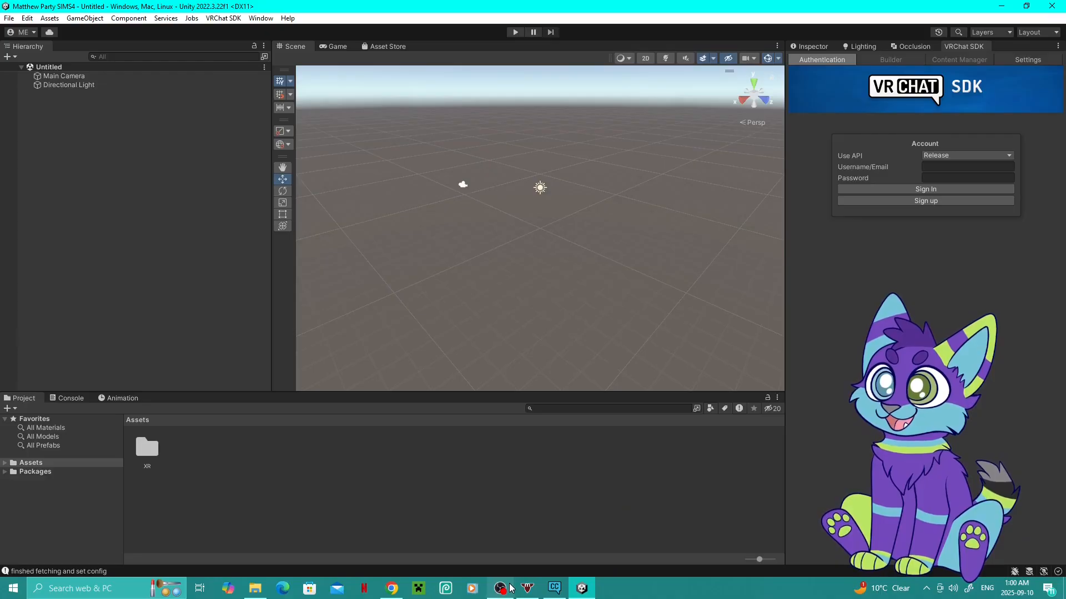
mouse_move(509, 589)
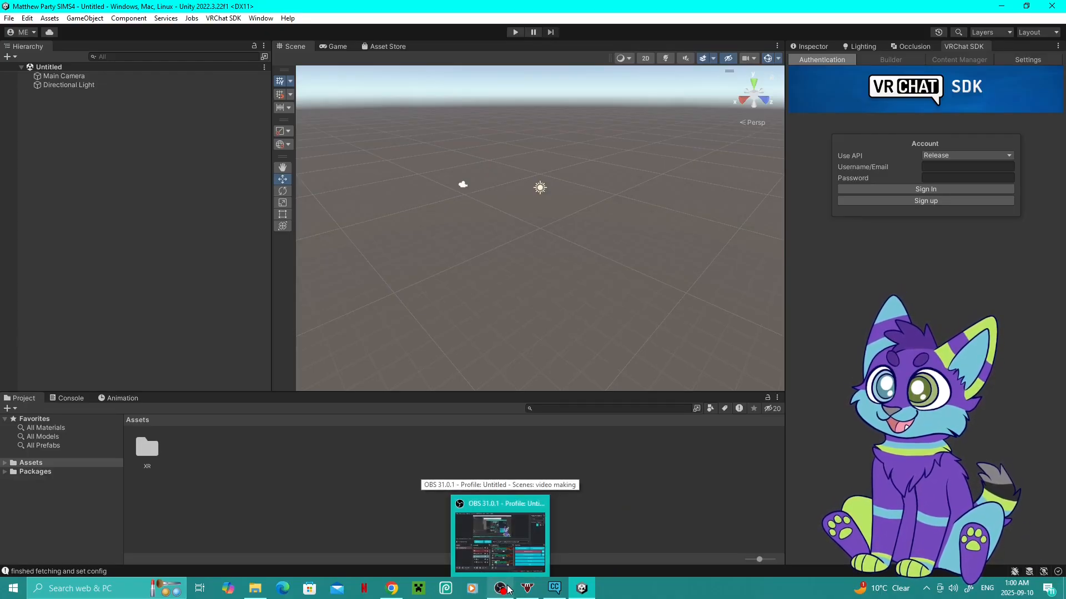
left_click(509, 589)
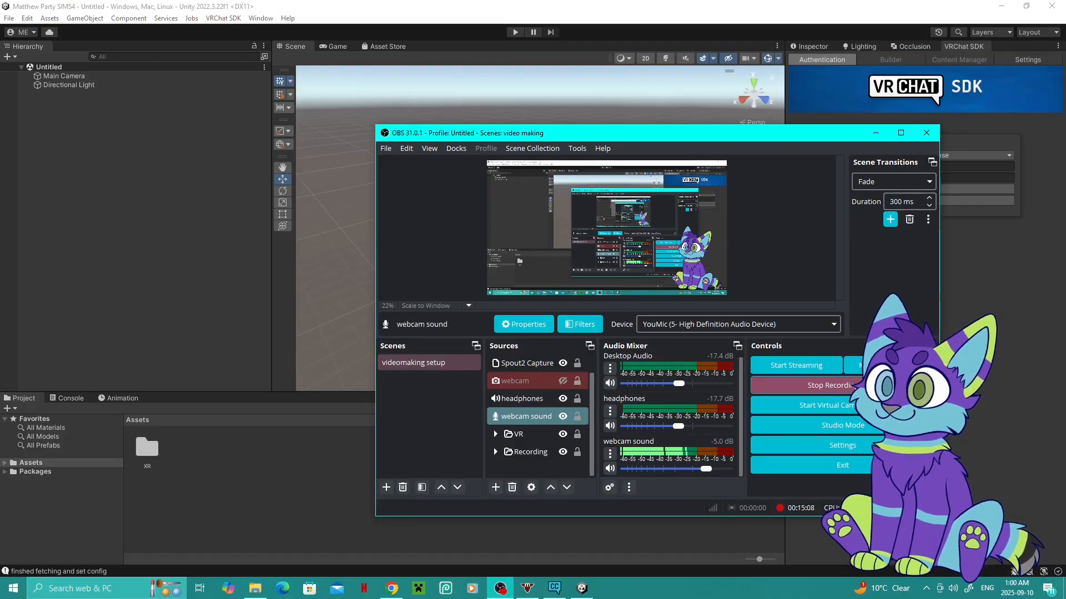
left_click(925, 385)
left_click(925, 385)
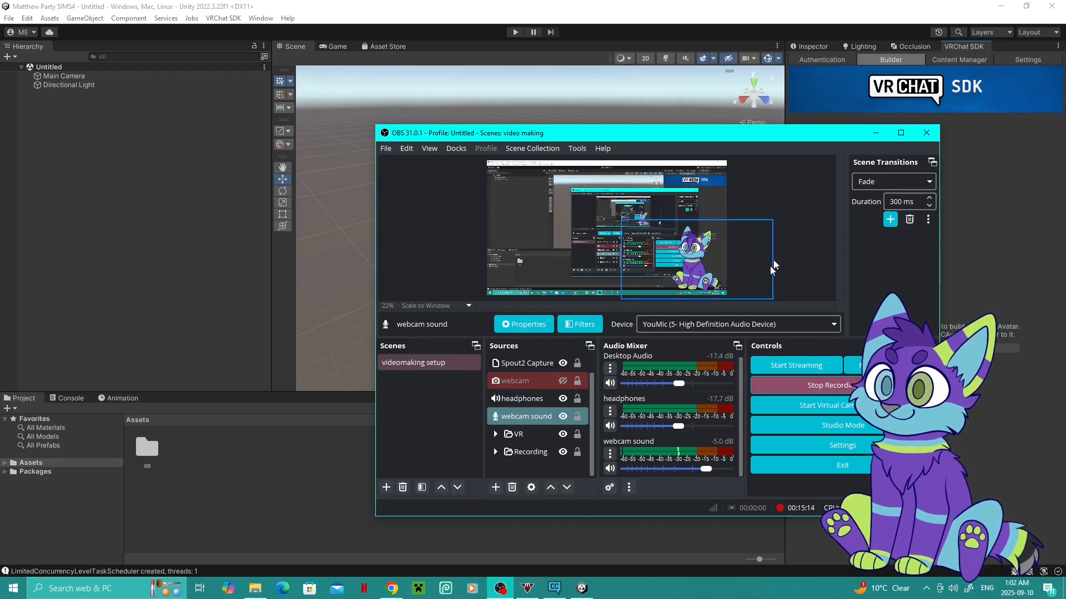
- Import the party diffuse, normal map and specular textures from the SIMS 4 MODEL folder into the Unity project's Assets
left_click(875, 133)
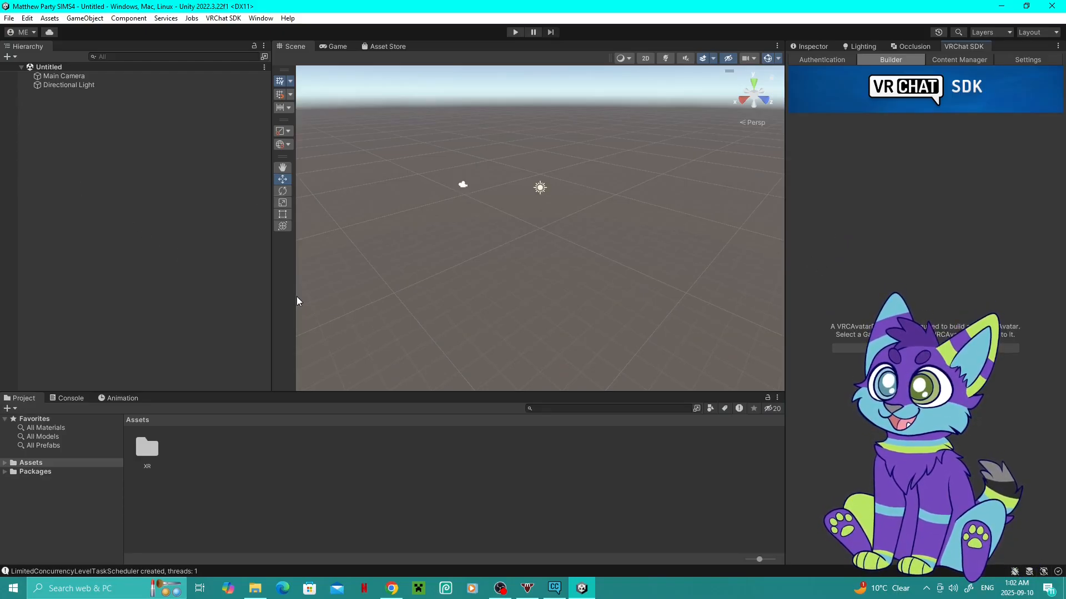
left_click(255, 588)
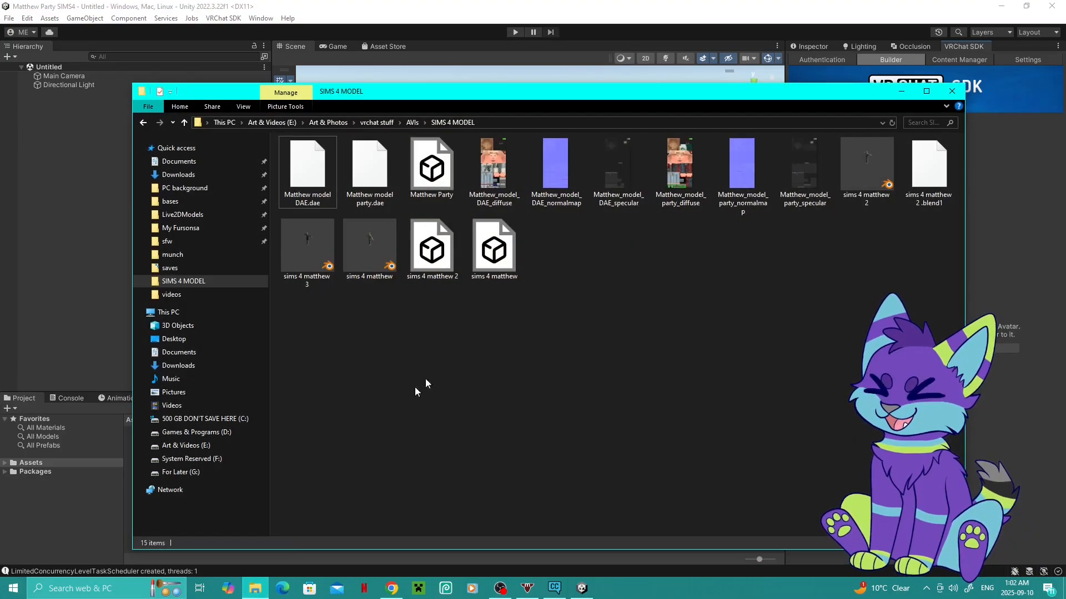
left_click_drag(664, 93, 579, 106)
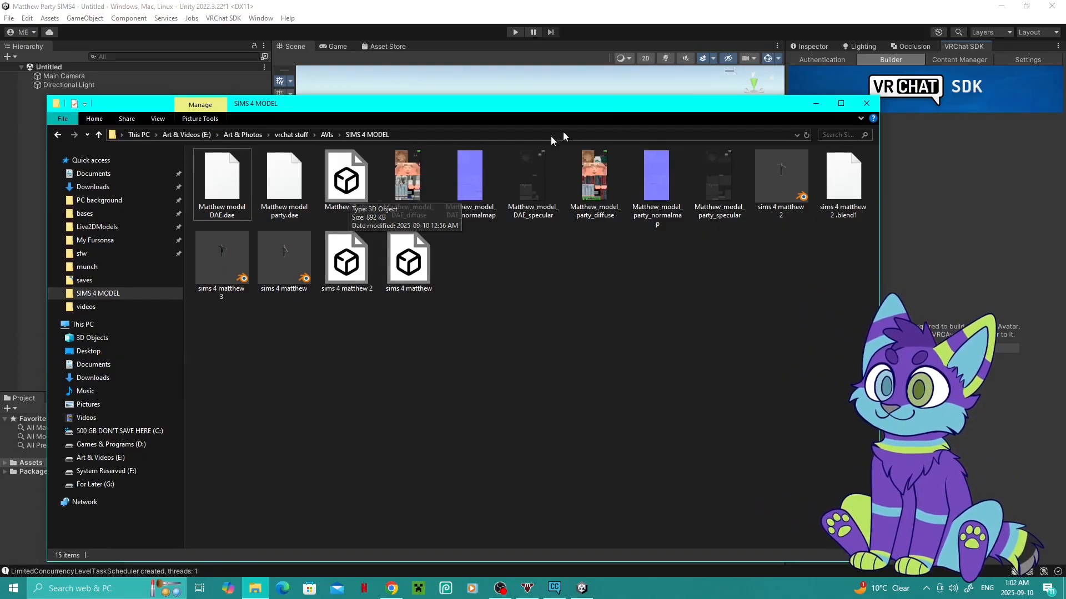
left_click_drag(620, 101, 628, 226)
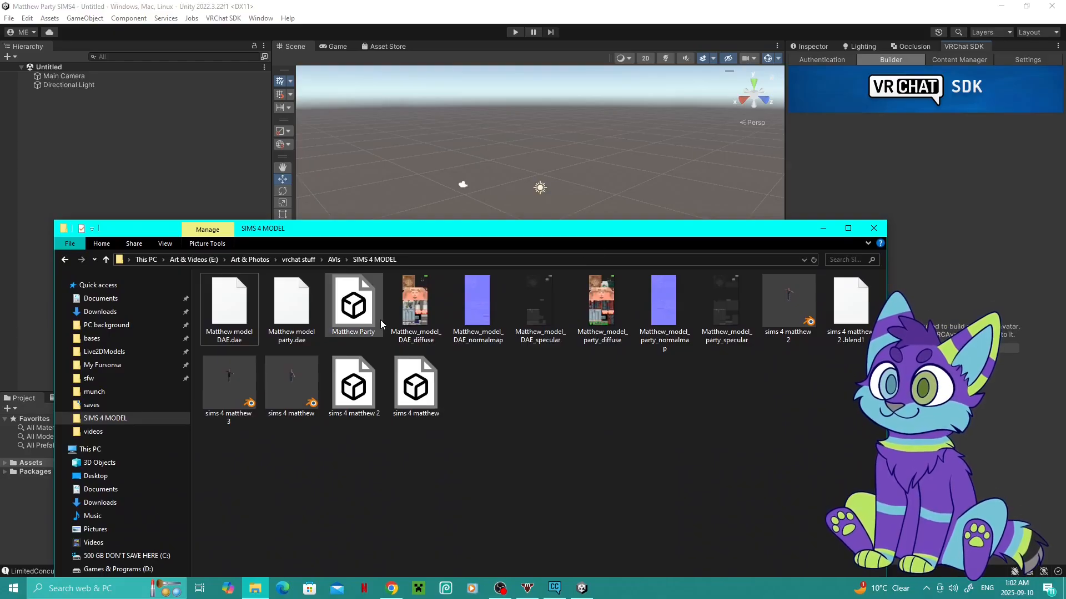
left_click(602, 328)
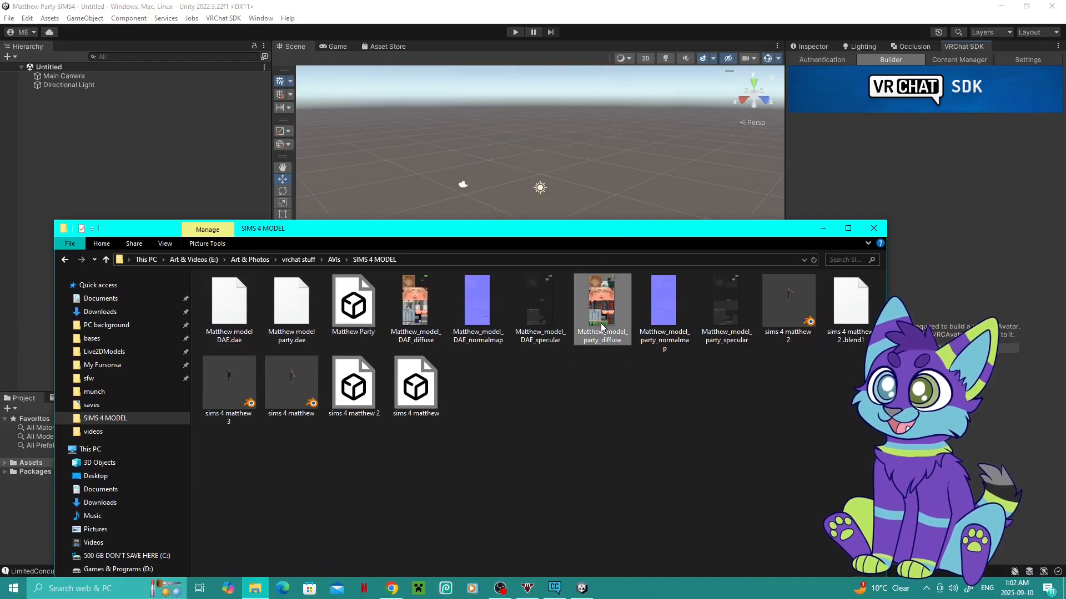
left_click(722, 322, "shift")
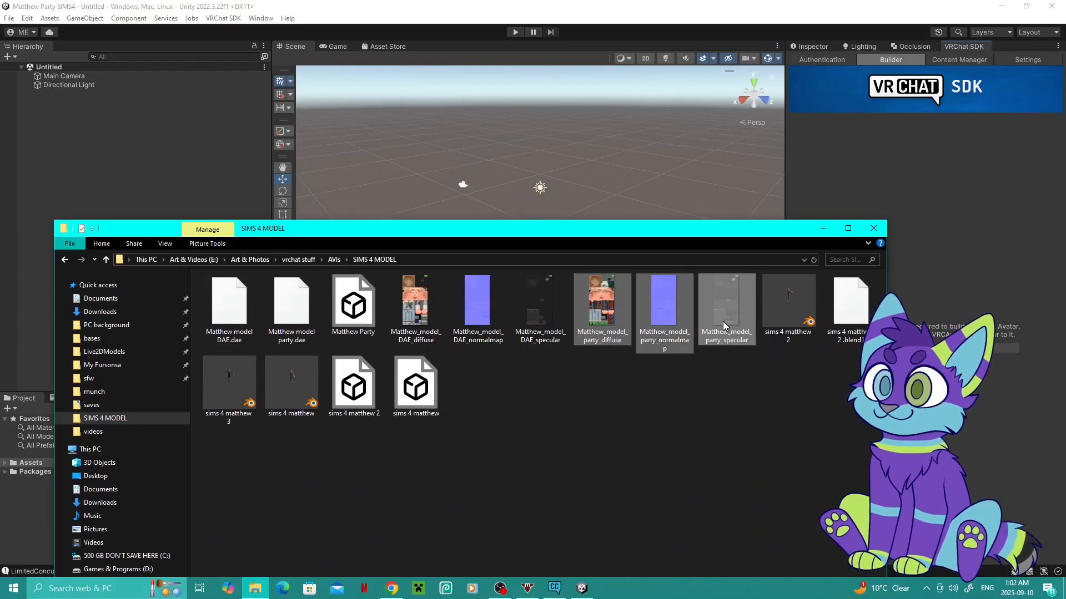
left_click_drag(739, 231, 735, 462)
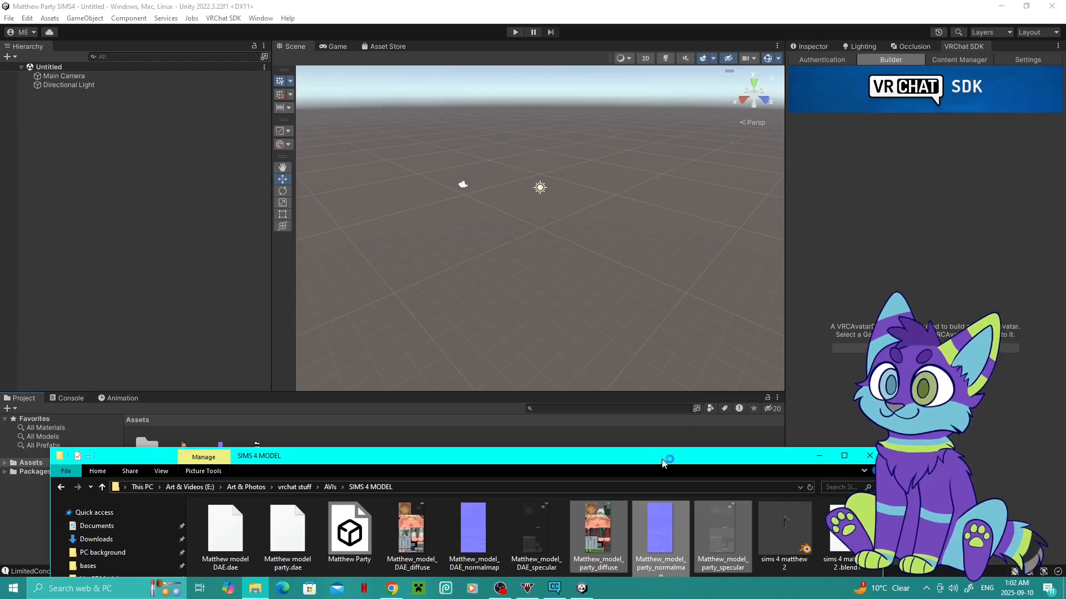
left_click_drag(414, 400, 413, 427)
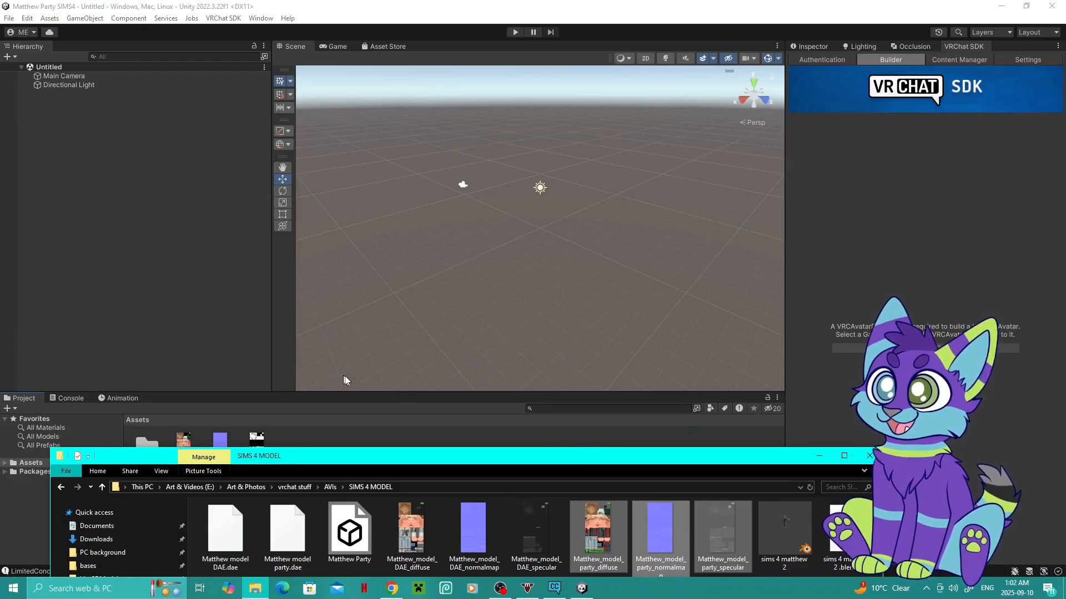
- Import the character's Party FBX model from the SIMS 4 MODEL folder into Assets and put the file window away
left_click_drag(566, 459, 794, 319)
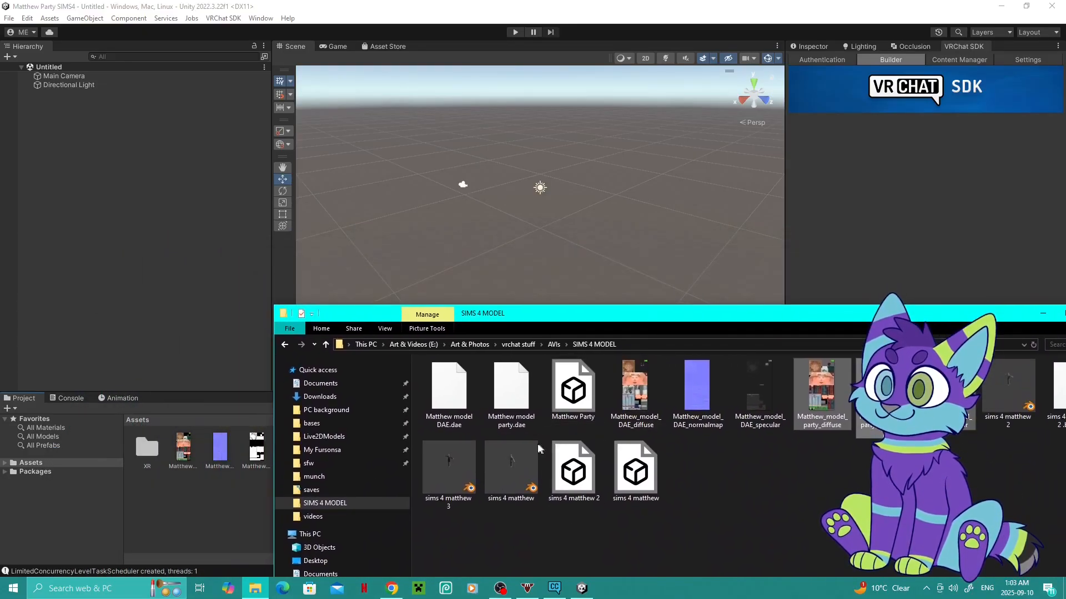
left_click_drag(572, 391, 251, 505)
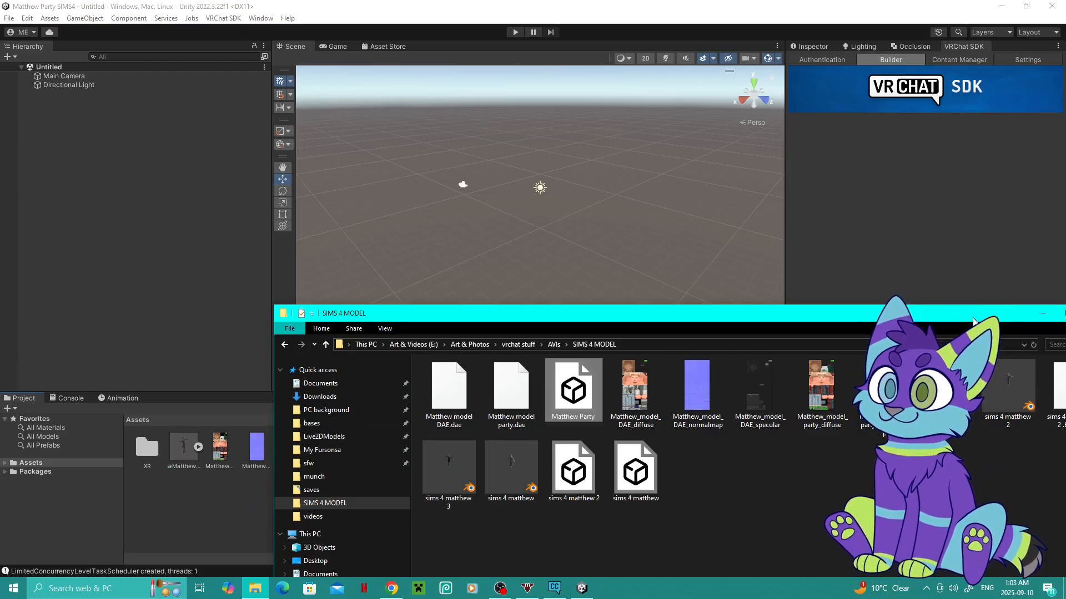
left_click_drag(974, 319, 853, 271)
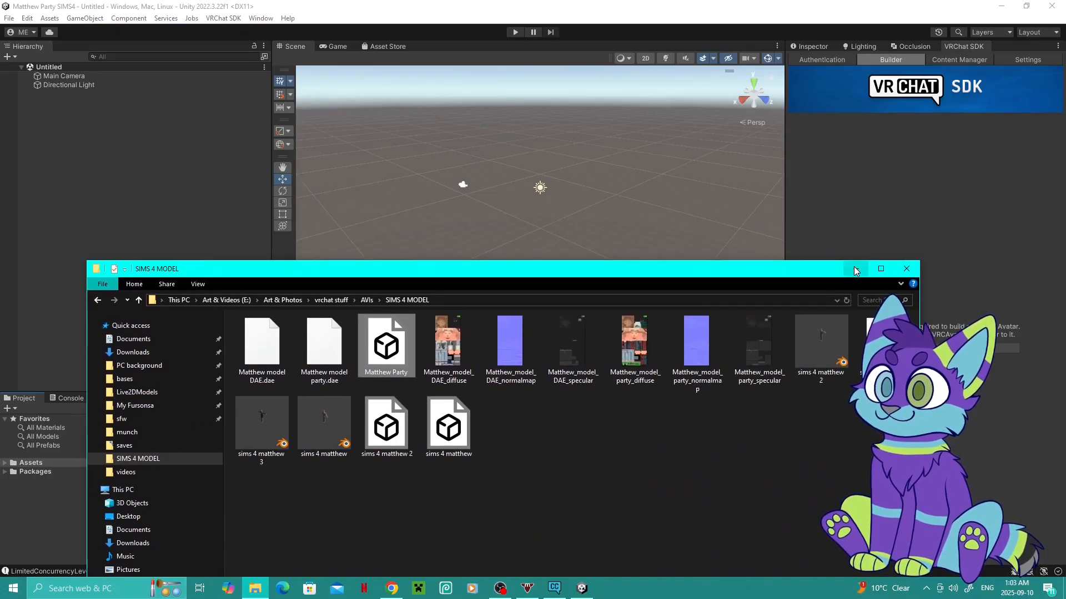
left_click(854, 269)
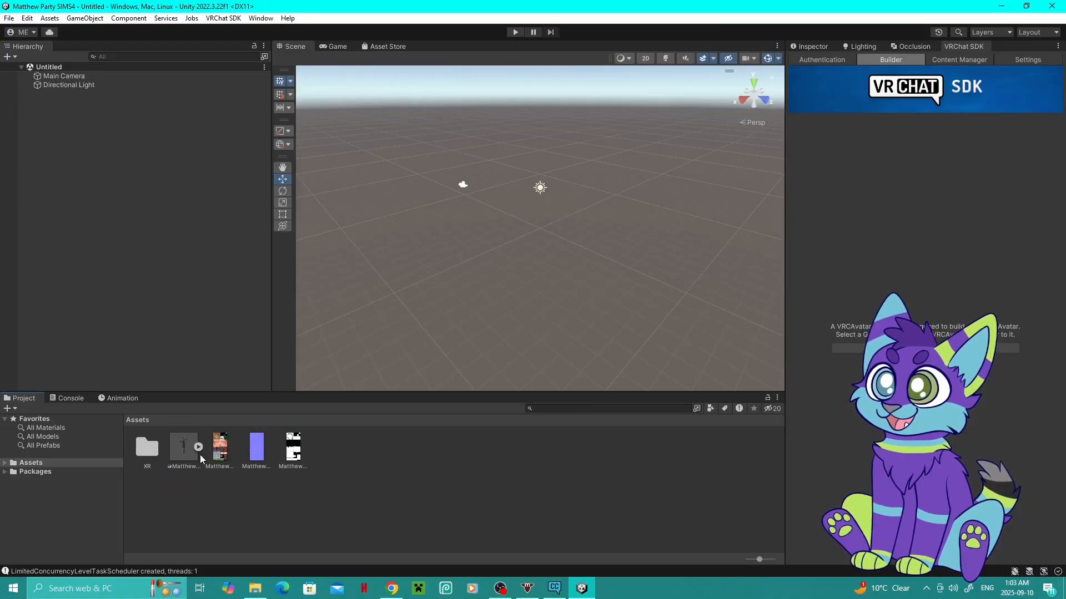
- Set the imported FBX model's rig Animation Type to Humanoid and apply the import settings
left_click(186, 456)
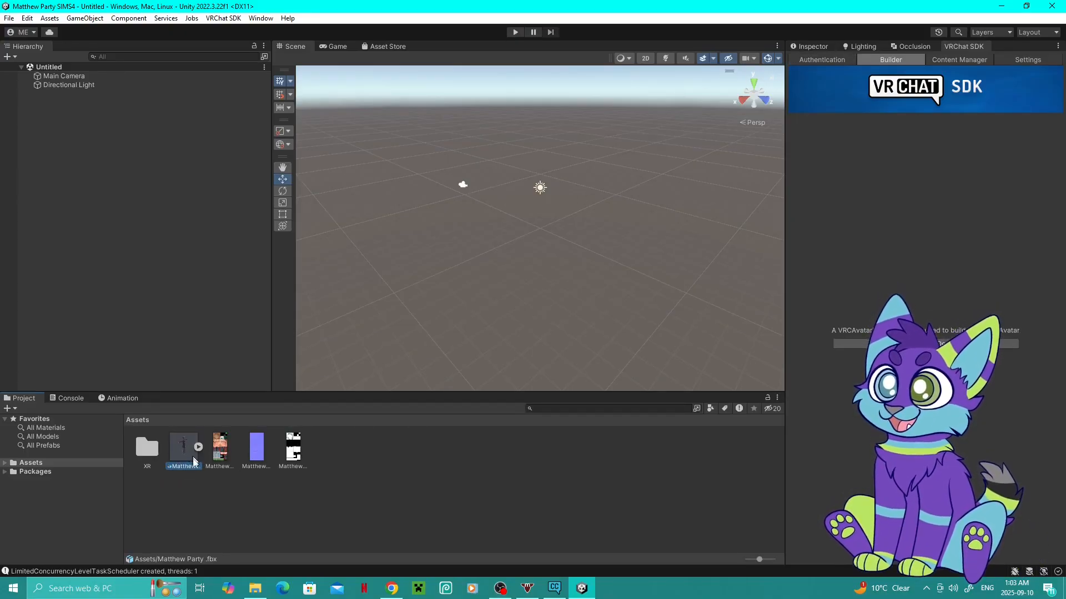
left_click(809, 48)
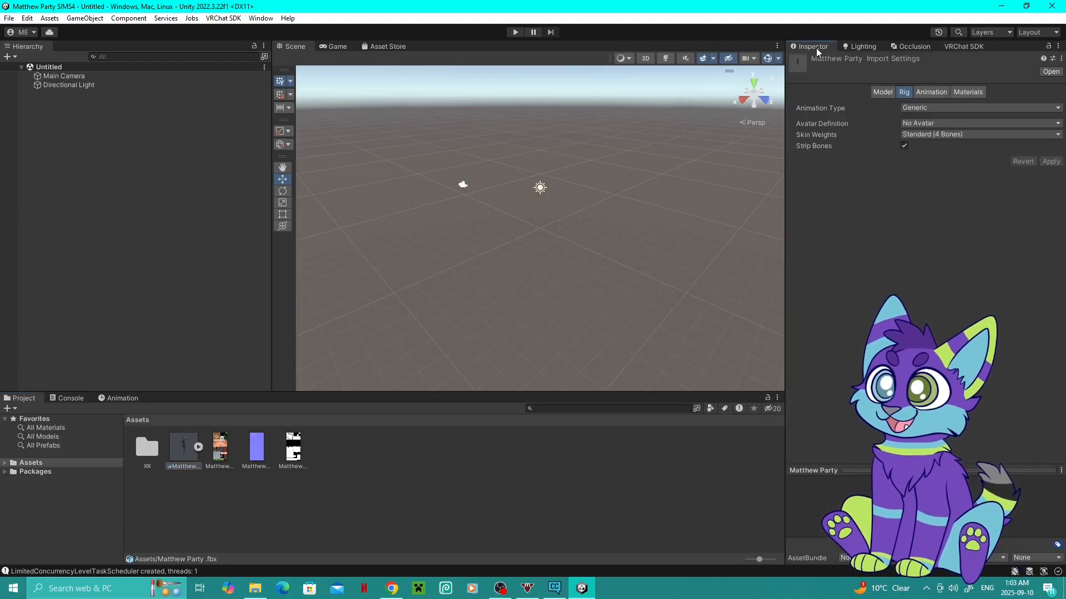
left_click(916, 108)
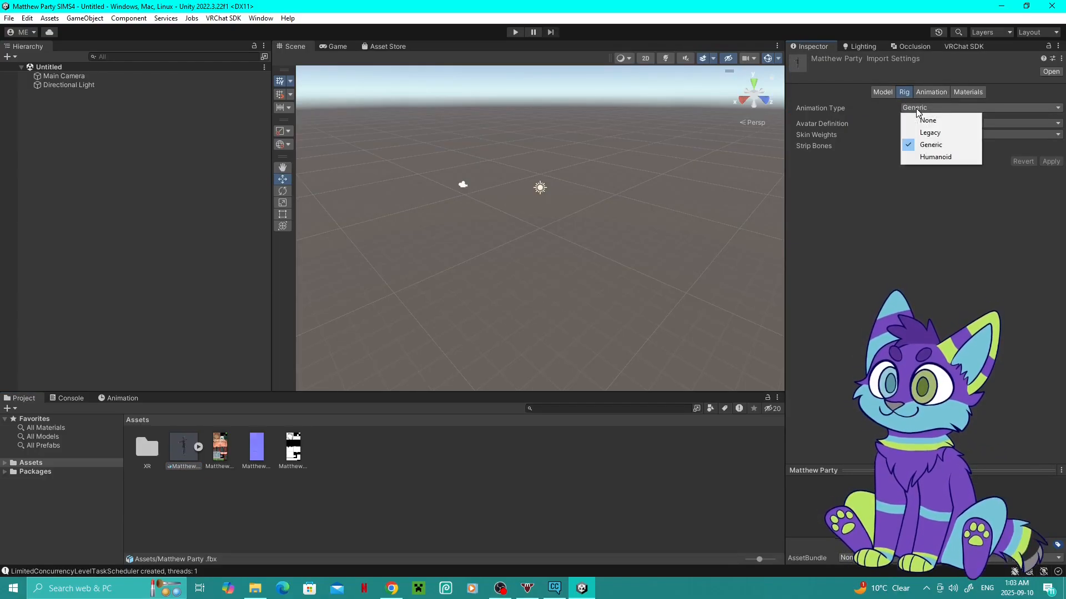
left_click(936, 161)
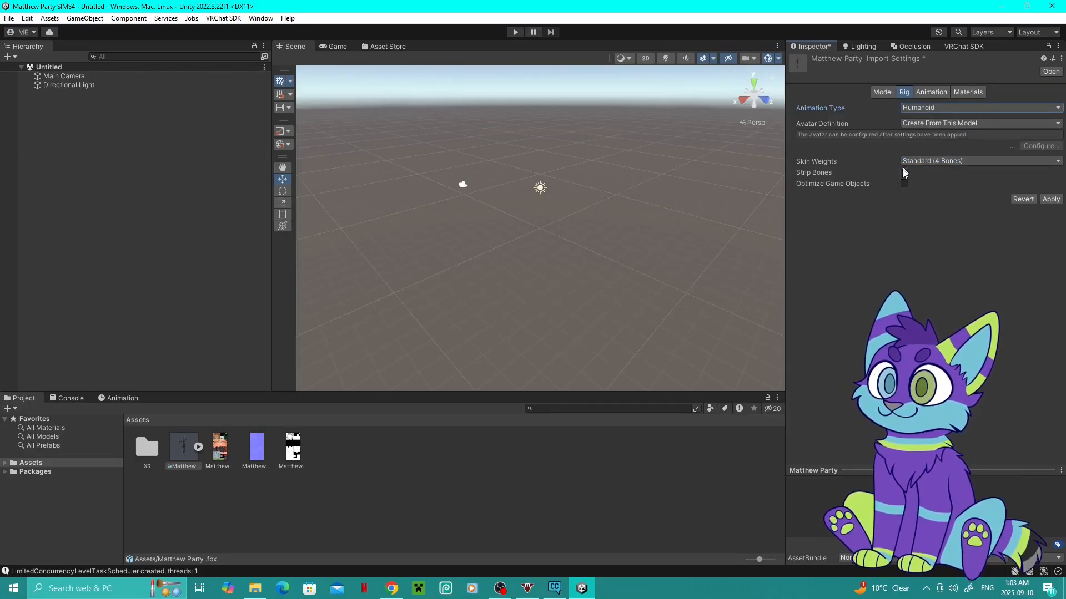
left_click(1050, 199)
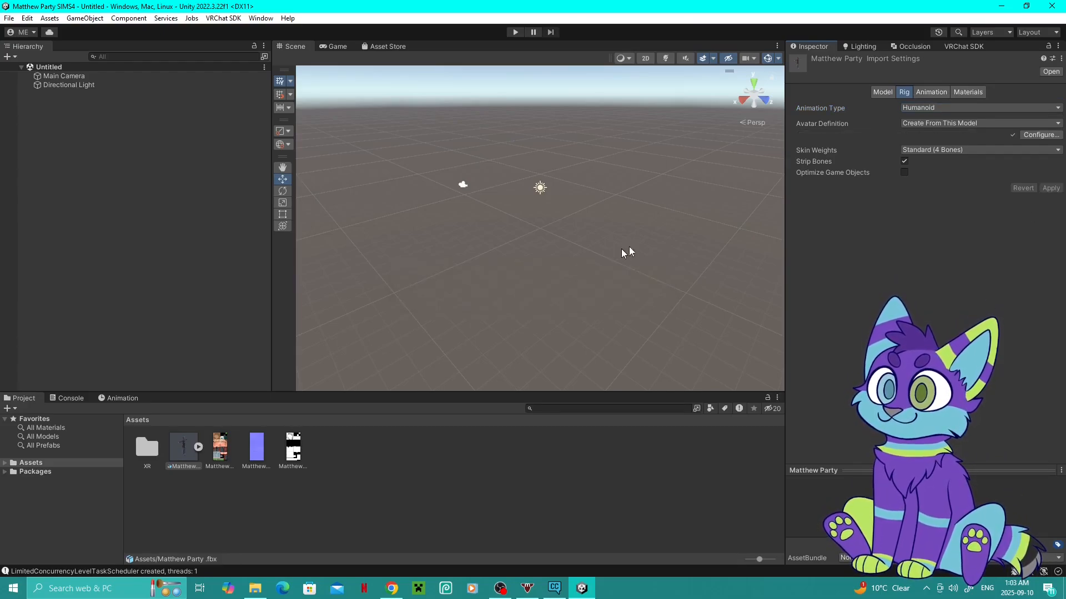
- Try to add a VRCAvatarDescriptor directly to the FBX model asset through the VRChat SDK builder
left_click(199, 447)
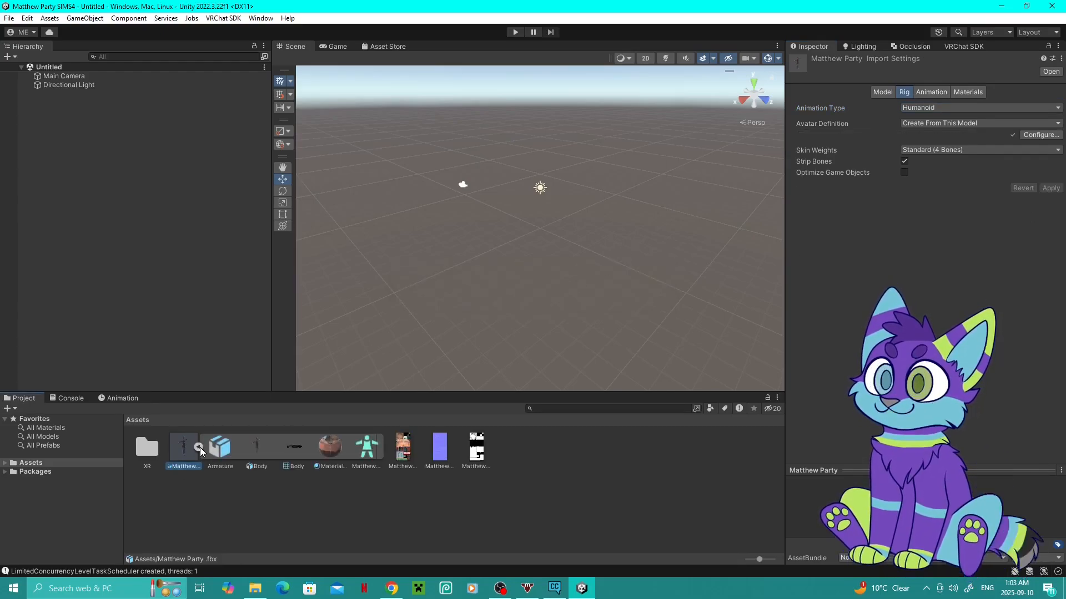
left_click(367, 449)
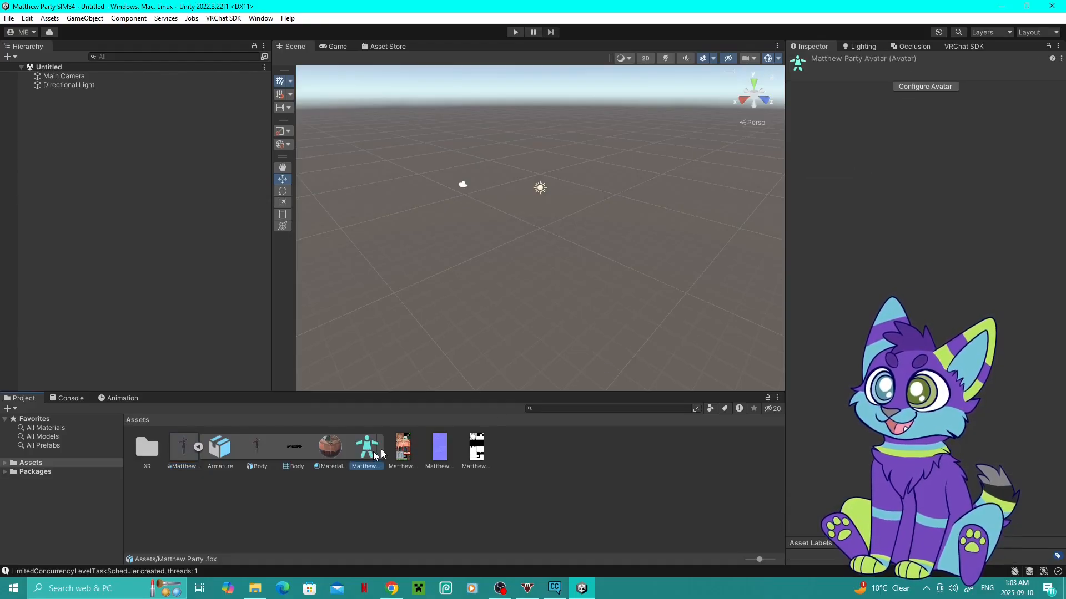
left_click(974, 47)
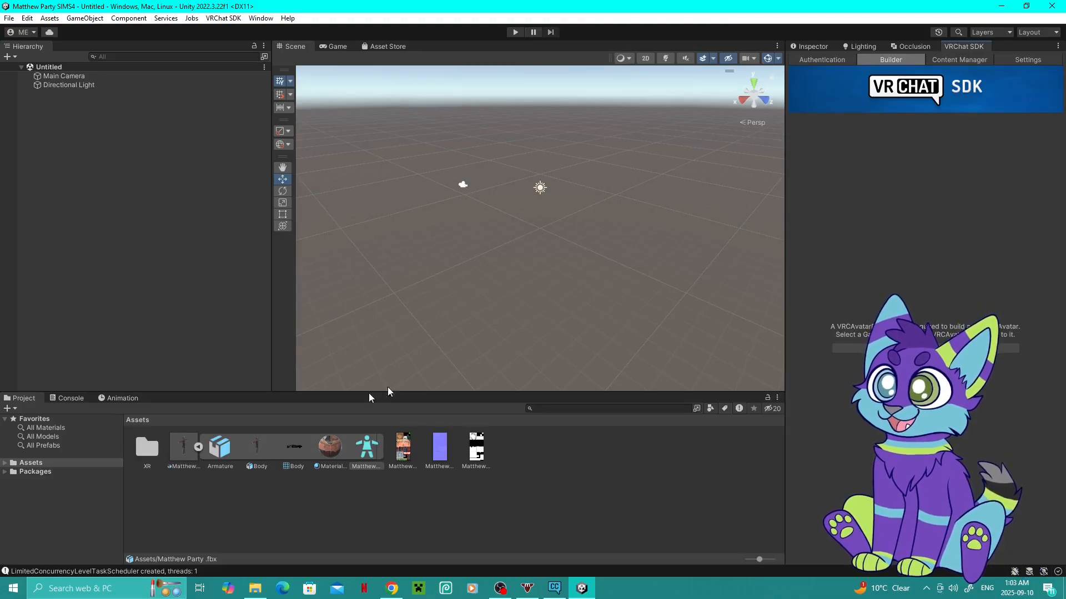
left_click(186, 452)
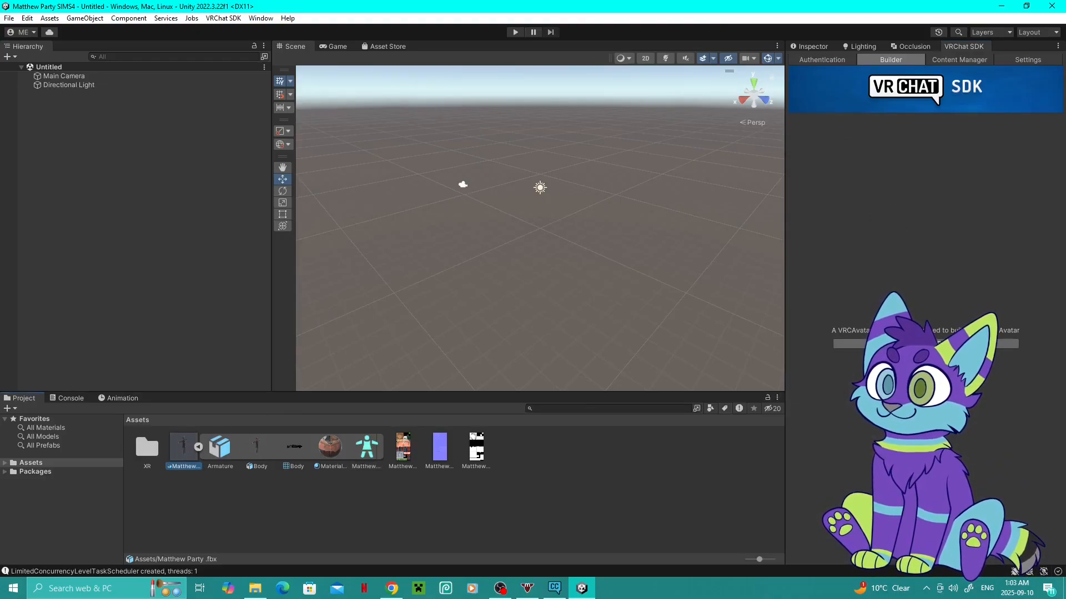
left_click(925, 344)
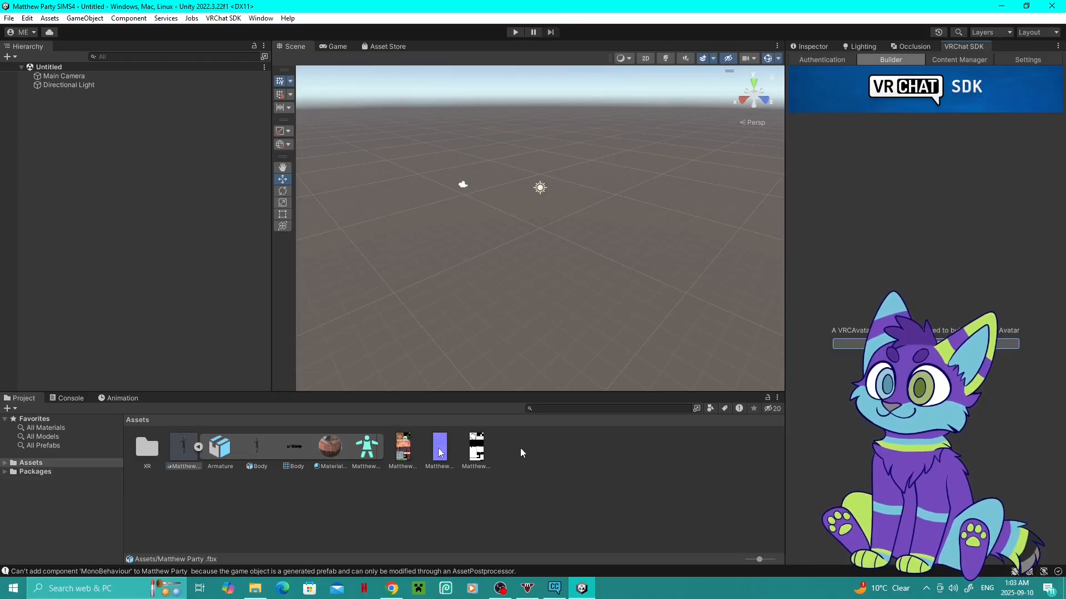
- Place the FBX model in the scene and add a VRCAvatarDescriptor to it through the VRChat SDK
left_click_drag(189, 455, 88, 128)
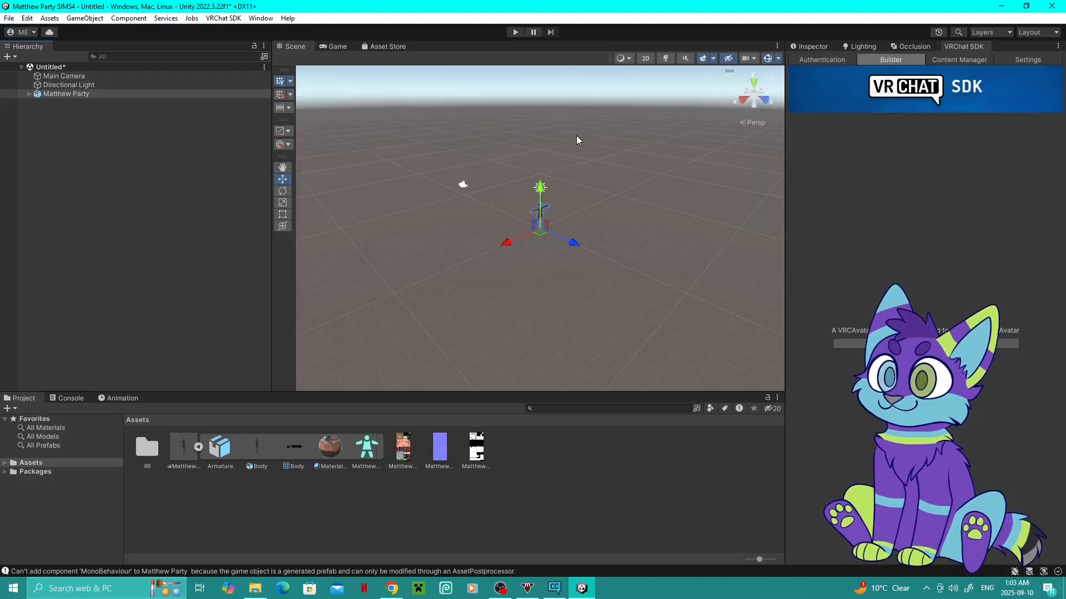
scroll(576, 135, "up", 5)
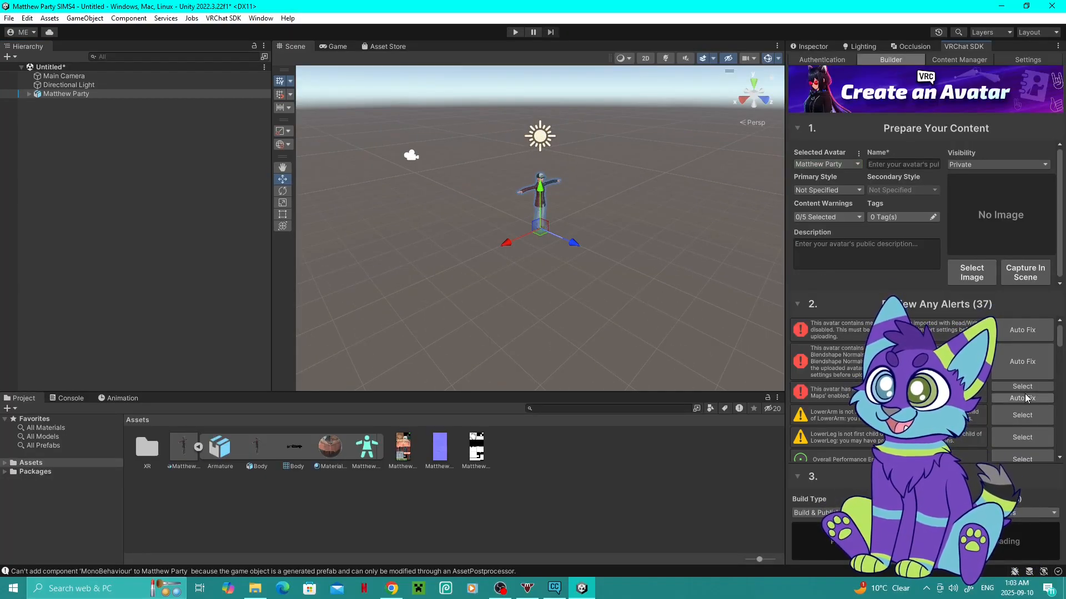
- Auto-fix the avatar's error alerts on mesh Read/Write, blendshape normals and texture mip maps, and review the remaining alerts
left_click(1041, 335)
left_click(1039, 335)
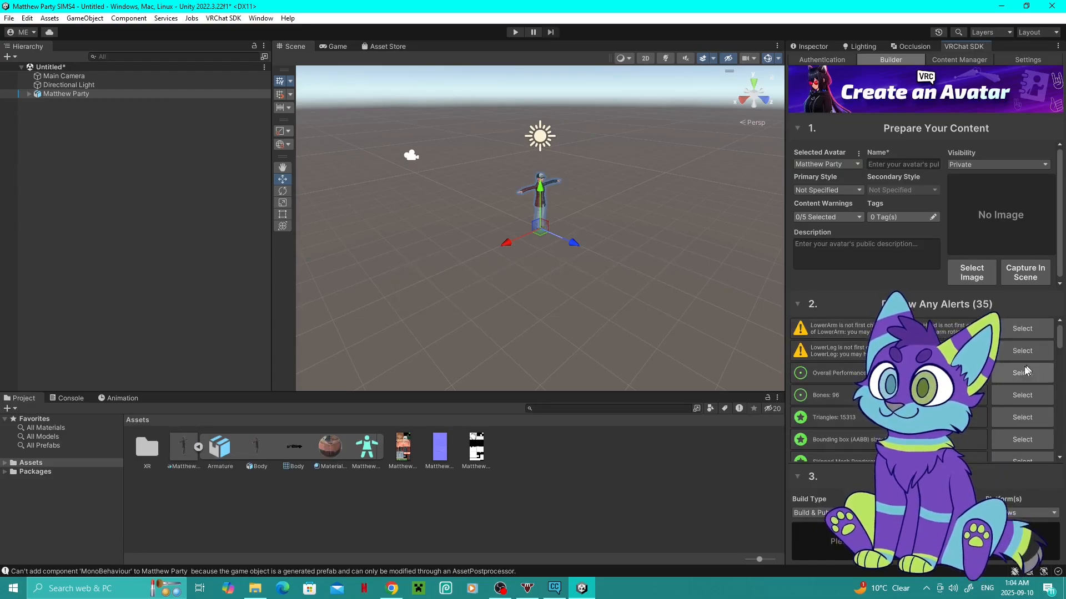
scroll(1020, 368, "down", 5)
scroll(1021, 368, "down", 3)
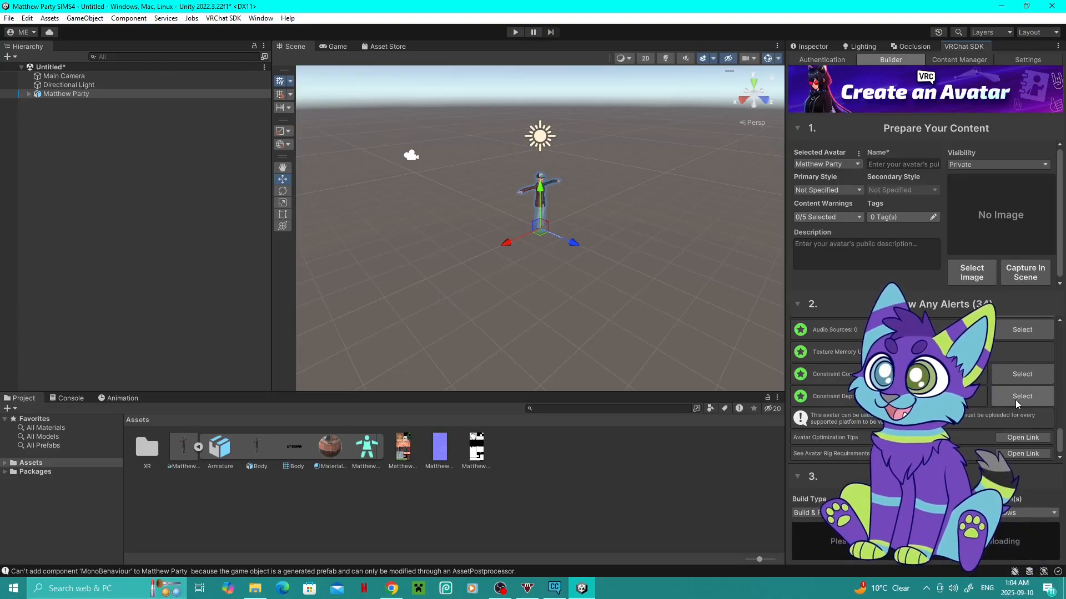
scroll(1017, 400, "up", 8)
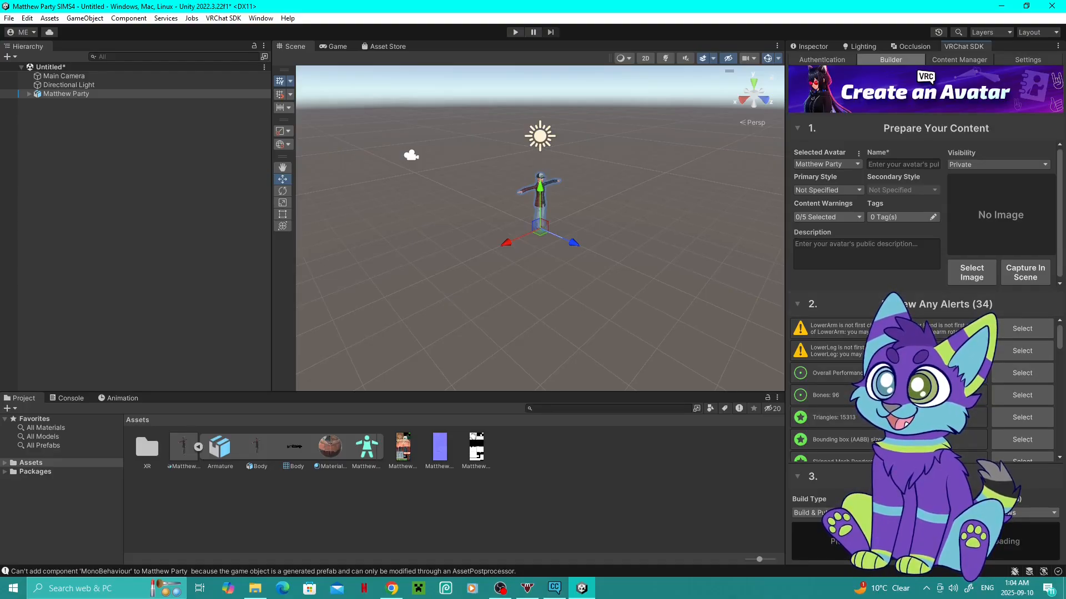
- Start editing the avatar descriptor's view position and raise it to eye height, Y about 1.75
left_click(809, 46)
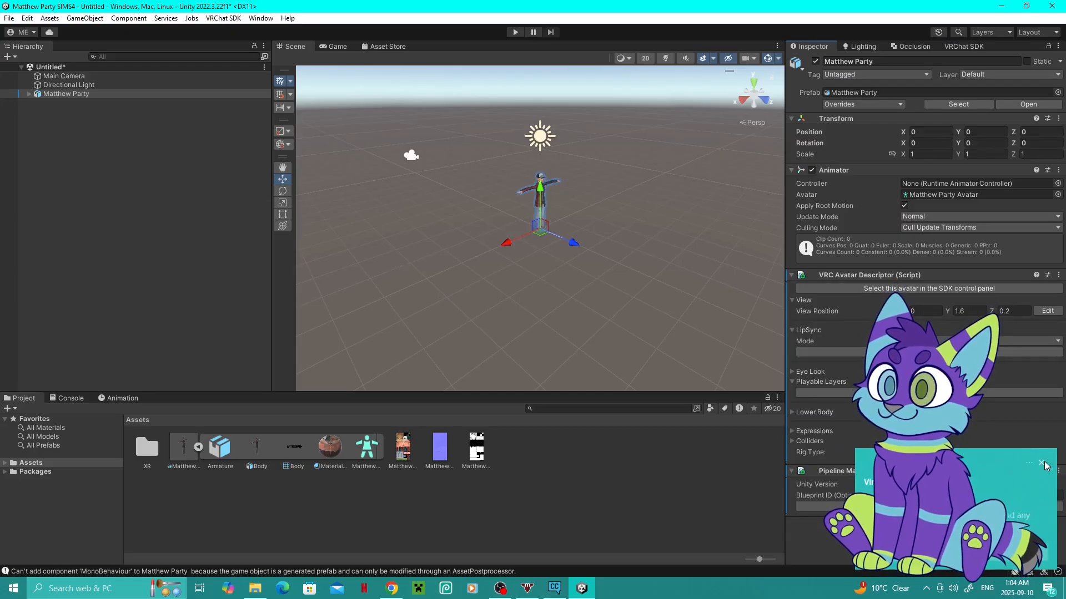
left_click(1042, 465)
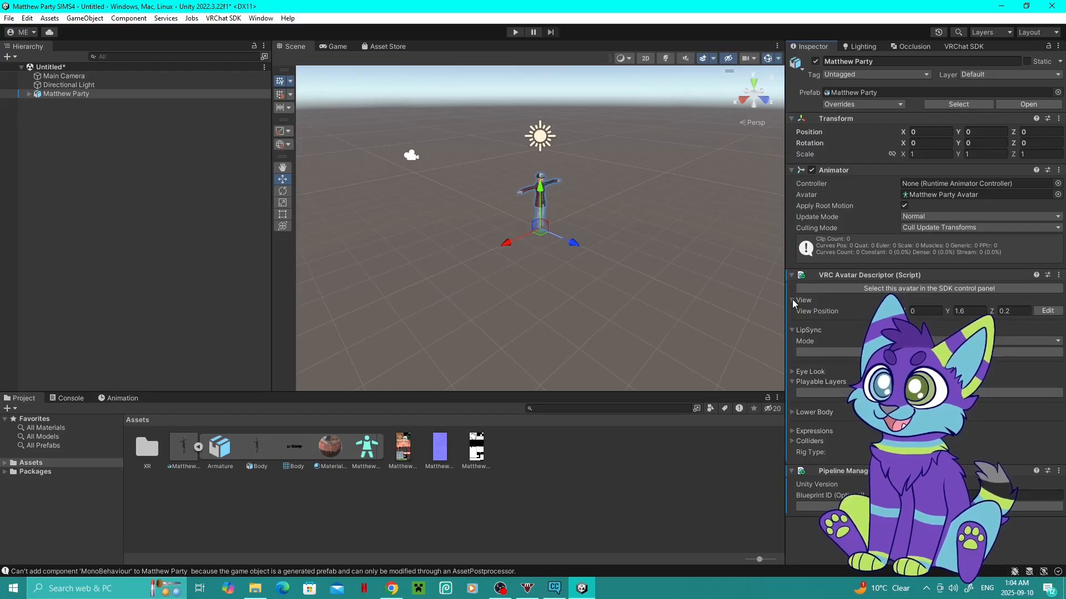
scroll(545, 99, "up", 3)
scroll(545, 99, "up", 3)
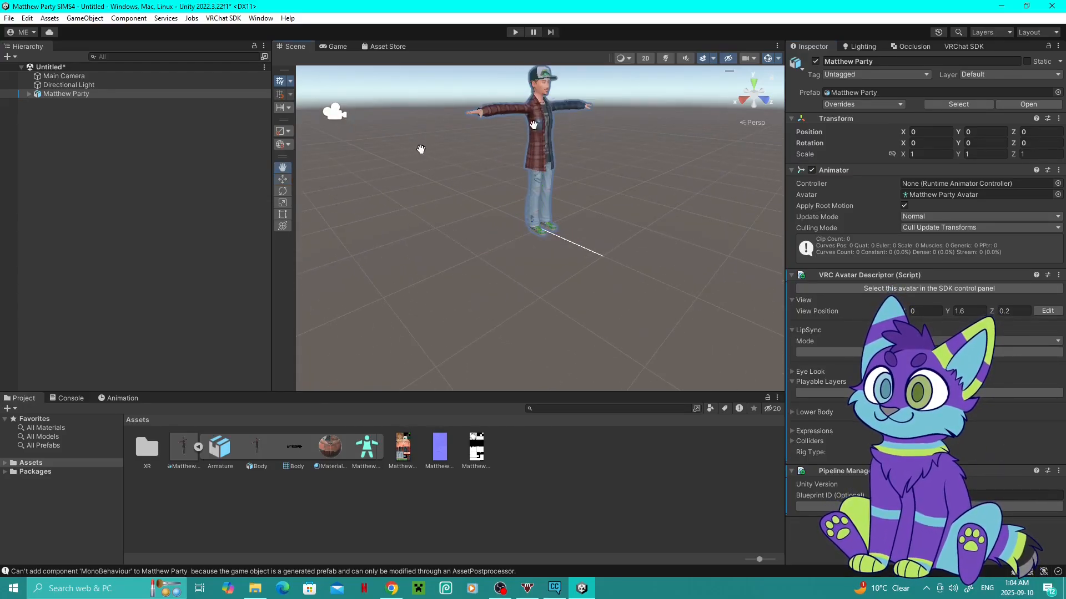
left_click_drag(475, 106, 485, 197)
scroll(541, 191, "up", 6)
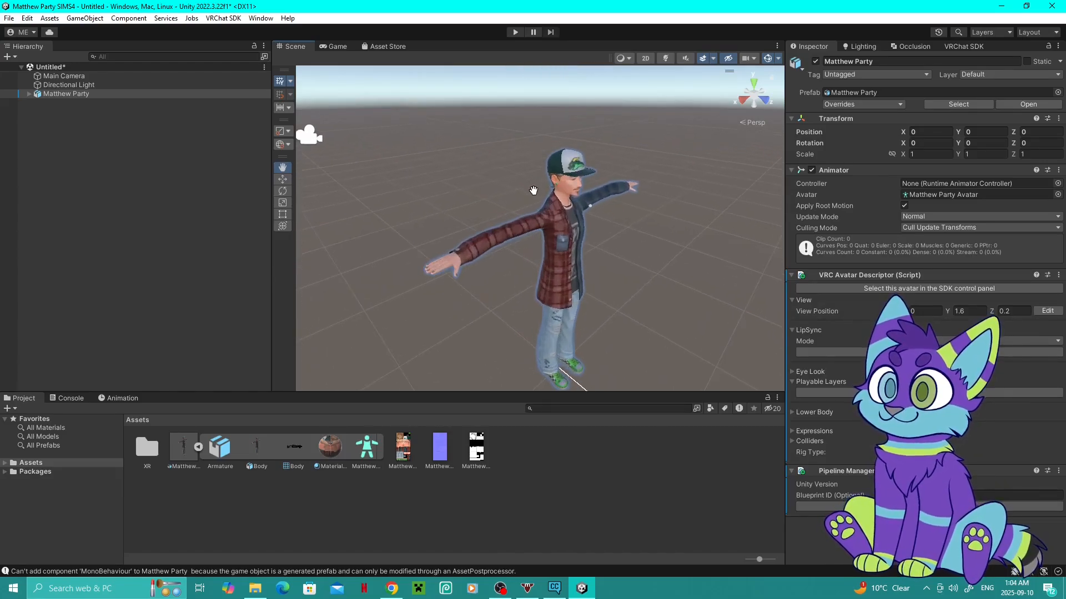
right_click_drag(680, 201, 721, 186)
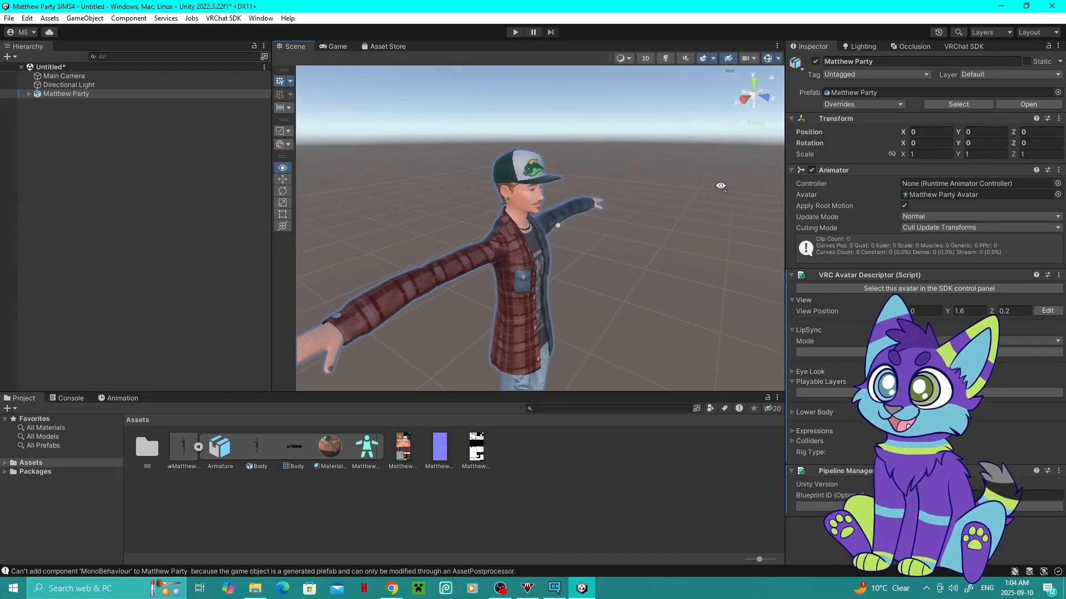
scroll(549, 201, "up", 1)
scroll(549, 201, "up", 2)
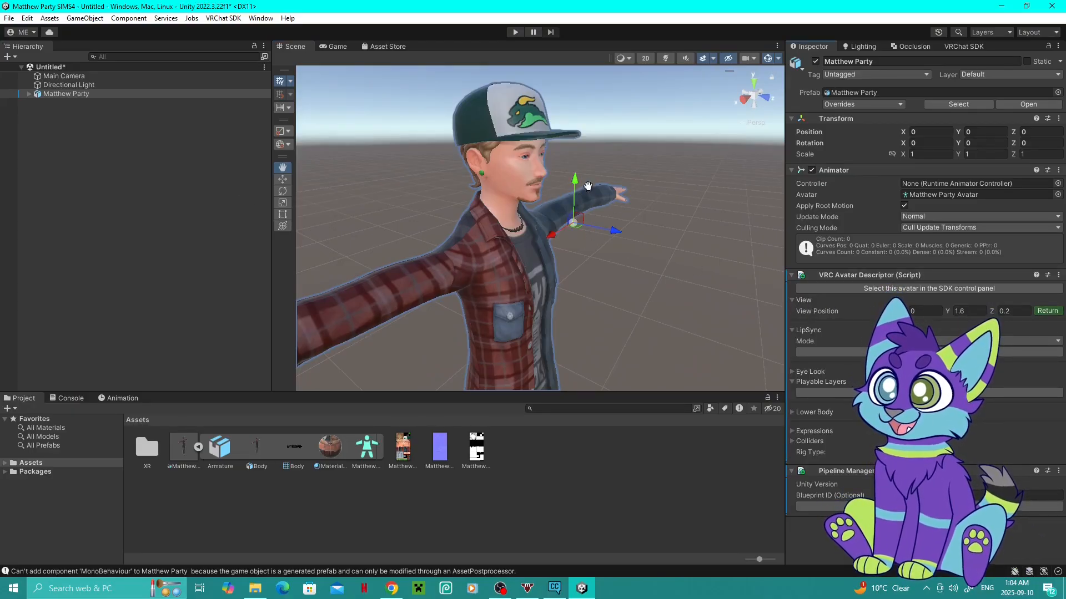
left_click_drag(575, 179, 578, 114)
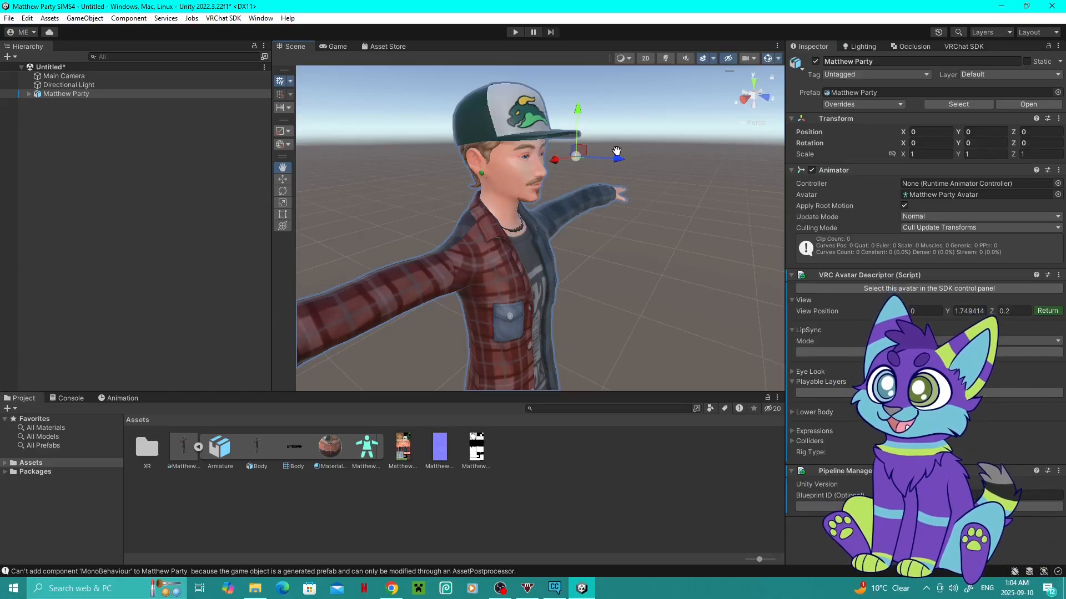
- Move the view position back to the front of the face, Z about 0.10 and X about -0.002, and finish editing it
left_click_drag(581, 156, 575, 157)
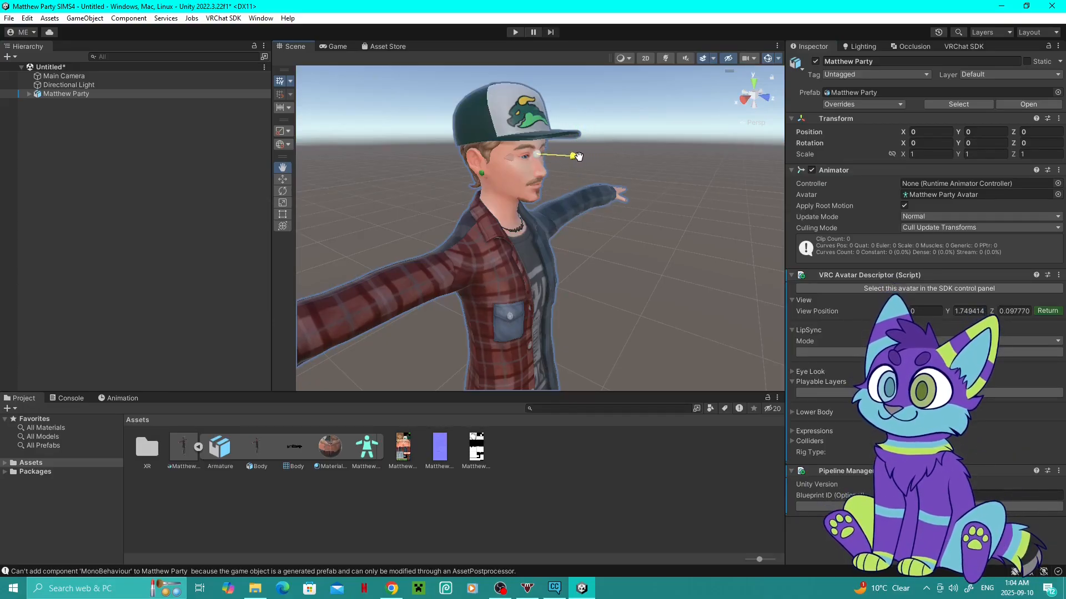
left_click_drag(618, 231, 597, 232, "alt")
right_click_drag(597, 232, 681, 230)
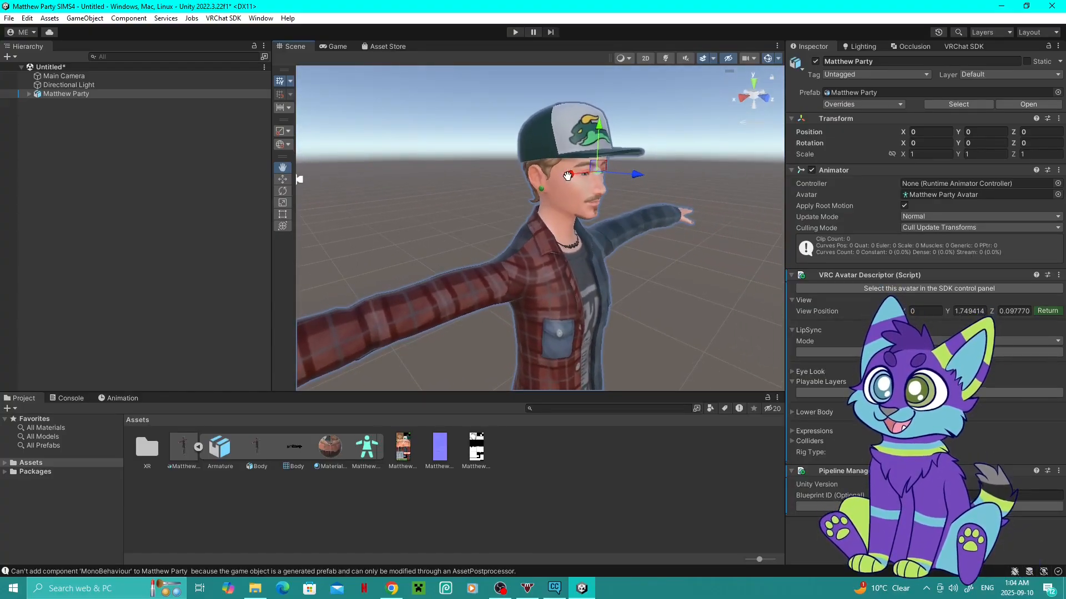
left_click_drag(570, 175, 567, 175)
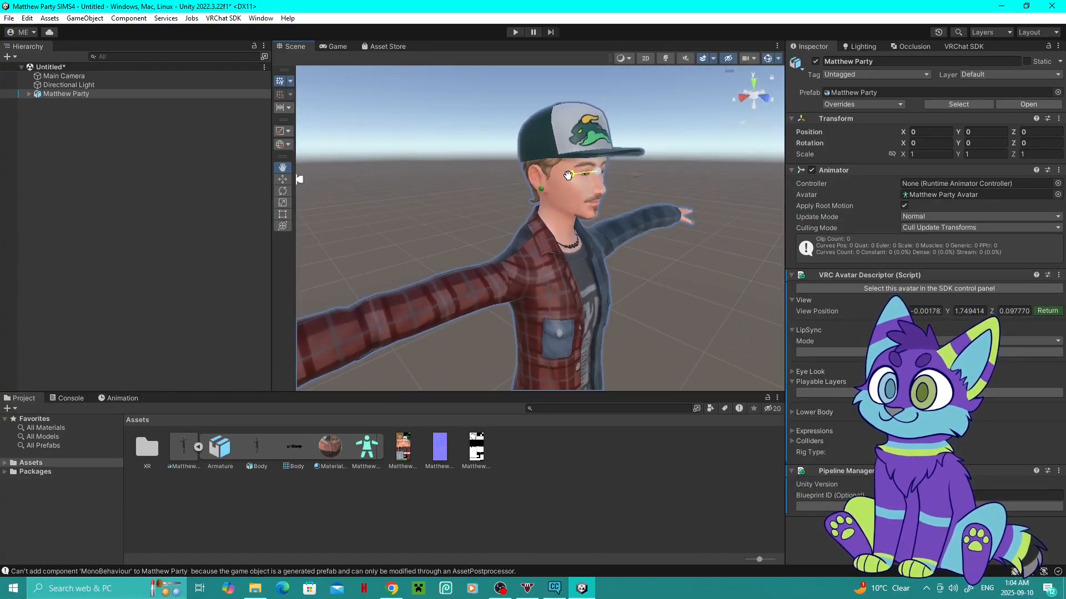
left_click_drag(640, 175, 638, 177)
scroll(599, 176, "up", 3)
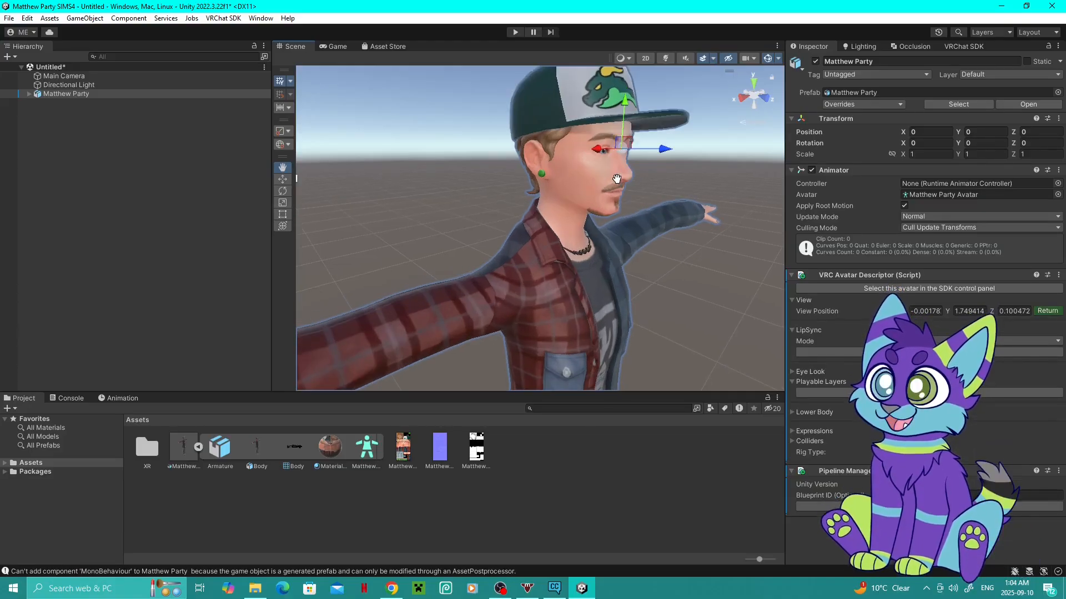
scroll(635, 178, "down", 2)
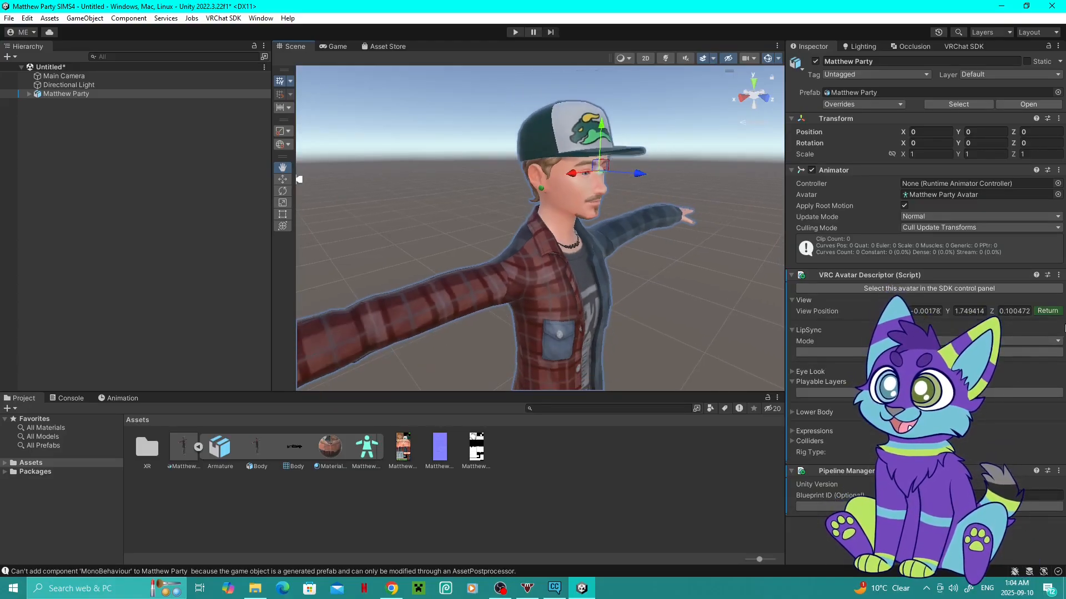
left_click(1048, 312)
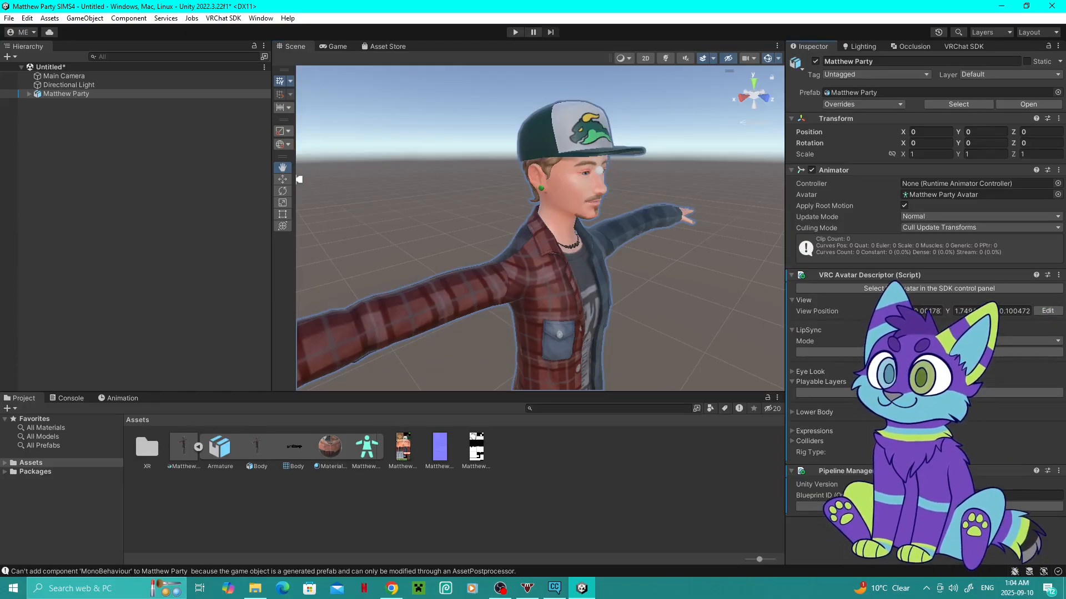
left_click(792, 299)
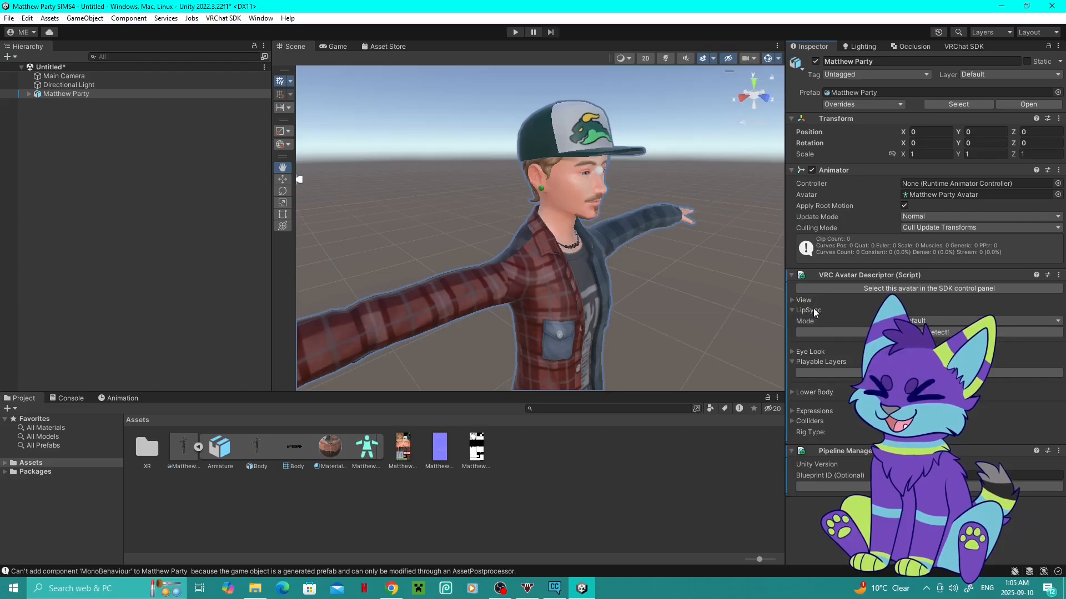
- Set the LipSync mode to Jaw Flap Bone and assign the Jaw transform as its jaw bone
left_click(920, 322)
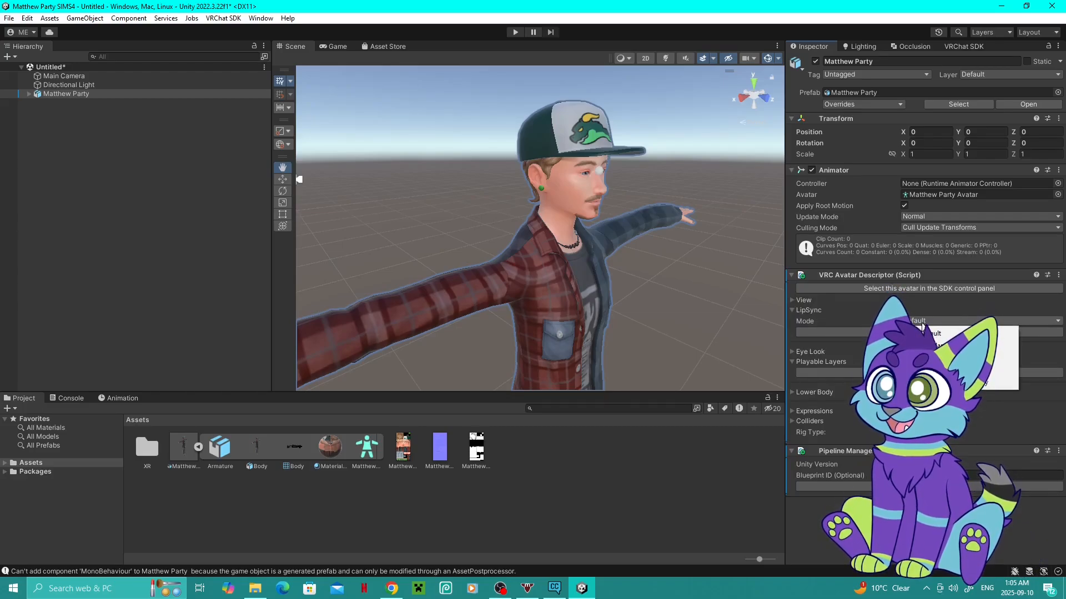
left_click(937, 346)
left_click(937, 333)
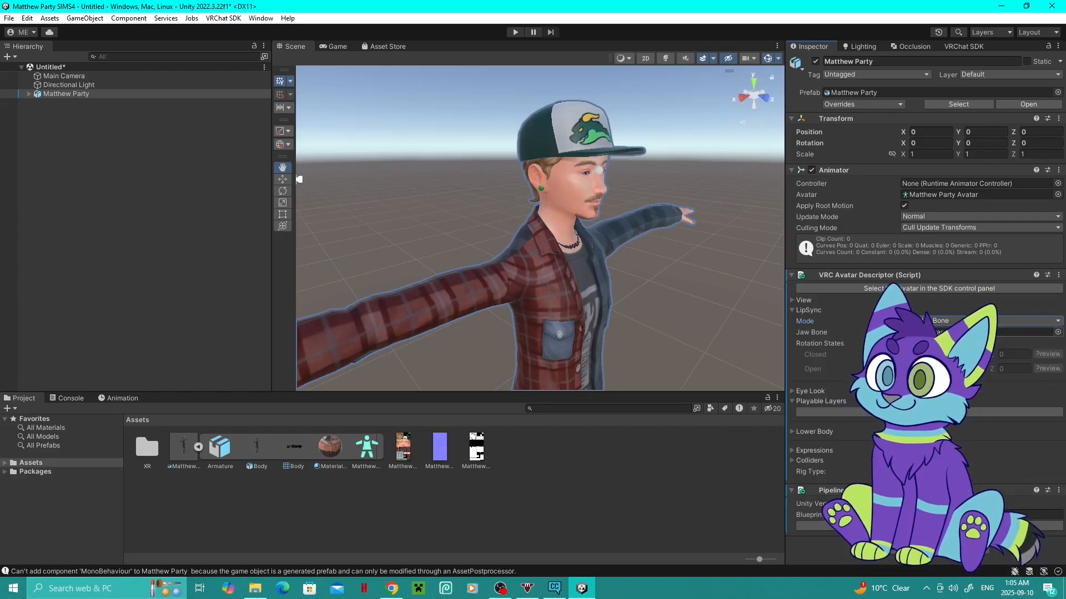
left_click(1057, 332)
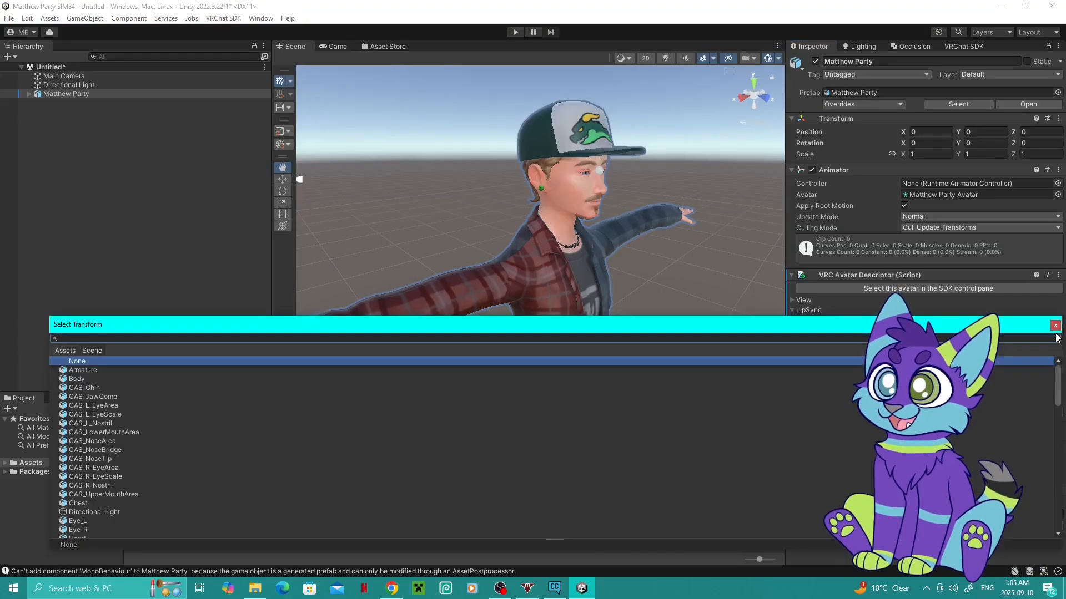
scroll(121, 463, "down", 8)
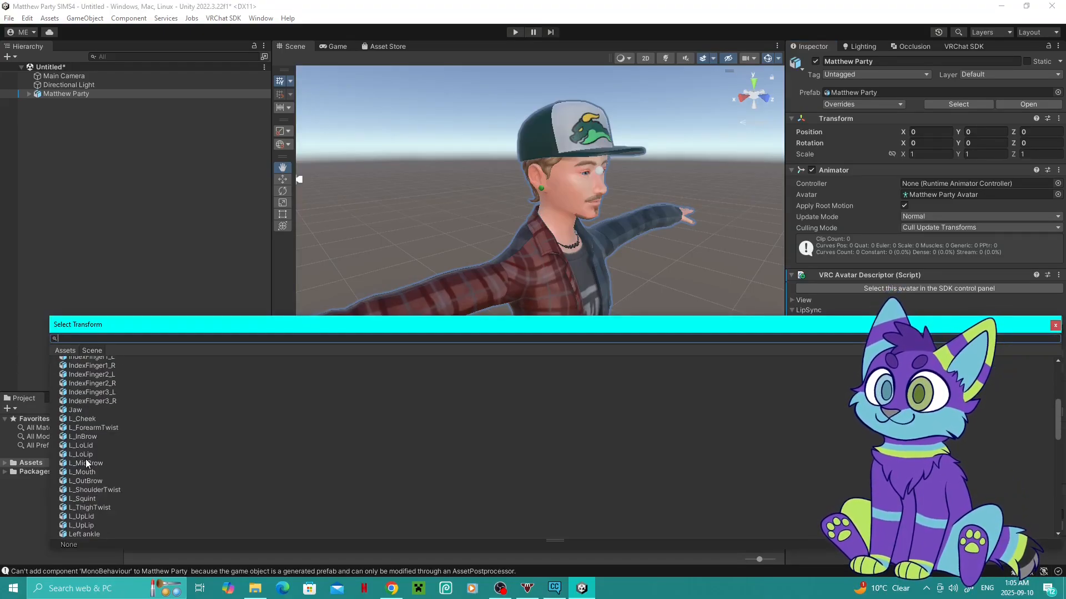
double_click(75, 409)
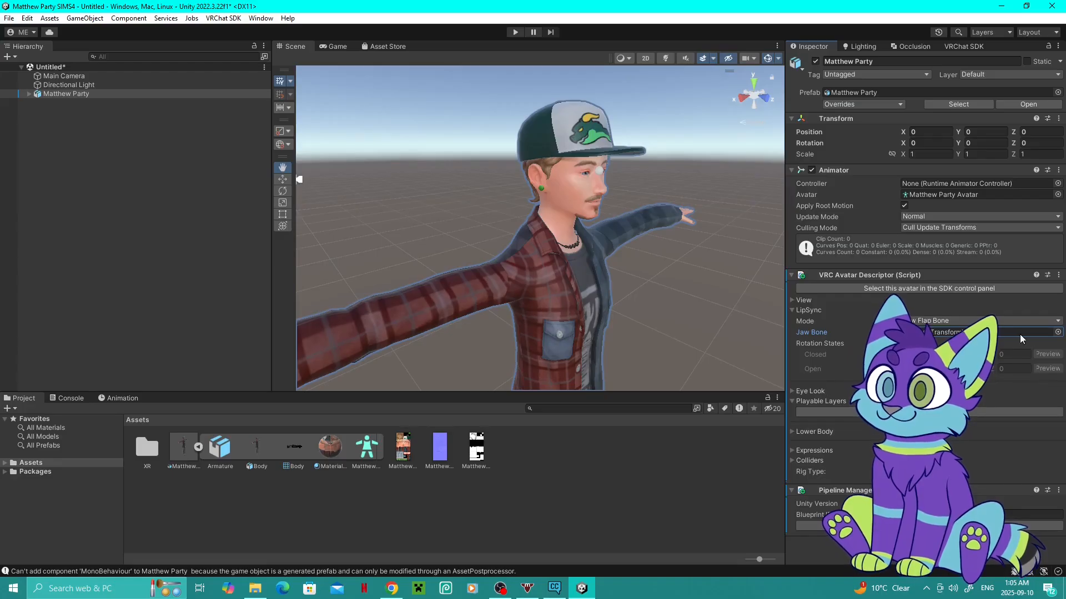
left_click(1057, 333)
scroll(92, 464, "down", 8)
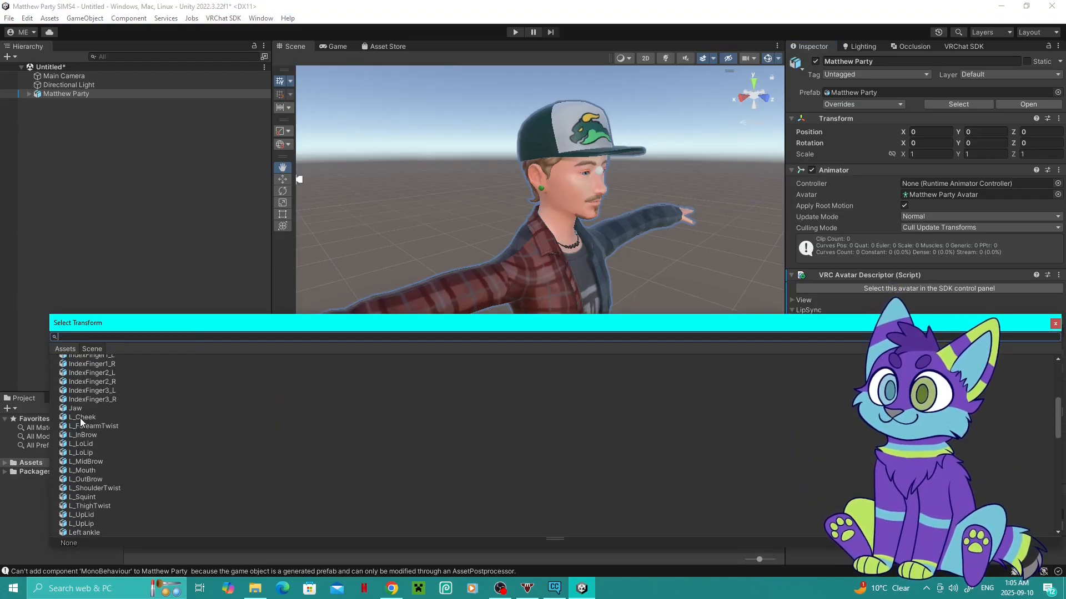
left_click(78, 409)
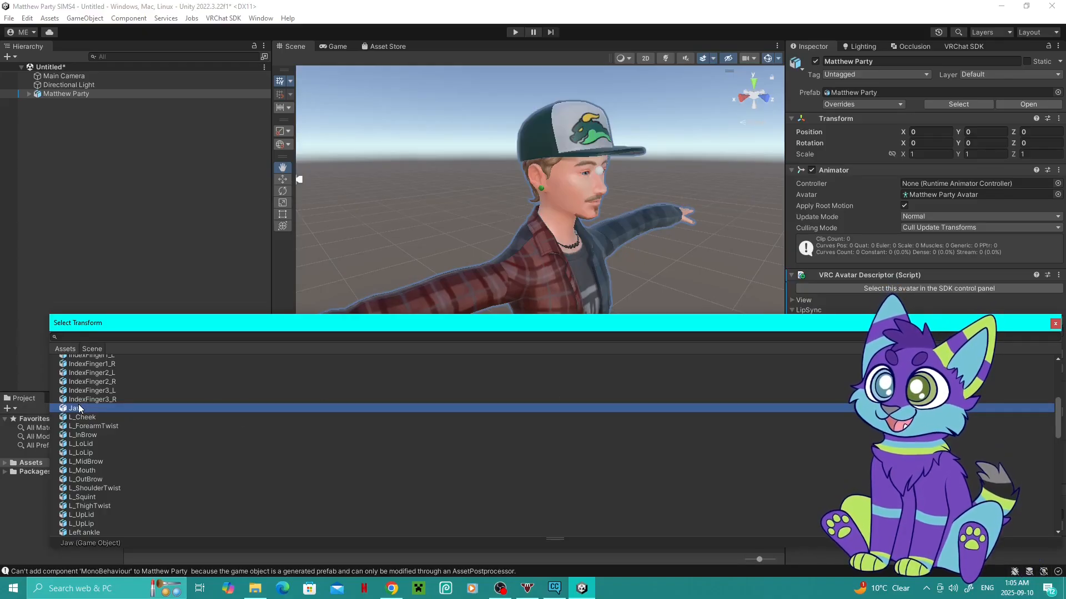
double_click(78, 410)
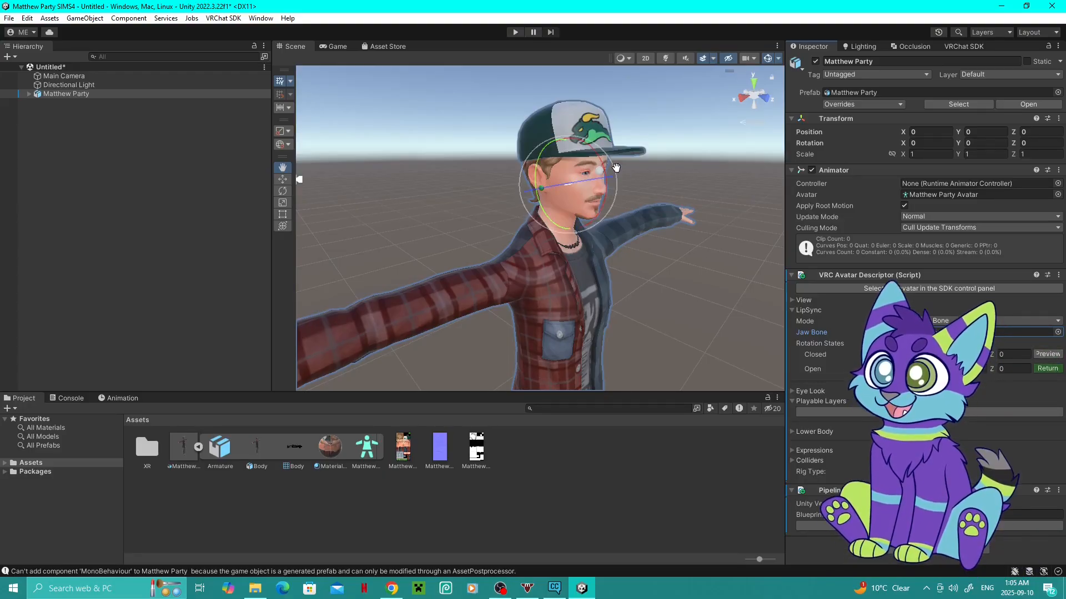
- Rotate the jaw's Open state to X about 94.67, check the open mouth from the front, and end the preview
left_click_drag(598, 160, 599, 162)
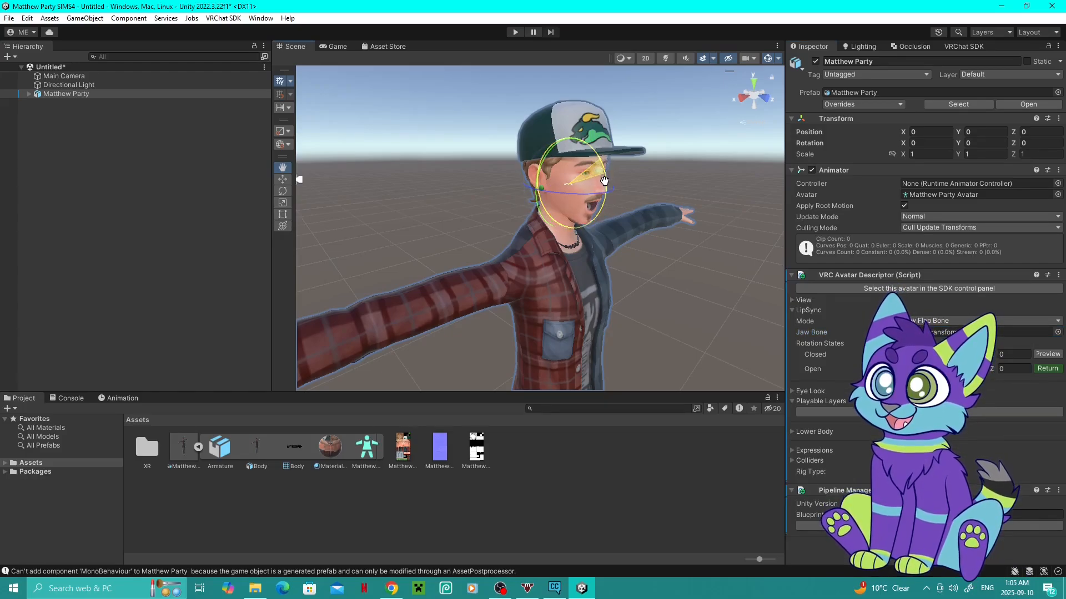
right_click_drag(646, 226, 540, 207)
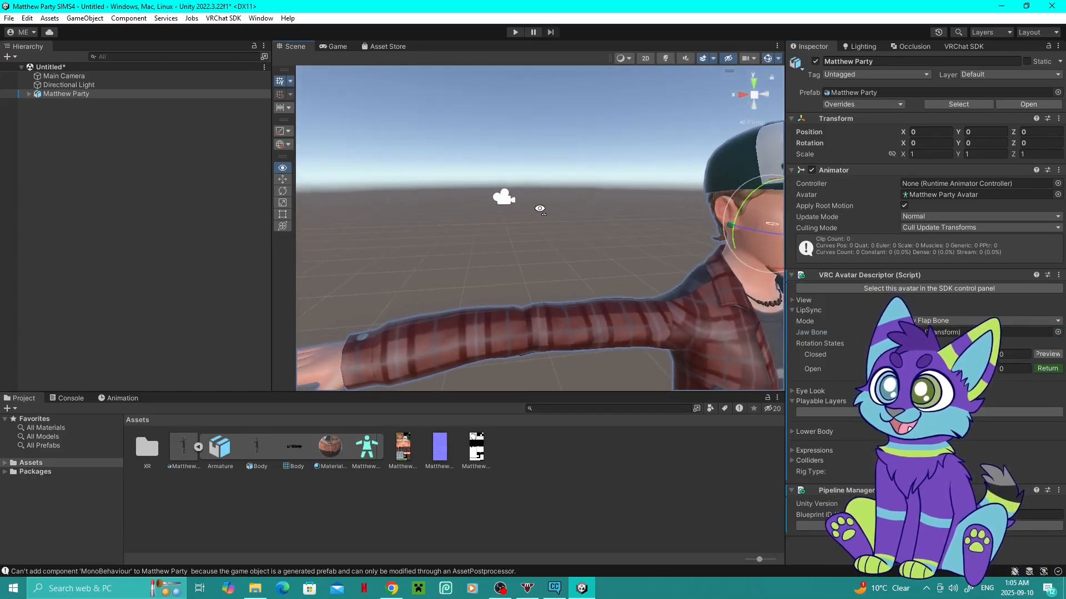
scroll(563, 211, "down", 4)
scroll(563, 210, "down", 5)
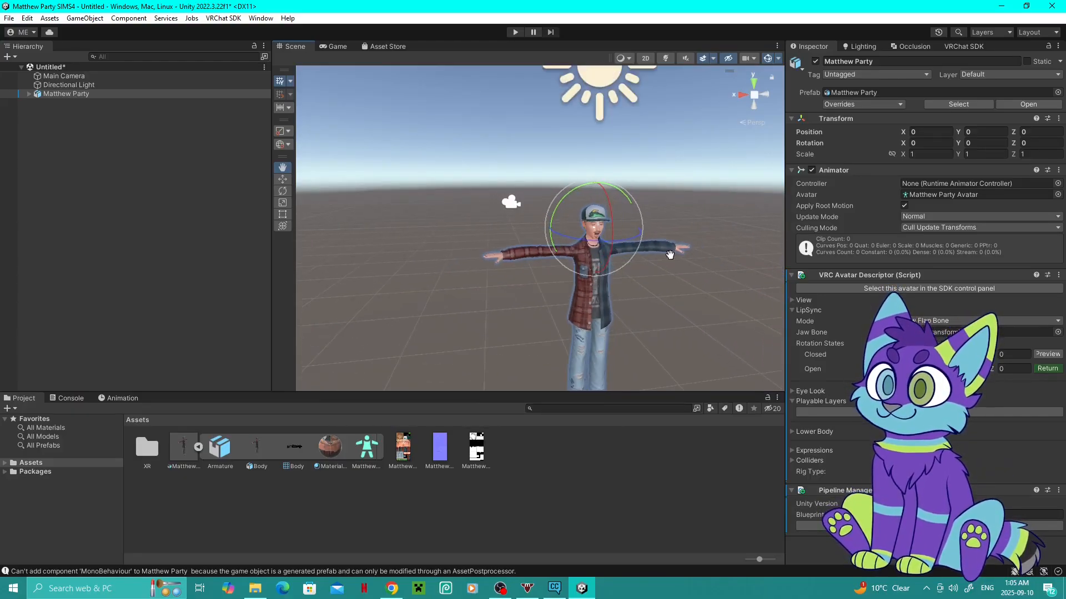
scroll(703, 256, "up", 5)
left_click_drag(583, 211, 483, 181)
scroll(440, 147, "up", 3)
left_click_drag(437, 134, 464, 149)
scroll(465, 150, "up", 3)
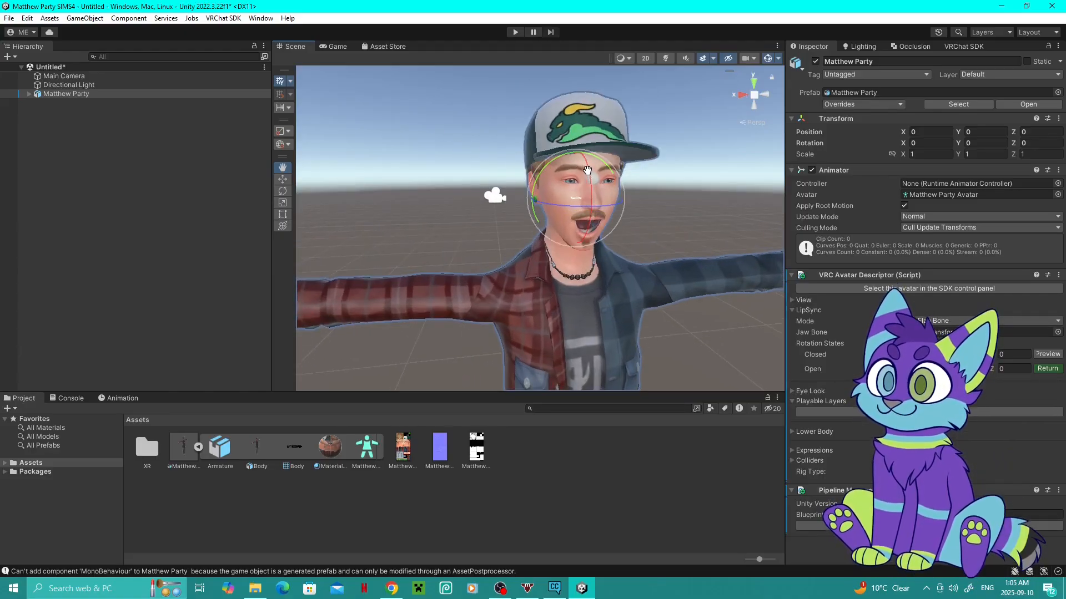
scroll(602, 261, "down", 3)
scroll(603, 261, "up", 3)
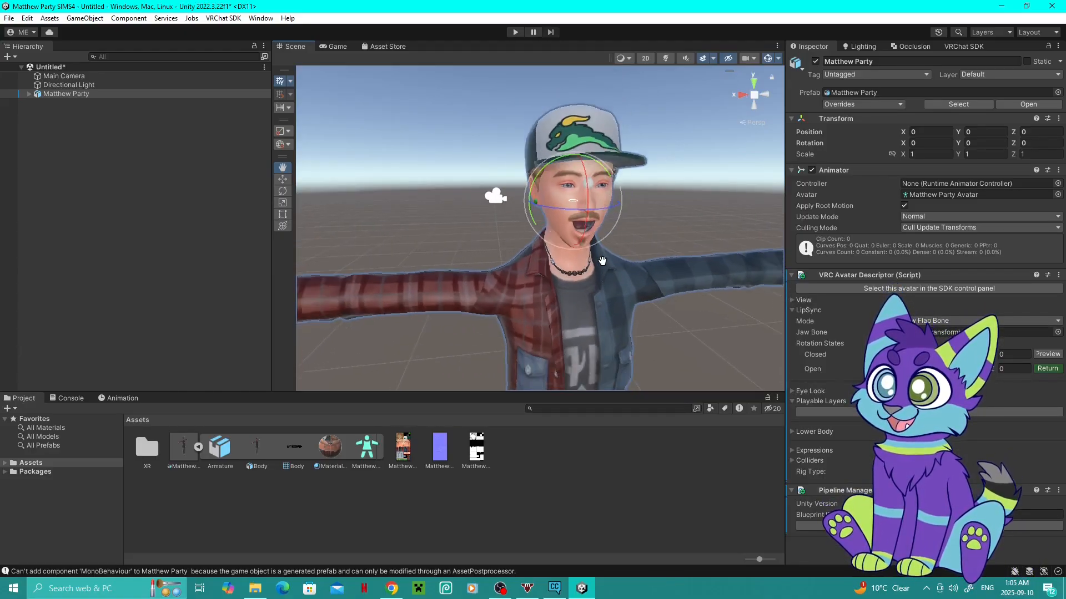
scroll(603, 261, "down", 2)
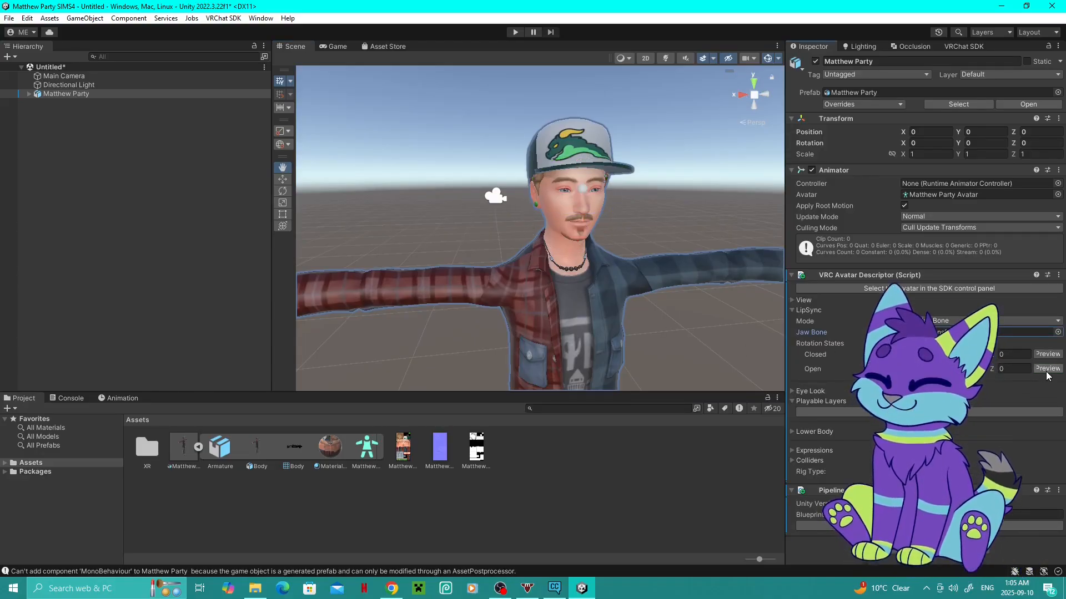
- Enable Eye Look and assign Eye_L as the left eye bone and Eye_R as the right eye bone
left_click(794, 392)
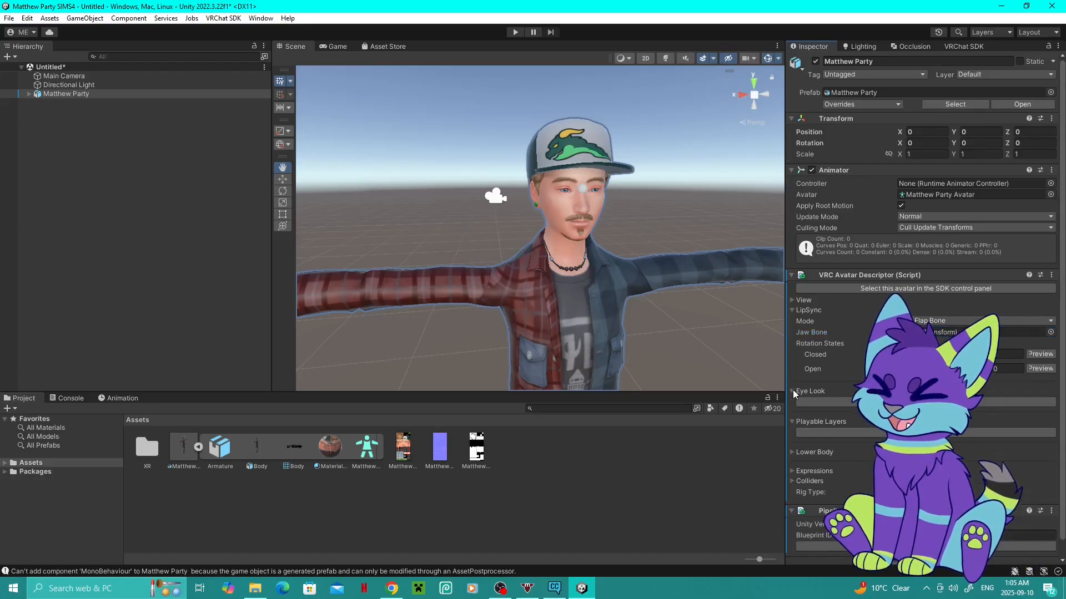
scroll(921, 278, "down", 4)
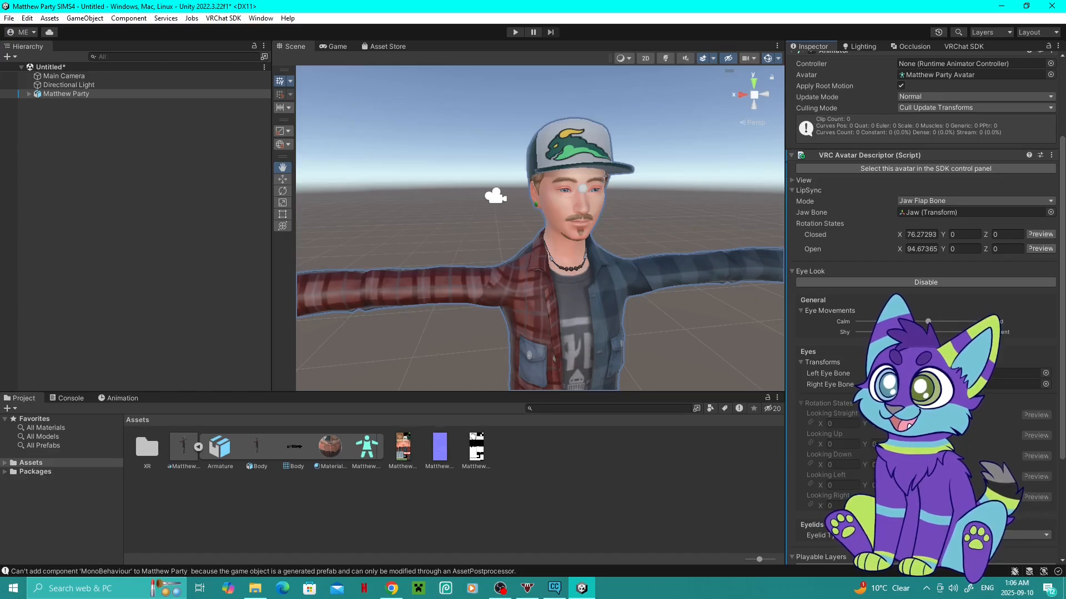
left_click(1046, 373)
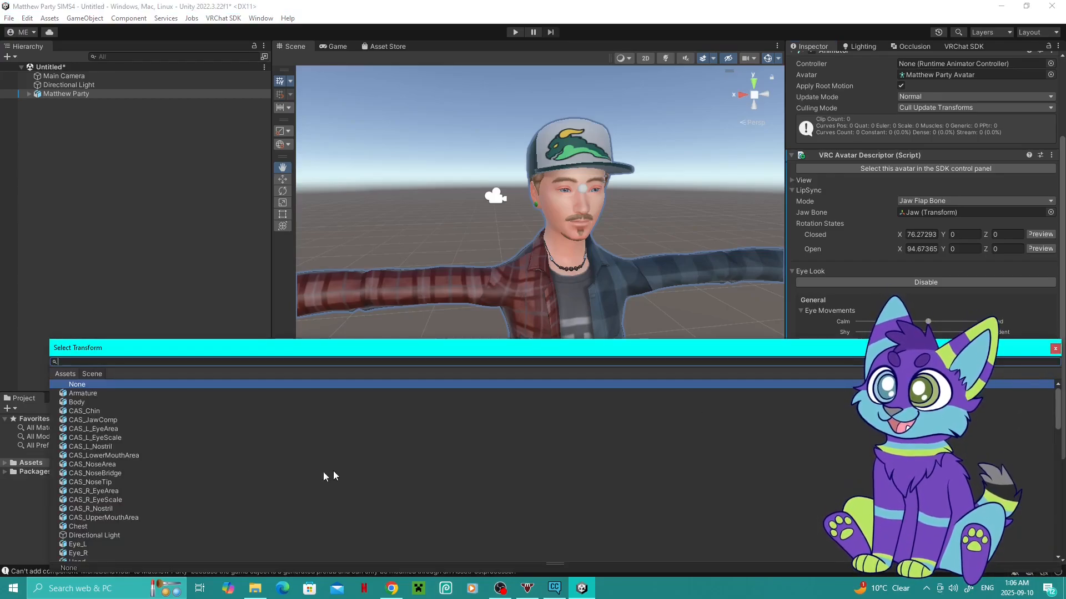
double_click(78, 545)
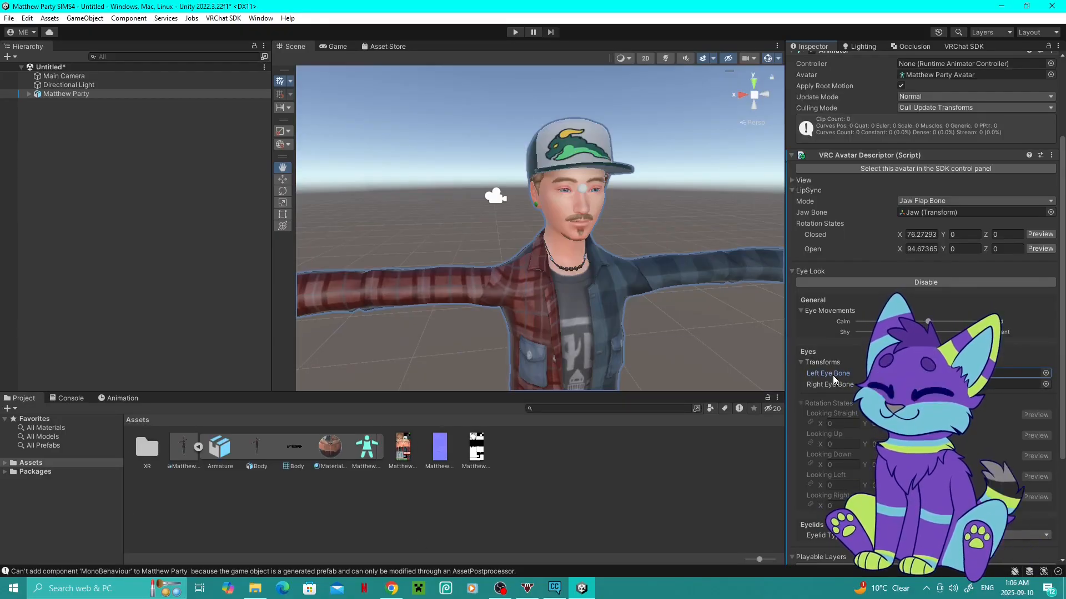
left_click(1045, 384)
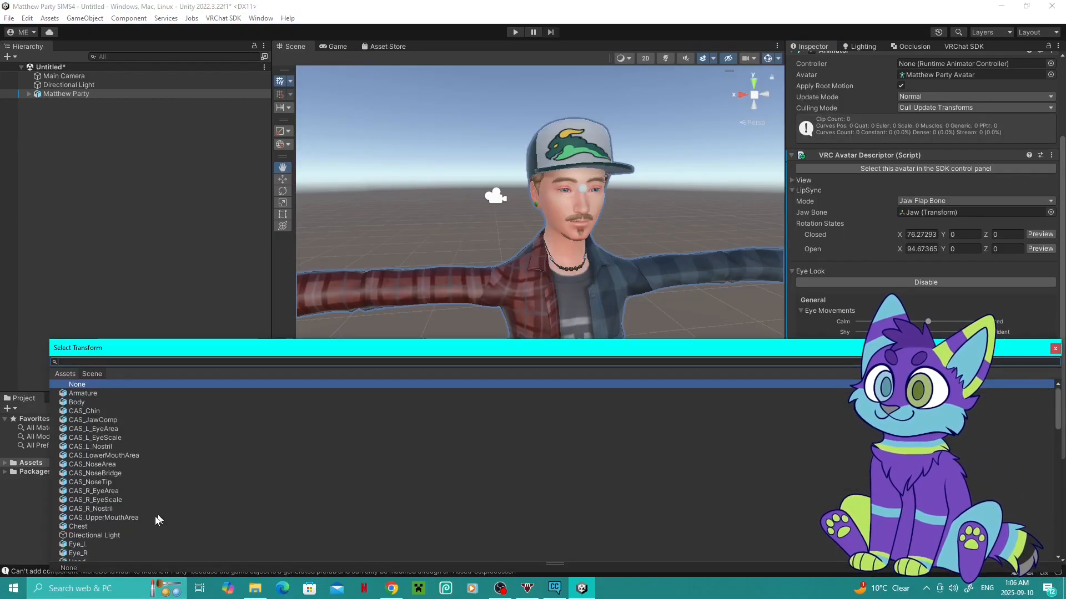
double_click(78, 553)
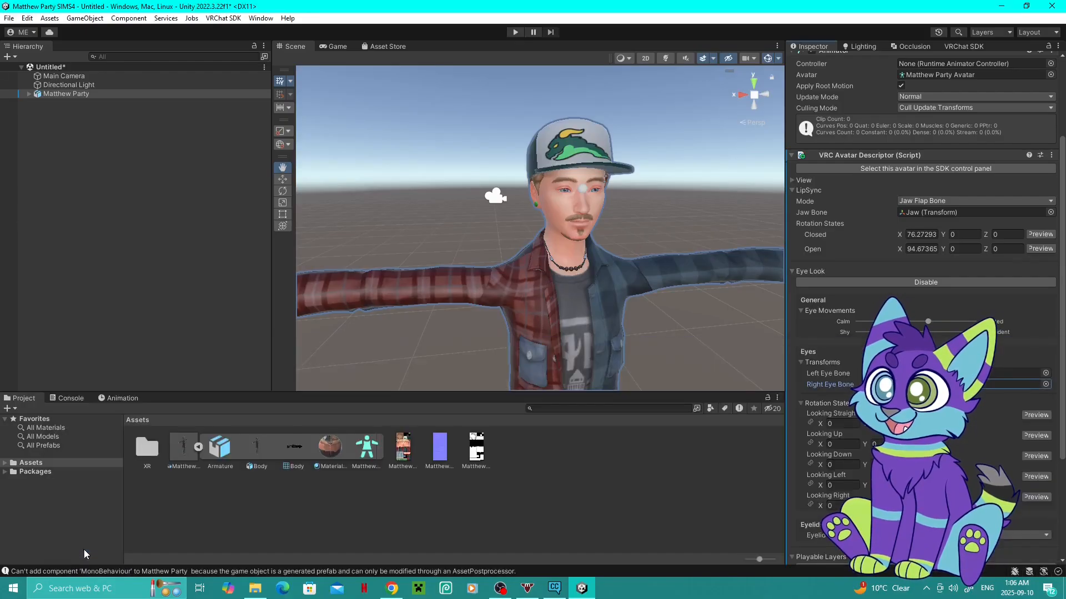
scroll(680, 201, "up", 3)
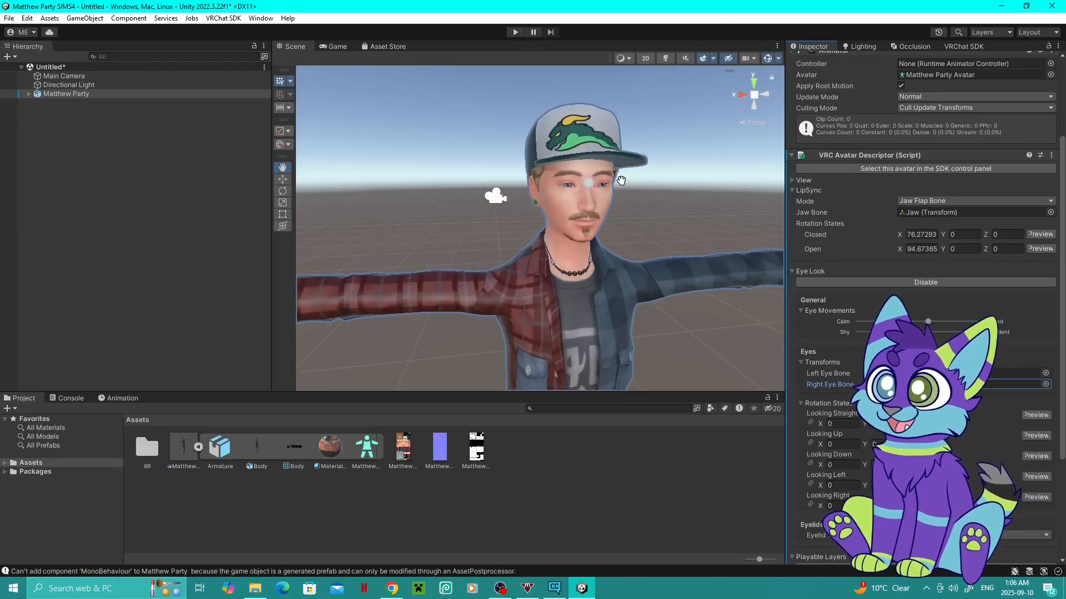
- Face the avatar from the front, preview the Looking Straight state, rotate the eyes to X about -93.63, and end the preview
left_click_drag(681, 200, 659, 205)
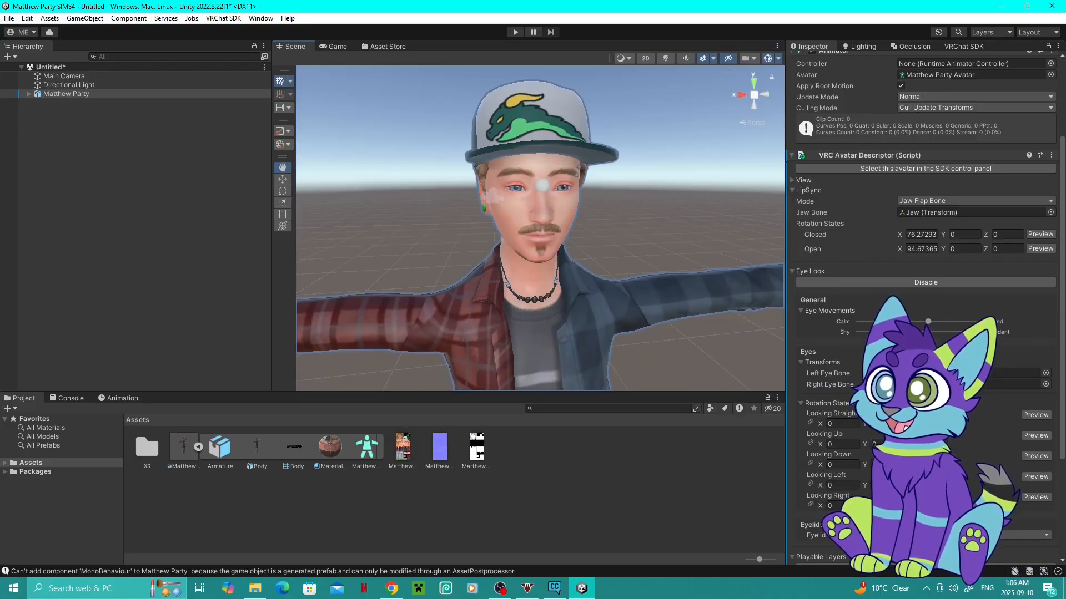
left_click_drag(695, 217, 685, 214)
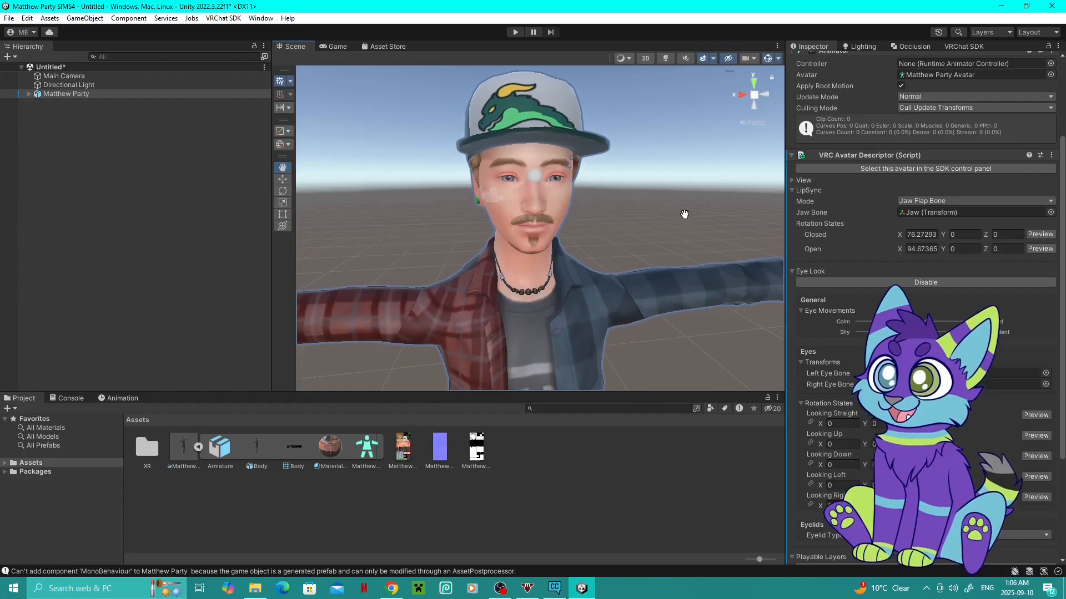
left_click(1036, 416)
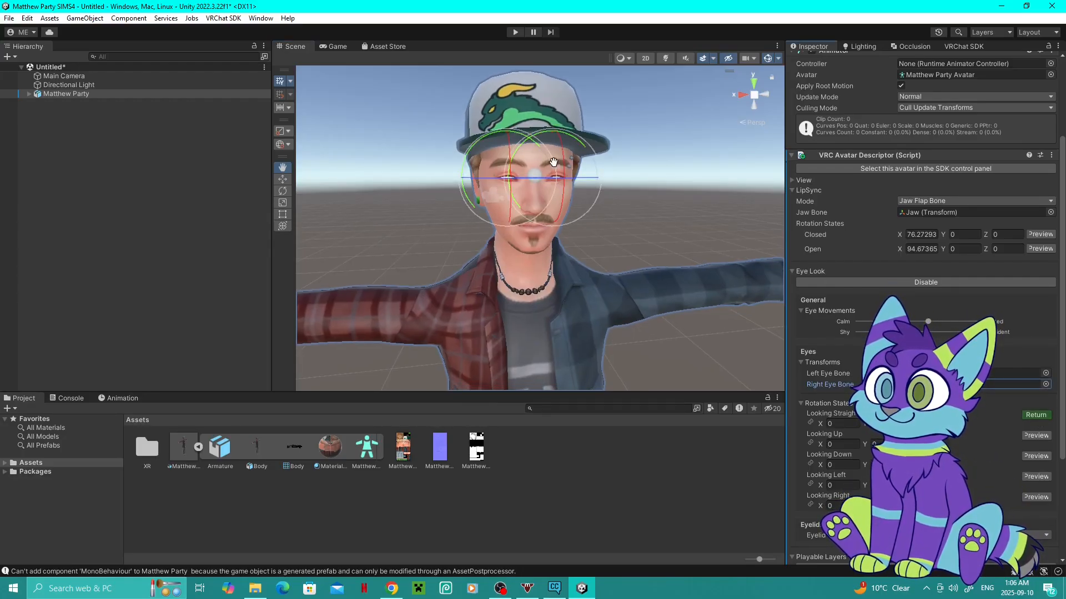
left_click_drag(507, 151, 396, 28)
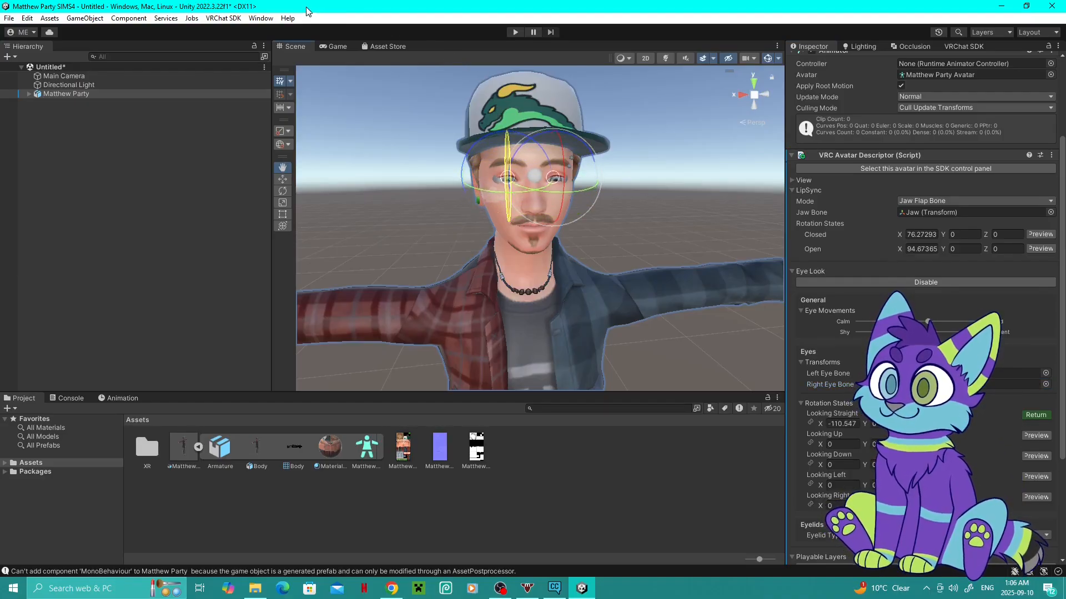
left_click_drag(278, 595, 598, 199)
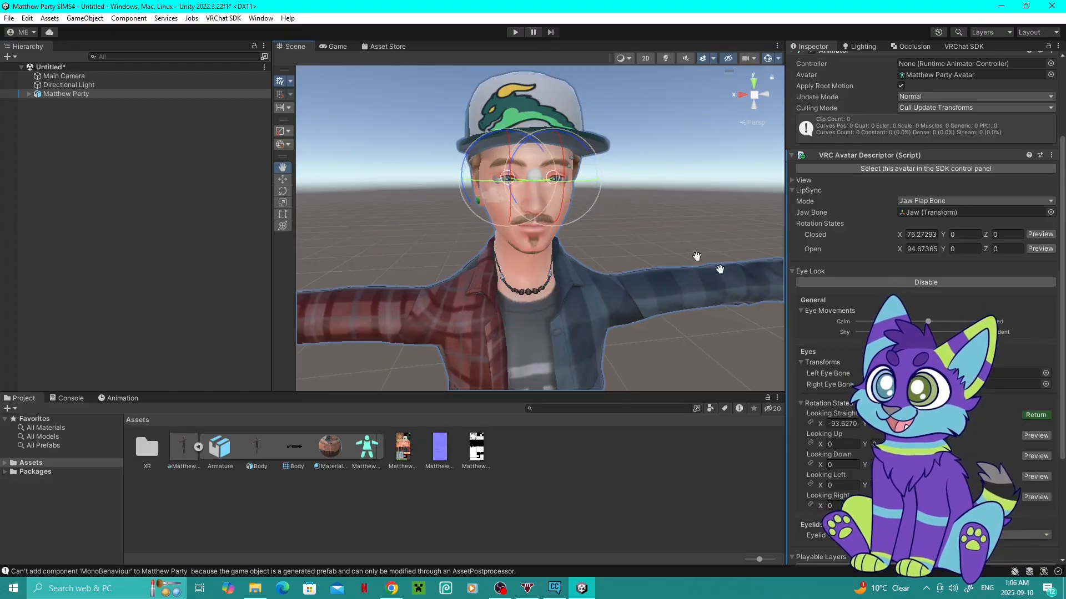
left_click(1036, 416)
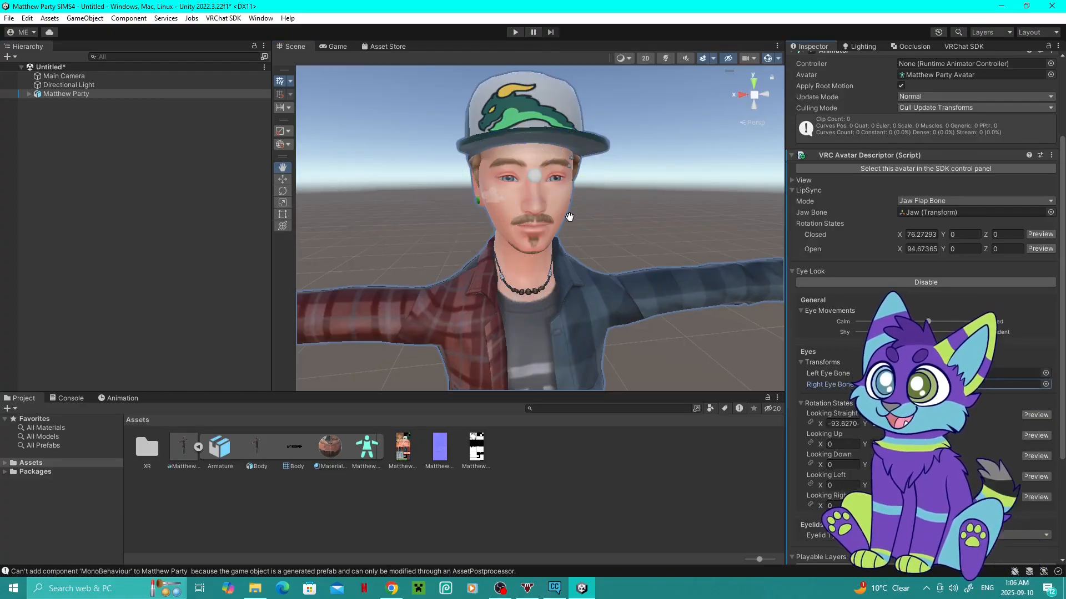
- Readjust the Looking Straight state to X about -86.37 and Y 180, check the eyes up close, and end the preview
left_click(1035, 415)
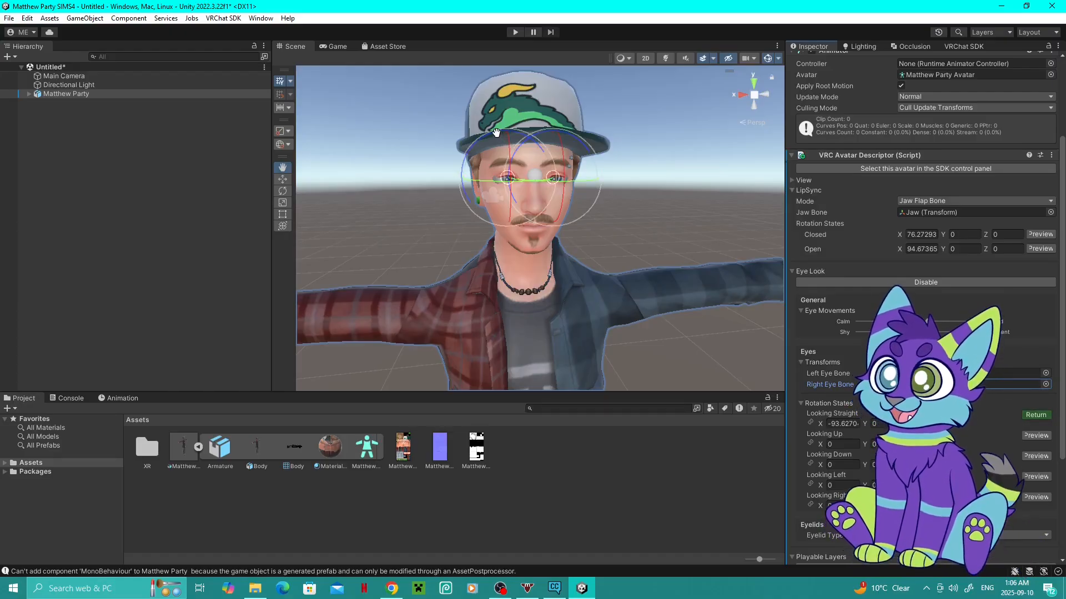
left_click_drag(511, 142, 428, 211)
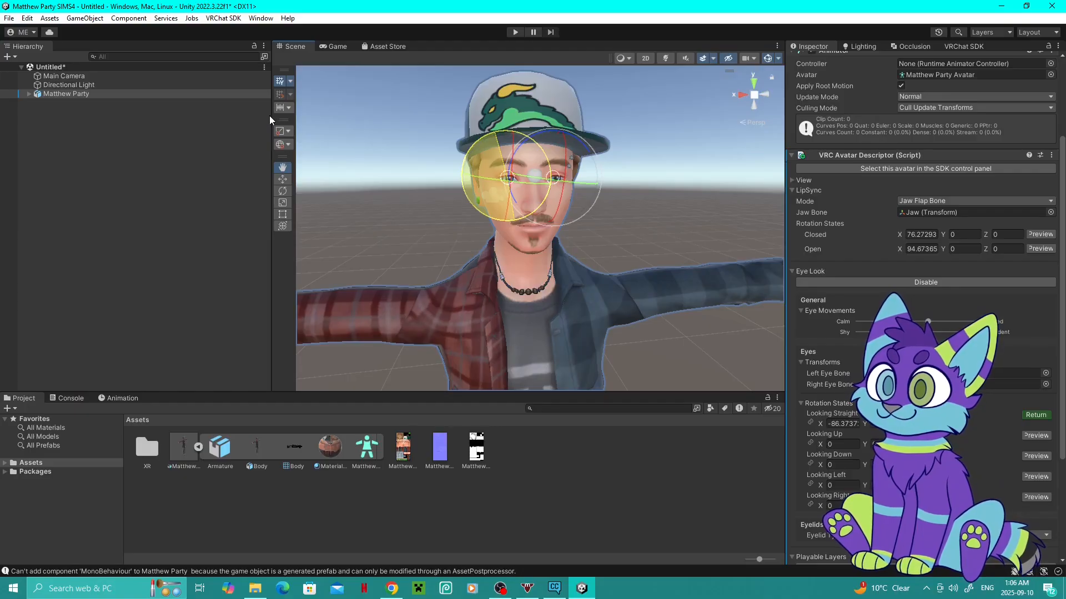
scroll(547, 186, "up", 3)
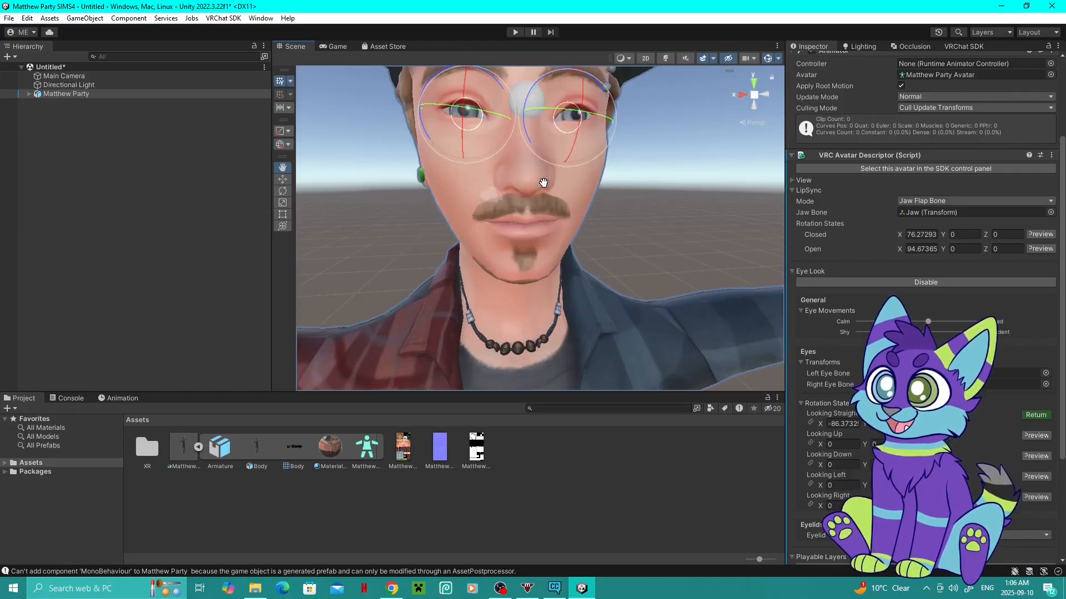
scroll(544, 183, "down", 1)
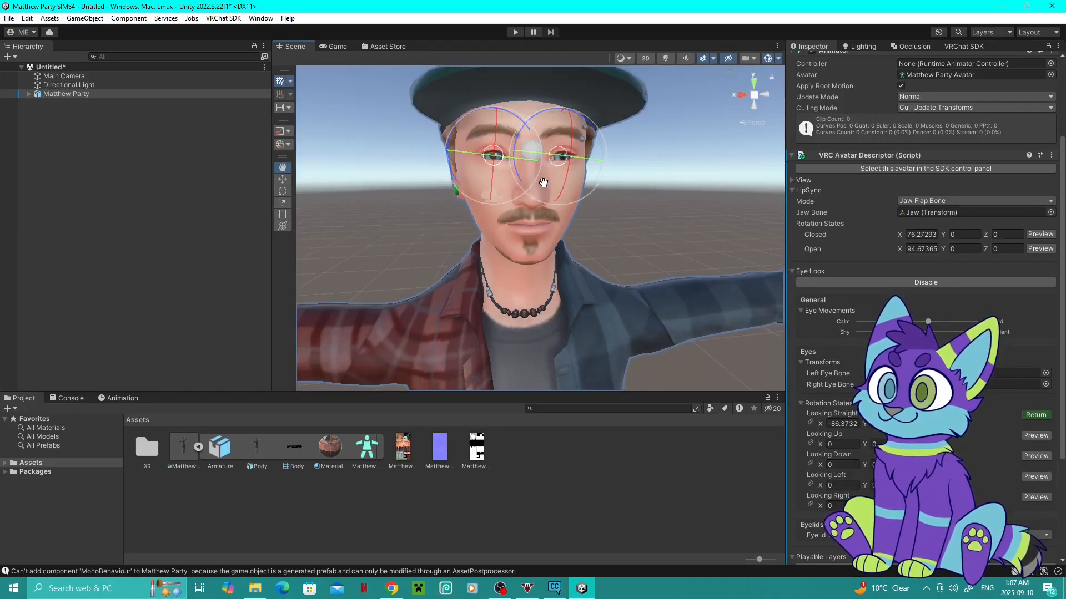
scroll(544, 182, "down", 2)
scroll(543, 183, "up", 2)
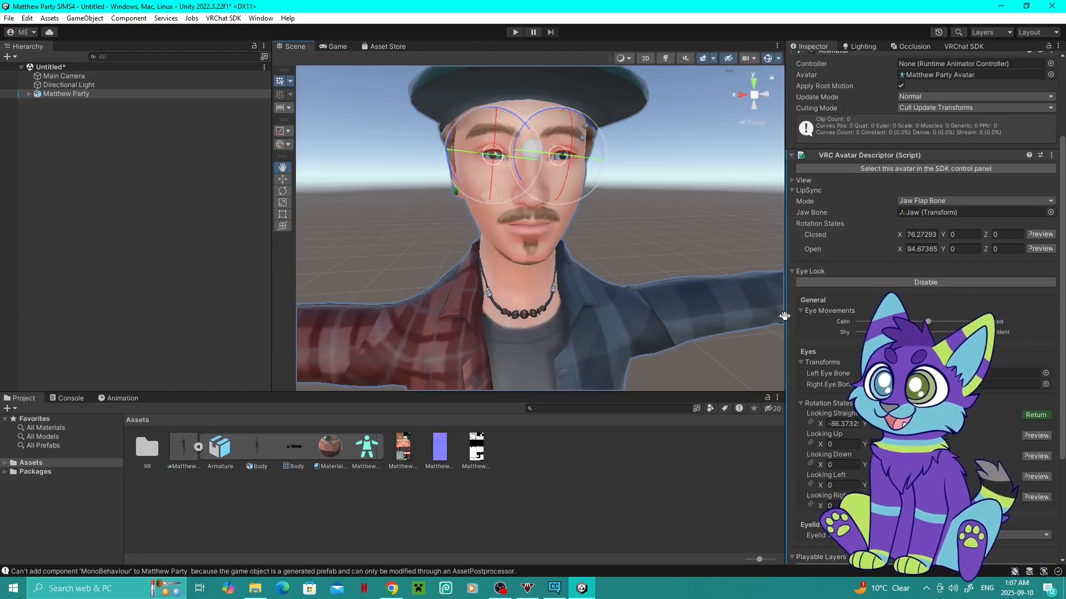
left_click(1037, 415)
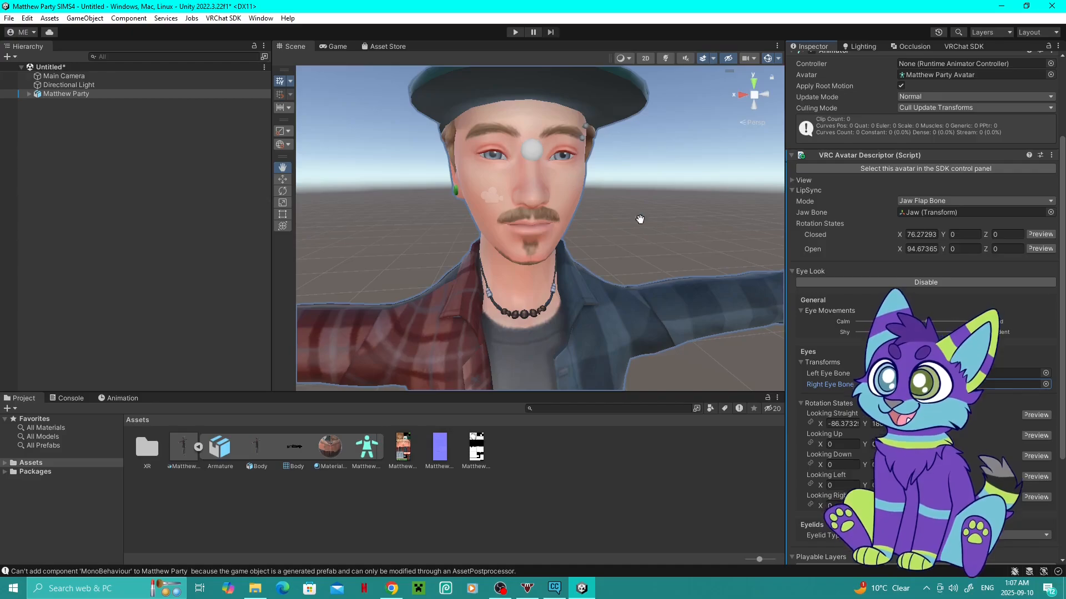
scroll(689, 297, "down", 2)
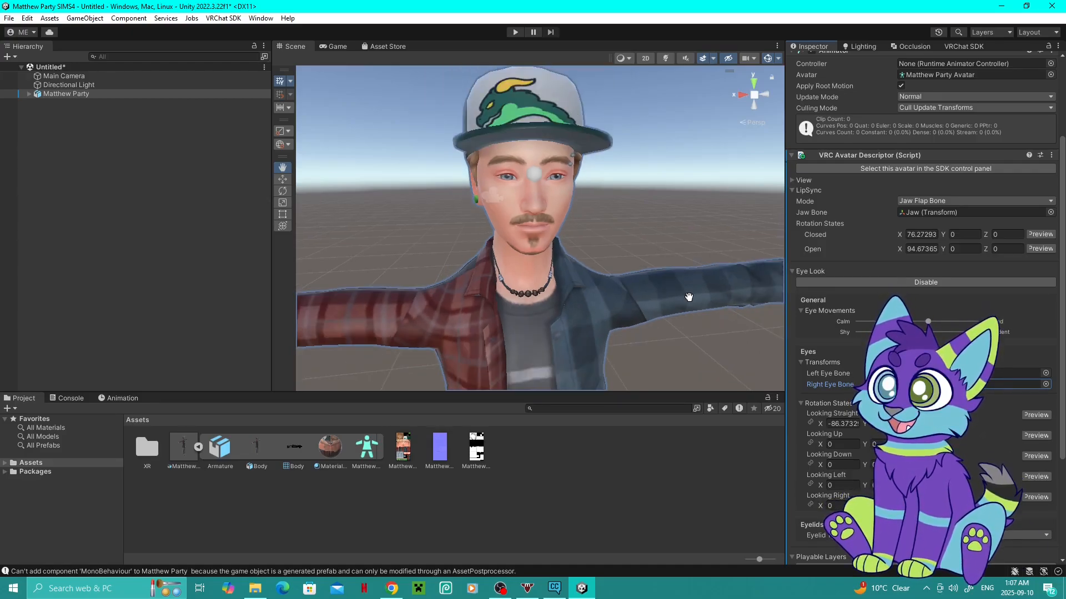
scroll(689, 297, "down", 1)
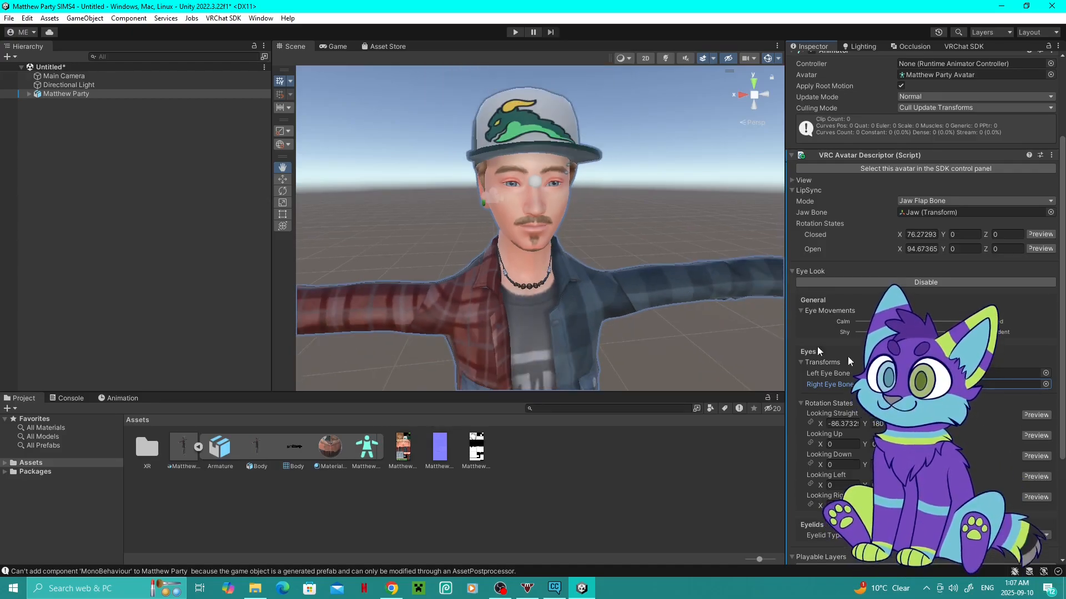
left_click(1044, 419)
left_click(1044, 419)
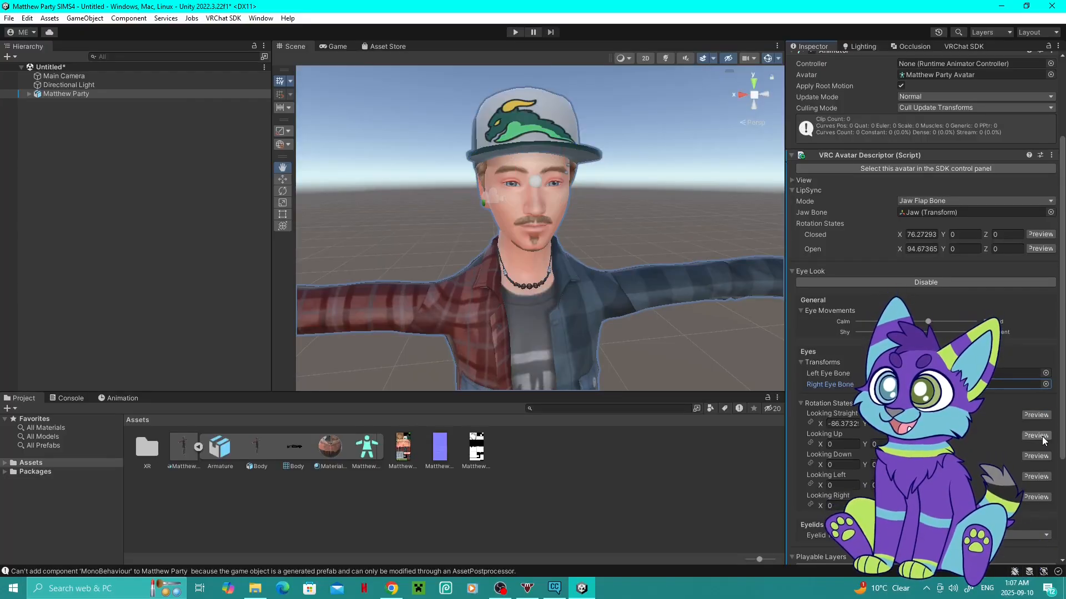
- Preview the Looking Up state, rotate the eyes upward to X about -88.05, and end the preview
left_click(1035, 436)
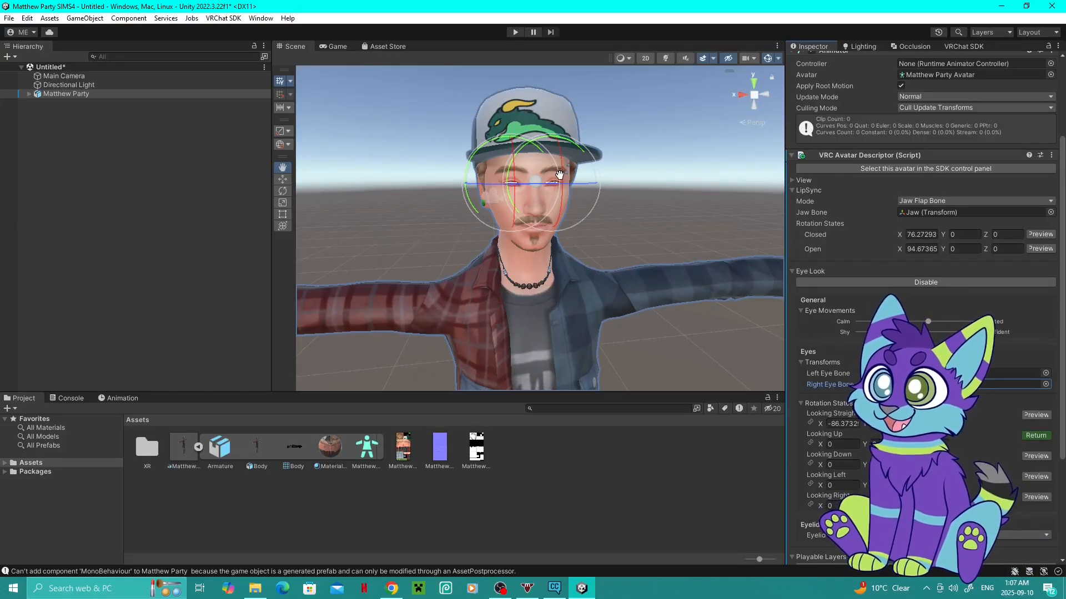
scroll(500, 132, "up", 2)
left_click_drag(500, 132, 511, 176)
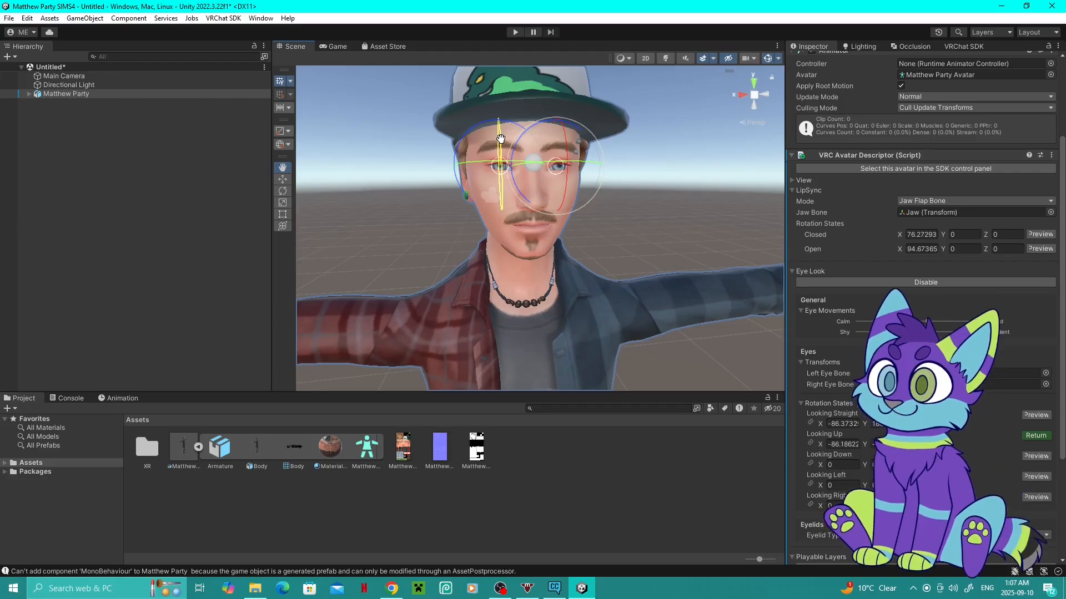
left_click_drag(500, 138, 500, 141)
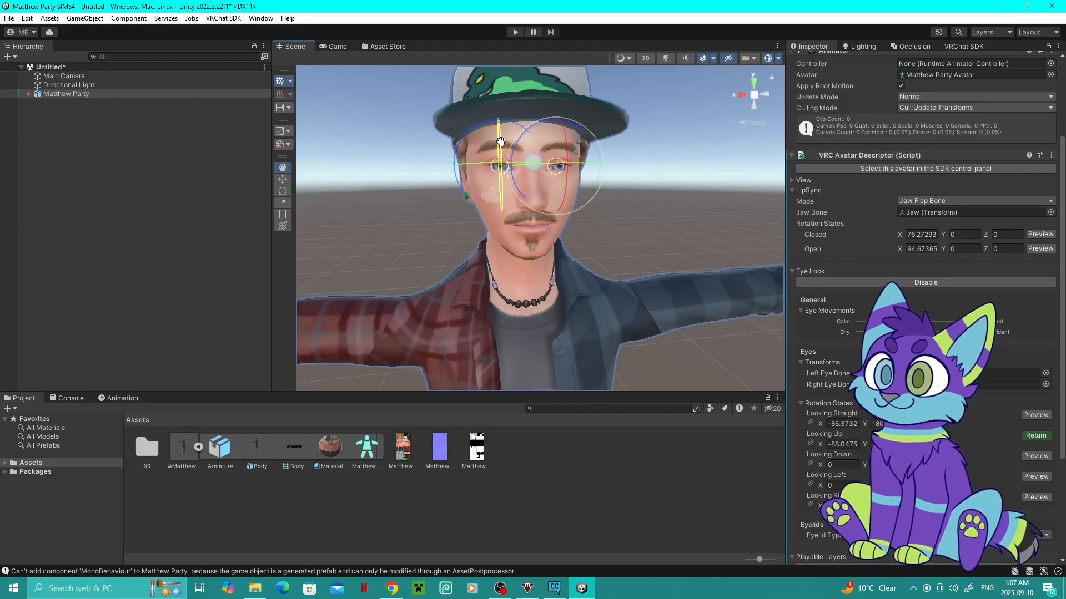
left_click(1043, 437)
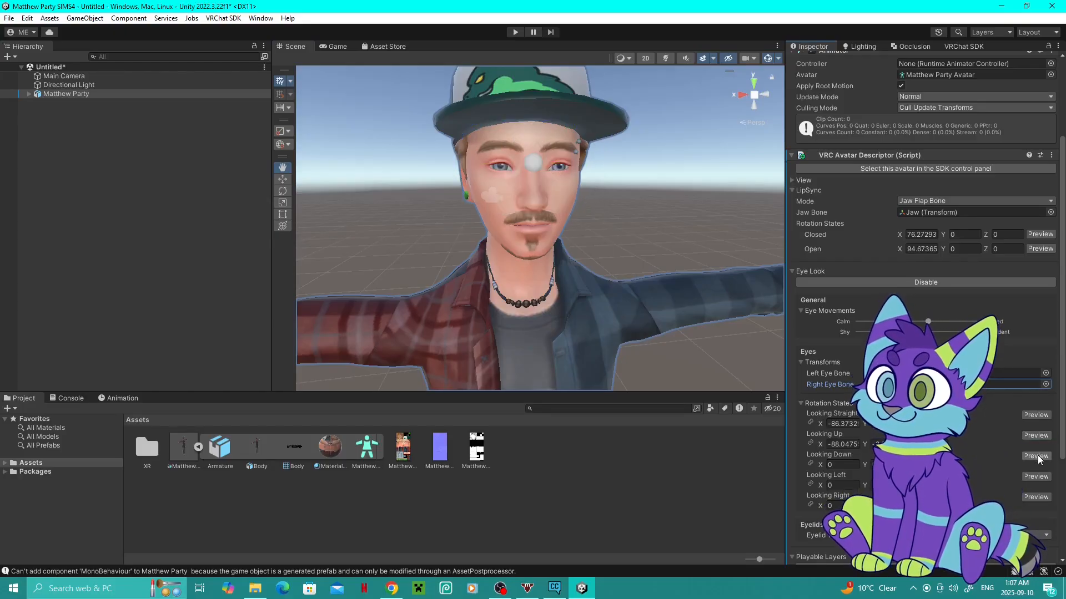
- Preview the Looking Down state, try rotating the eyes downward, and reset its X rotation to 0
left_click(1037, 456)
left_click_drag(498, 135, 486, 51)
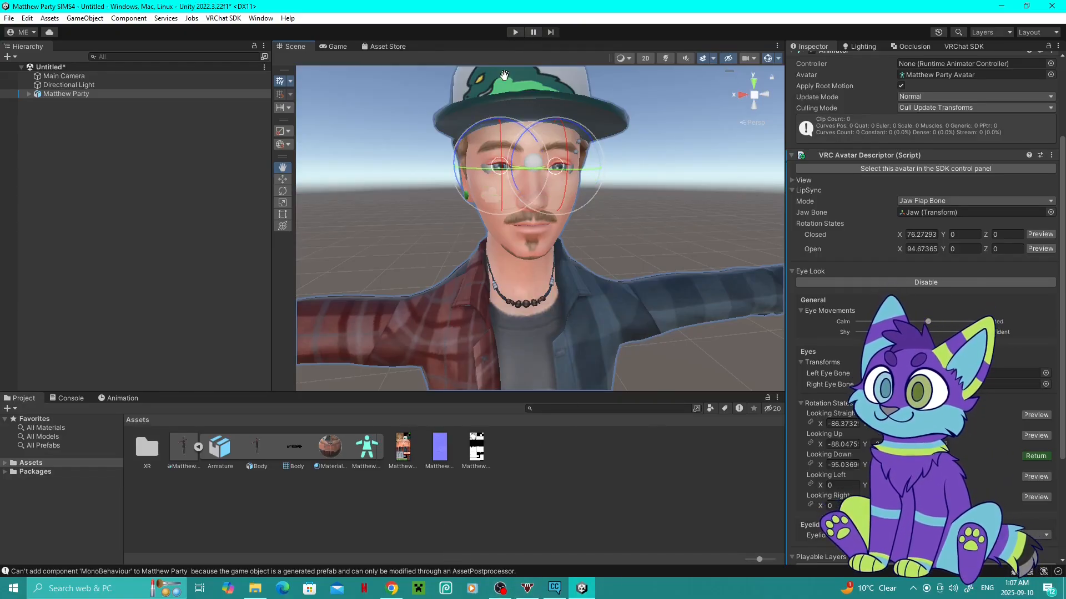
left_click_drag(493, 120, 514, 120)
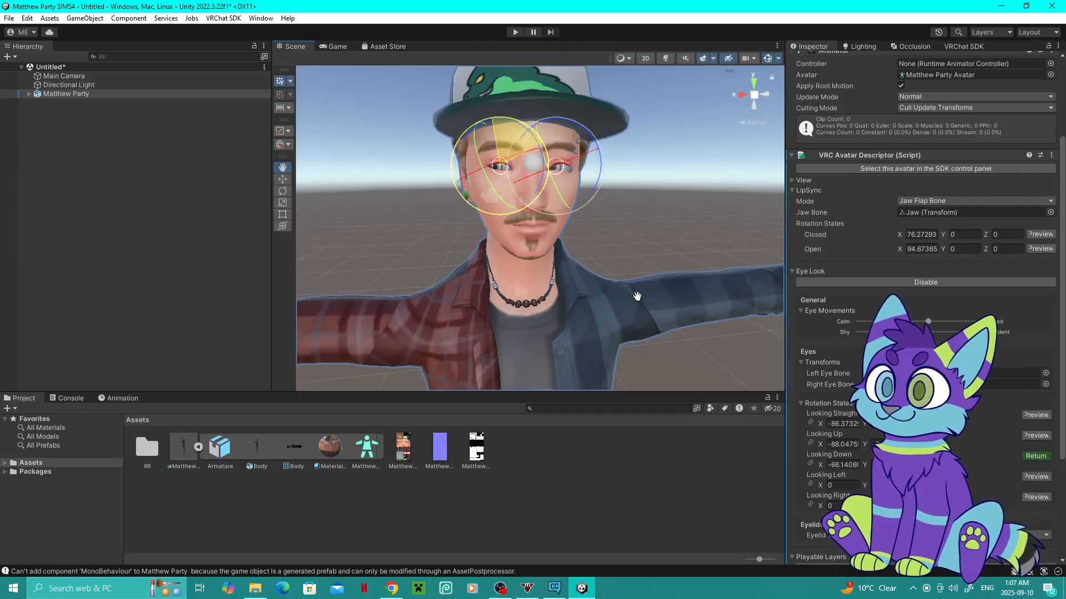
left_click_drag(637, 296, 499, 139)
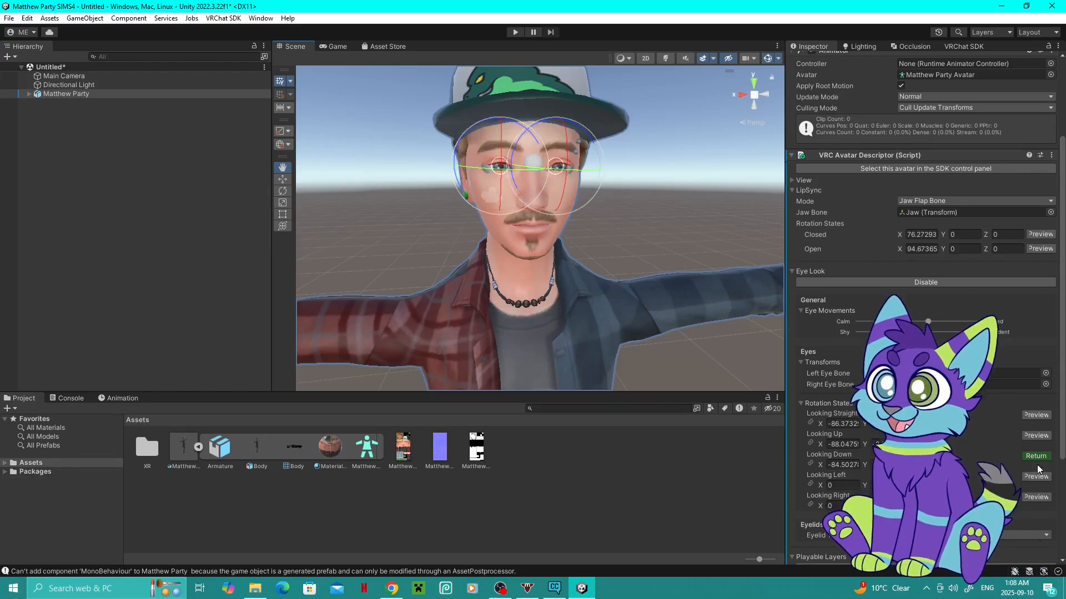
left_click(845, 464)
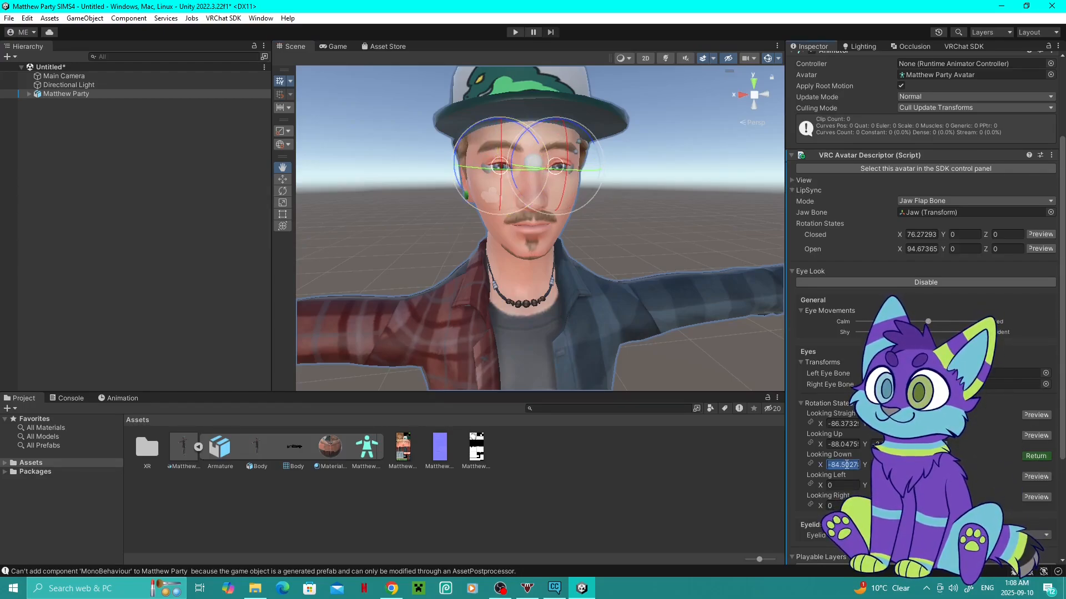
type("0")
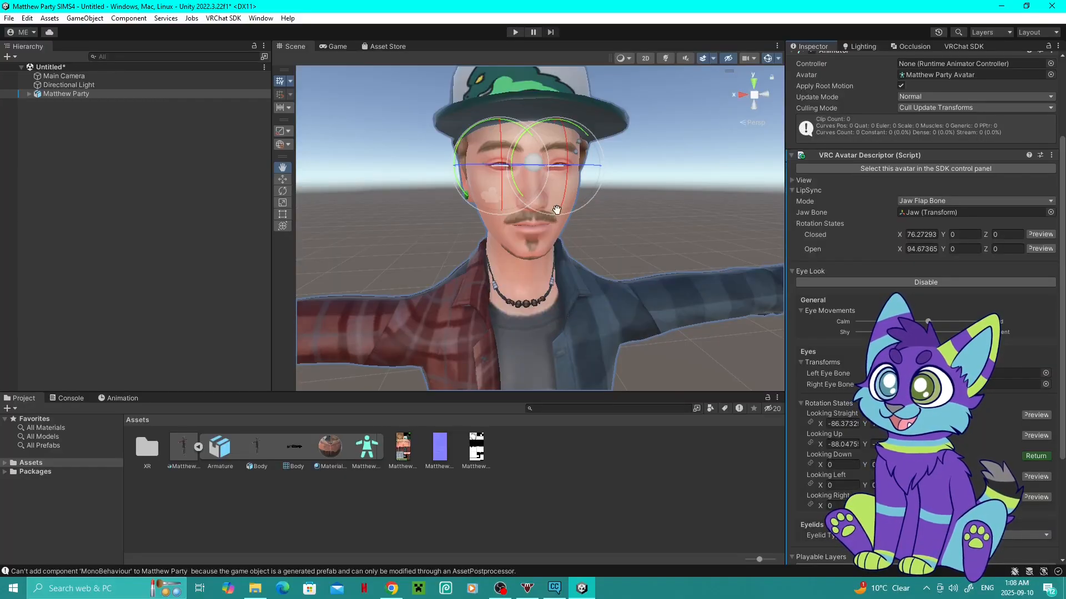
- Try other rotations of both eyes for the Looking Down state and return its X rotation to 0
left_click_drag(501, 176, 497, 583)
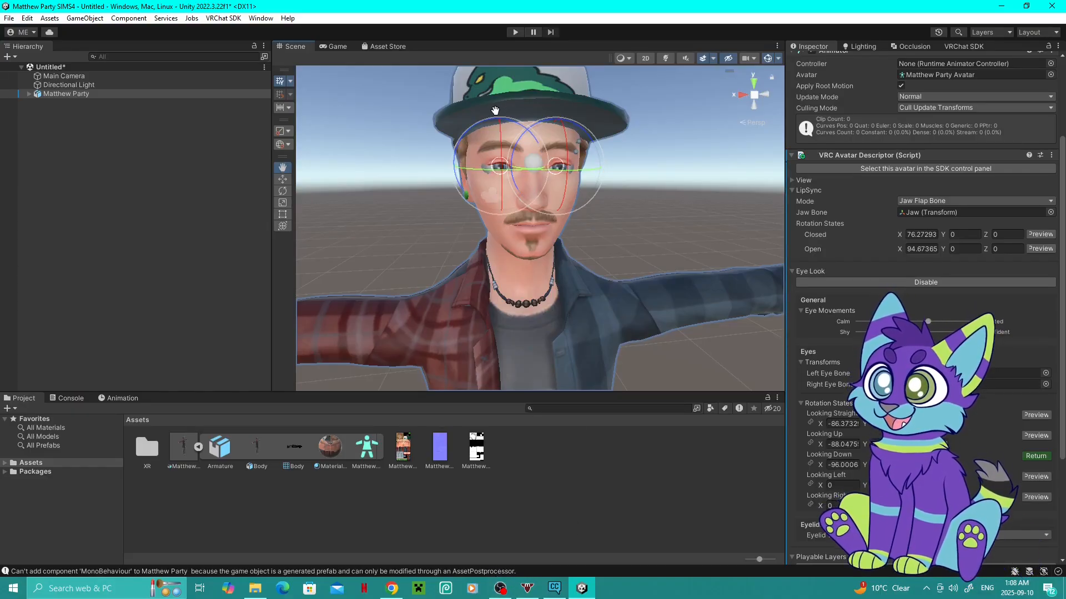
left_click_drag(493, 118, 666, 106)
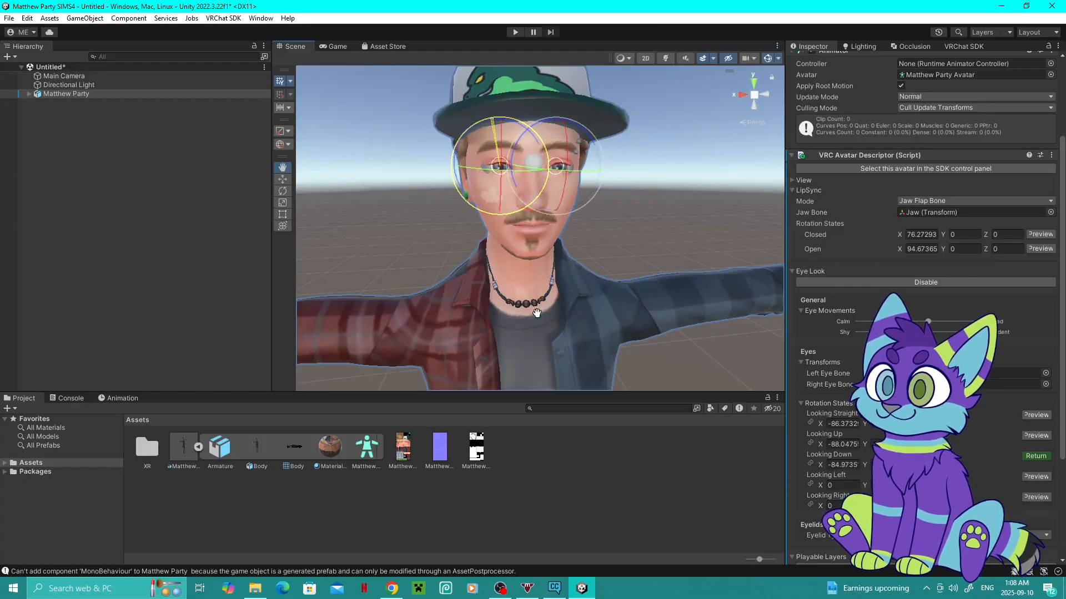
left_click_drag(650, 101, 298, 134)
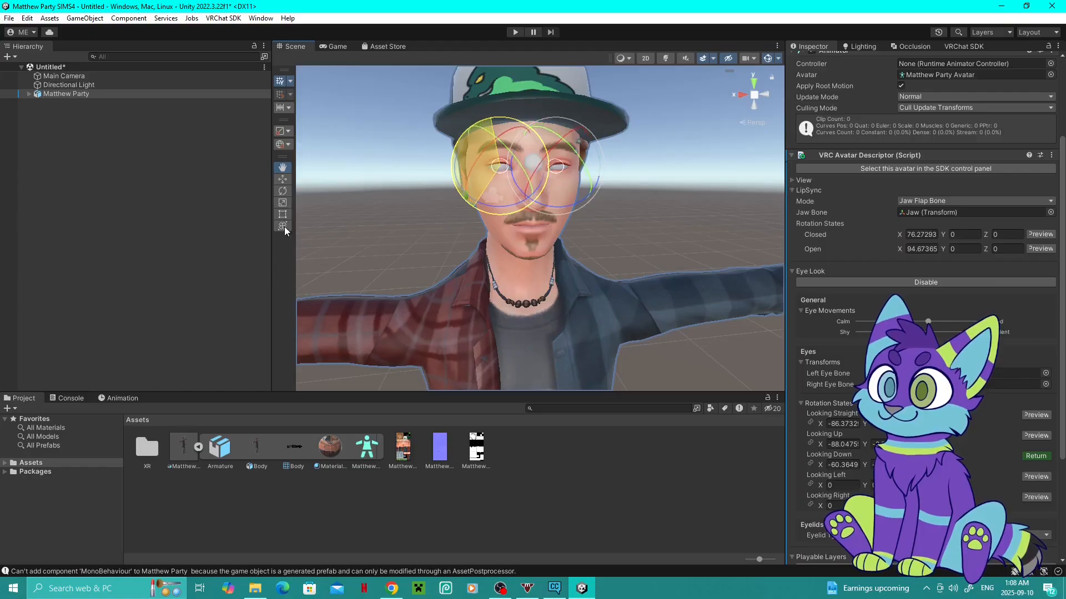
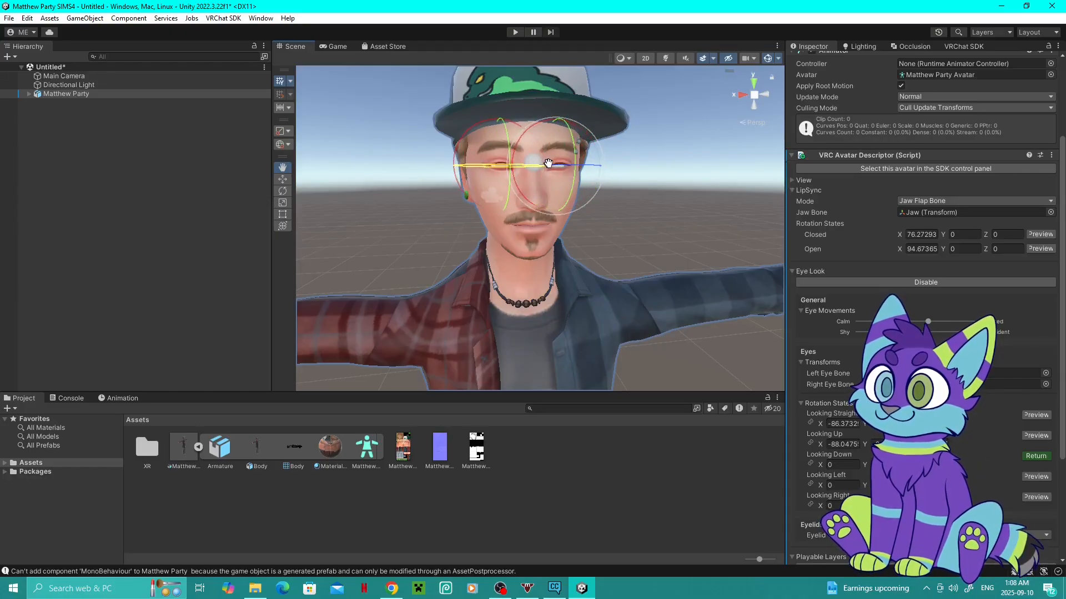
left_click_drag(556, 163, 598, 162)
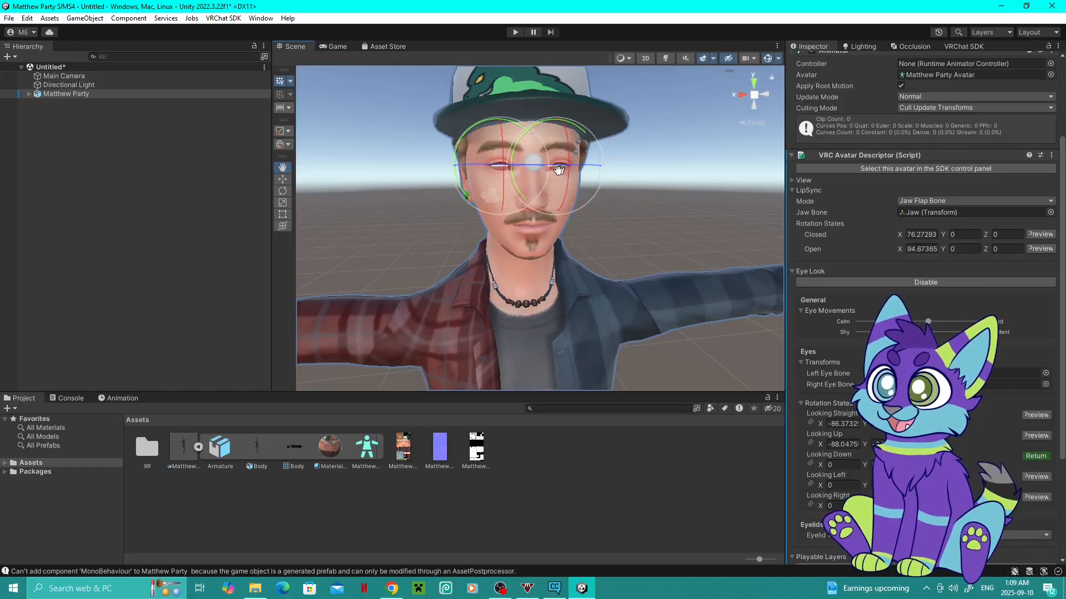
- Rotate the eyes downward for the Looking Down state to X about -74.57 and end the preview
left_click_drag(502, 164, 508, 41)
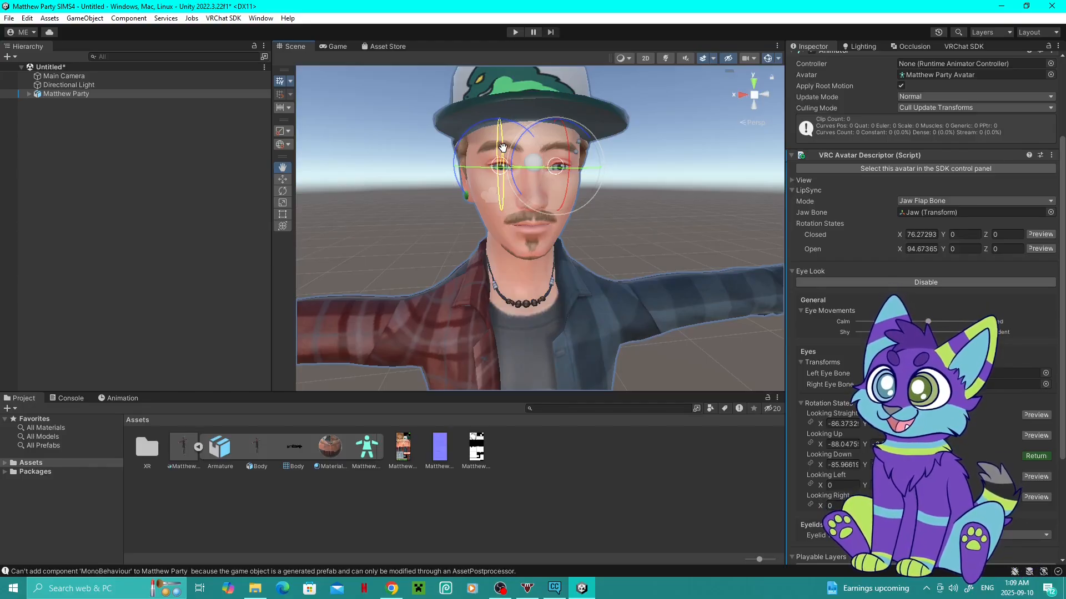
left_click_drag(501, 159, 503, 162)
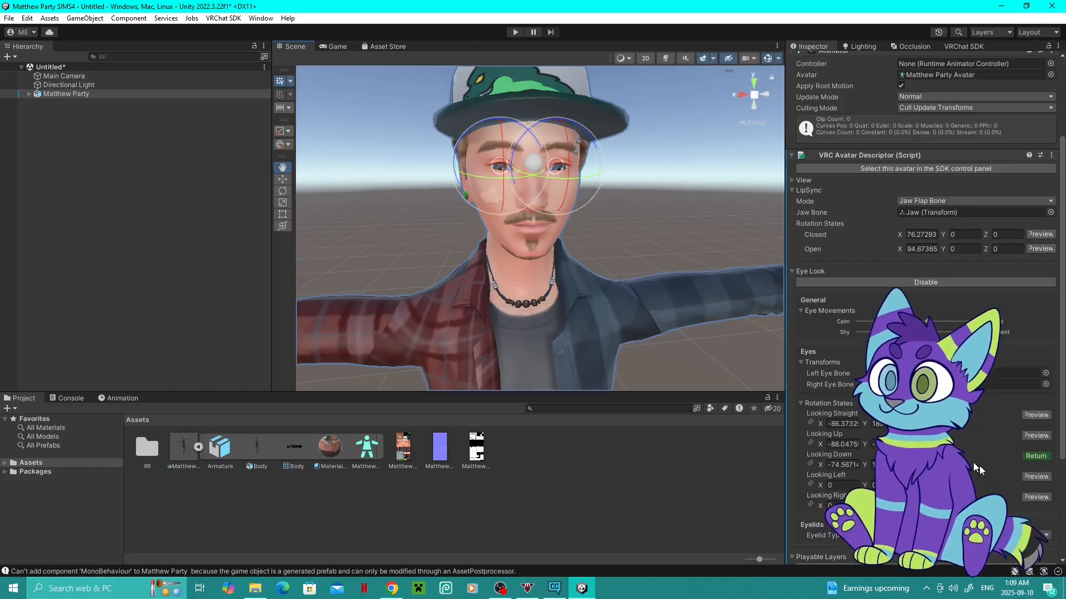
left_click(1035, 456)
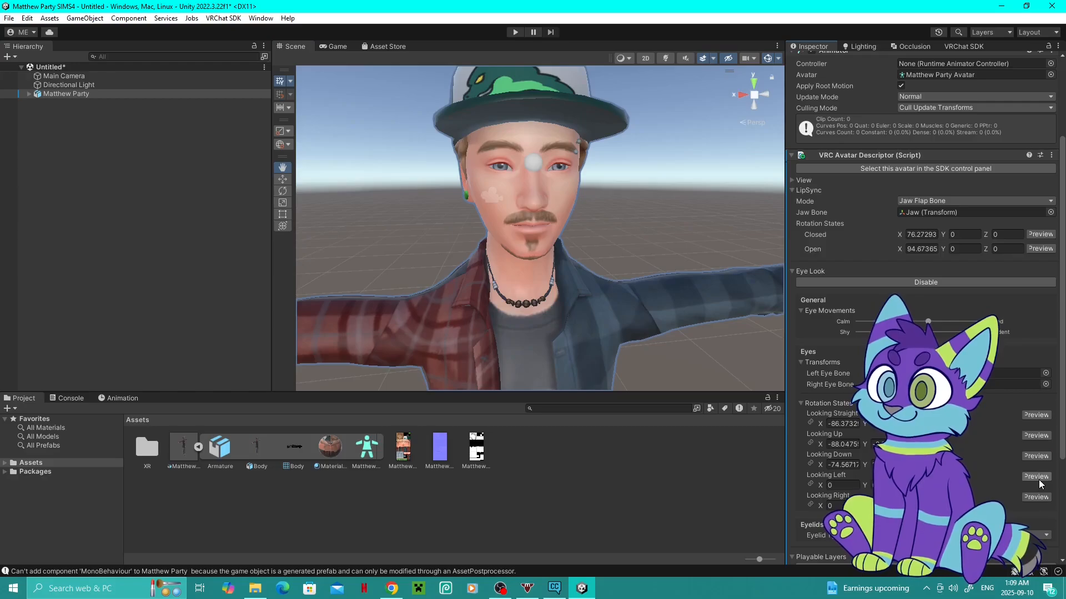
- Preview the Looking Left state and rotate both eyes left to about X -69.94, Y 91.95, Z 87.89
left_click(1040, 478)
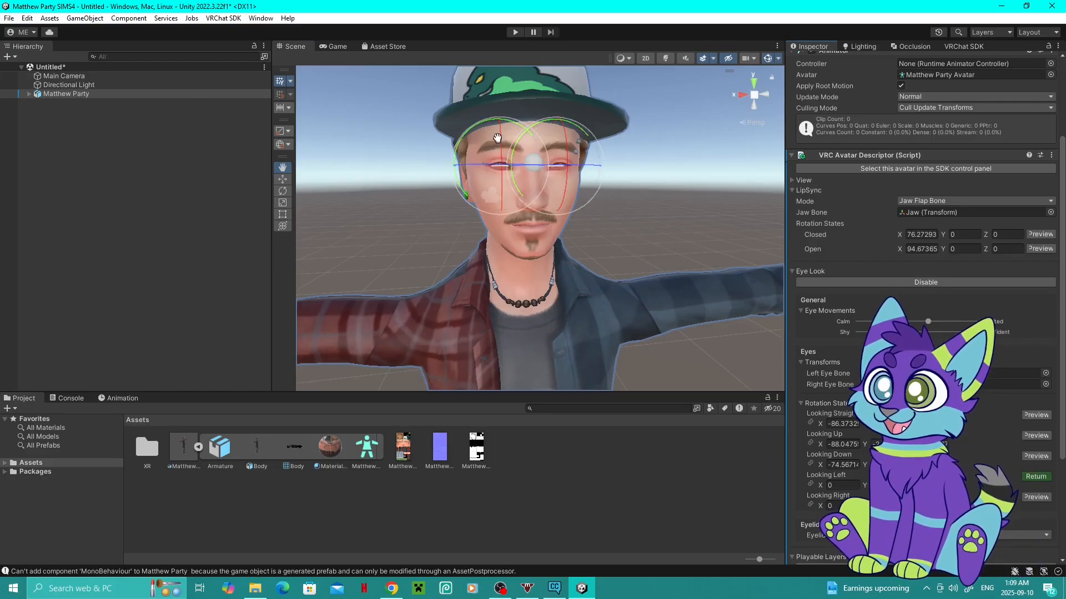
left_click_drag(478, 162, 616, 167)
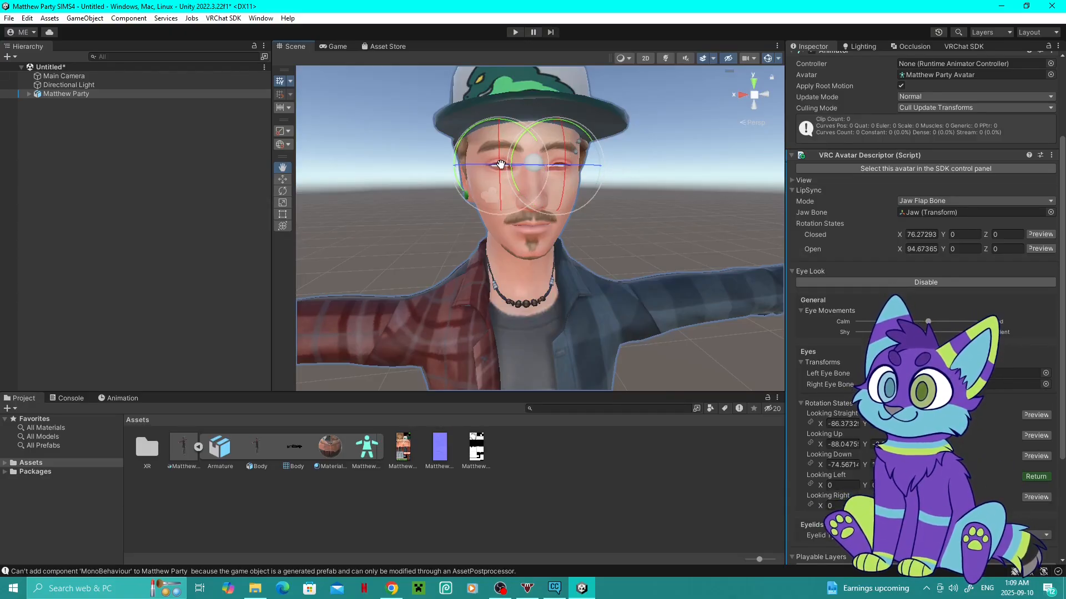
left_click_drag(501, 164, 506, 521)
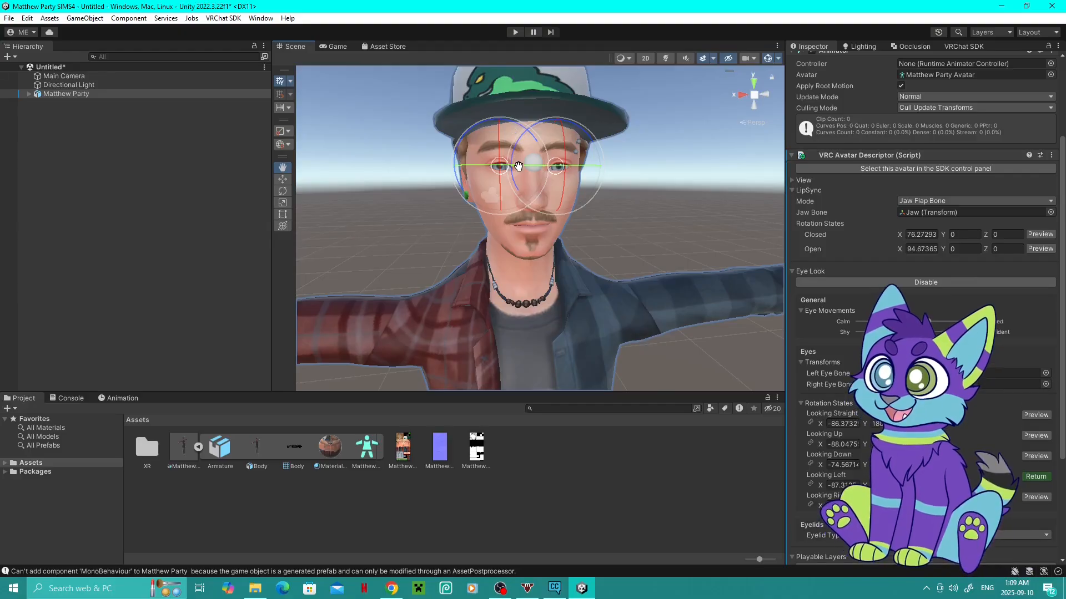
left_click_drag(518, 166, 518, 164)
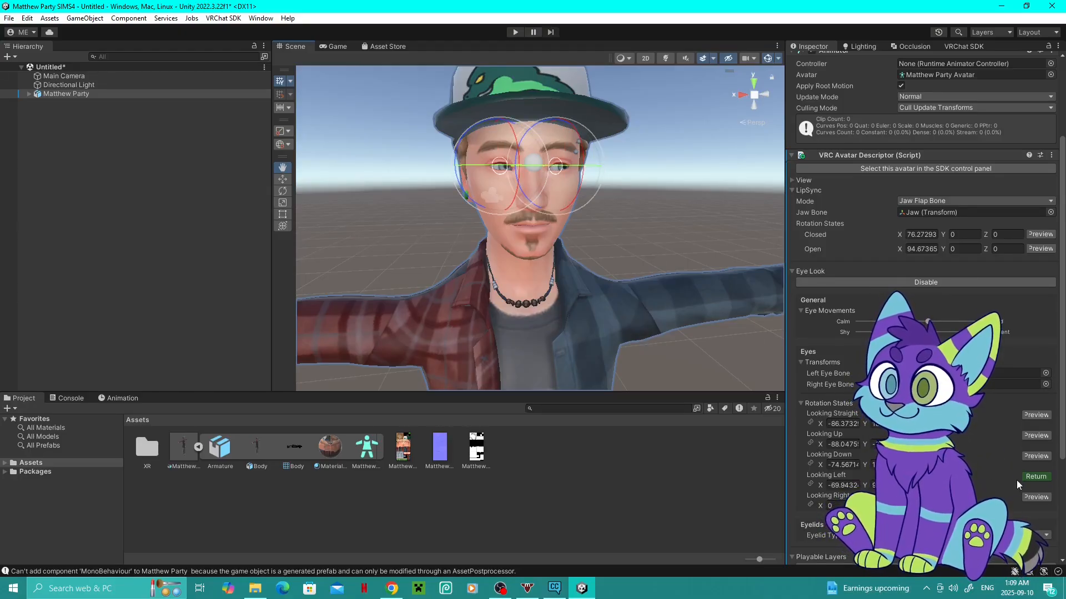
- Preview the Looking Right state, rotate both eyes right to about X -63.67, Y -92.93, Z -86.64, and end the preview
left_click(1034, 497)
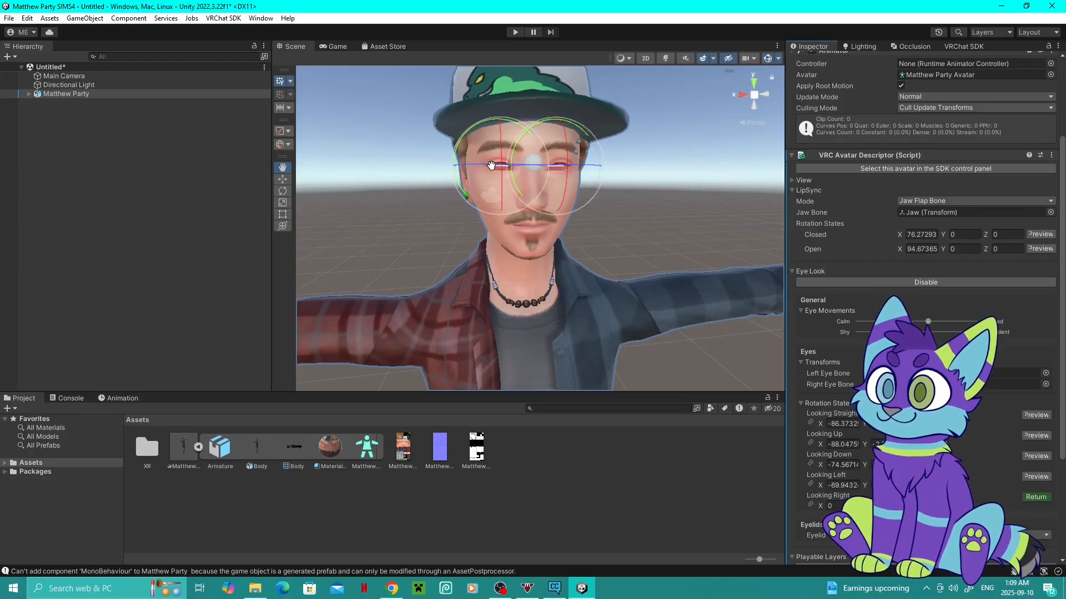
left_click_drag(487, 166, 703, 180)
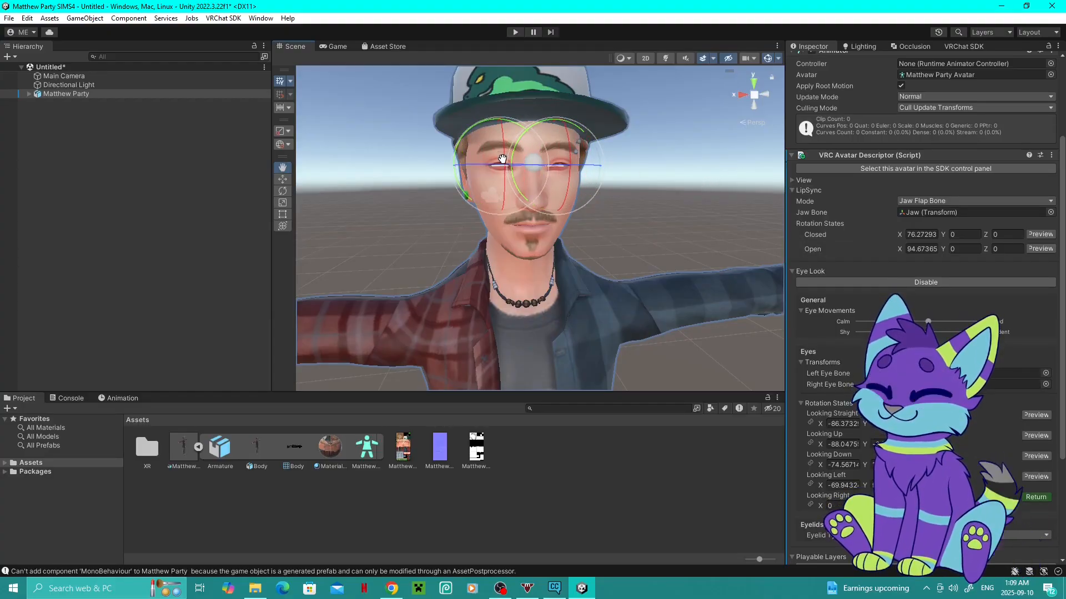
left_click_drag(505, 160, 471, 38)
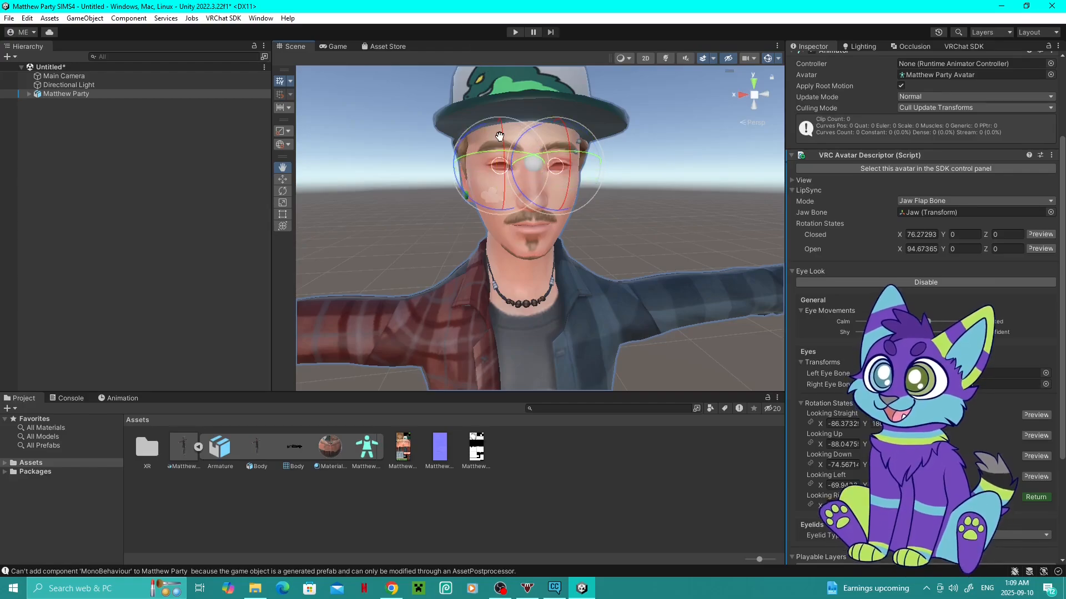
left_click_drag(504, 172, 471, 53)
left_click_drag(528, 167, 508, 166)
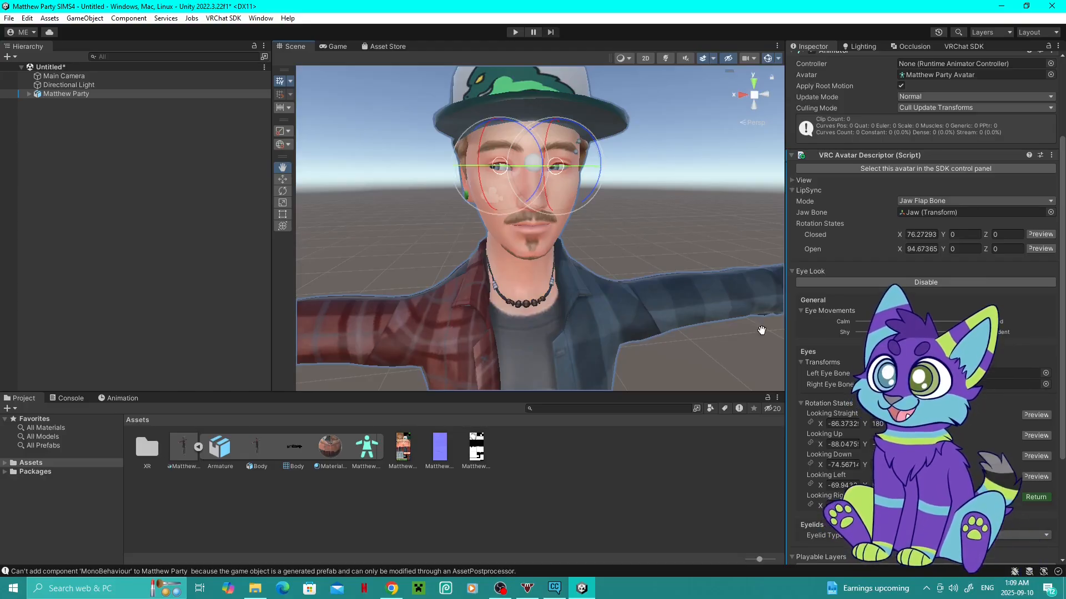
left_click(1047, 501)
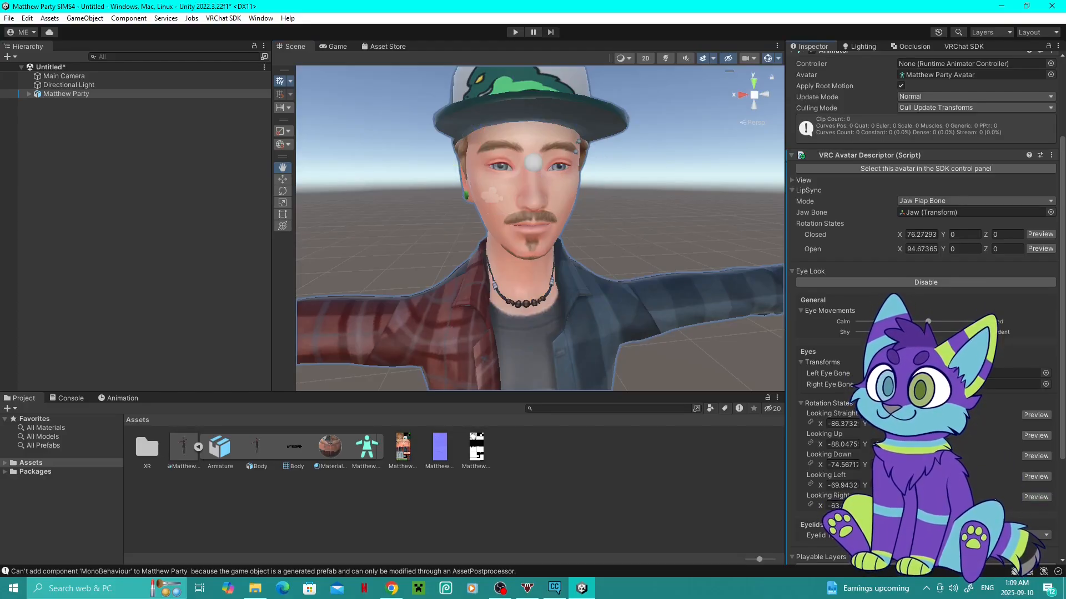
- Set the Eyelid Type to Bones and assign L_UpLid as the Upper Left Eyelid transform
scroll(998, 415, "down", 5)
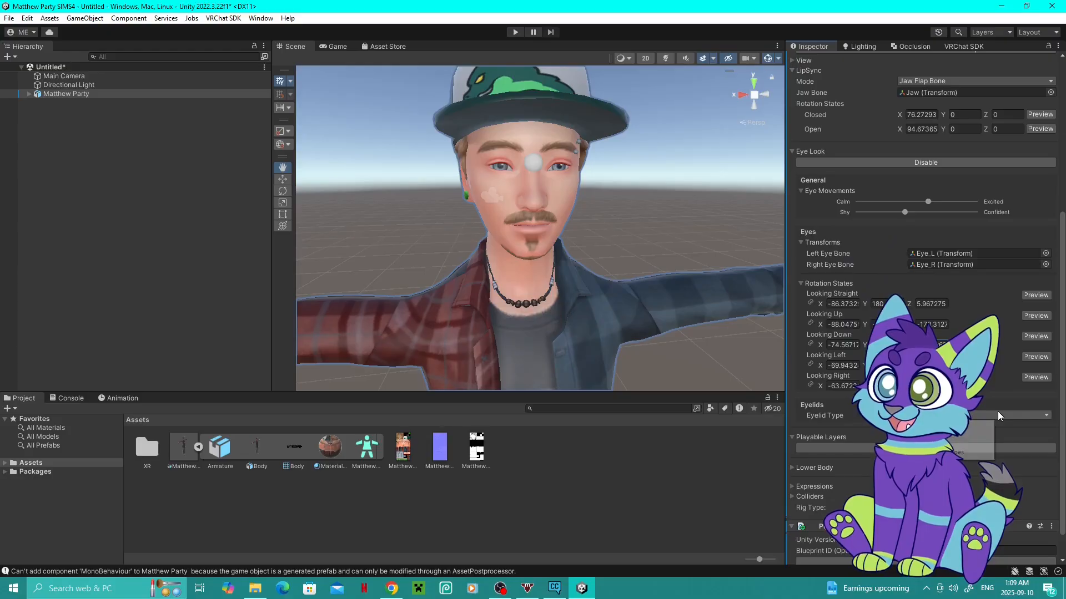
left_click(984, 453)
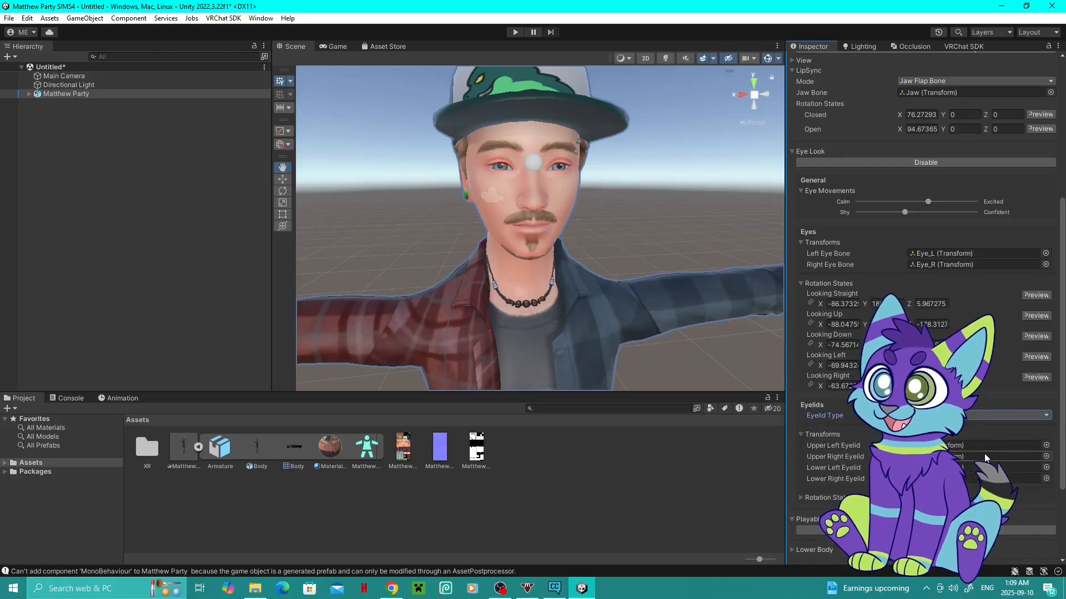
left_click(1045, 447)
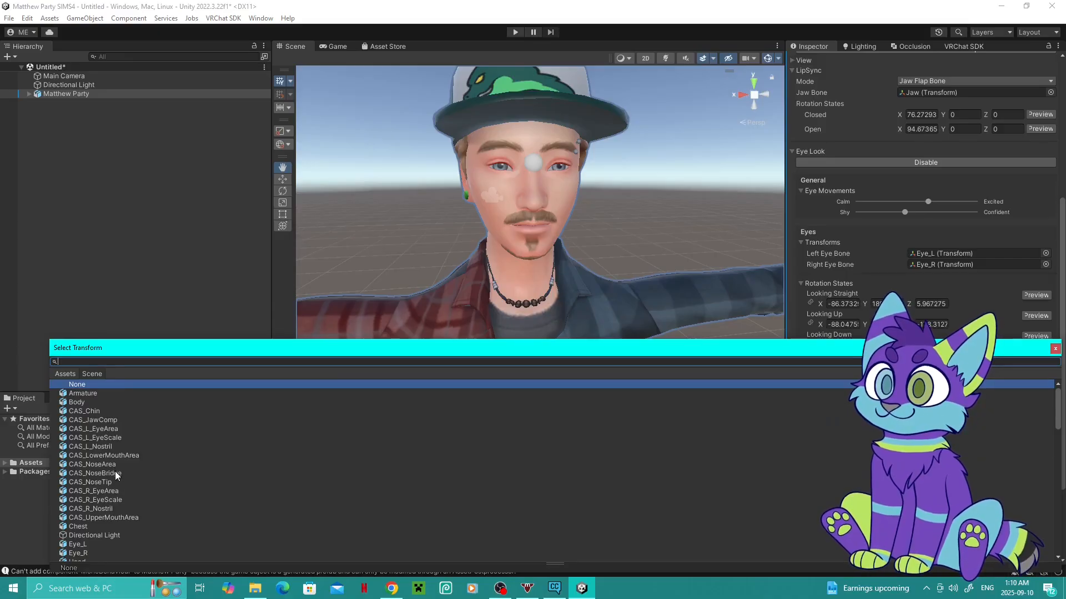
scroll(114, 485, "down", 6)
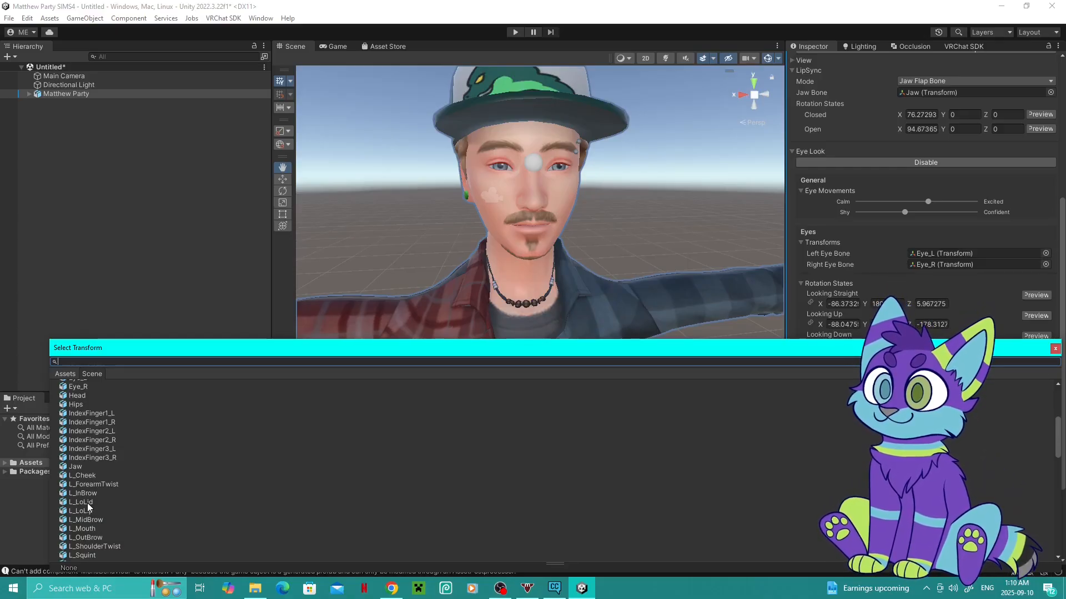
scroll(87, 503, "down", 5)
left_click(85, 473)
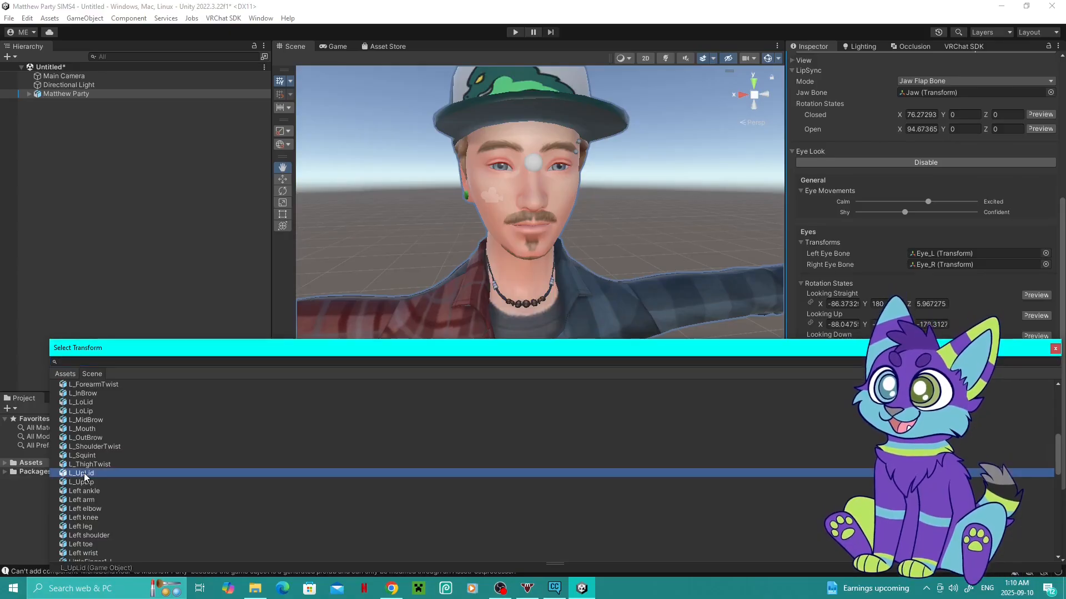
double_click(84, 474)
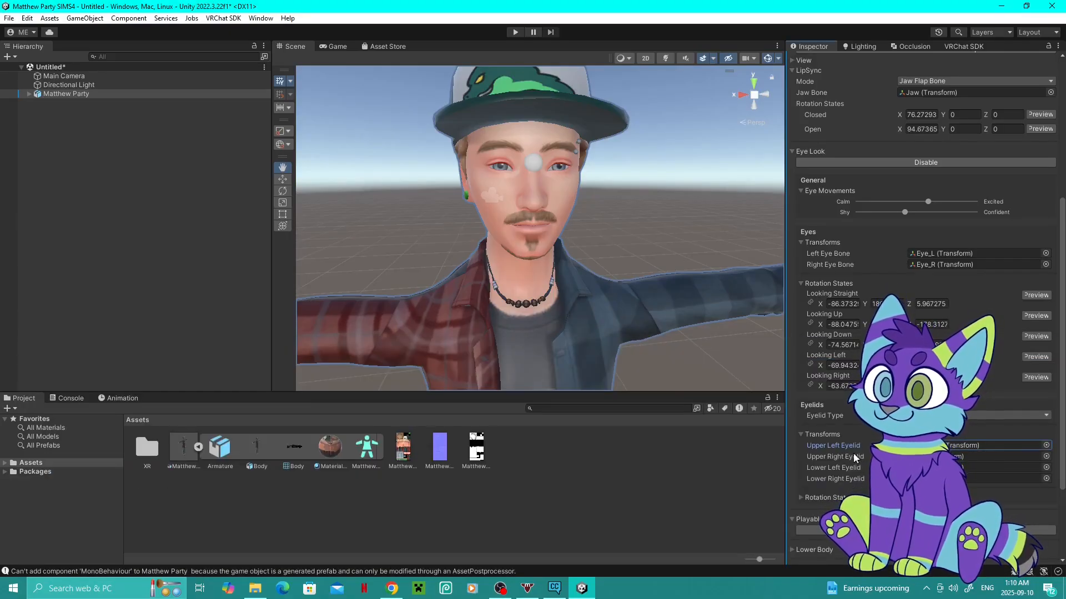
- Assign the R_UpLid bone as the Upper Right Eyelid transform
left_click(938, 457)
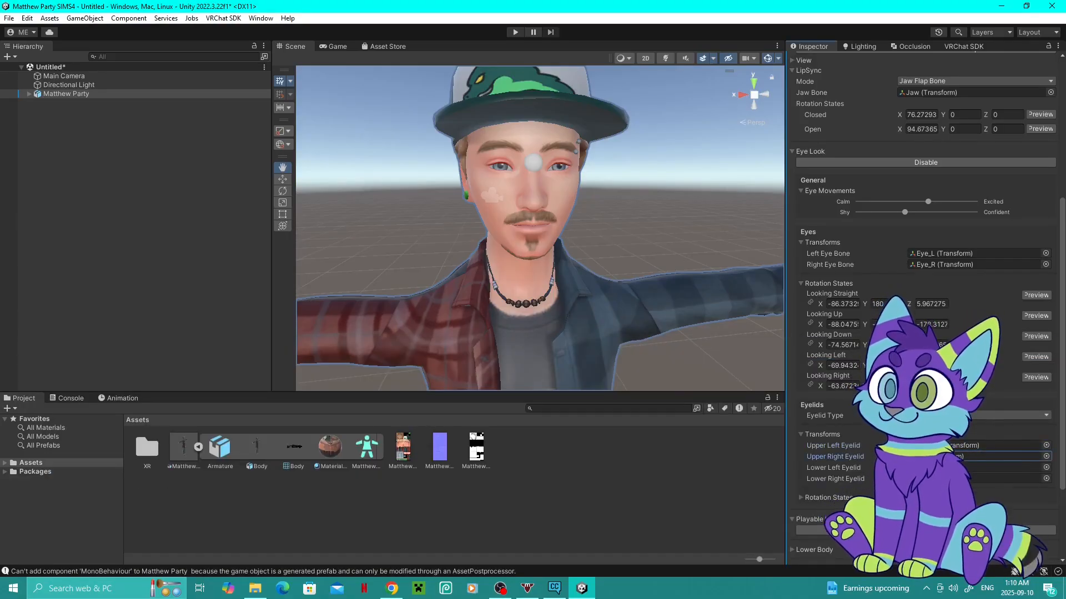
left_click(1046, 457)
scroll(95, 494, "down", 15)
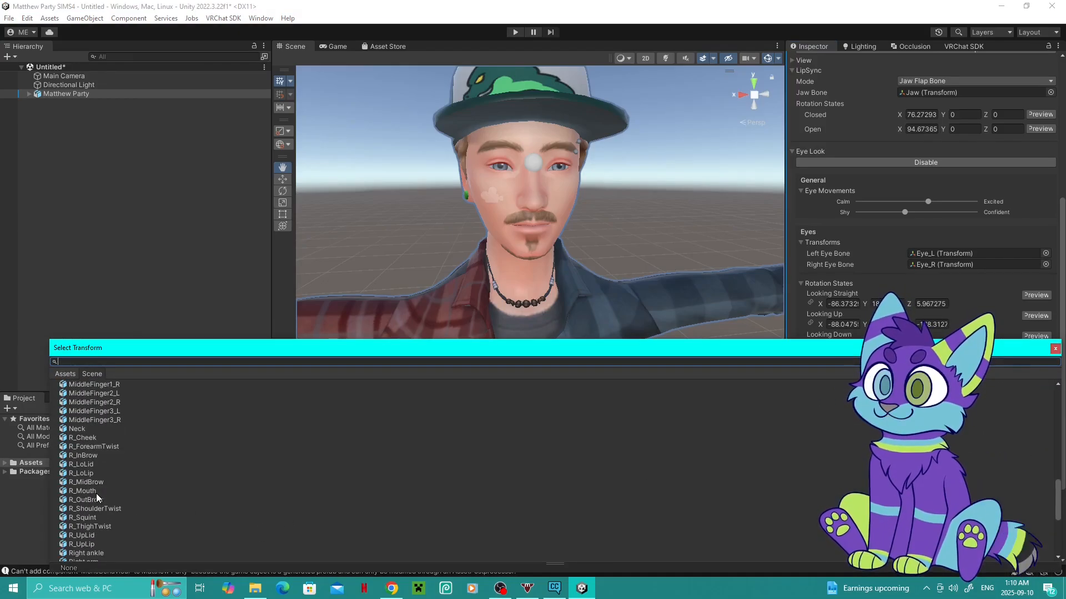
scroll(94, 479, "down", 6)
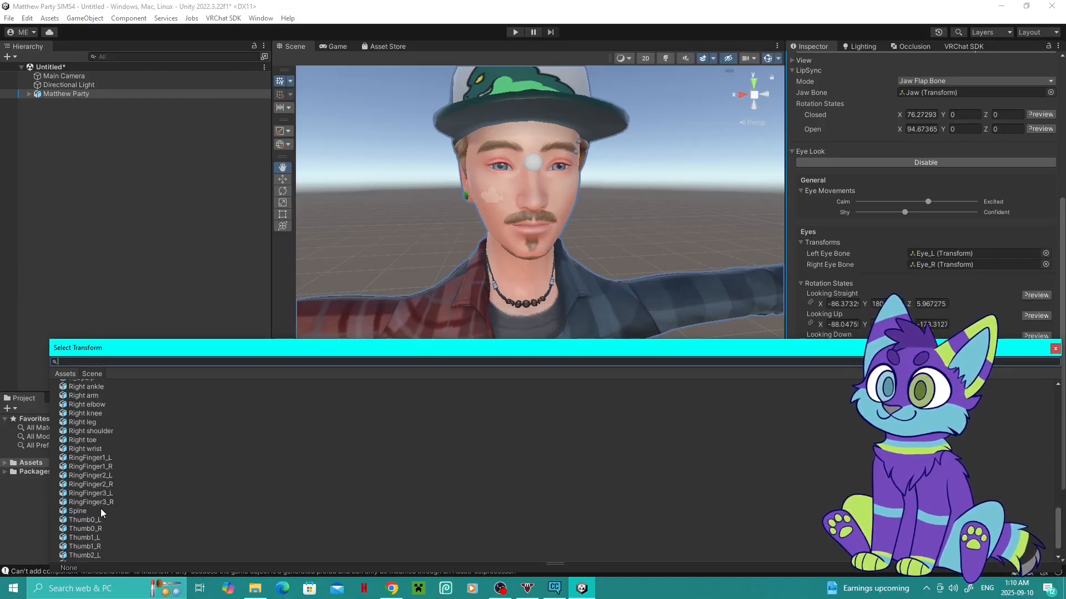
scroll(101, 508, "up", 3)
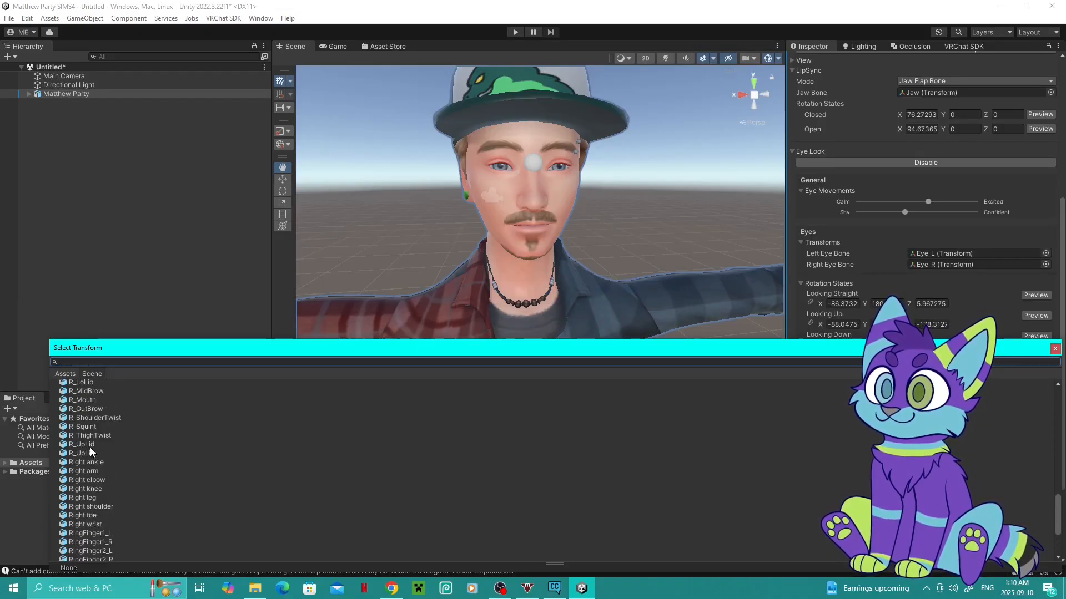
left_click(85, 446)
double_click(85, 445)
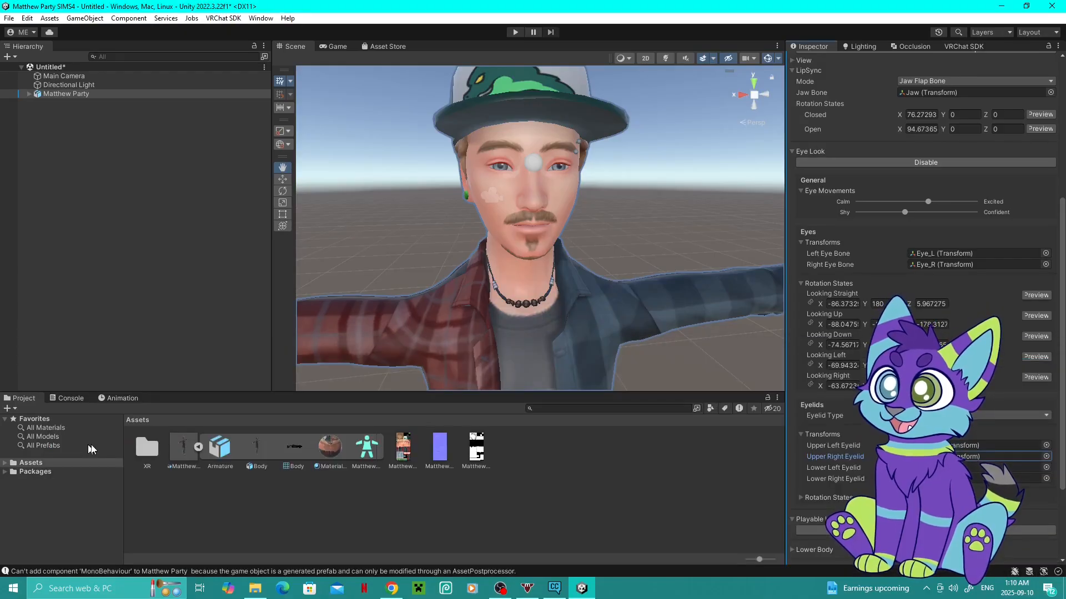
- Find the L_LoLid bone among the scene transforms and assign it as the Lower Left Eyelid
left_click(1046, 467)
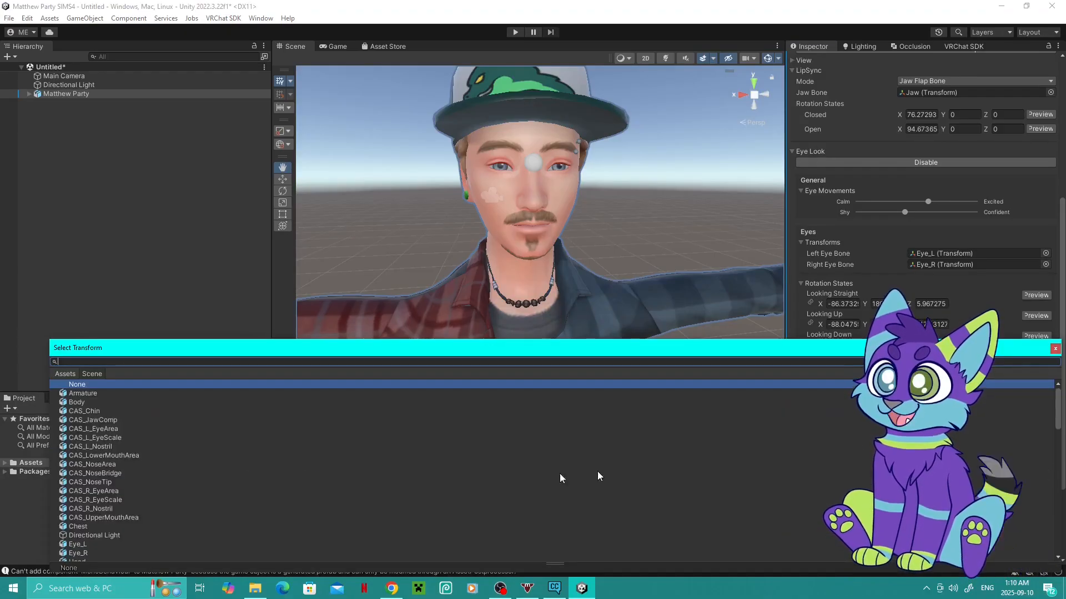
scroll(82, 486, "down", 7)
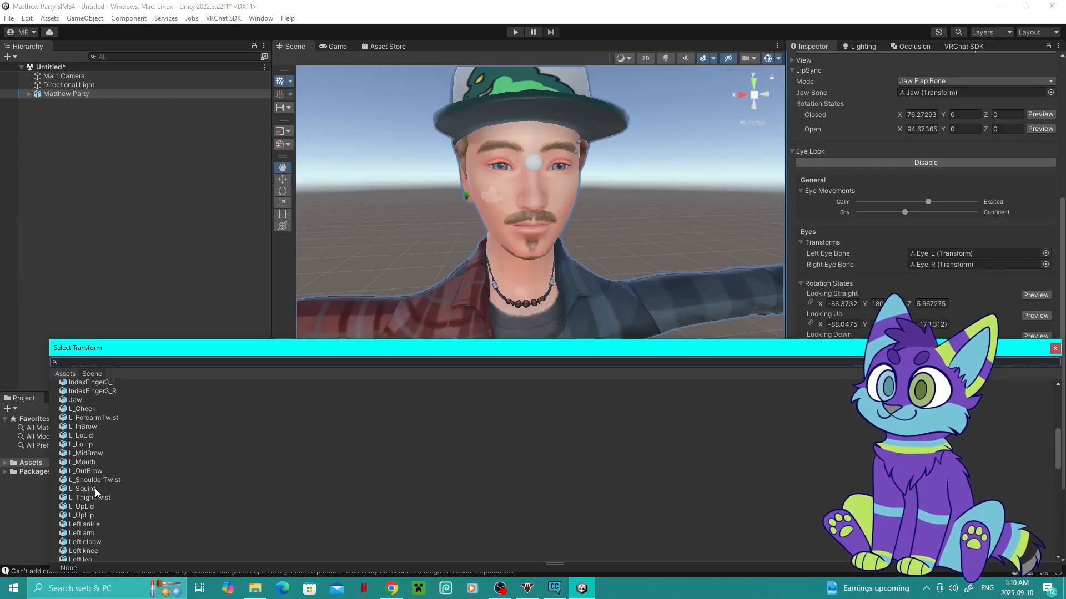
scroll(94, 477, "up", 6)
scroll(94, 477, "down", 12)
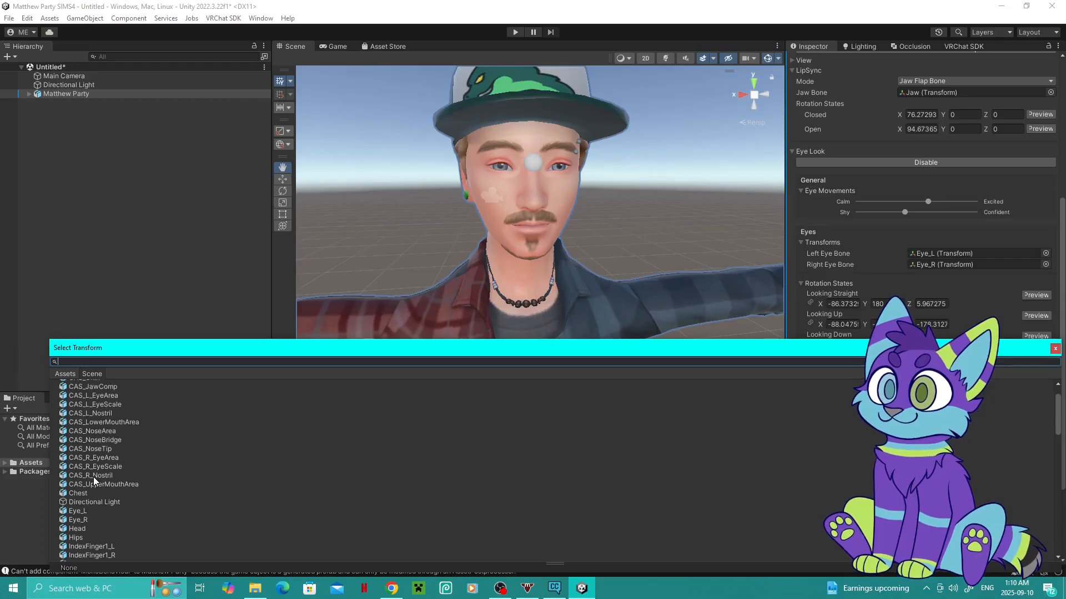
scroll(93, 477, "down", 6)
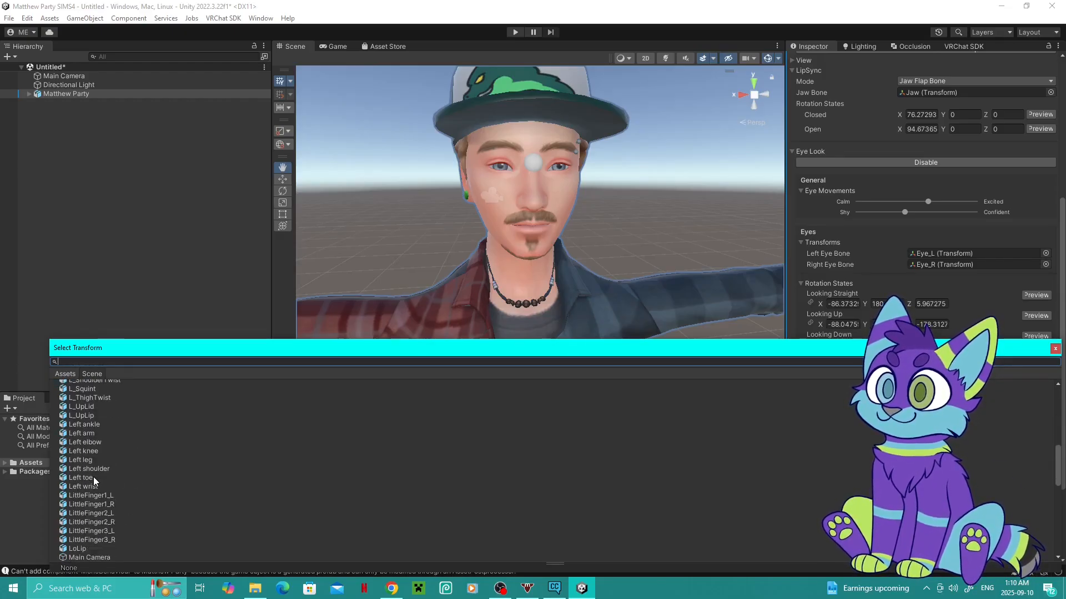
scroll(94, 481, "down", 3)
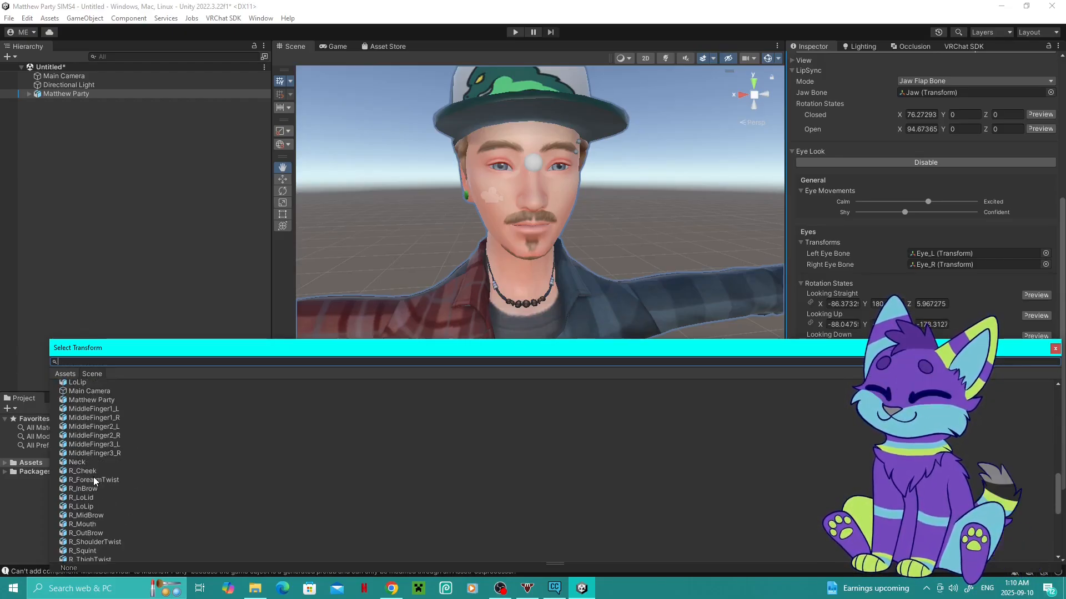
scroll(91, 498, "up", 6)
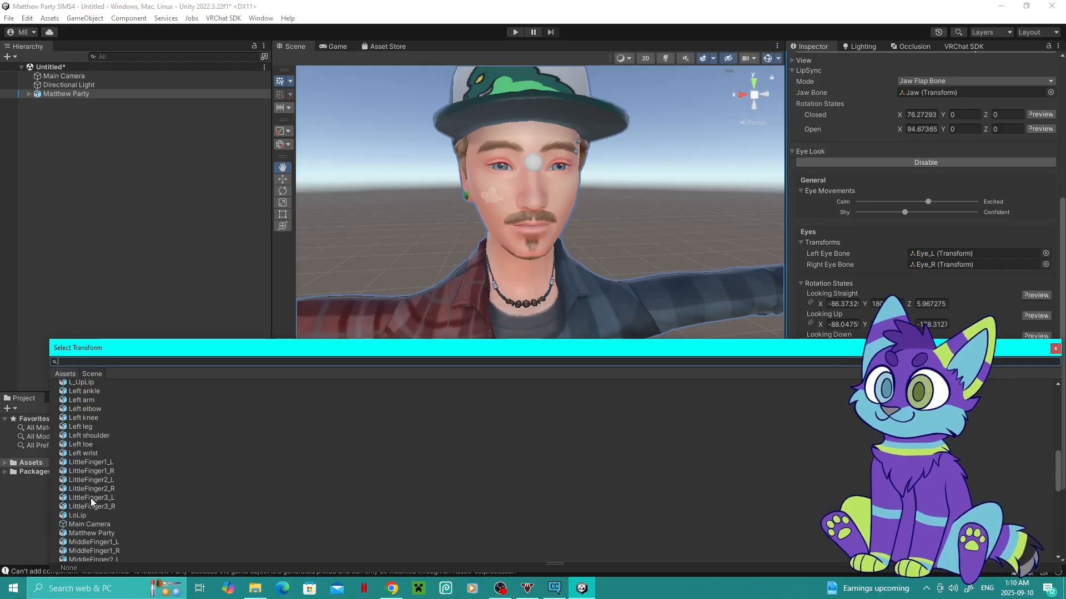
scroll(91, 498, "up", 5)
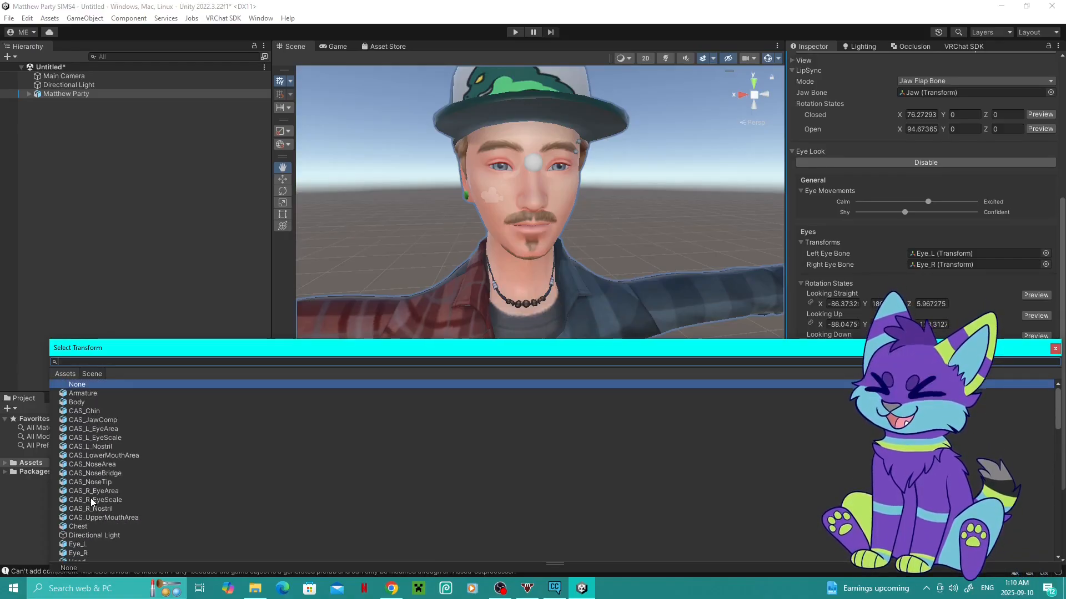
scroll(101, 499, "down", 3)
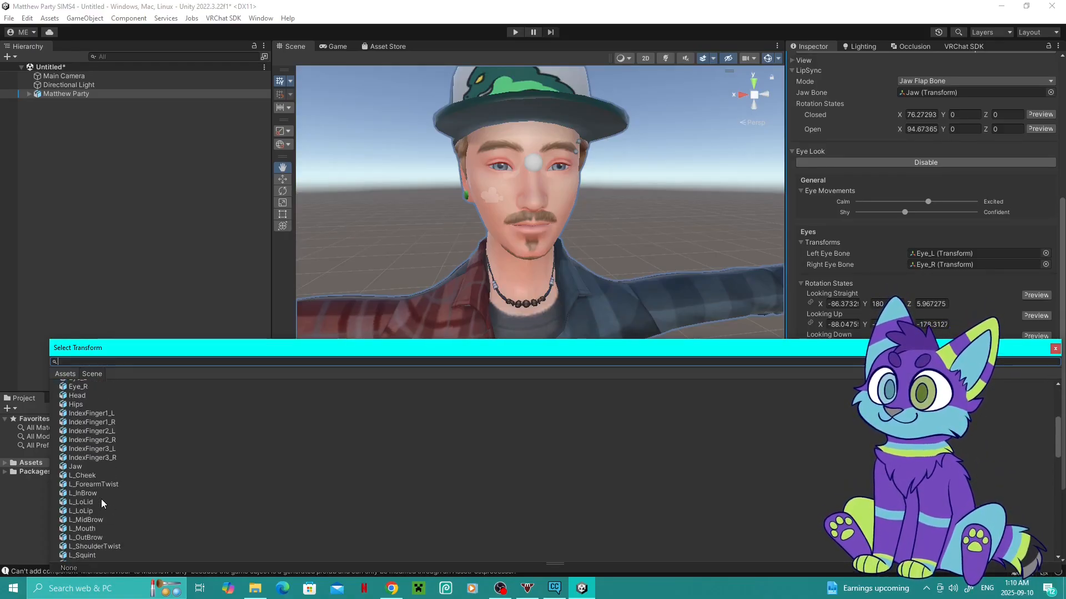
double_click(90, 501)
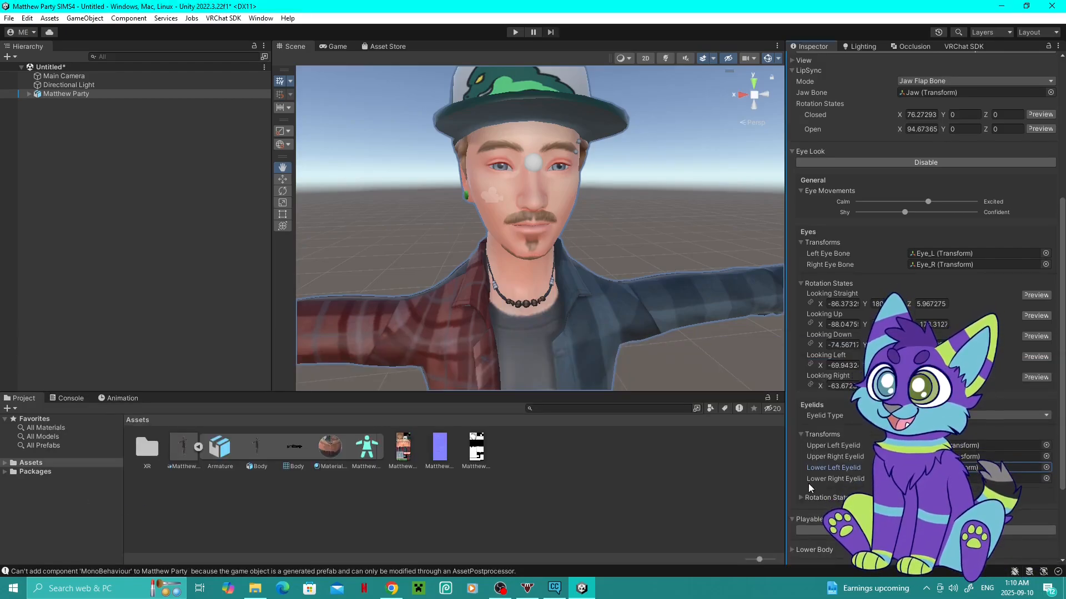
- Assign the R_LoLid bone as the Lower Right Eyelid transform
left_click(1046, 479)
scroll(85, 510, "down", 12)
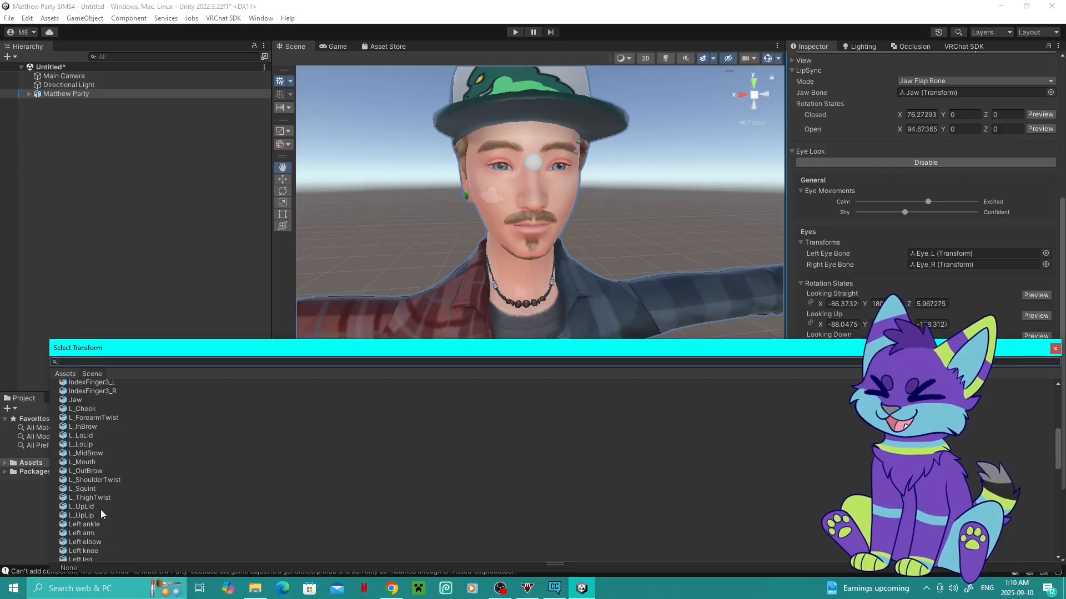
scroll(101, 509, "down", 6)
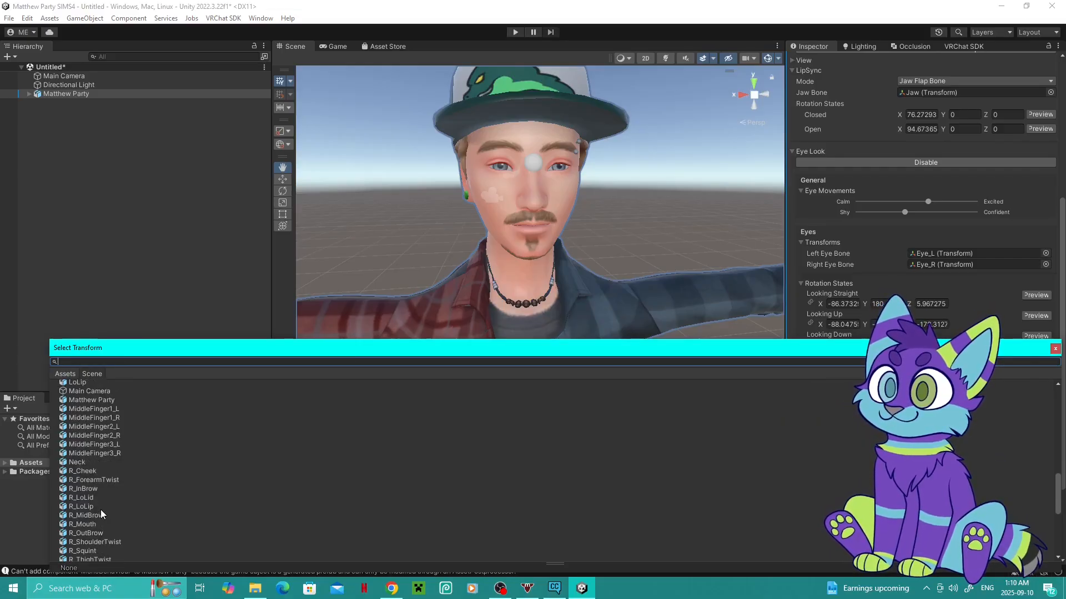
double_click(88, 497)
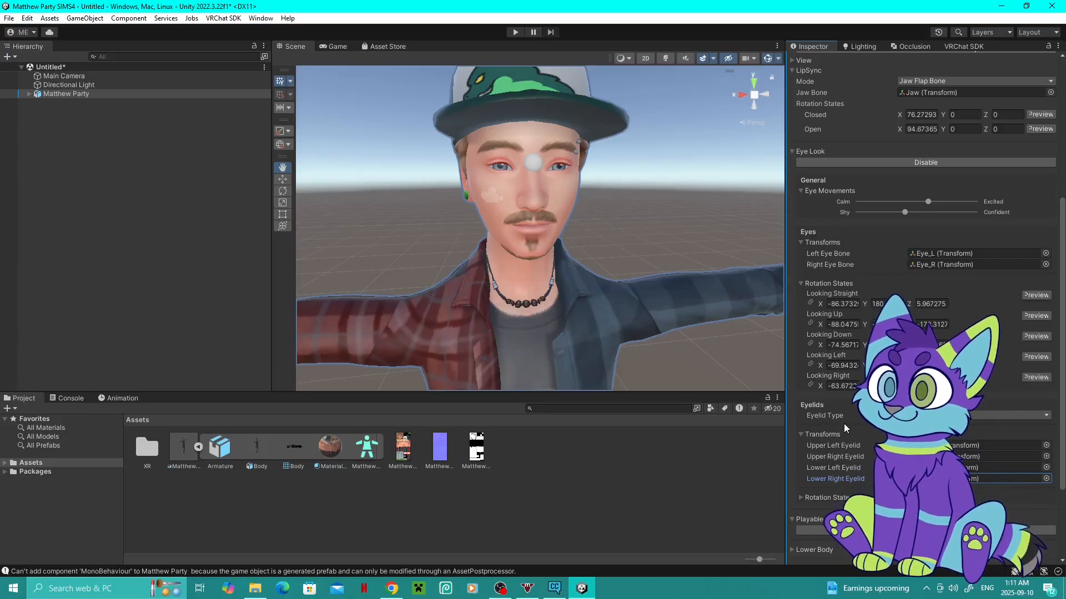
- Check the descriptor's Colliders, and customize its Expressions to add an expressions menu and expression parameters
scroll(844, 425, "down", 3)
scroll(844, 424, "down", 2)
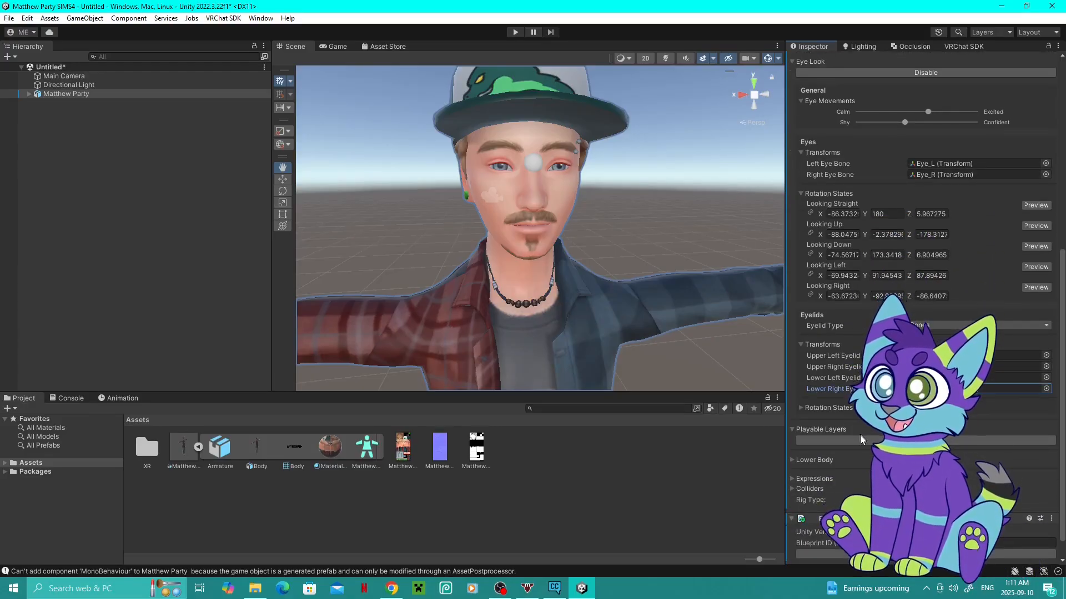
scroll(843, 454, "down", 2)
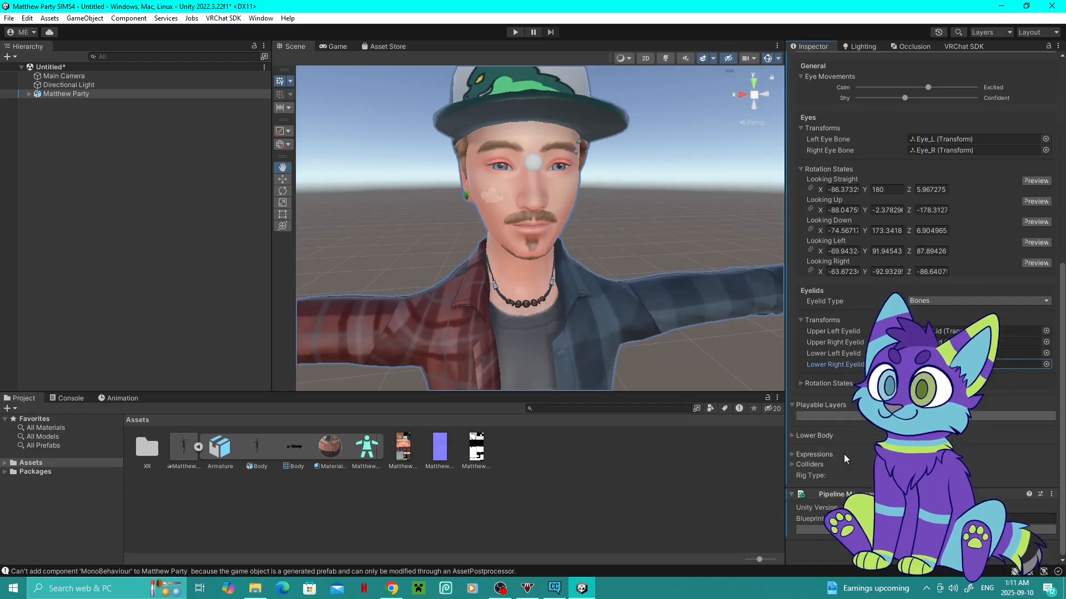
left_click(796, 465)
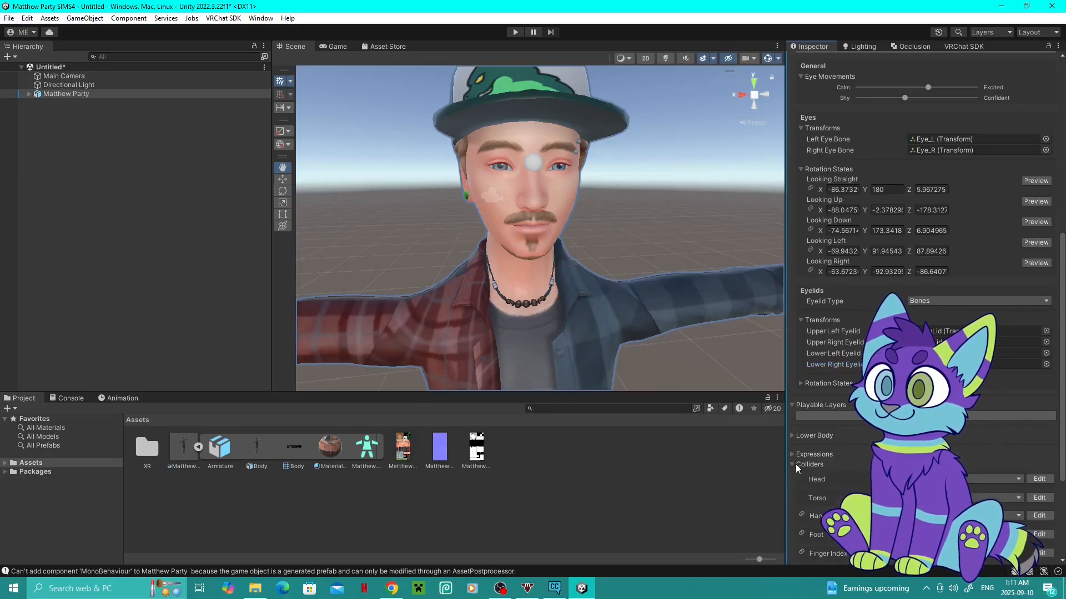
left_click(795, 464)
left_click(792, 454)
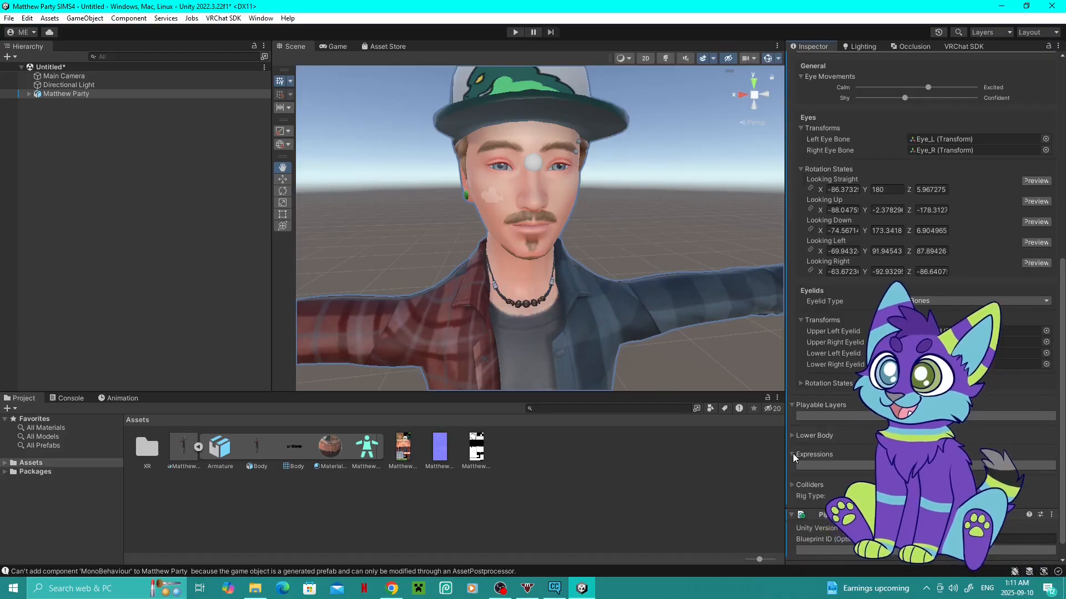
left_click(816, 467)
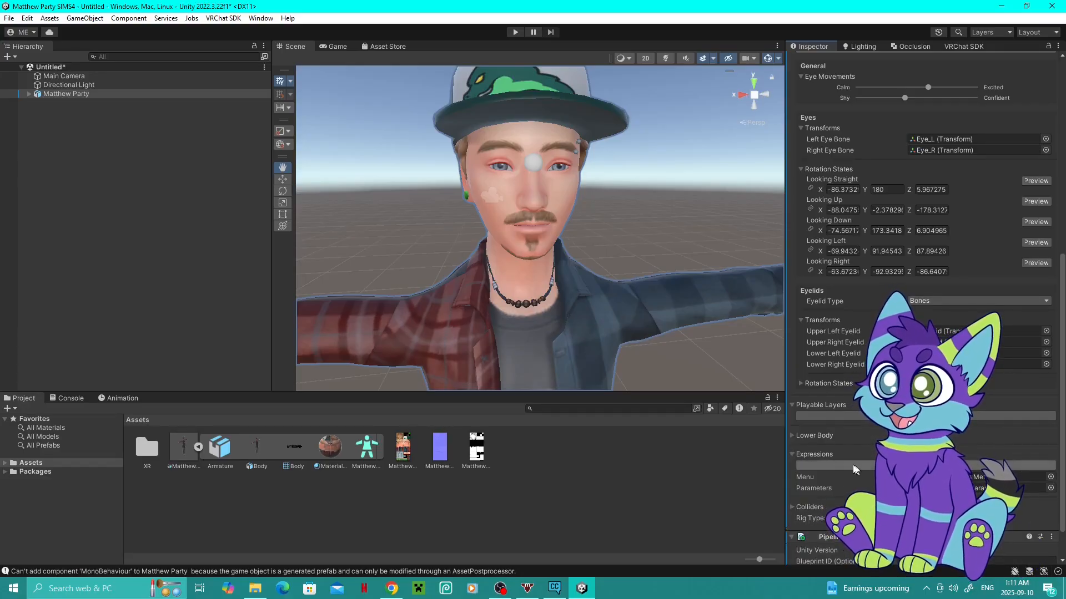
scroll(982, 440, "down", 2)
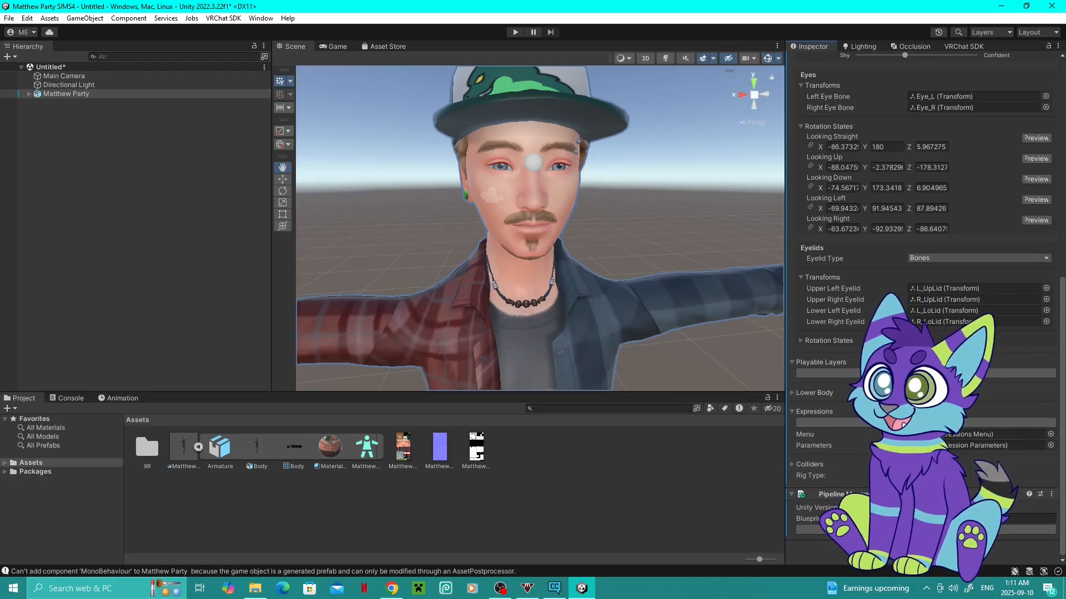
left_click(794, 411)
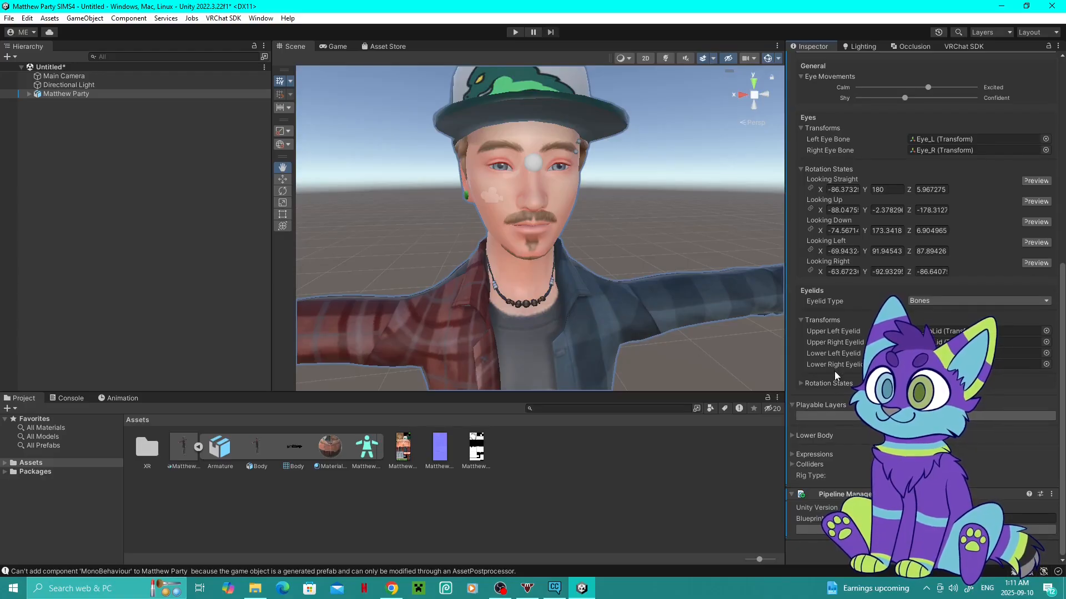
- Review the completed avatar descriptor, and examine the avatar's alerts in the VRChat SDK builder
scroll(869, 388, "up", 10)
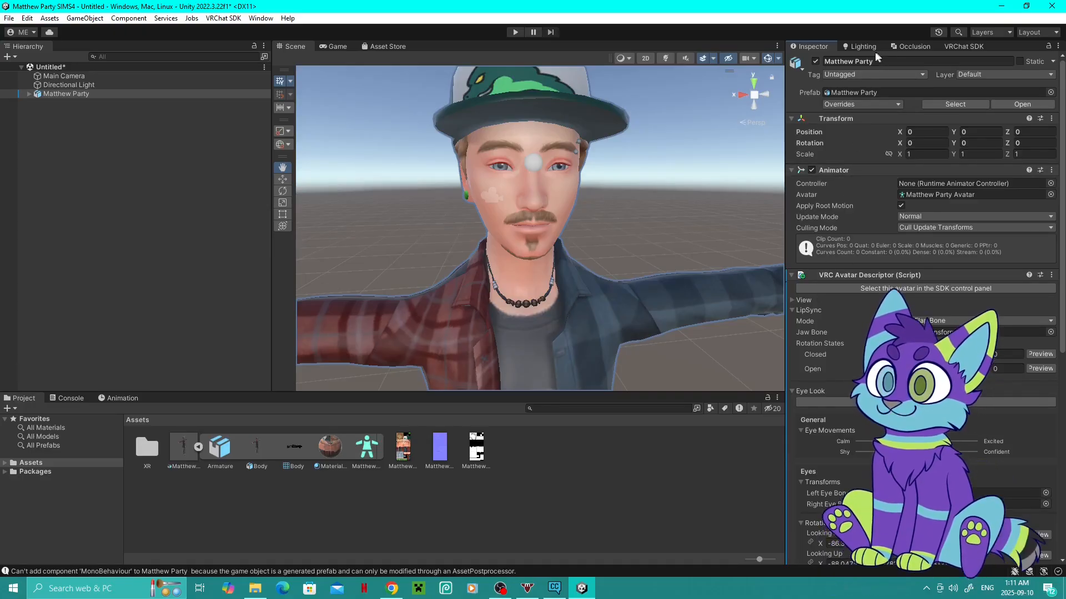
scroll(871, 428, "down", 10)
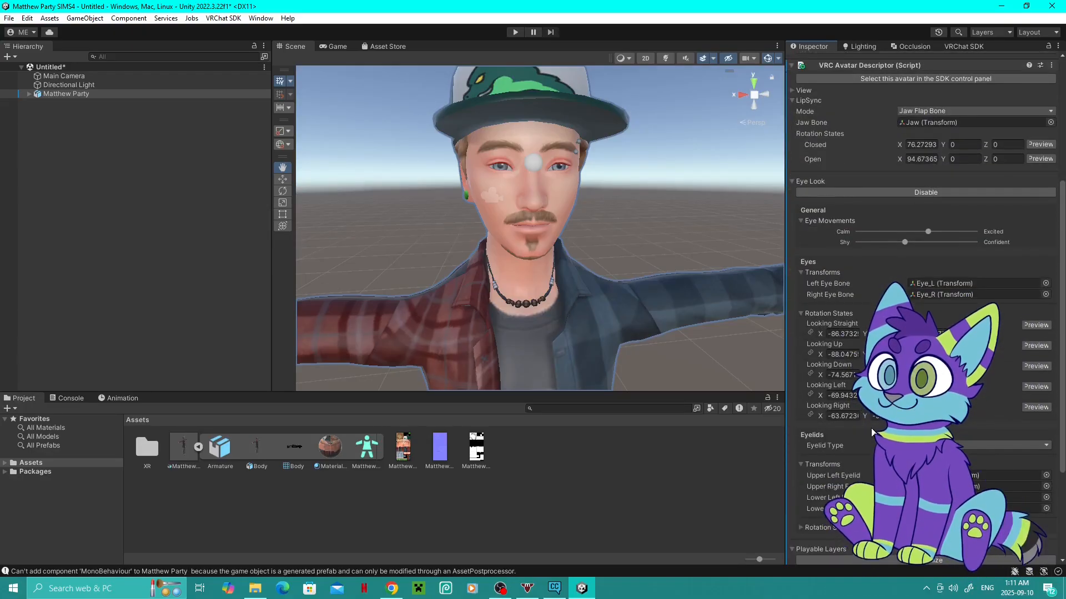
scroll(870, 428, "up", 10)
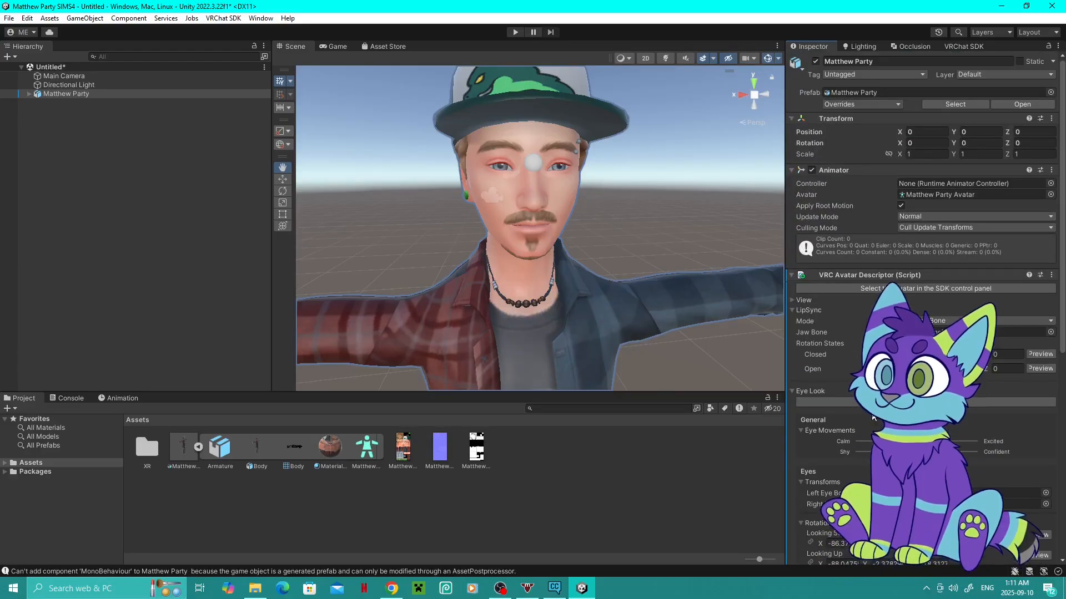
left_click(861, 46)
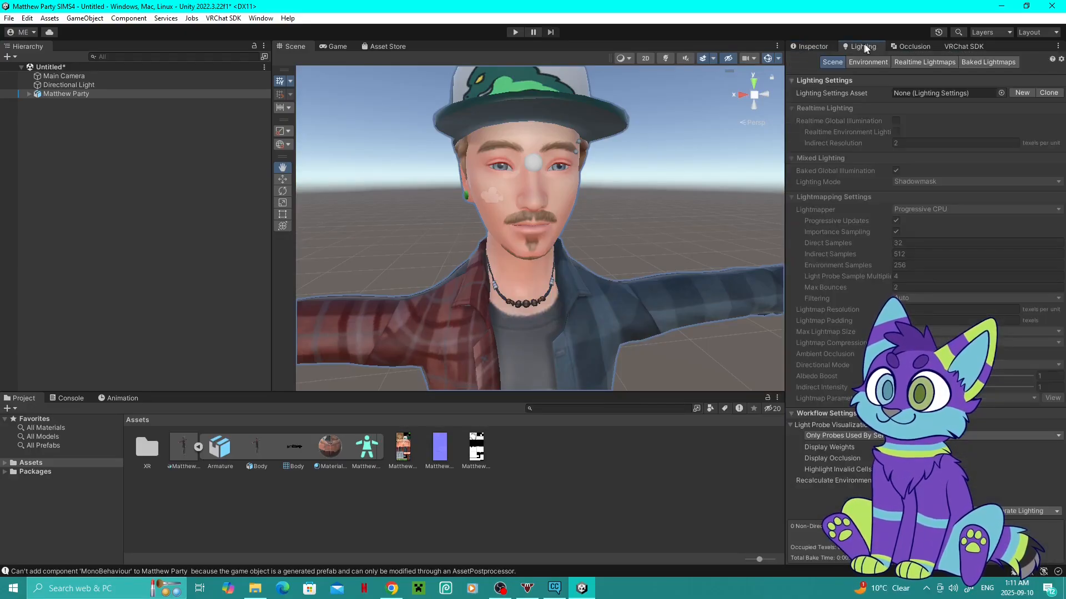
left_click(904, 46)
left_click(956, 46)
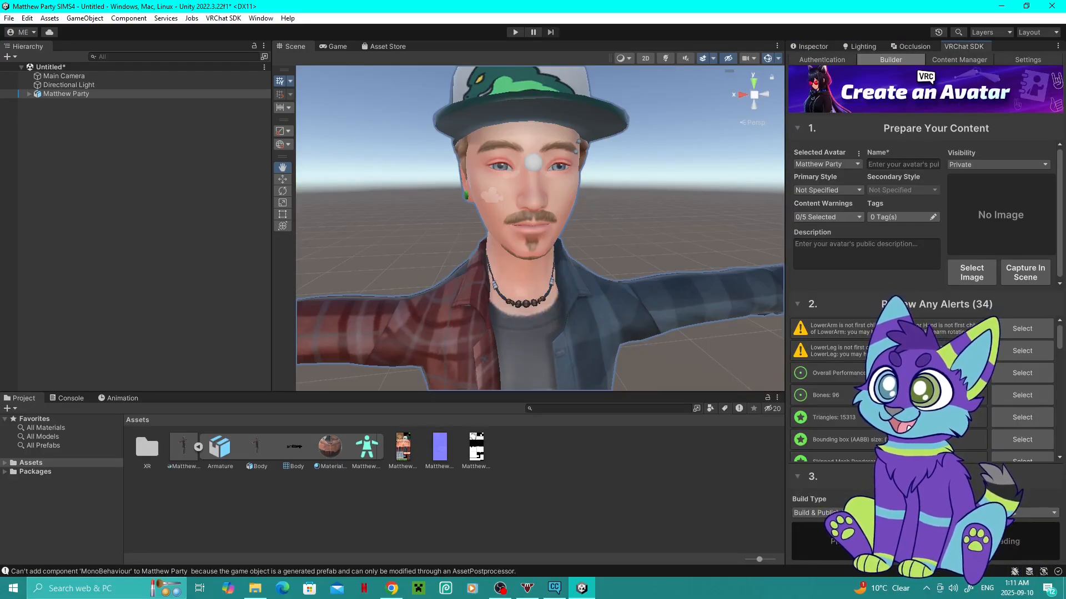
scroll(888, 388, "down", 10)
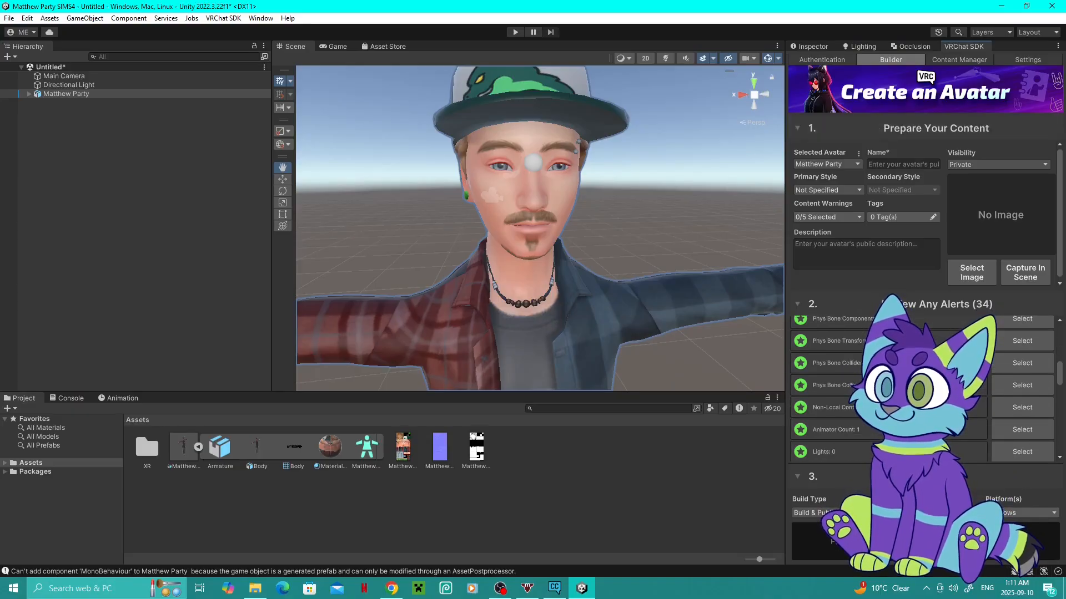
scroll(888, 389, "up", 2)
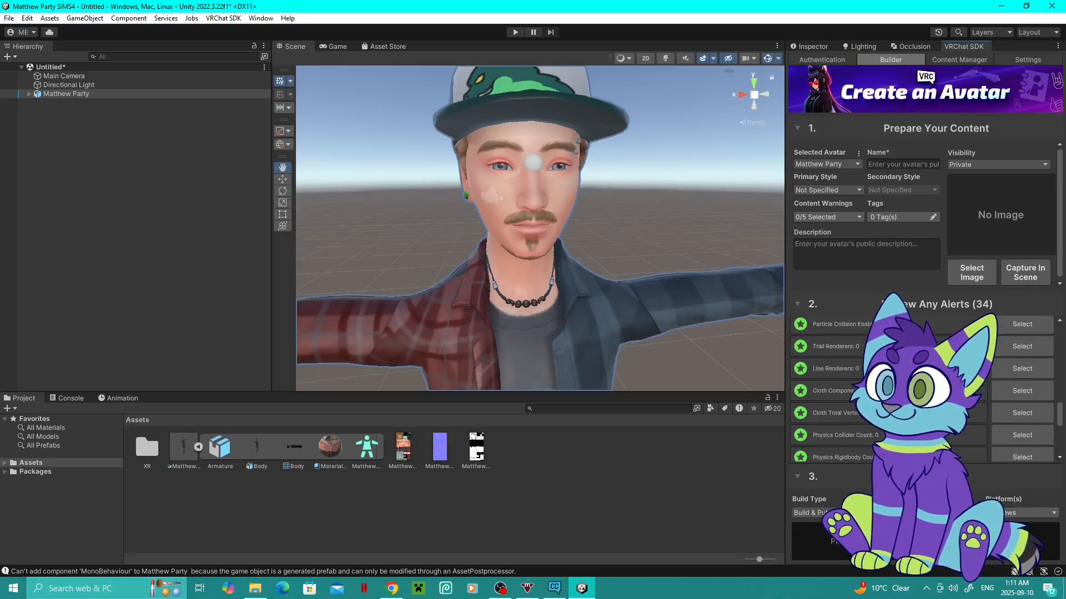
scroll(888, 388, "up", 1)
- Build the avatar with the Build & Test build type, saving the scene as "party matthew sims 4"
left_click(827, 512)
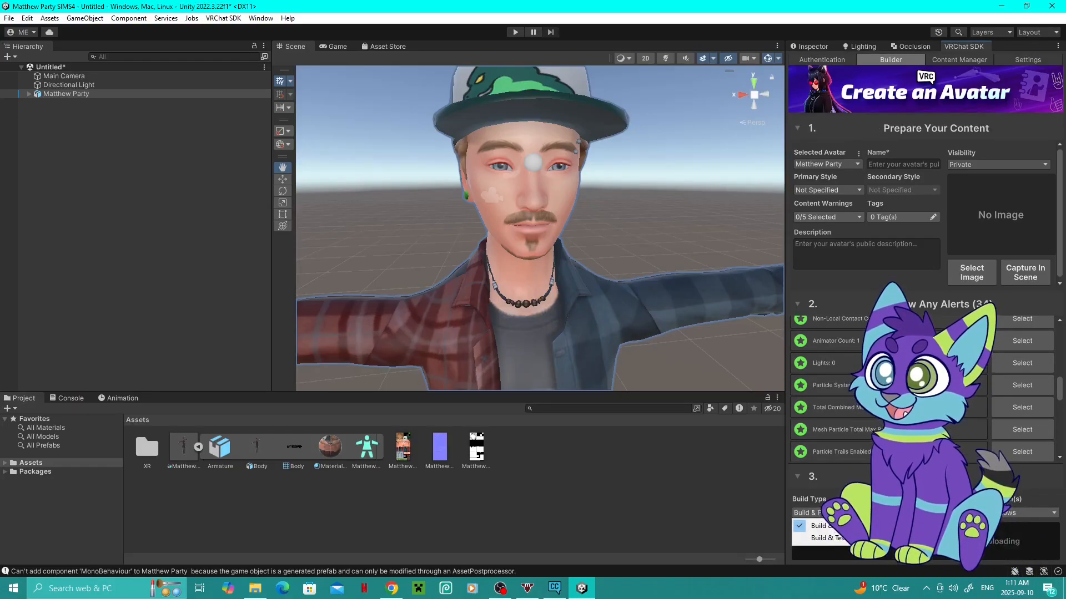
left_click(819, 538)
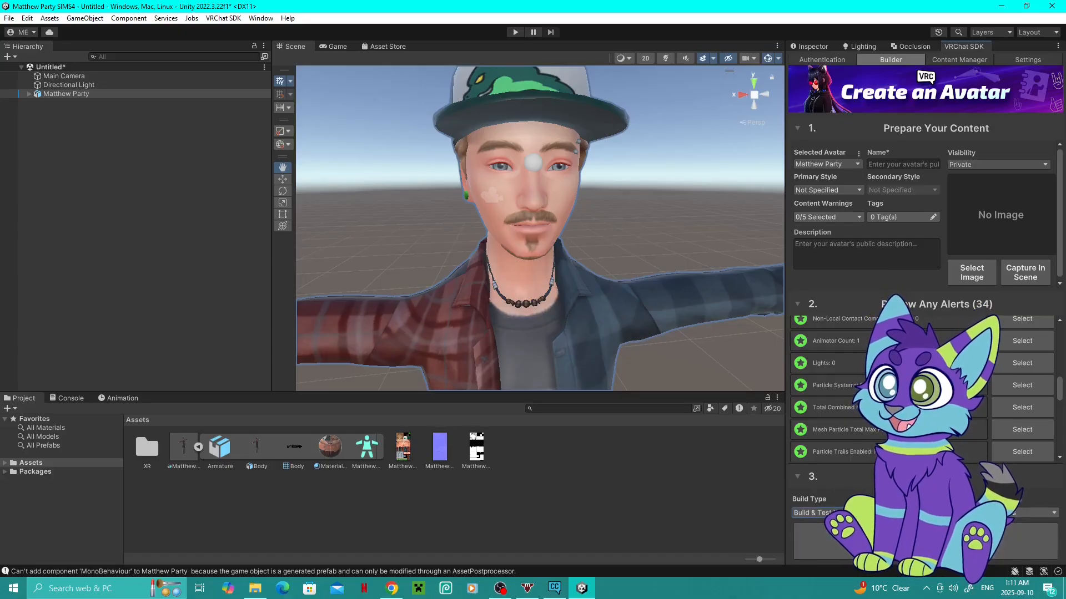
left_click(926, 541)
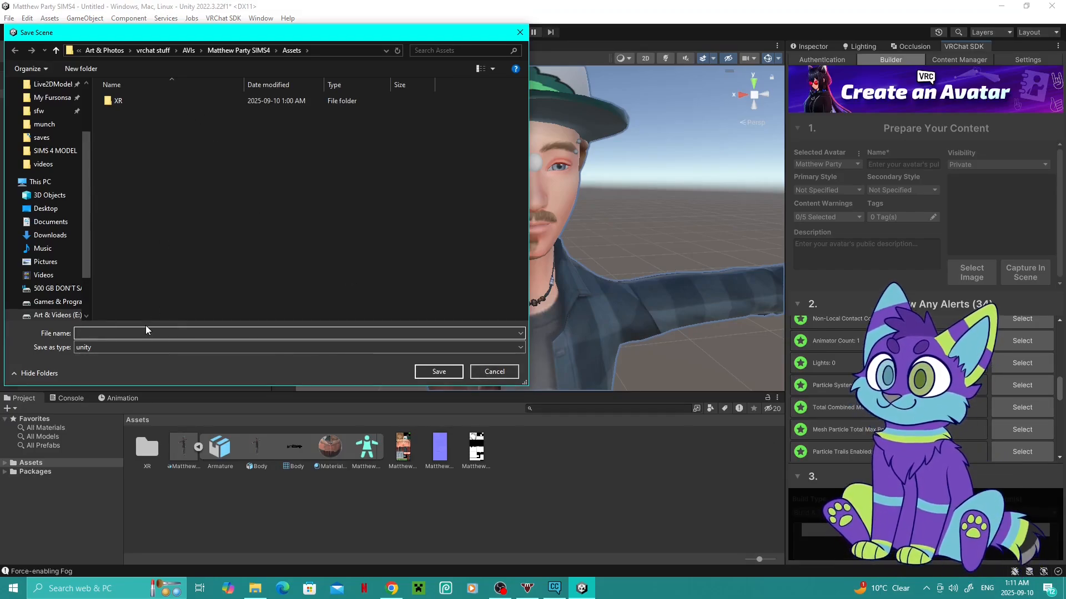
type("party matthew sims 4")
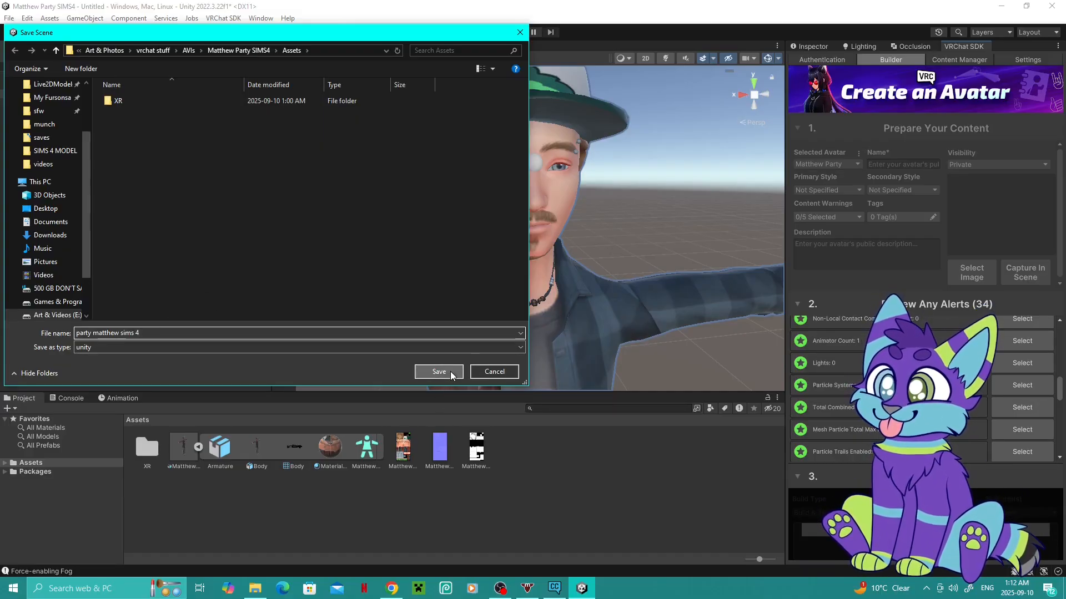
left_click(451, 371)
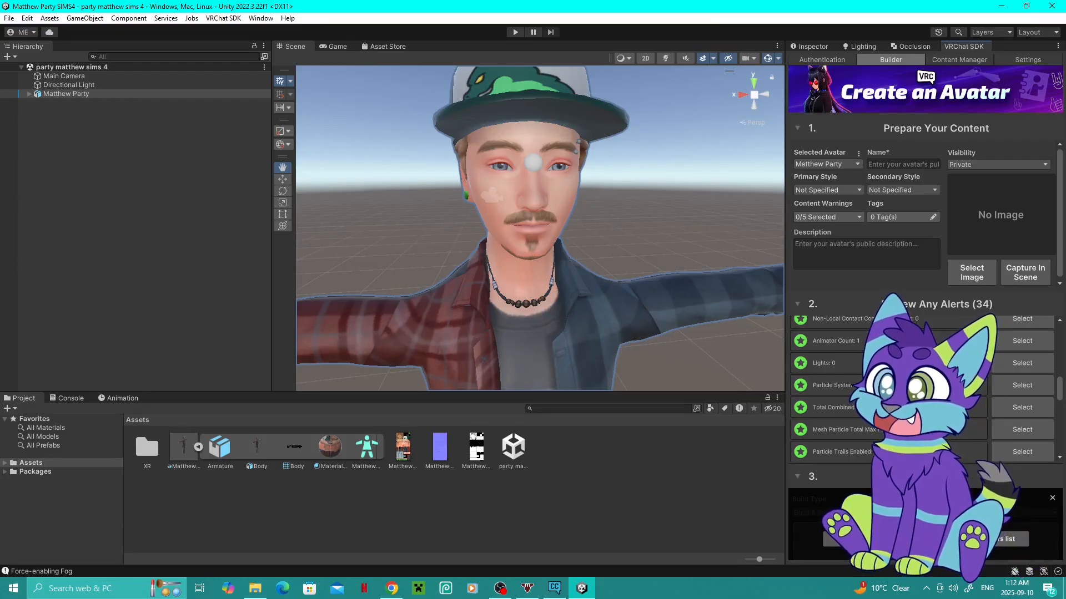
- Minimize Unity, find and launch VRChat, and quit SteamVR to run it on the desktop
left_click(1003, 7)
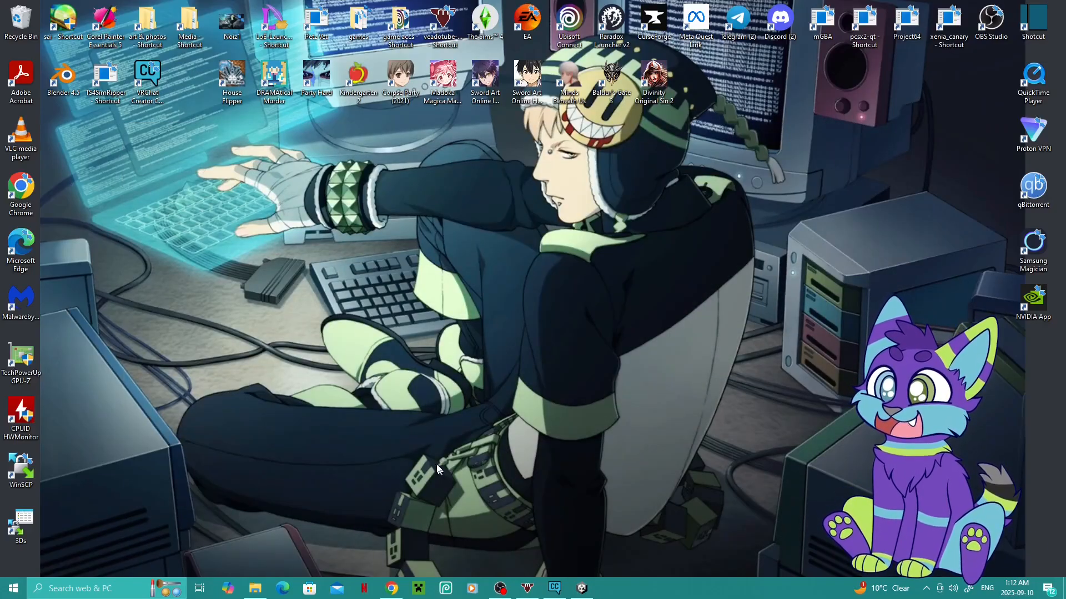
left_click(110, 588)
type("vr")
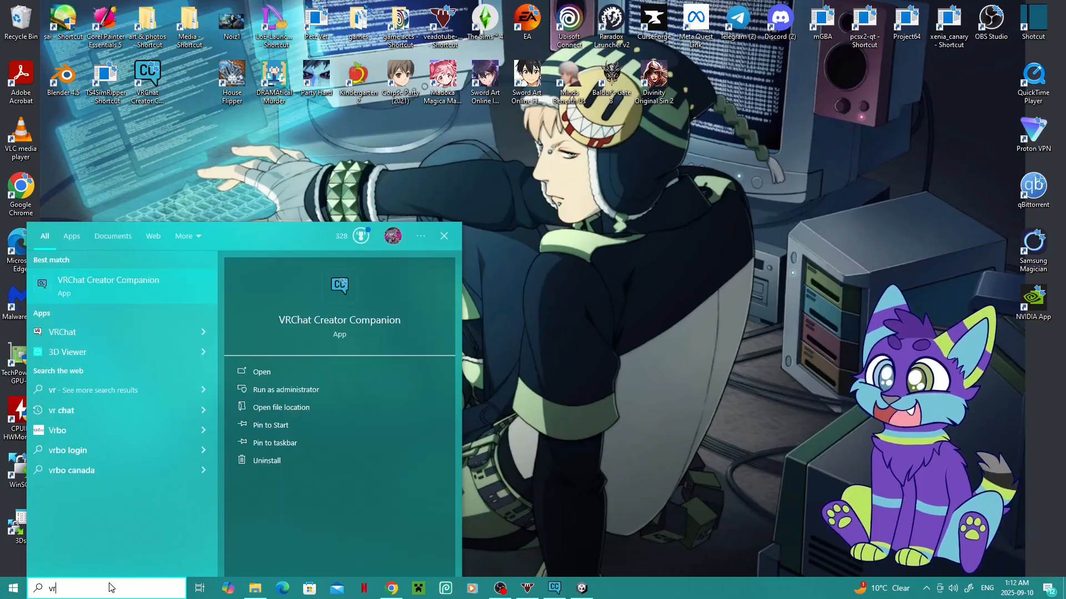
type("chat")
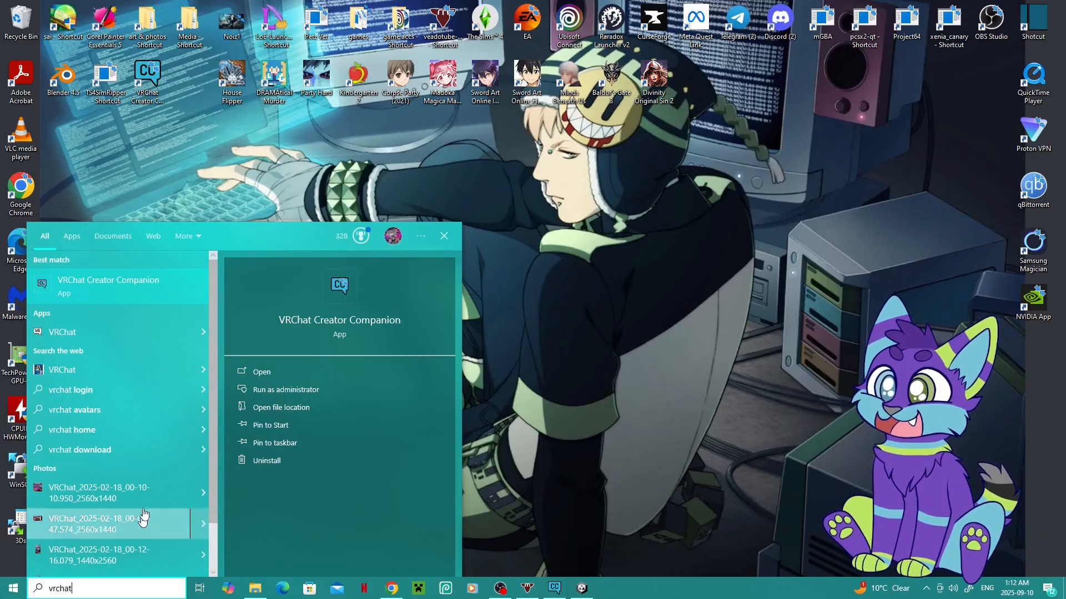
left_click(114, 332)
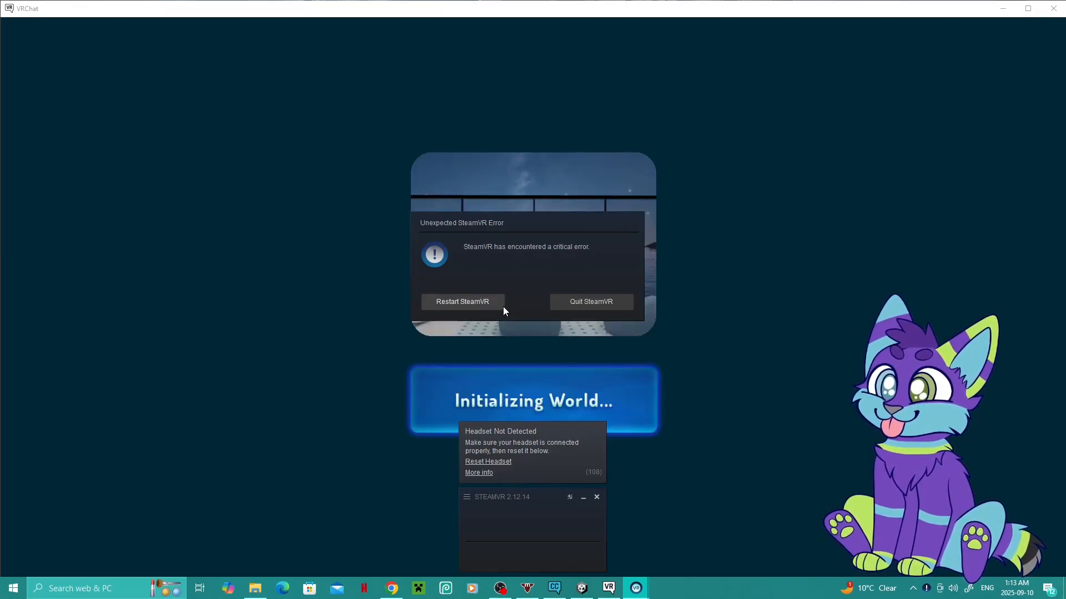
left_click(618, 302)
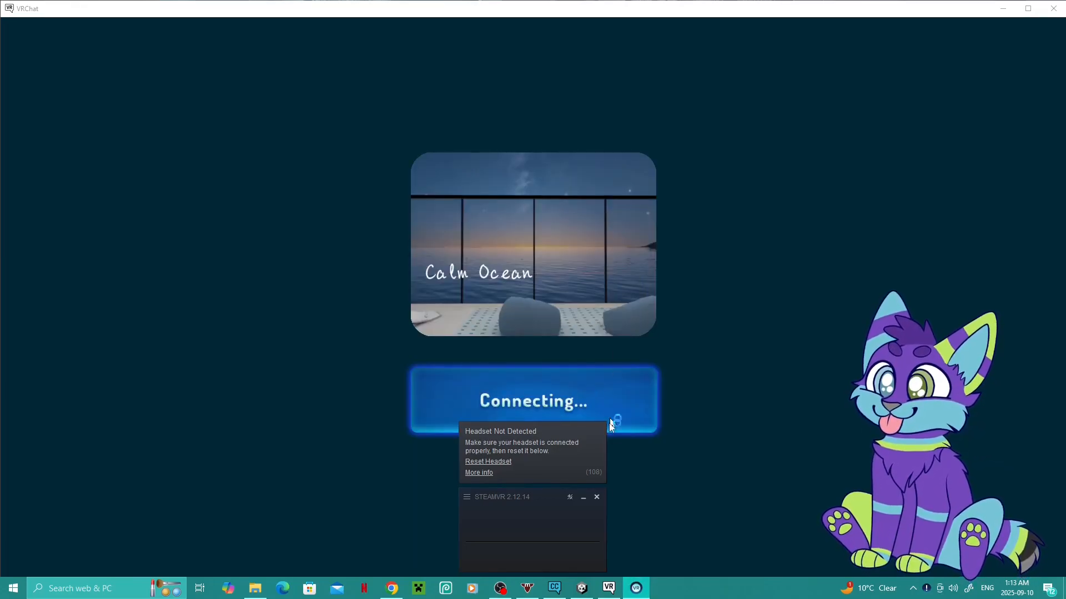
left_click(597, 498)
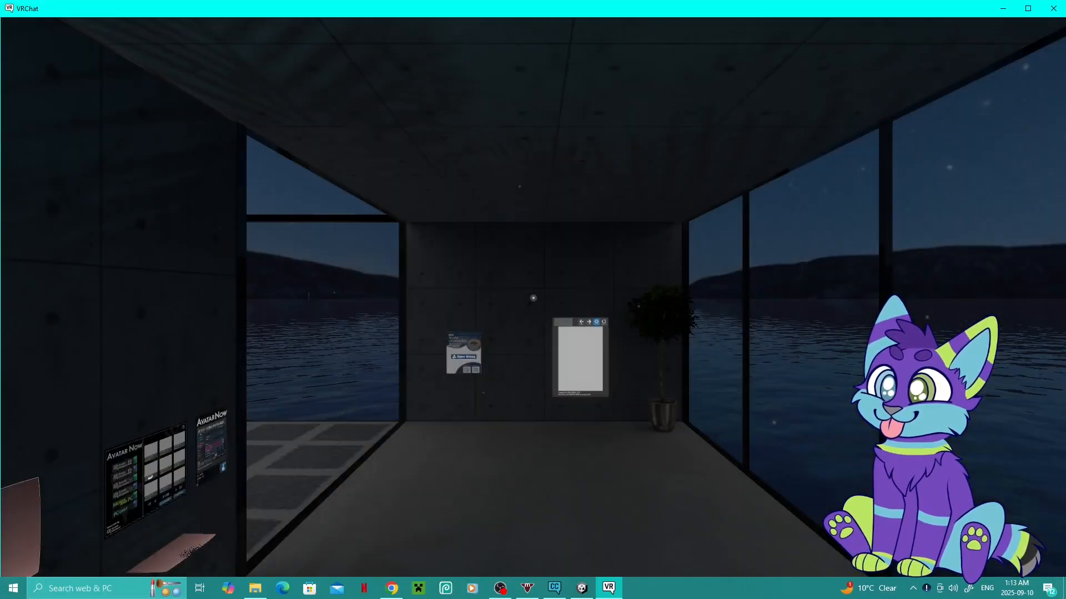
- Walk through the Calm Ocean world to the mirror controls and turn on the HQ mirror
key("w")
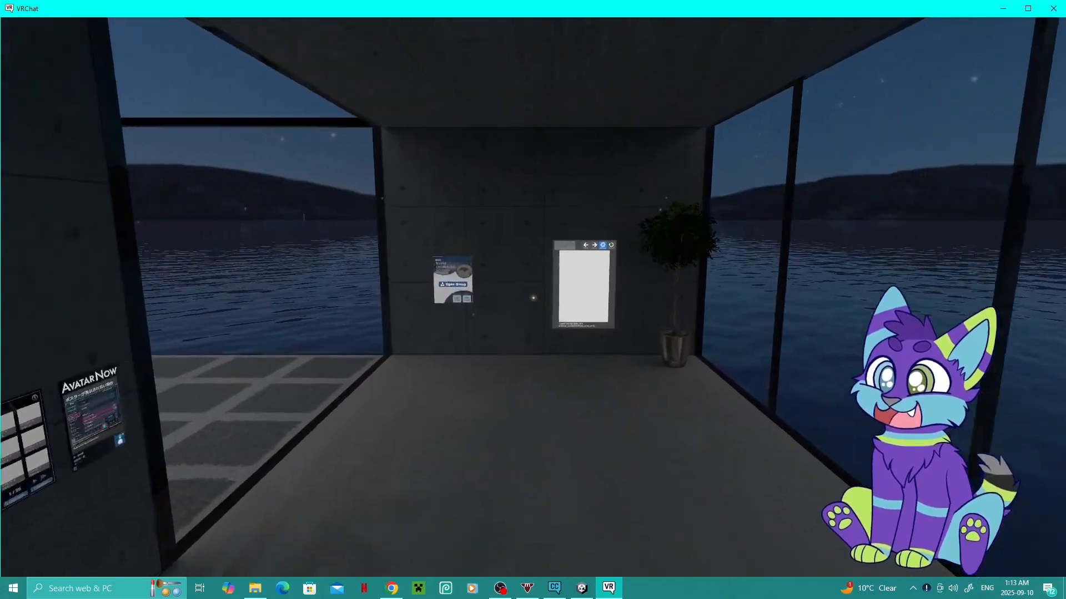
key("w")
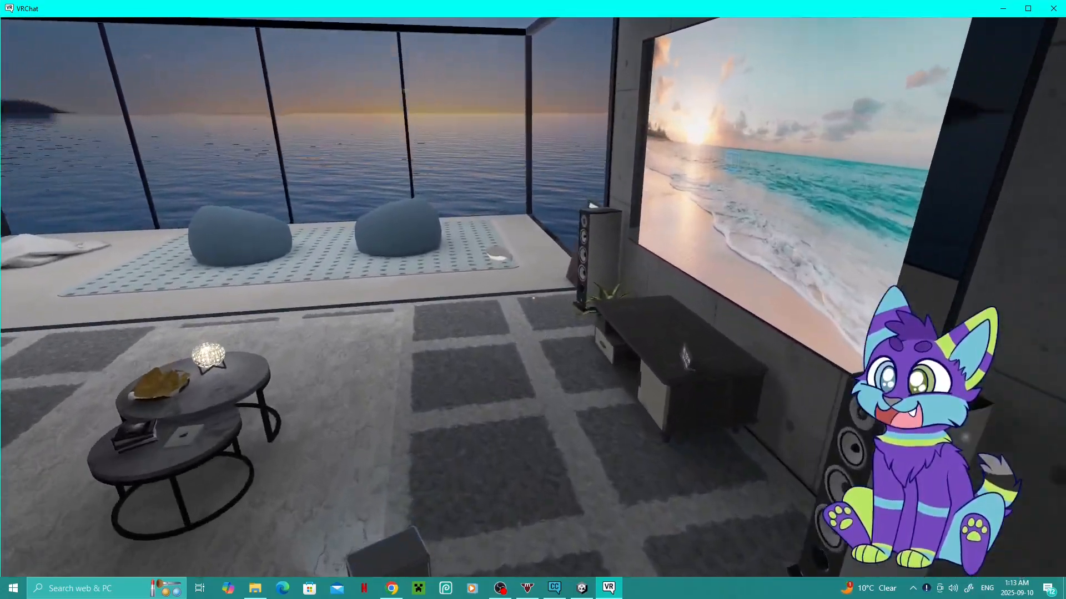
key("w")
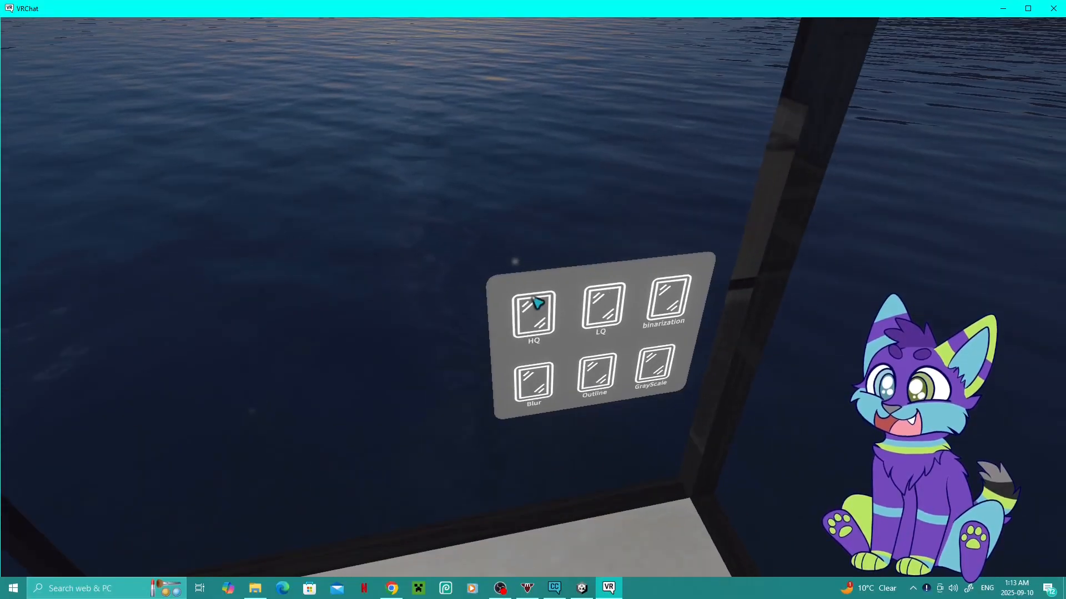
left_click(533, 299)
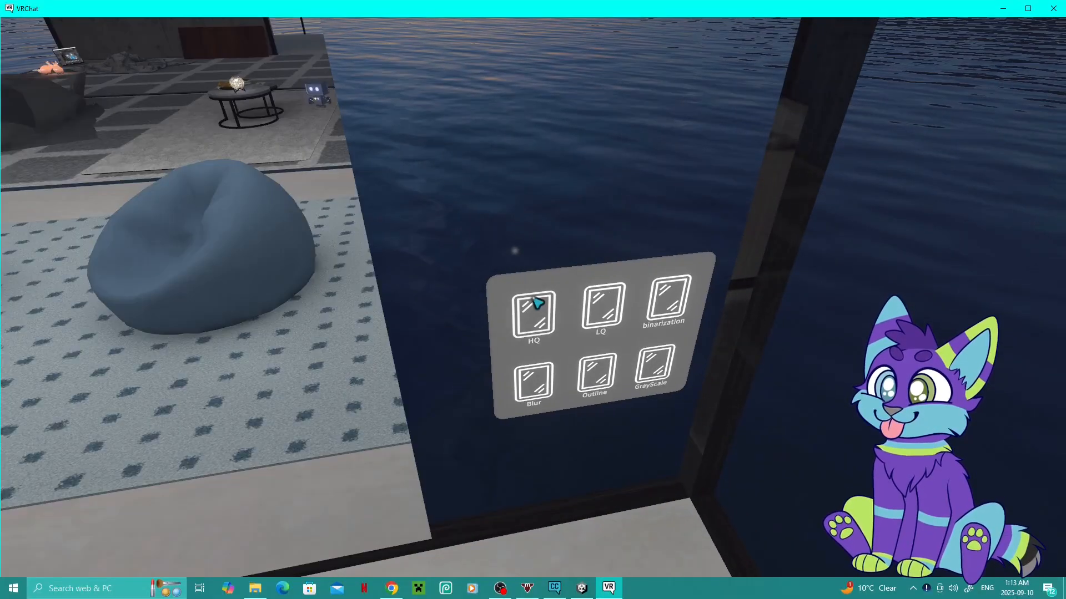
- Stand facing the mirror and view the currently worn avatar from near and far
key("s")
key("a")
key("w")
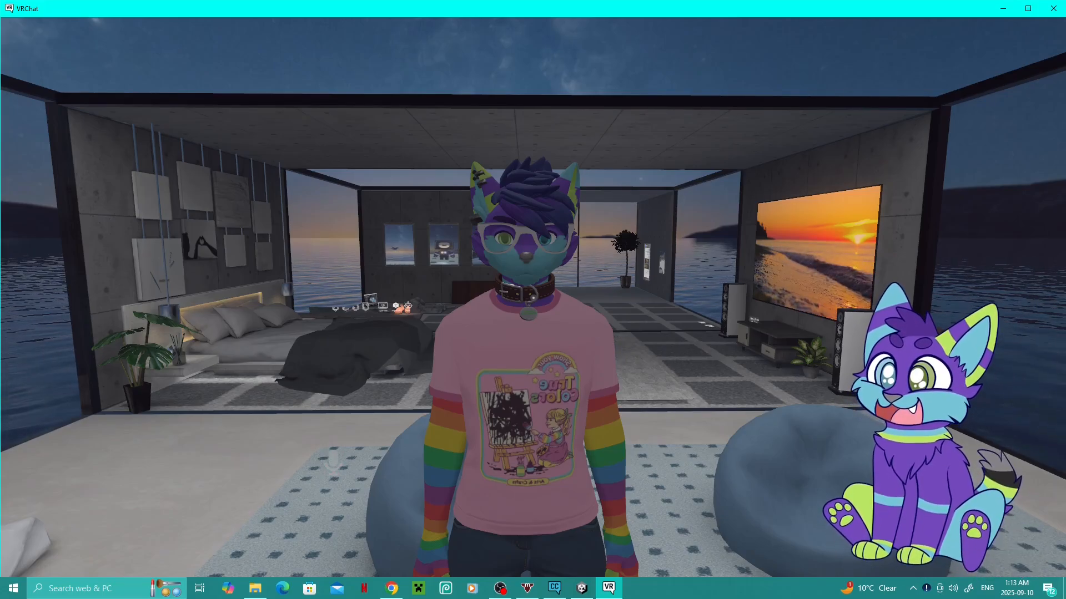
key("s")
key("s")
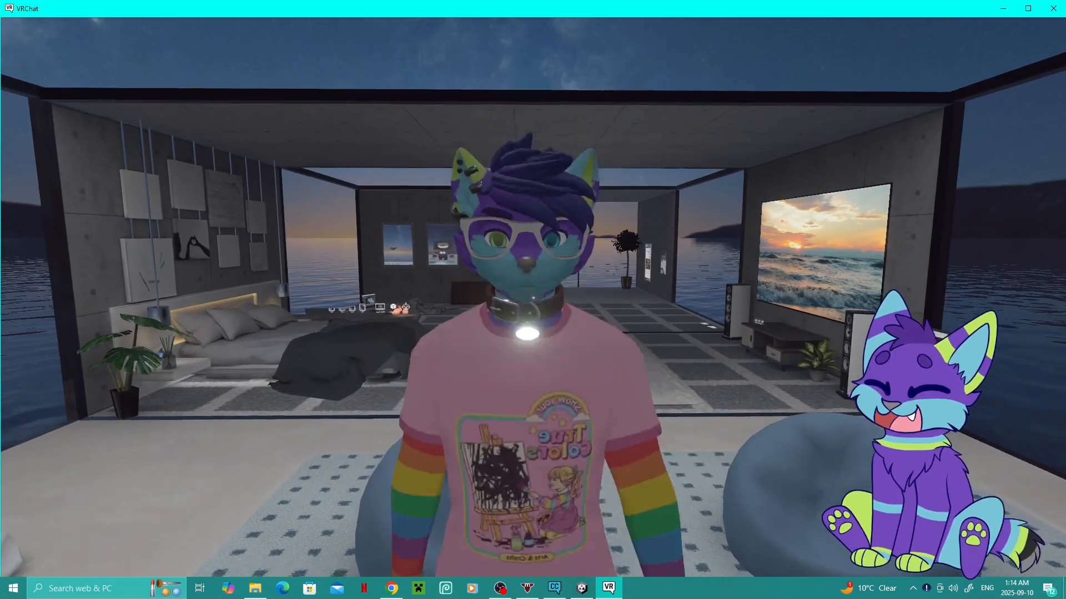
key("w")
key("s")
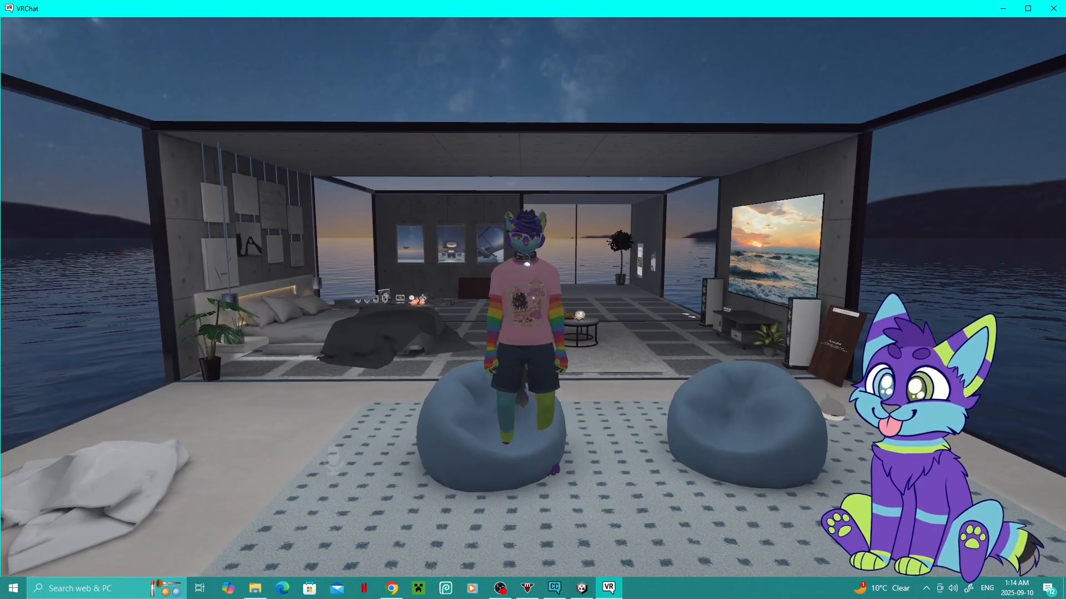
key("w")
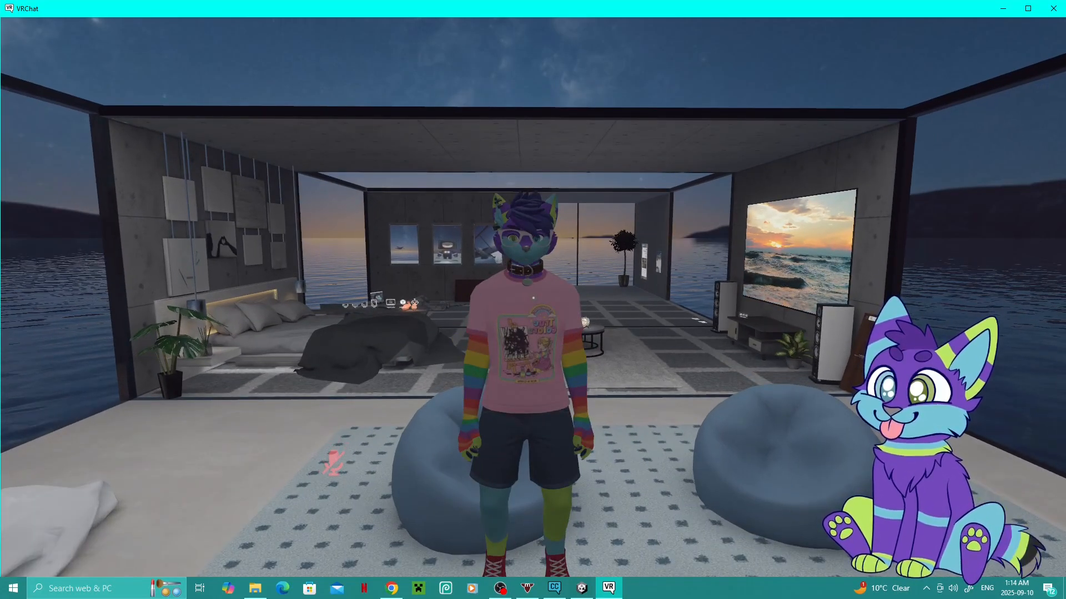
- Change the microphone device to YouMic (5- High Definition Audio Device) in the audio settings and return to the world
key("Escape")
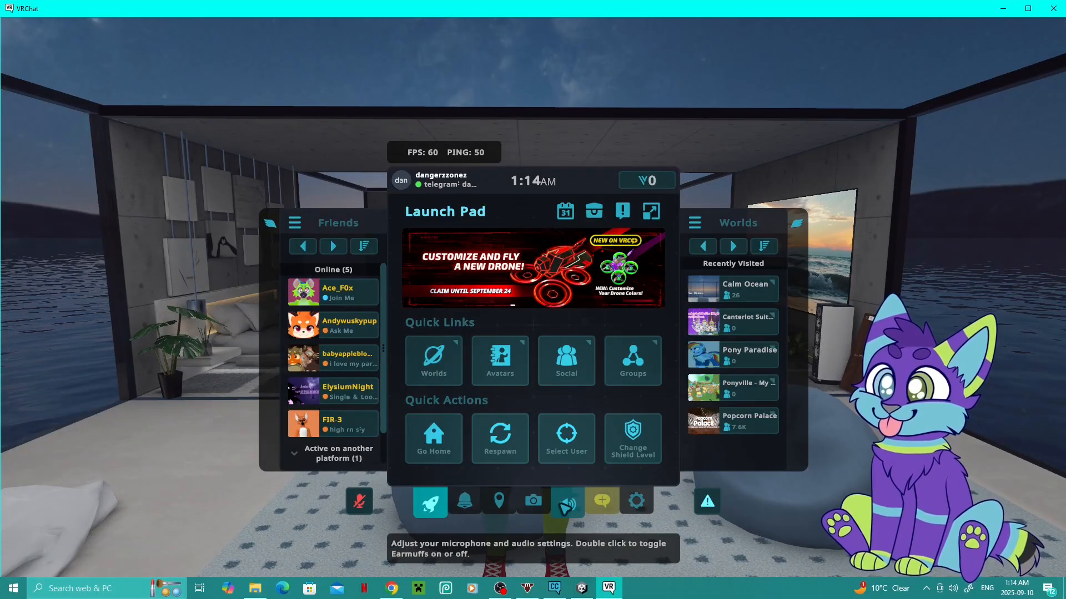
left_click(566, 505)
scroll(509, 448, "down", 2)
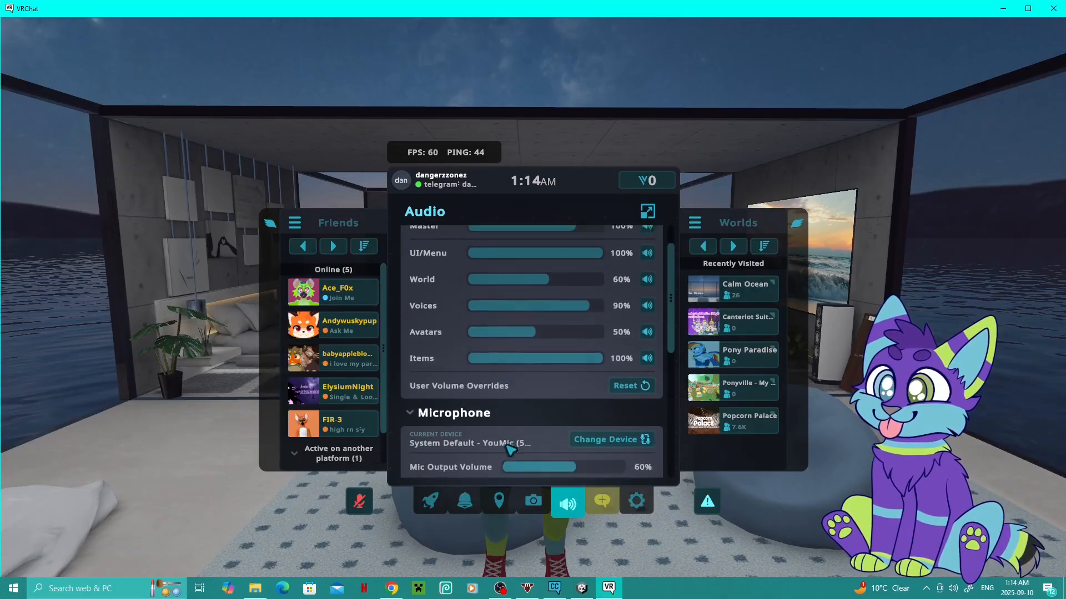
scroll(510, 448, "down", 2)
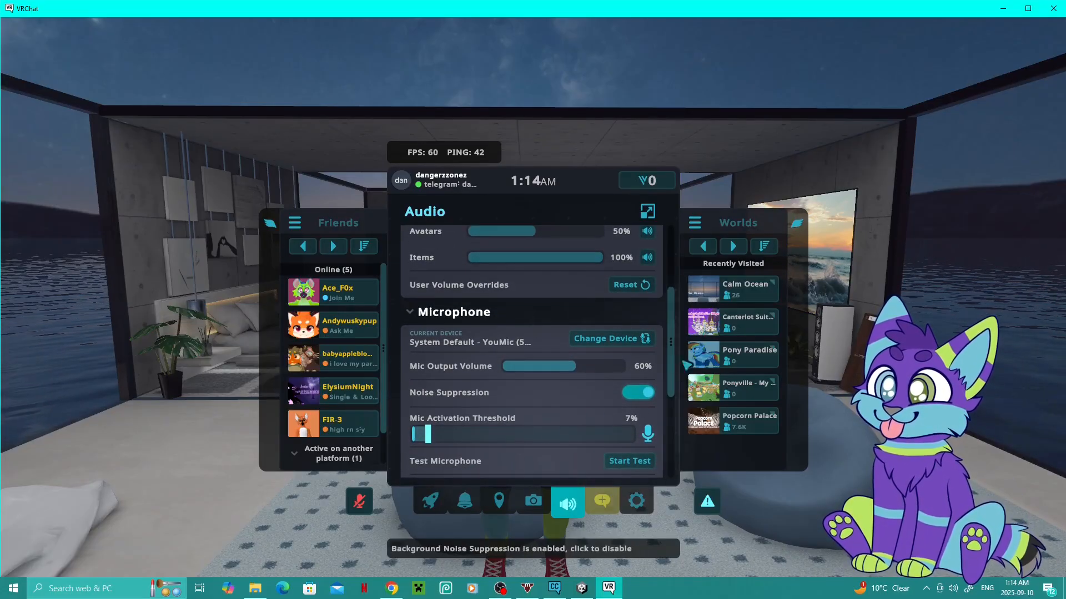
left_click(627, 339)
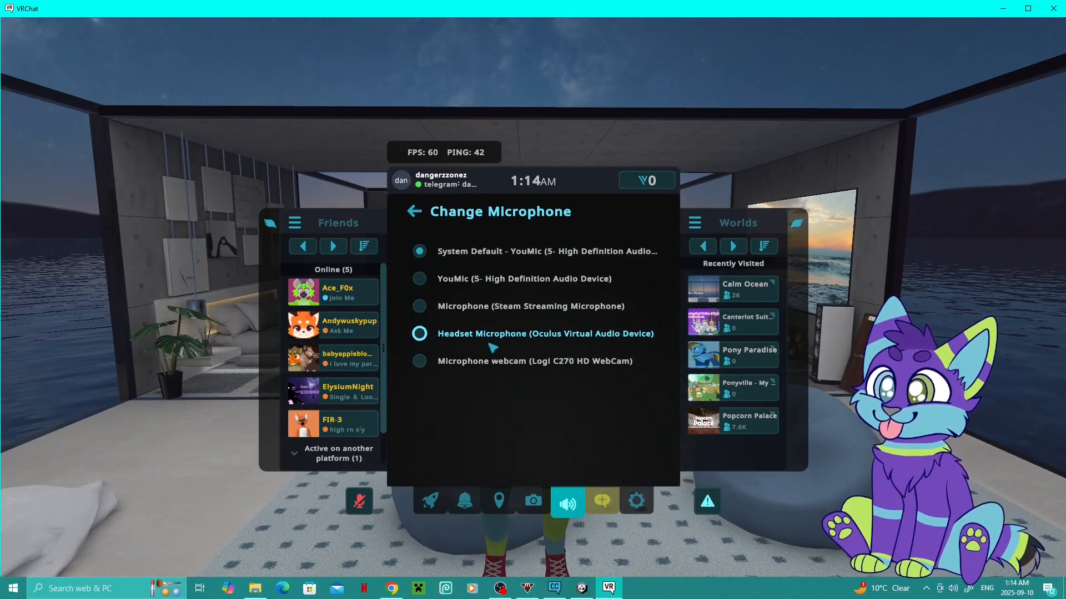
left_click(420, 279)
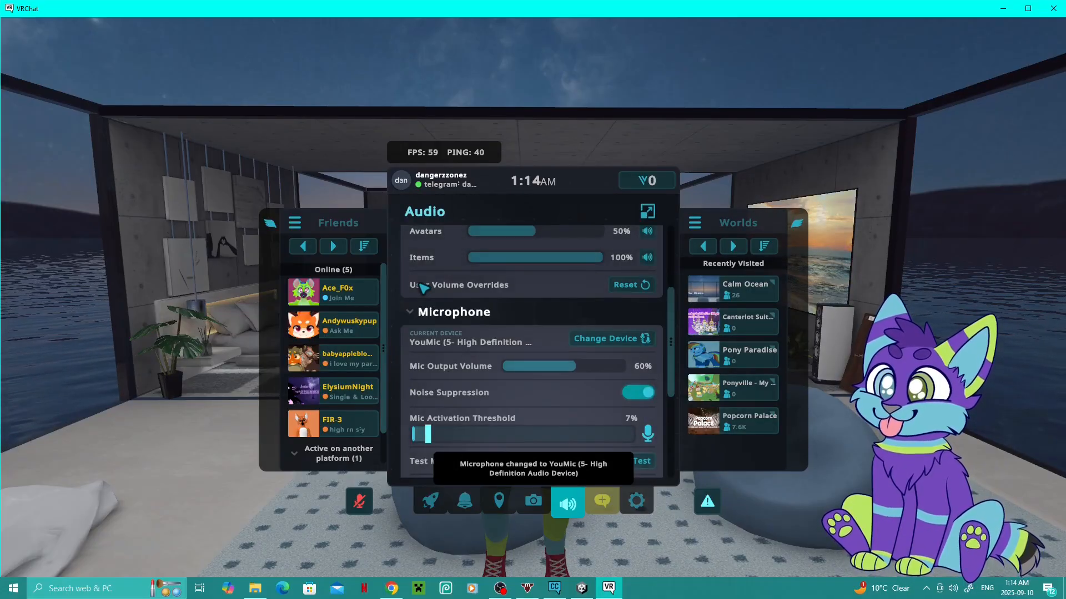
key("Escape")
- Move the current avatar sideways, forward and back before the mirror to examine its walking animation and lip movement
key("d")
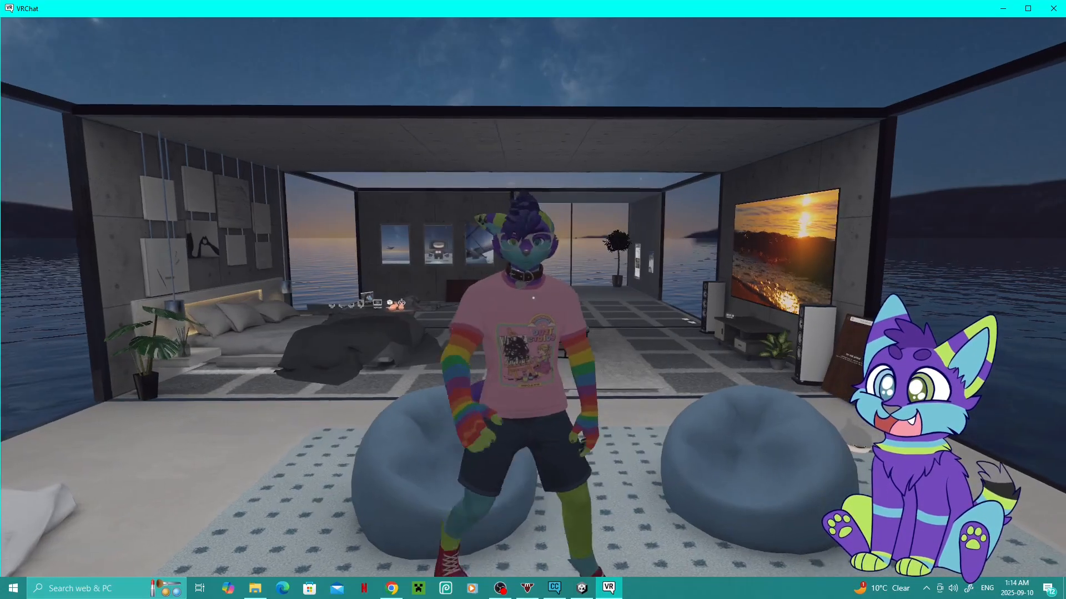
key("a")
key("w")
key("s")
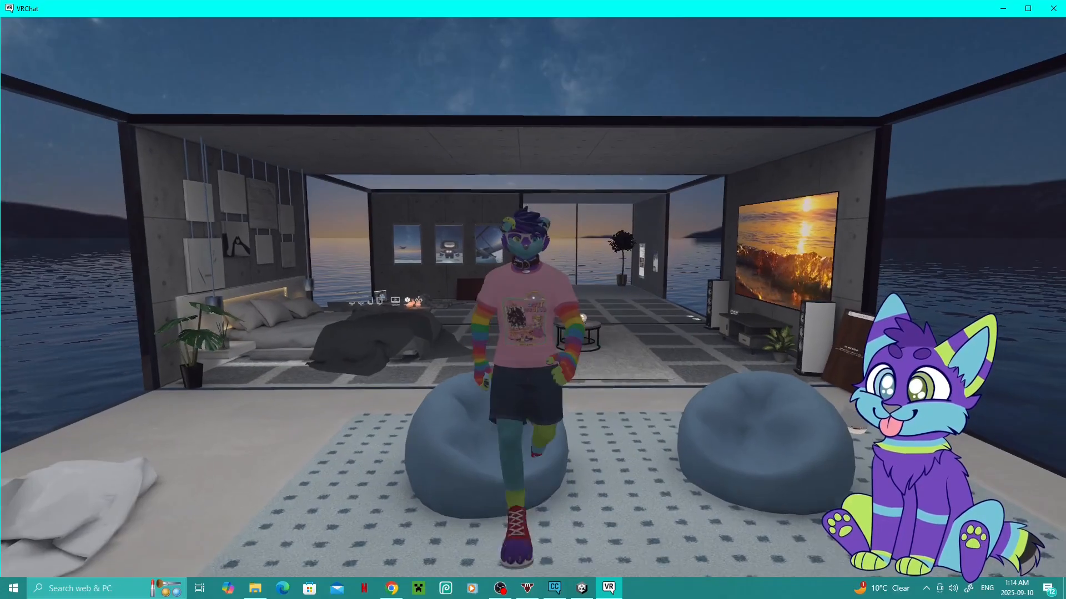
key("w")
key("s")
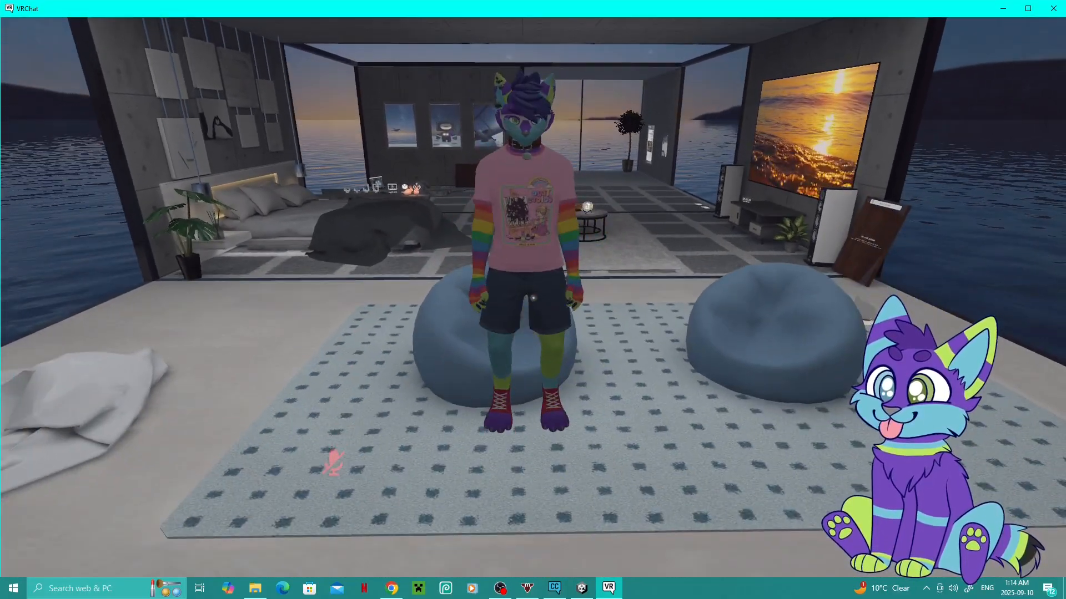
key("s")
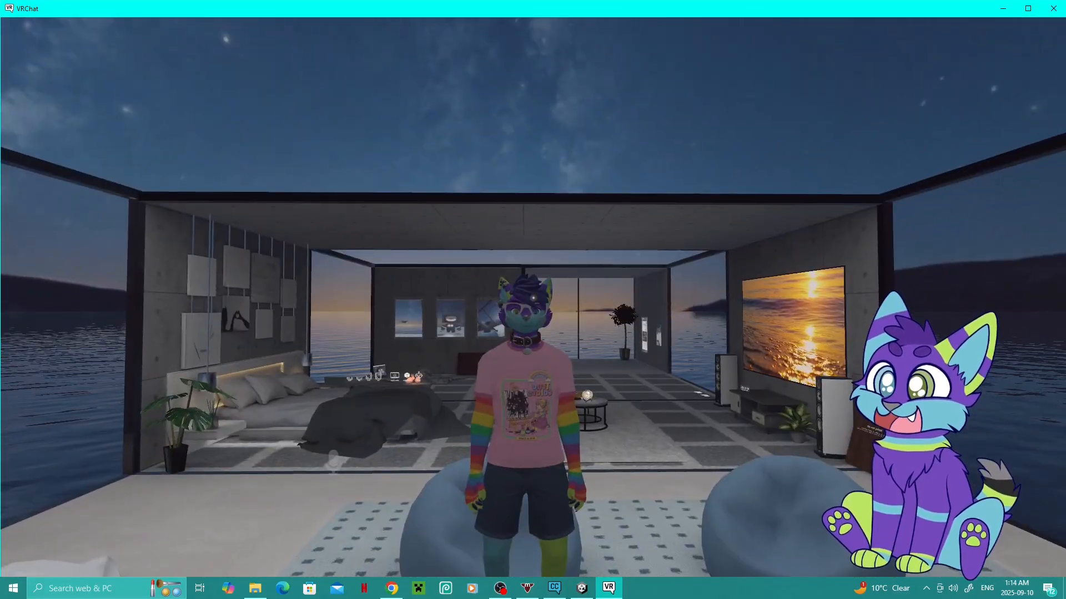
key("w")
key("s")
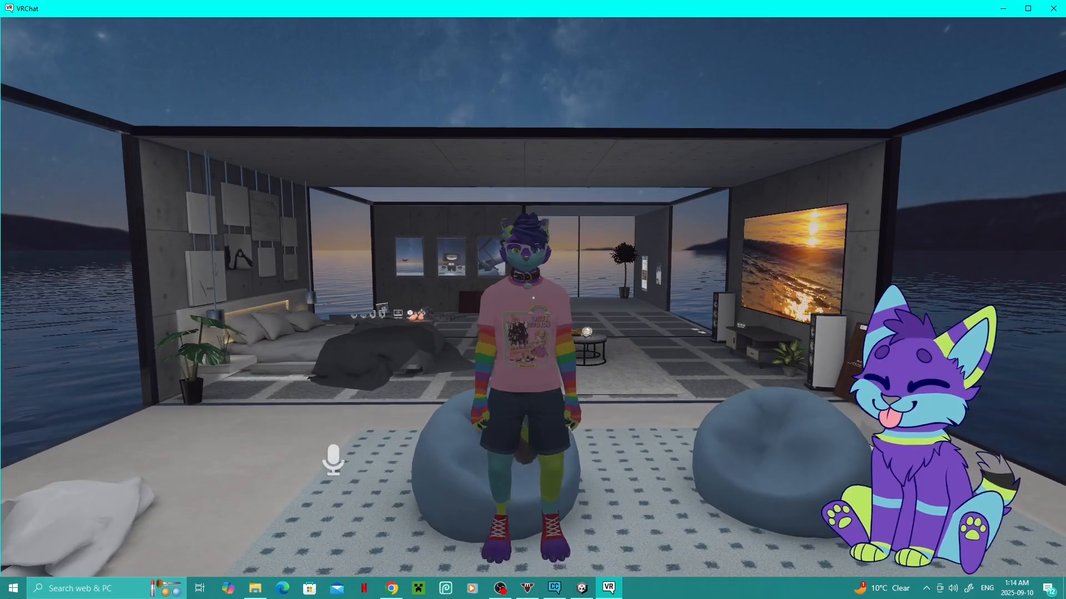
key("w")
key("s")
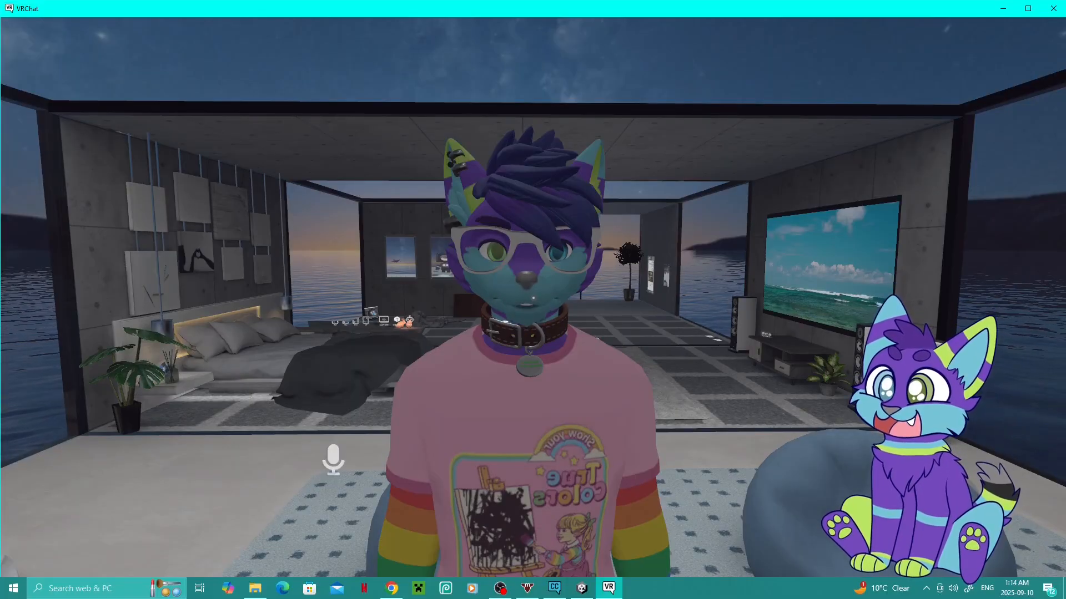
key("s")
key("w")
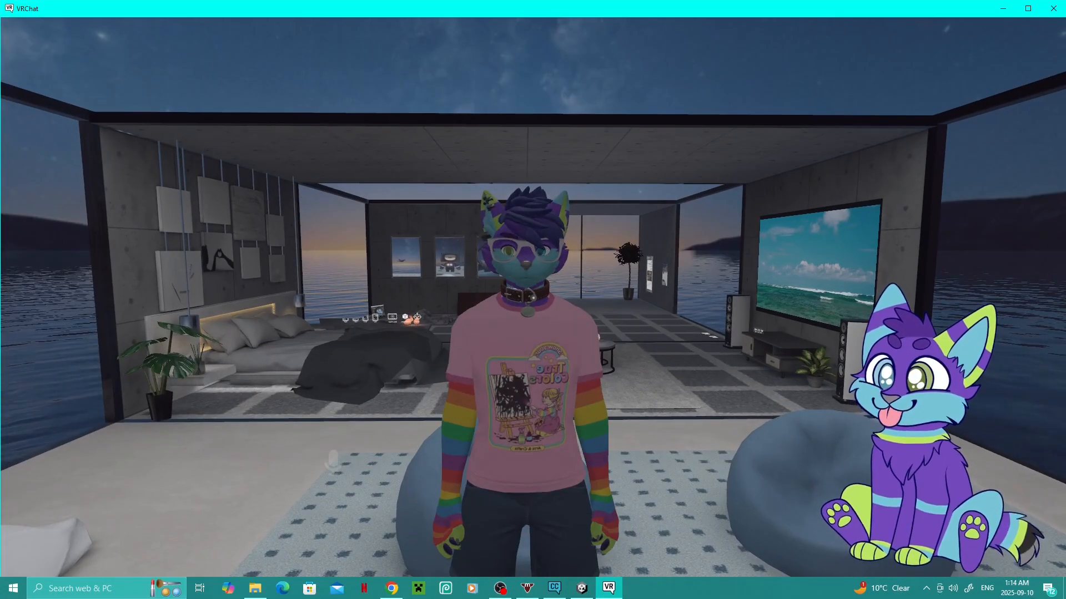
- Lower the Mic Activation Threshold to 3% in the audio settings and return to the world
key("Escape")
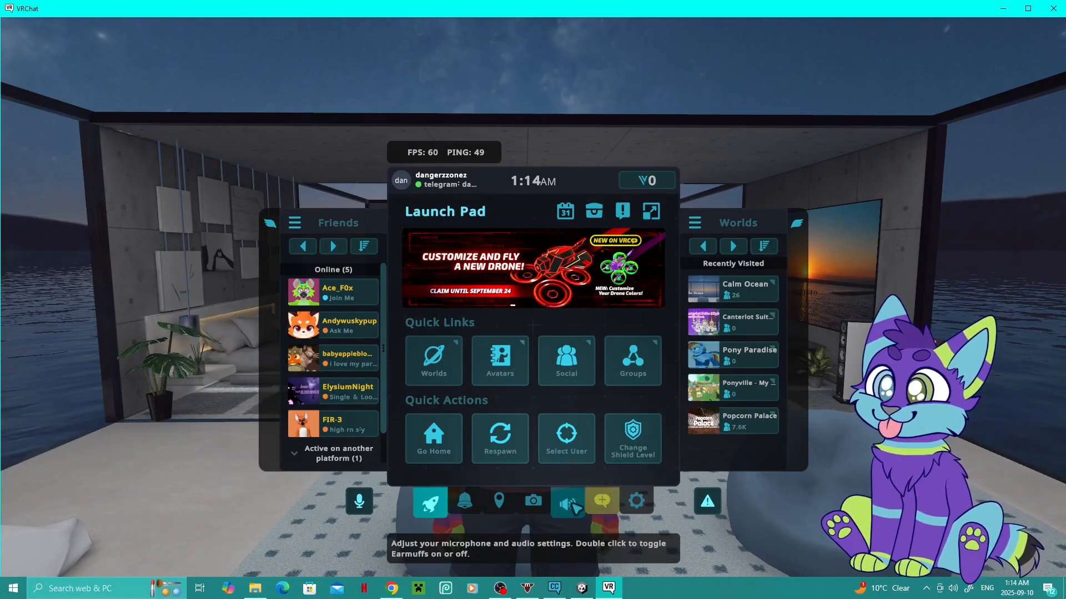
left_click(572, 504)
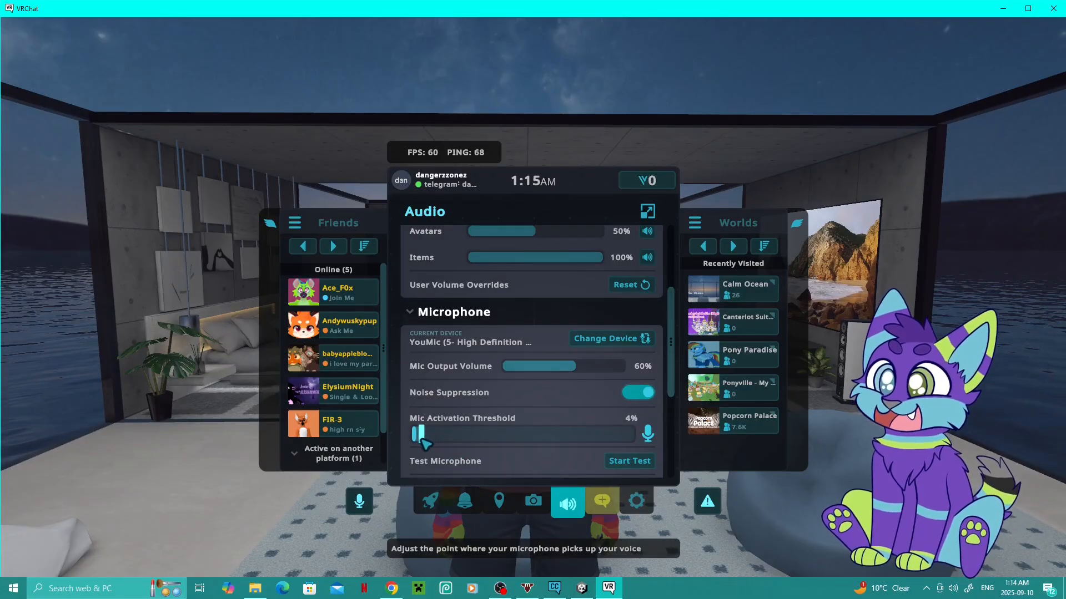
left_click_drag(414, 444, 424, 450)
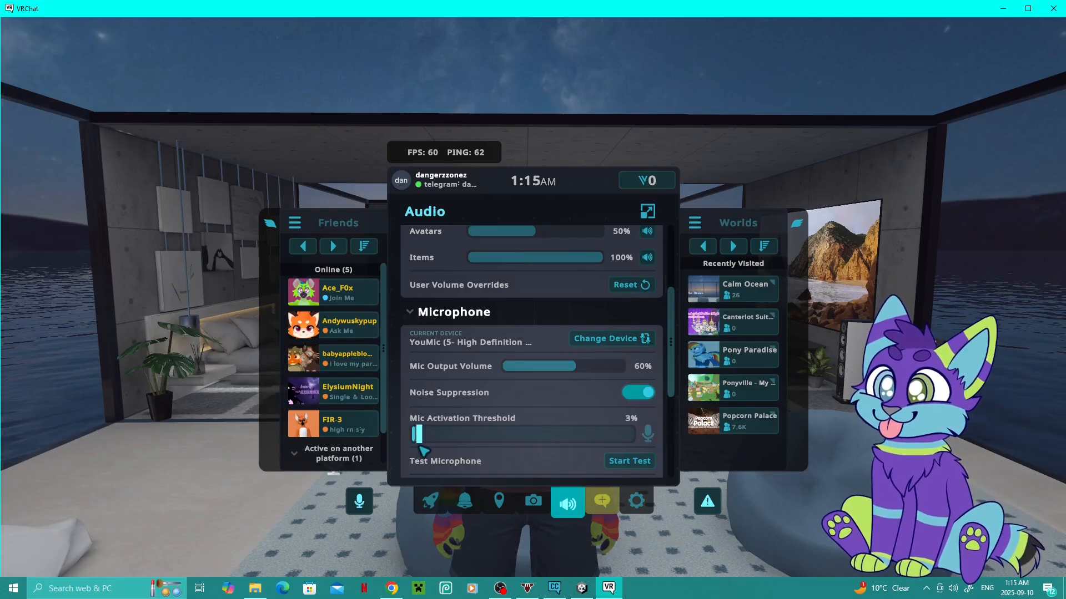
scroll(424, 463, "down", 1)
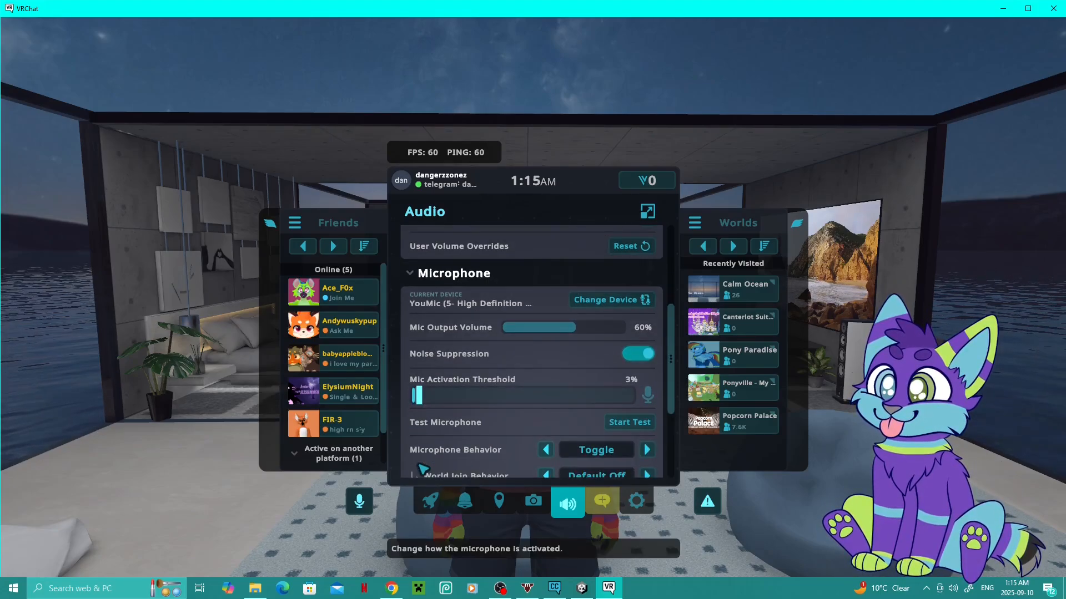
scroll(453, 430, "down", 1)
key("Escape")
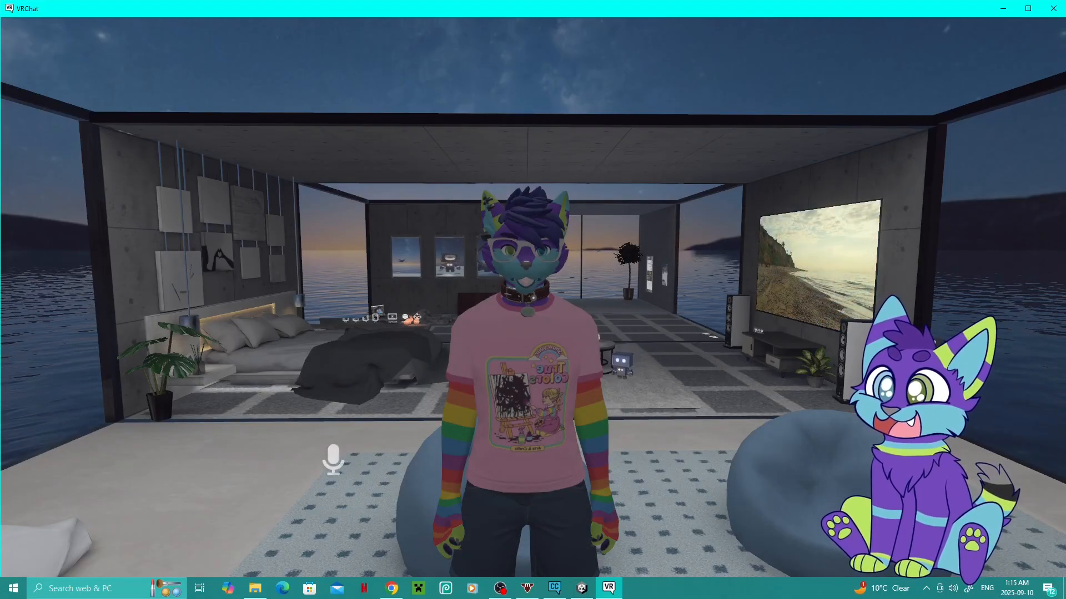
- Walk up to and back from the mirror to check the current avatar's mouth movement from near and far
key("w")
key("s")
key("w")
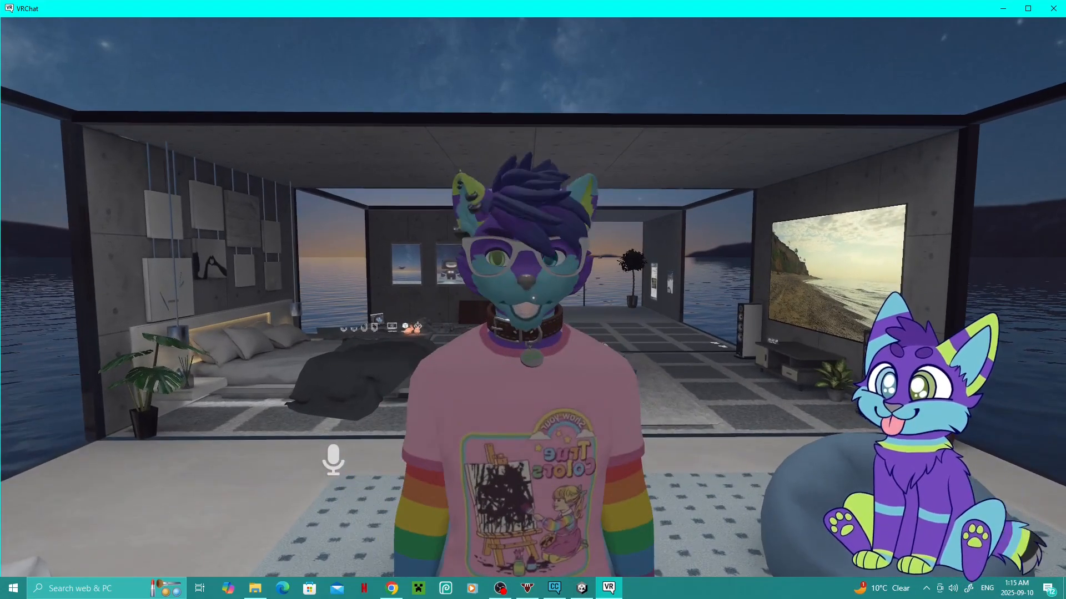
key("s")
key("w")
key("s")
key("w")
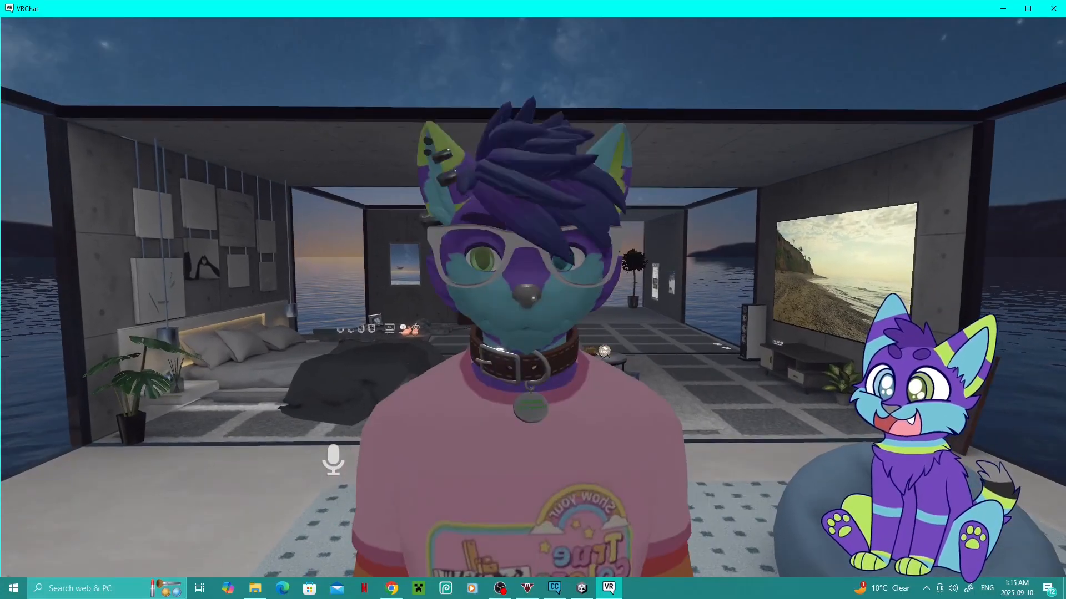
key("s")
key("s")
key("r")
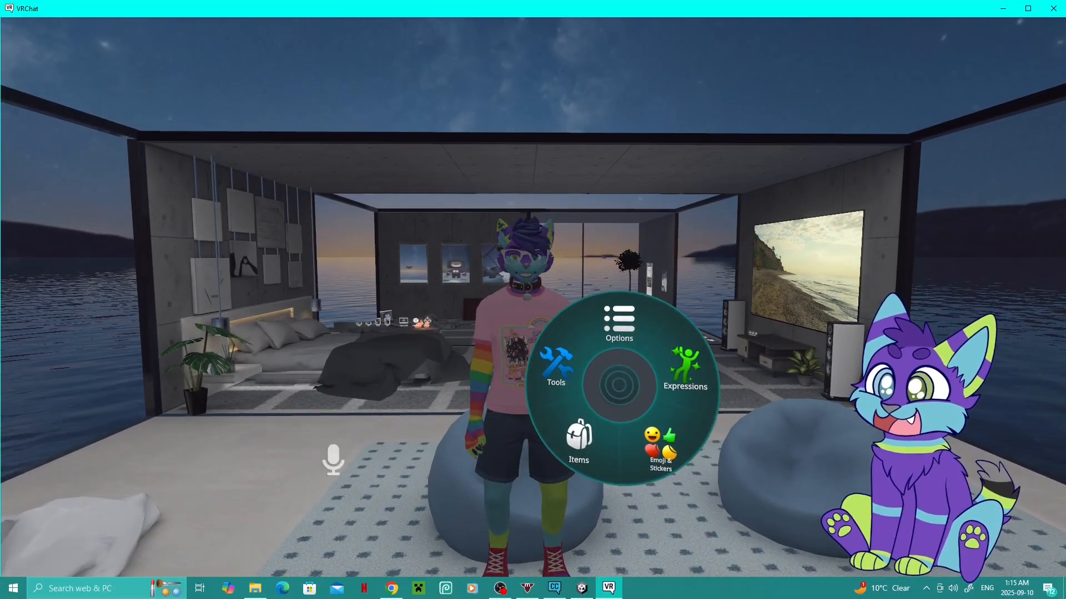
key("r")
- Find "SDK: Matthew Party" among the SDK test avatars and apply it as the worn avatar
key("Escape")
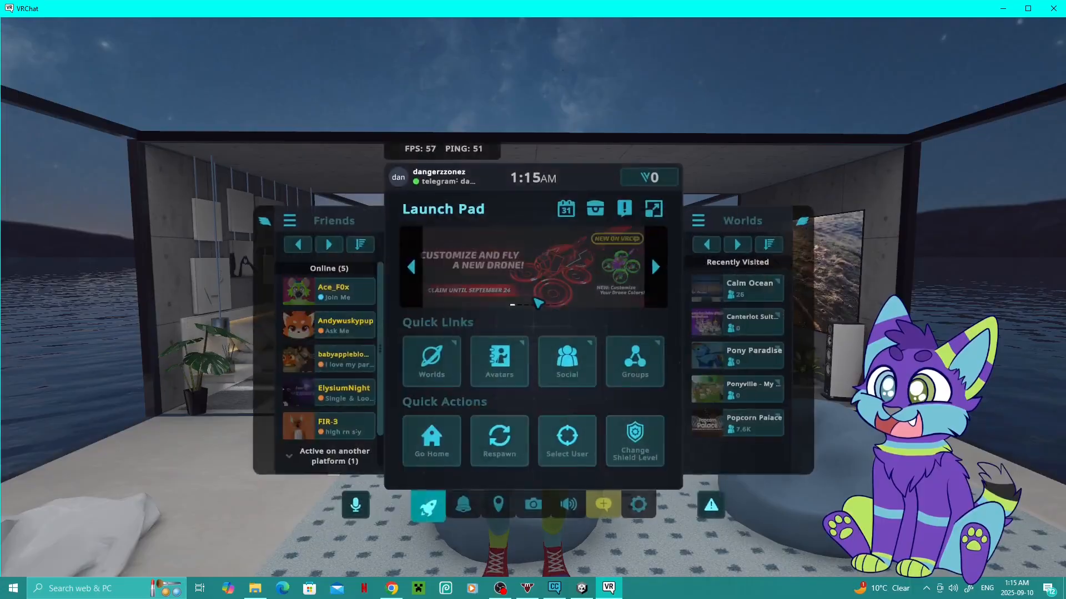
left_click(512, 367)
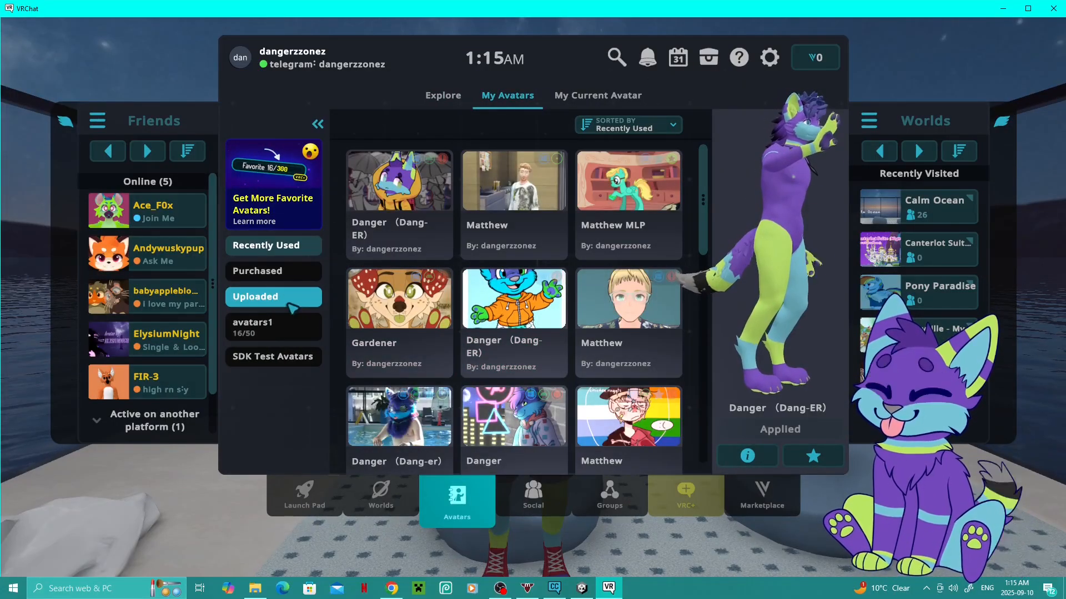
left_click(289, 304)
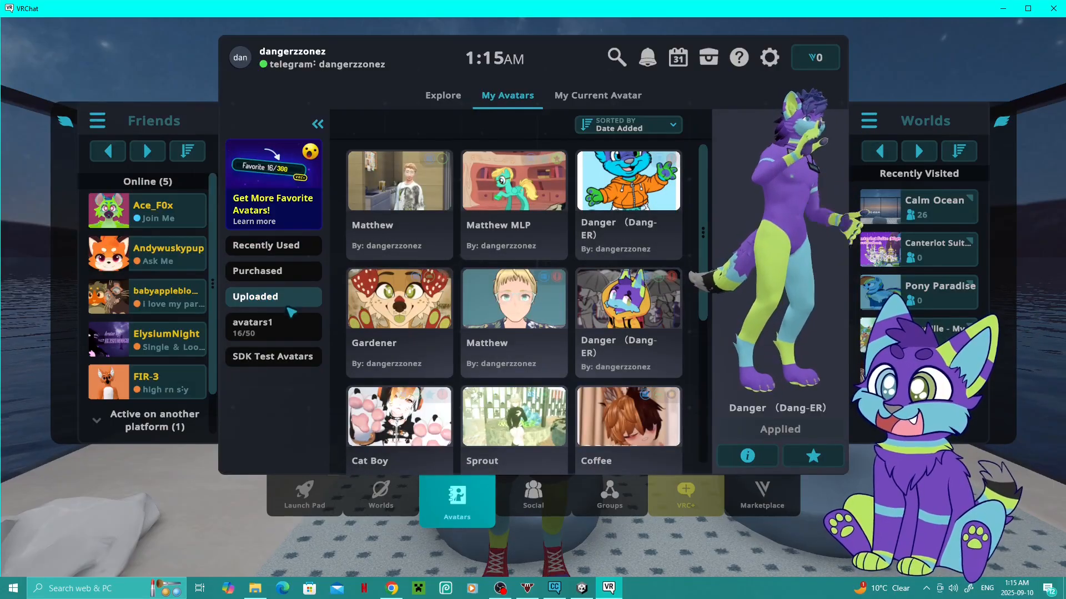
left_click(284, 356)
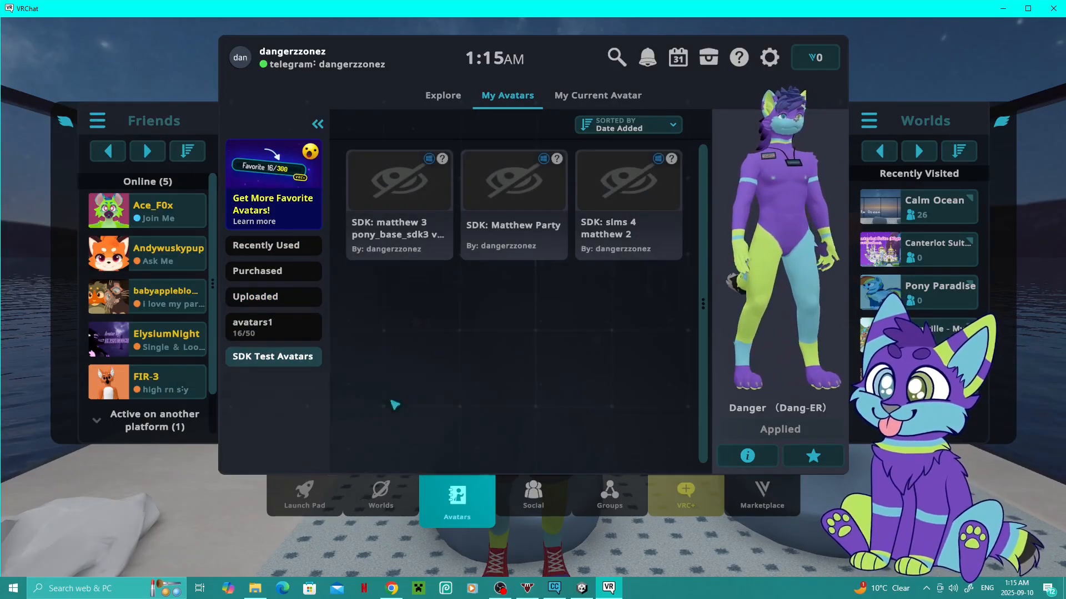
left_click(541, 229)
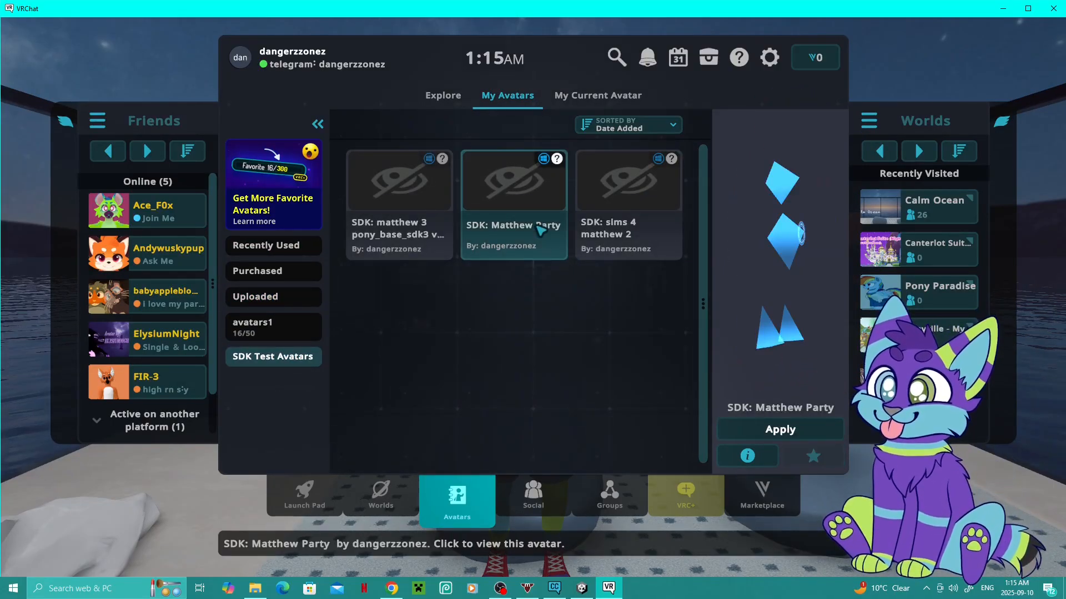
left_click(766, 439)
key("Escape")
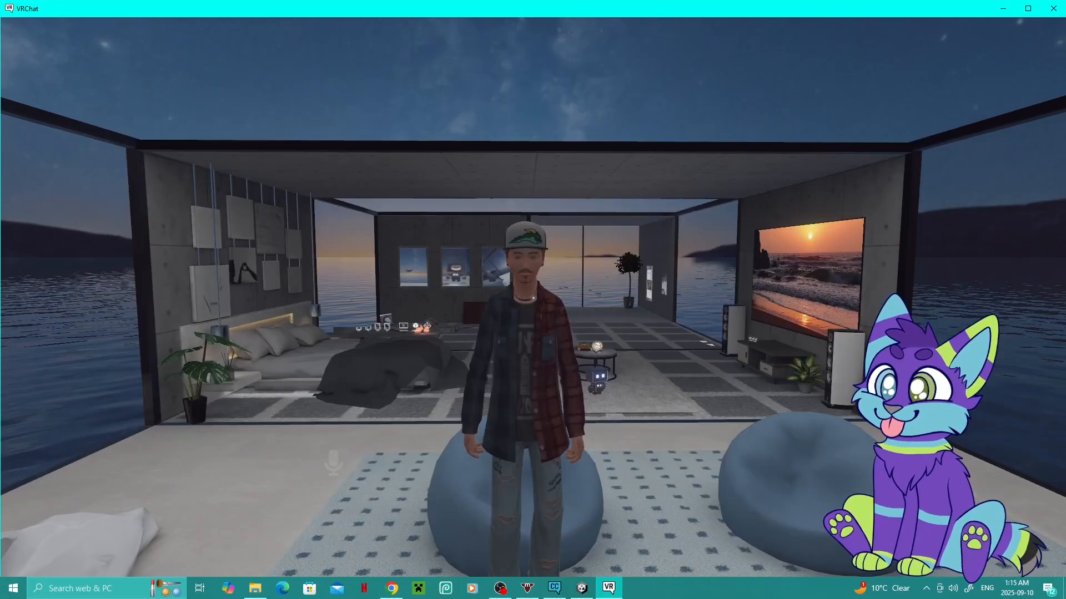
- Examine the Matthew Party test avatar's face, body and walking animation in the mirror from near and far
scroll(533, 298, "up", 1)
scroll(533, 298, "up", 1)
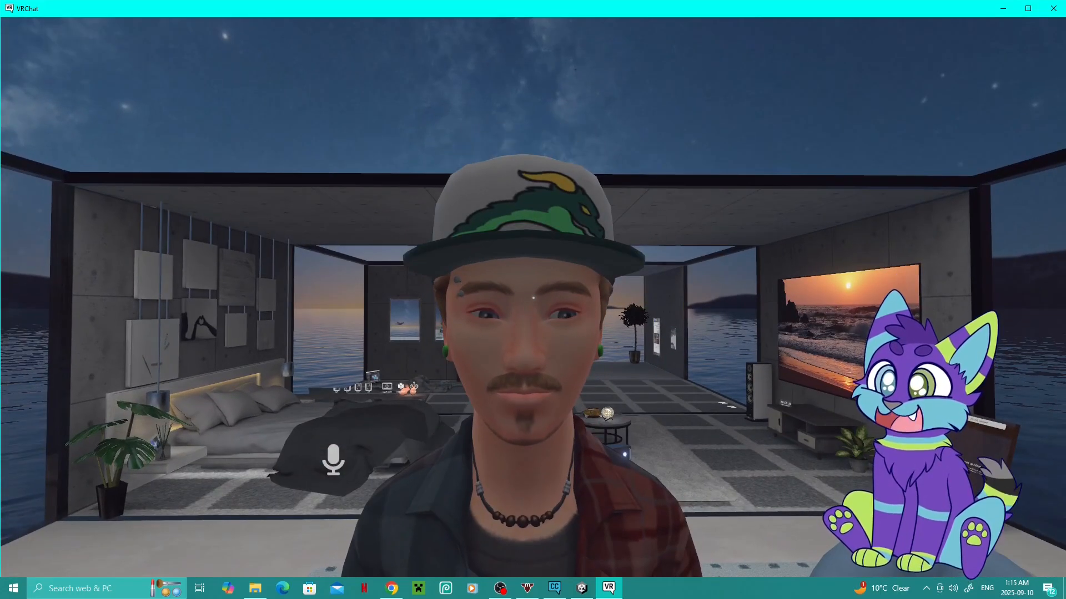
scroll(534, 298, "down", 3)
scroll(533, 298, "up", 2)
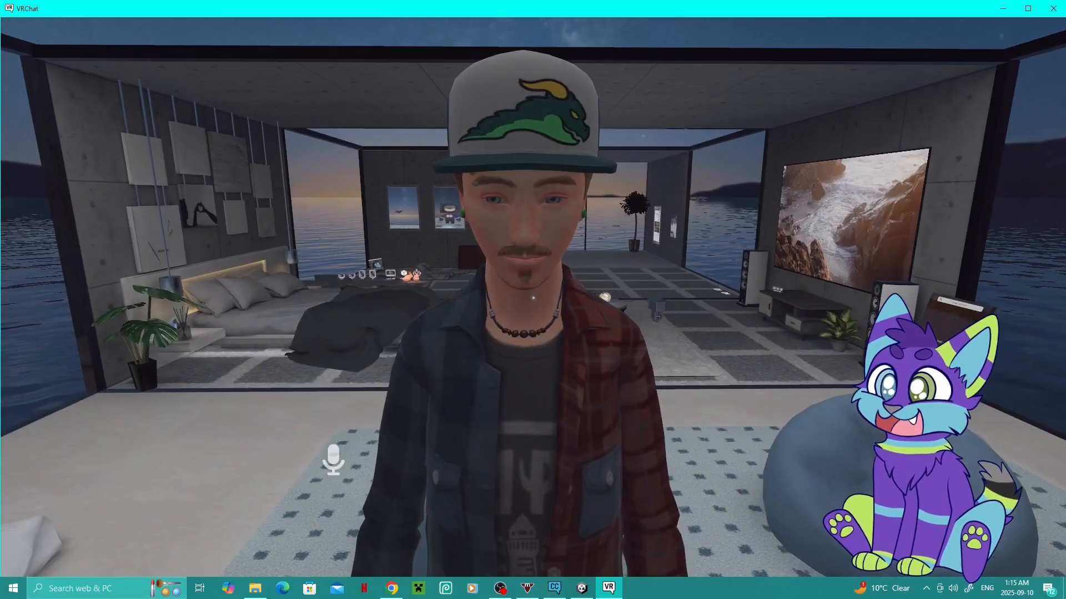
key("s")
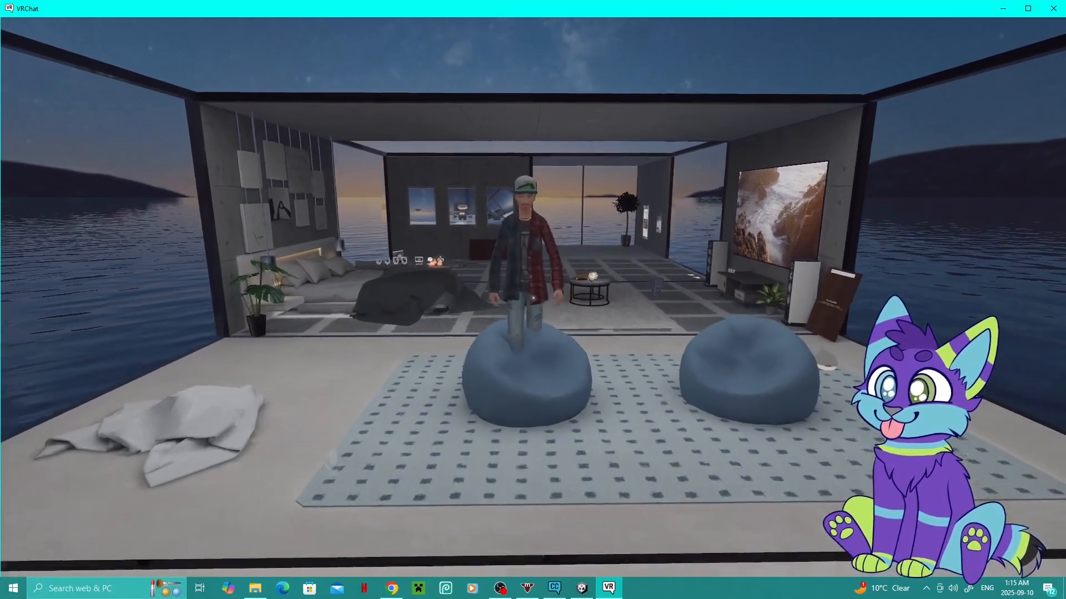
key("w")
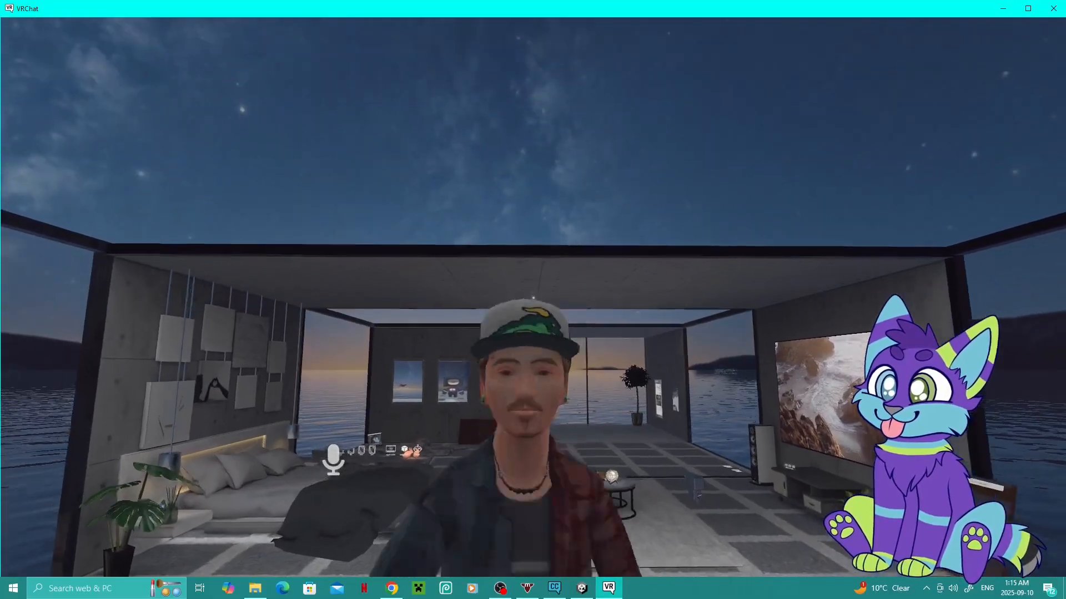
key("s")
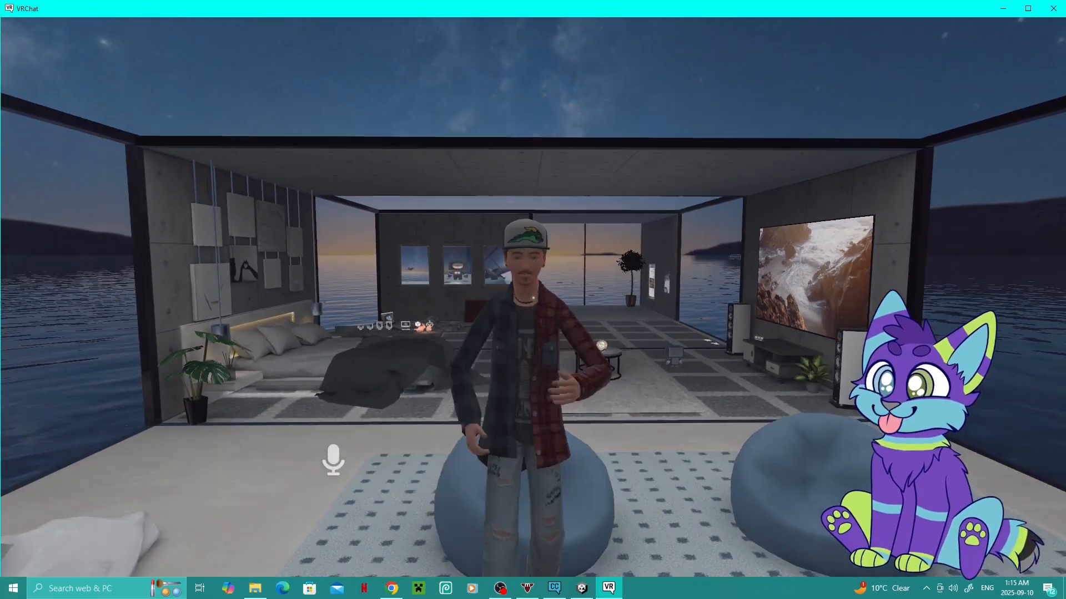
key("w")
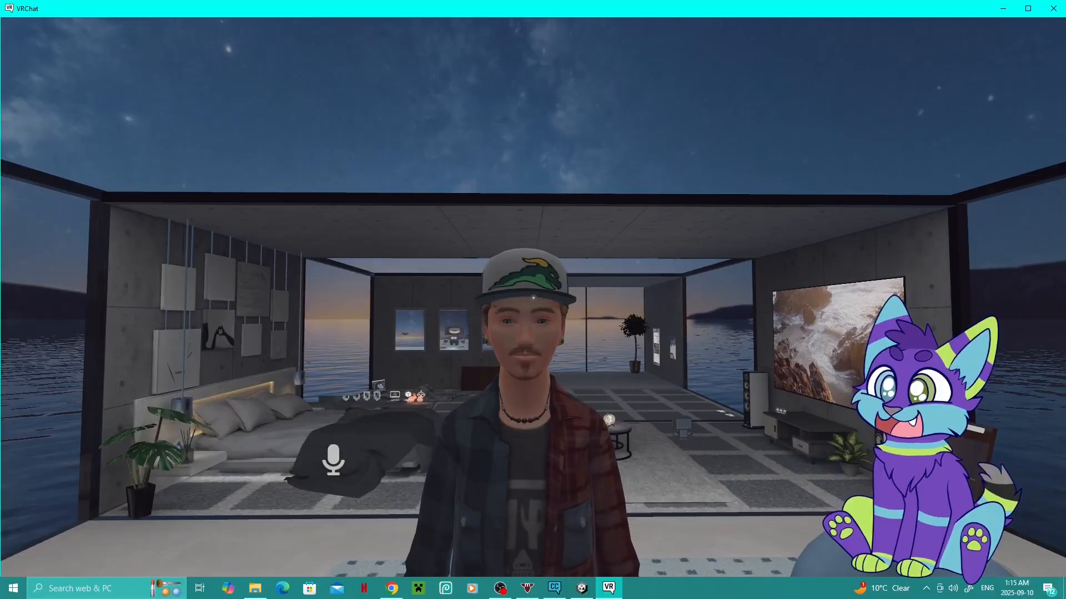
key("s")
key("w")
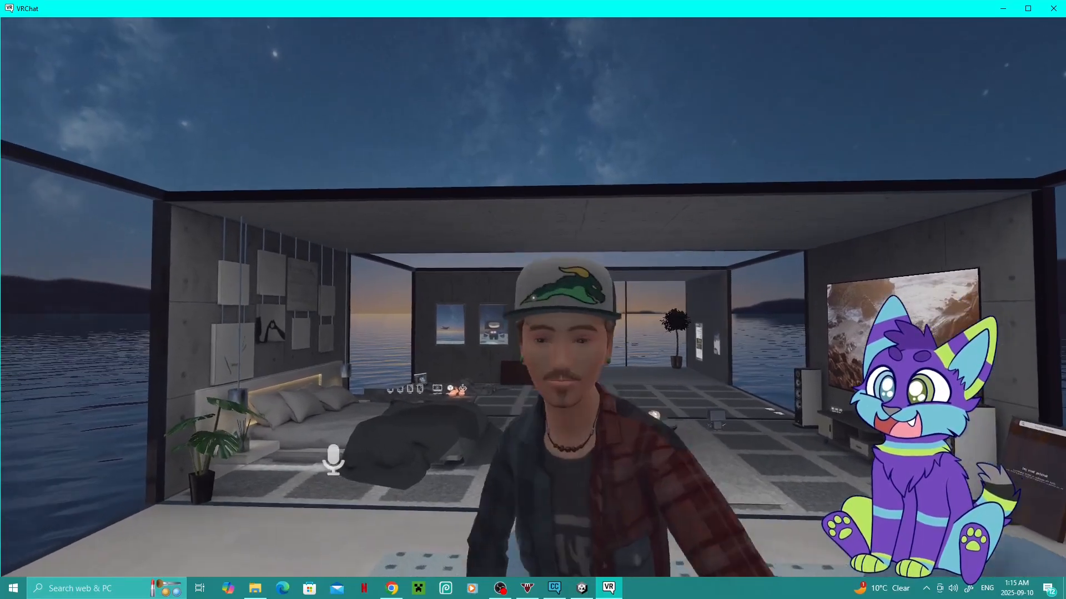
key("w")
key("s")
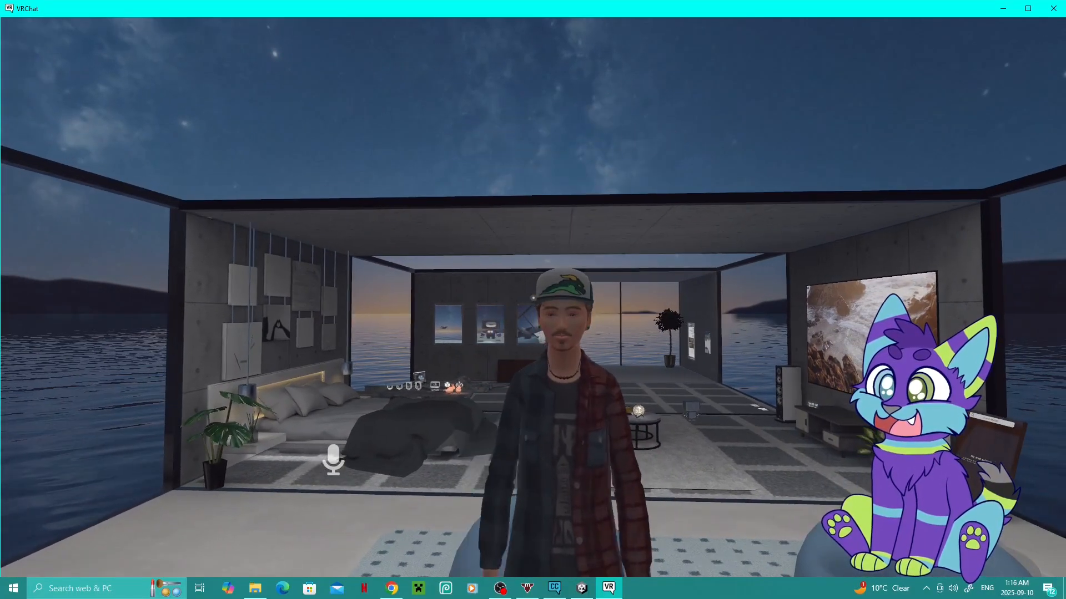
key("w")
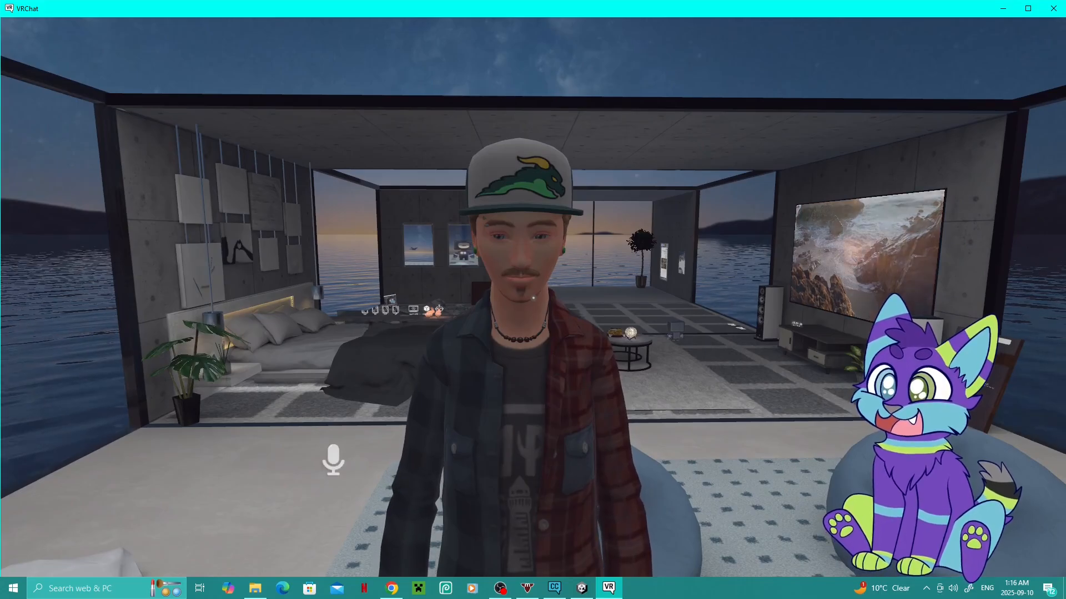